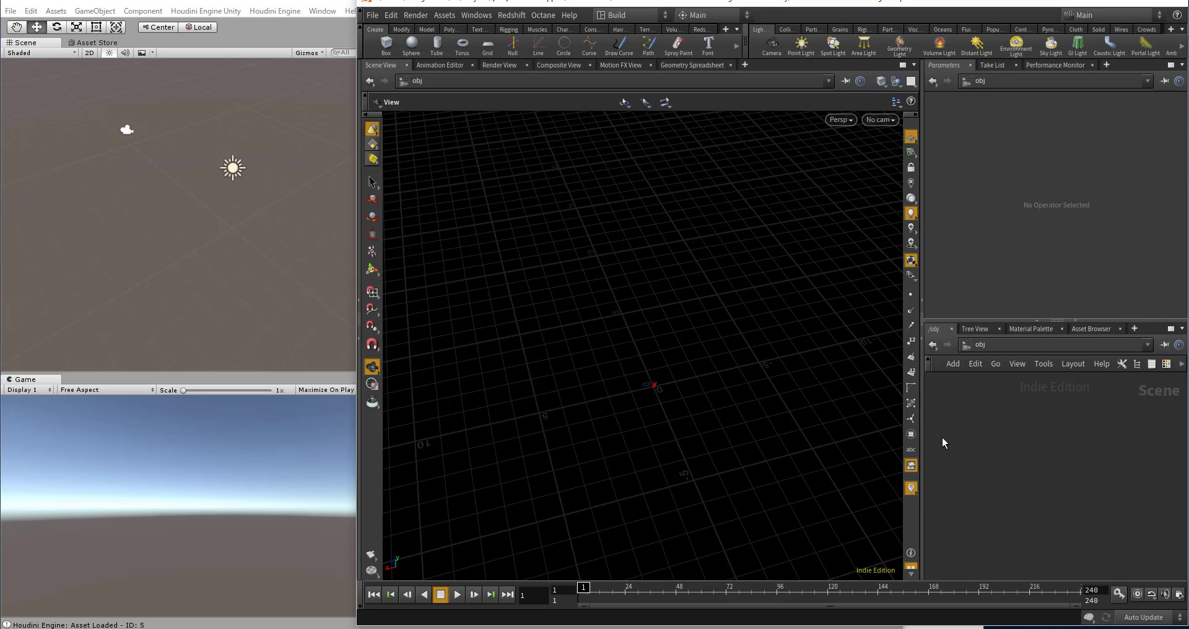
Step: Create a Geometry object in the scene network, go inside it and delete its default file node
left_click_drag(923, 396, 857, 396)
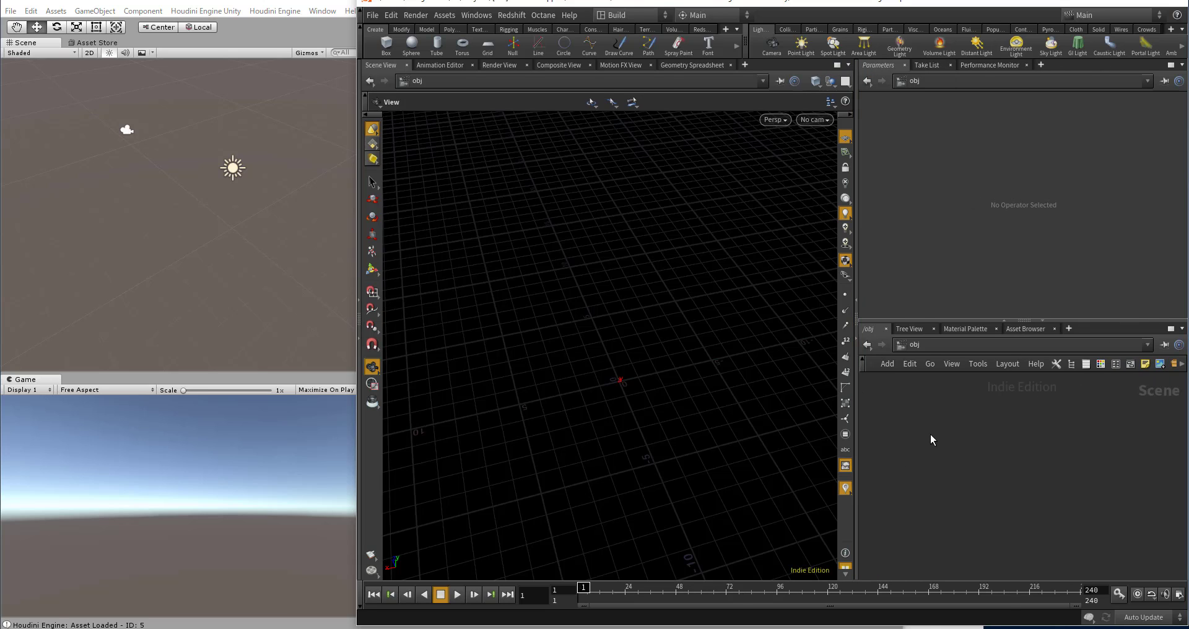
key("Tab")
type("geom")
key("Return")
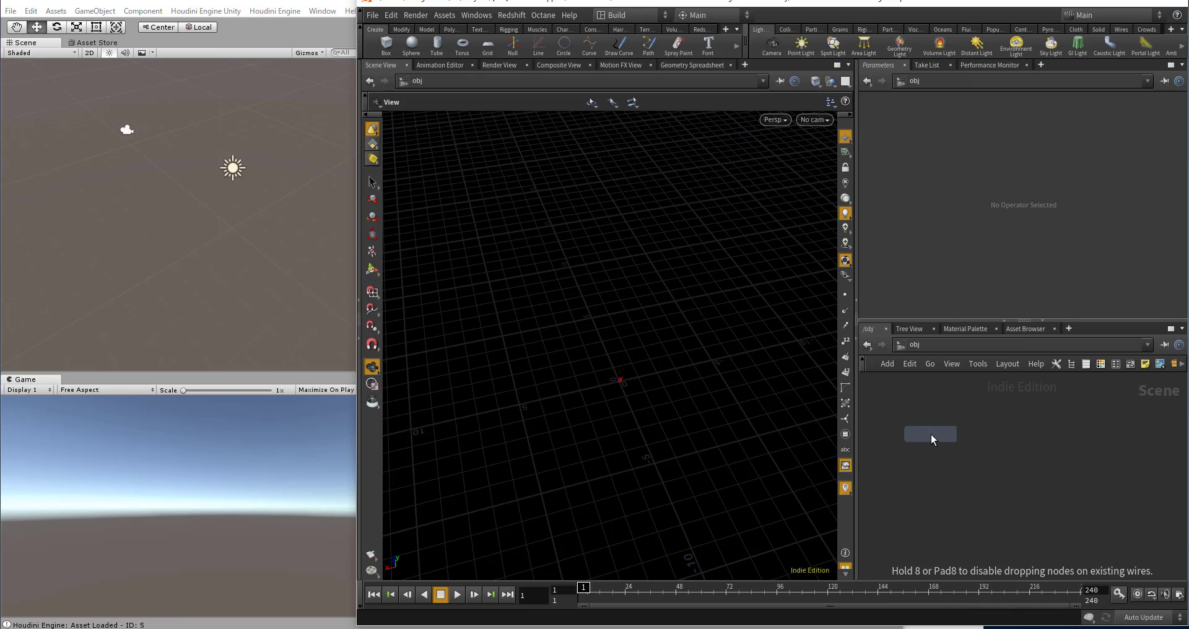
left_click(931, 434)
double_click(931, 435)
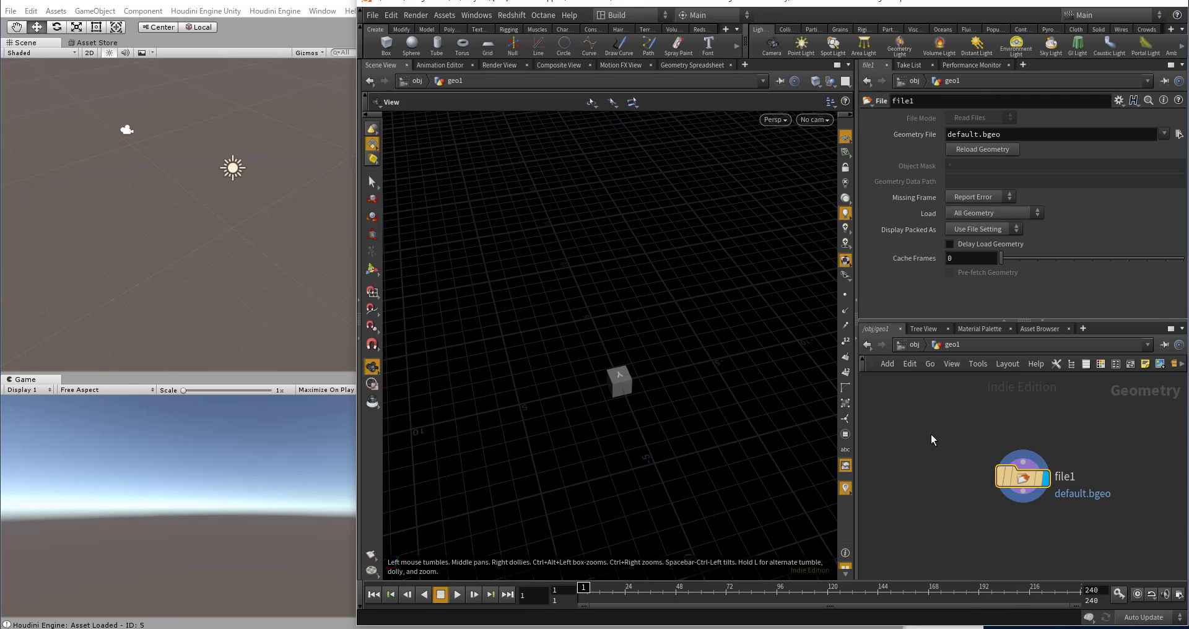
key("Delete")
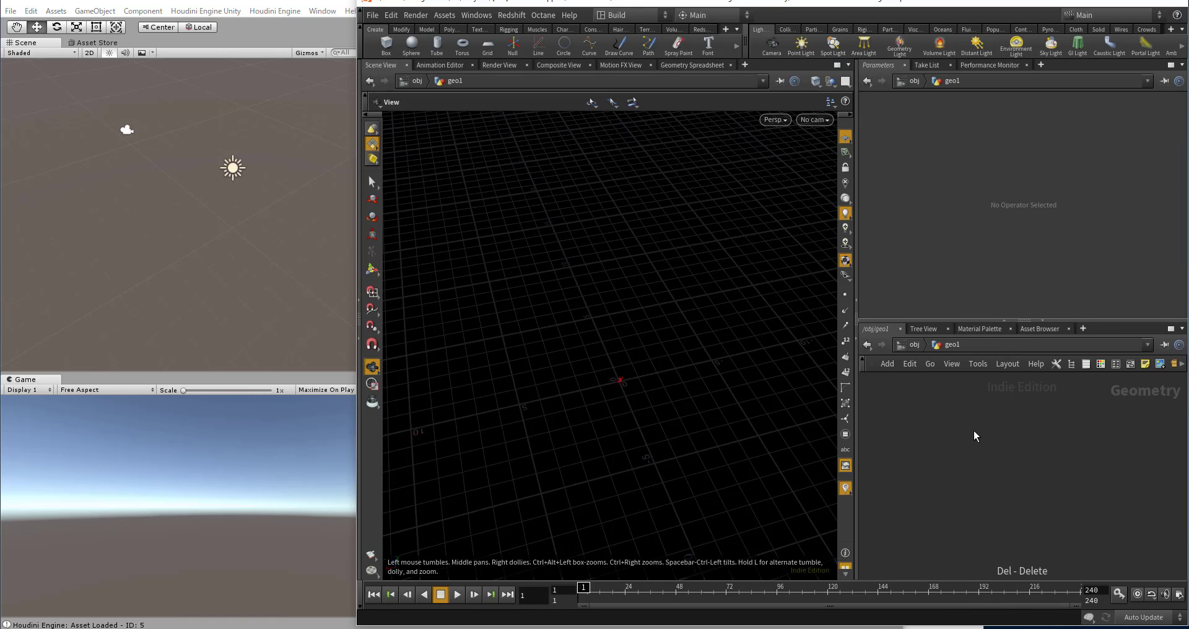
Step: Add a Null node inside the geometry object and name it CONTROLLER
key("Tab")
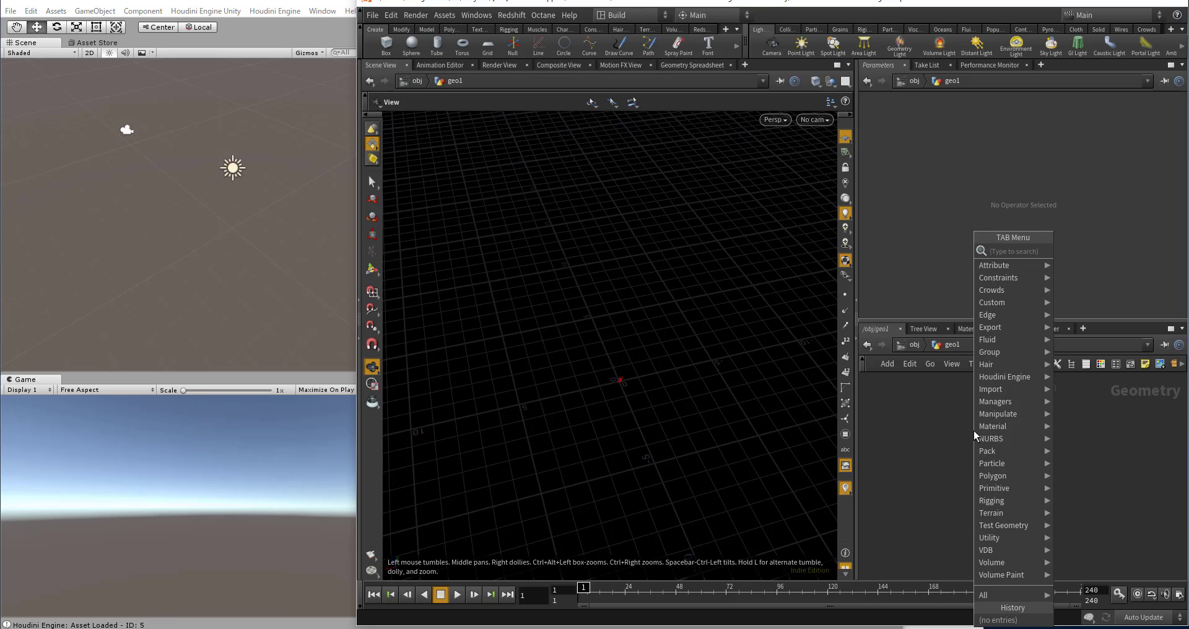
type("m")
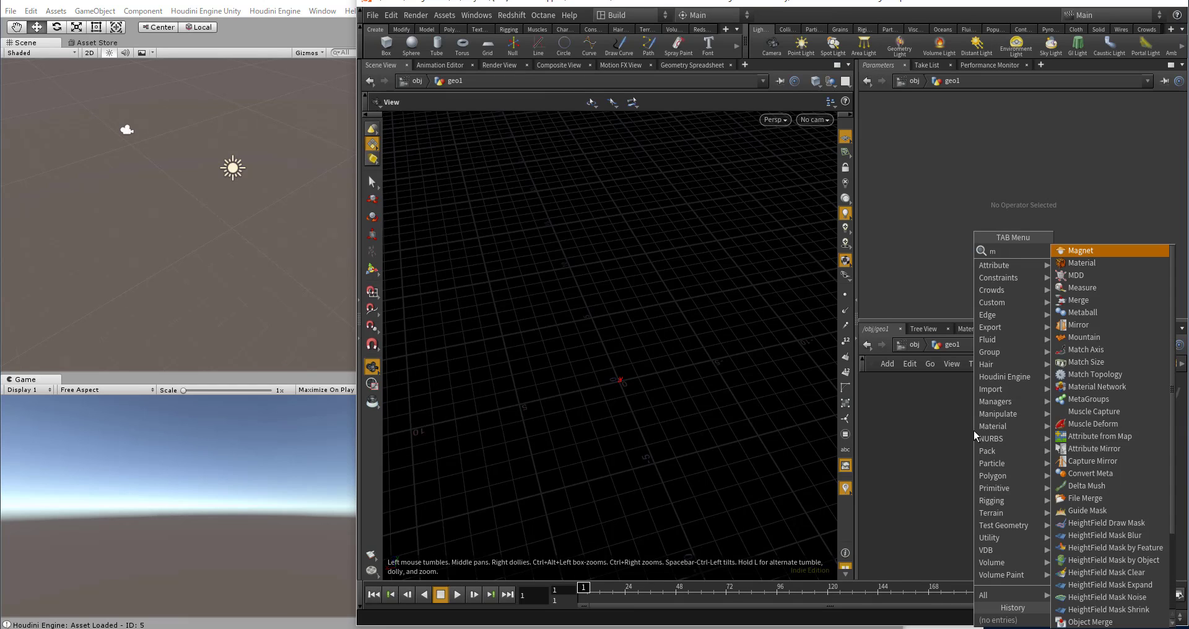
key("BackSpace")
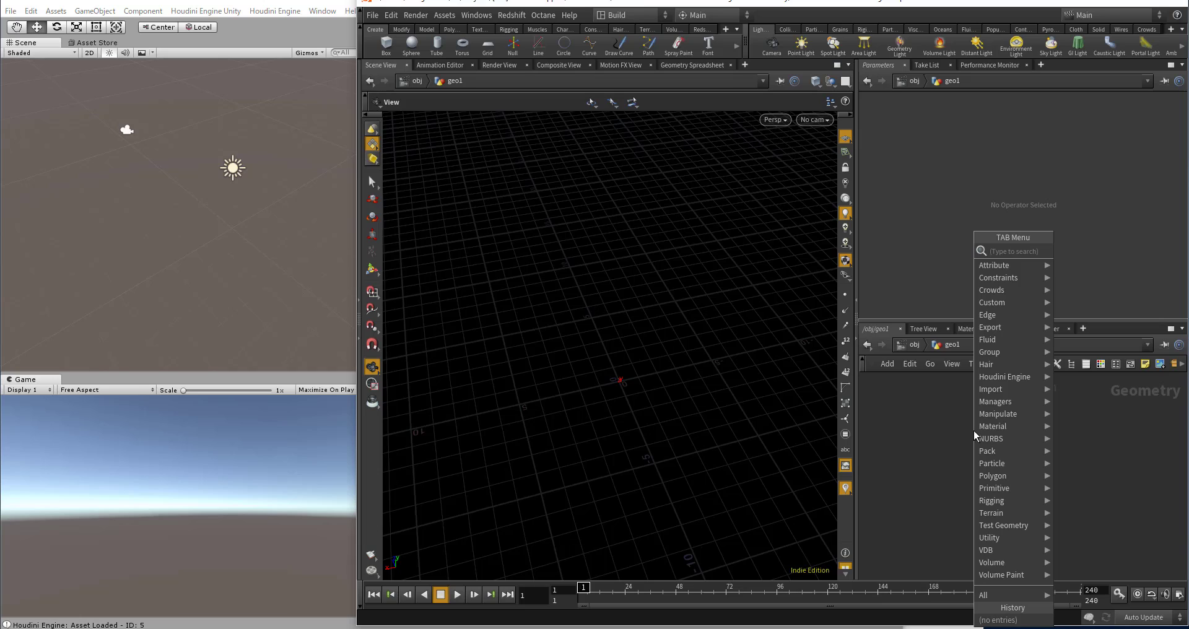
type("null")
key("Return")
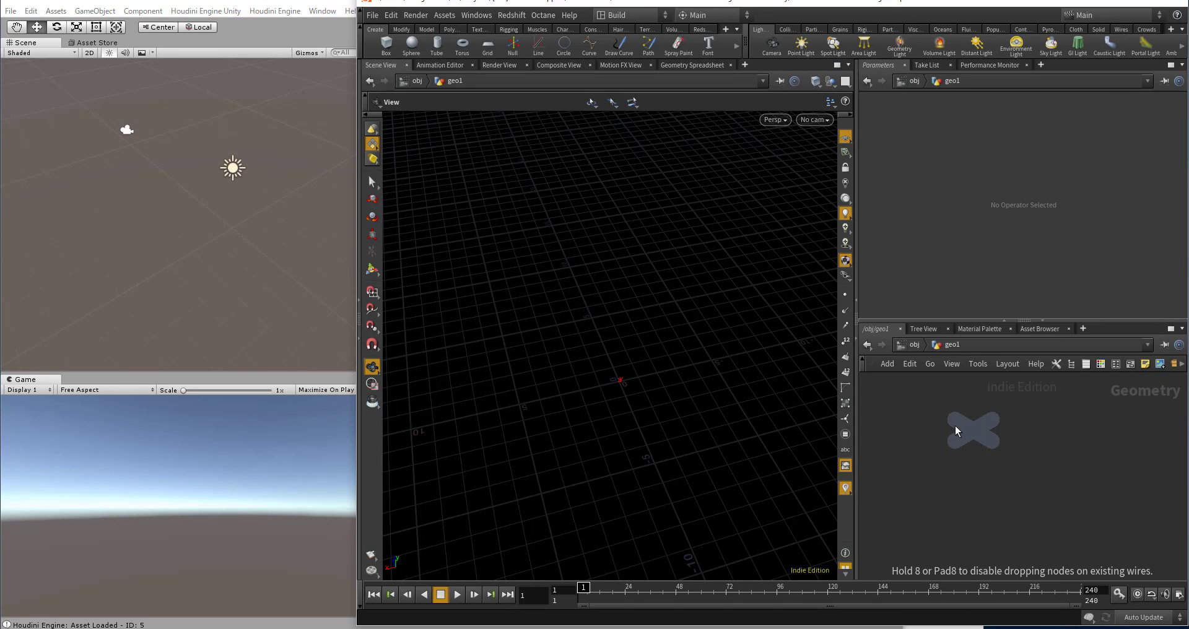
left_click(971, 431)
double_click(976, 422)
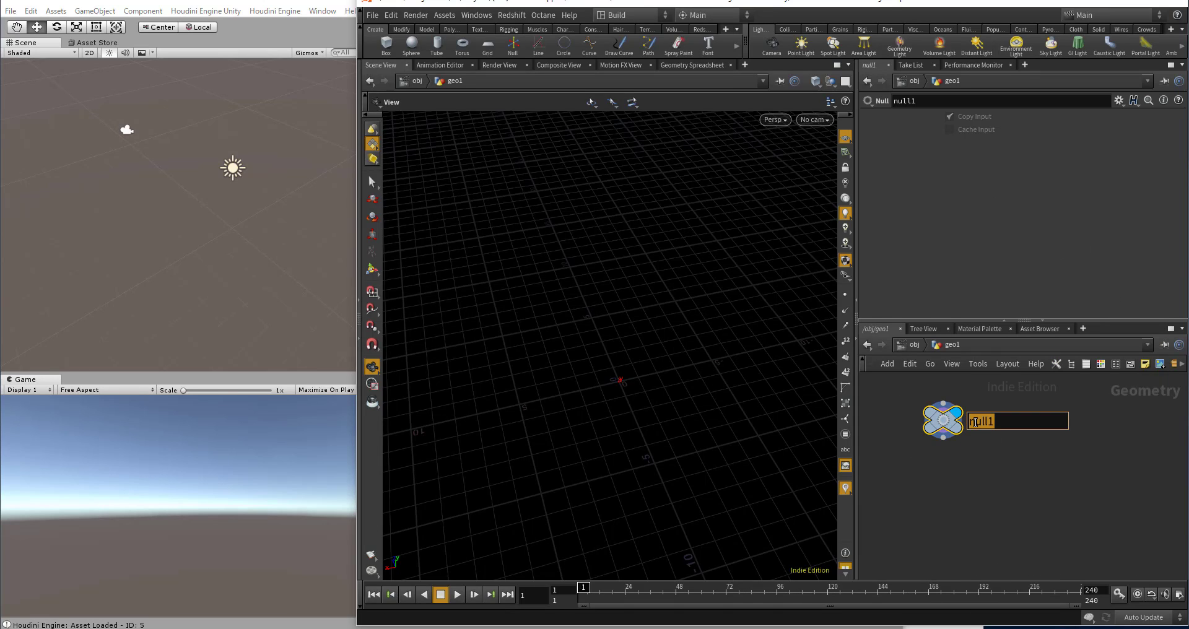
type("CONTROLLER")
key("Return")
Step: Colour the CONTROLLER node blue
left_click(1101, 364)
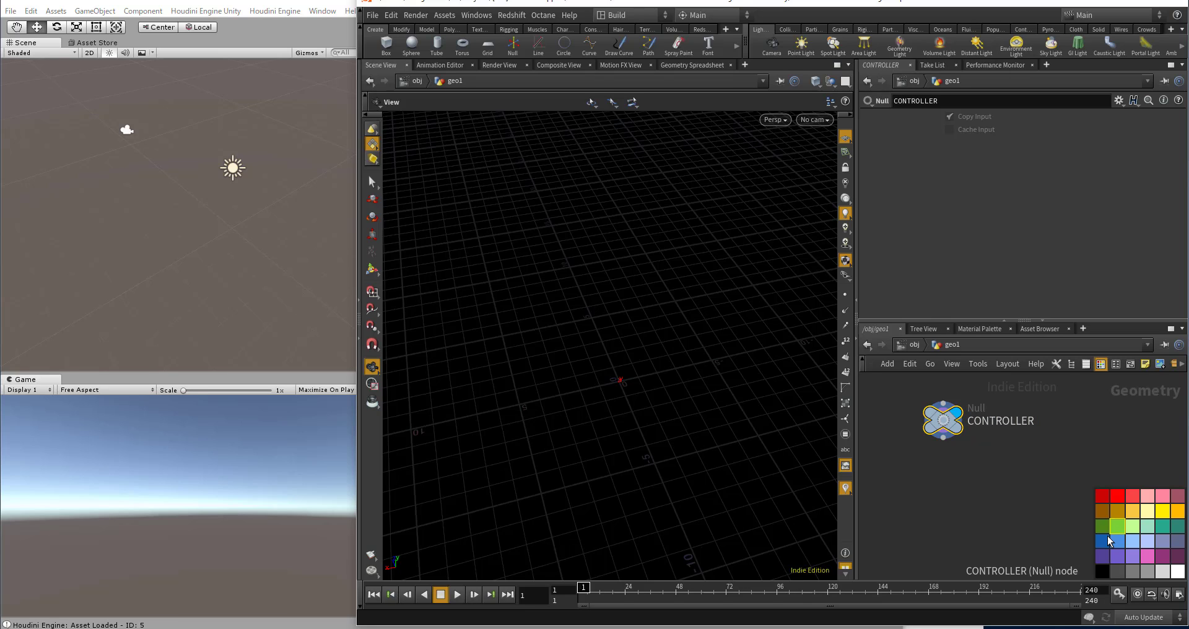
scroll(991, 478, "up", 3)
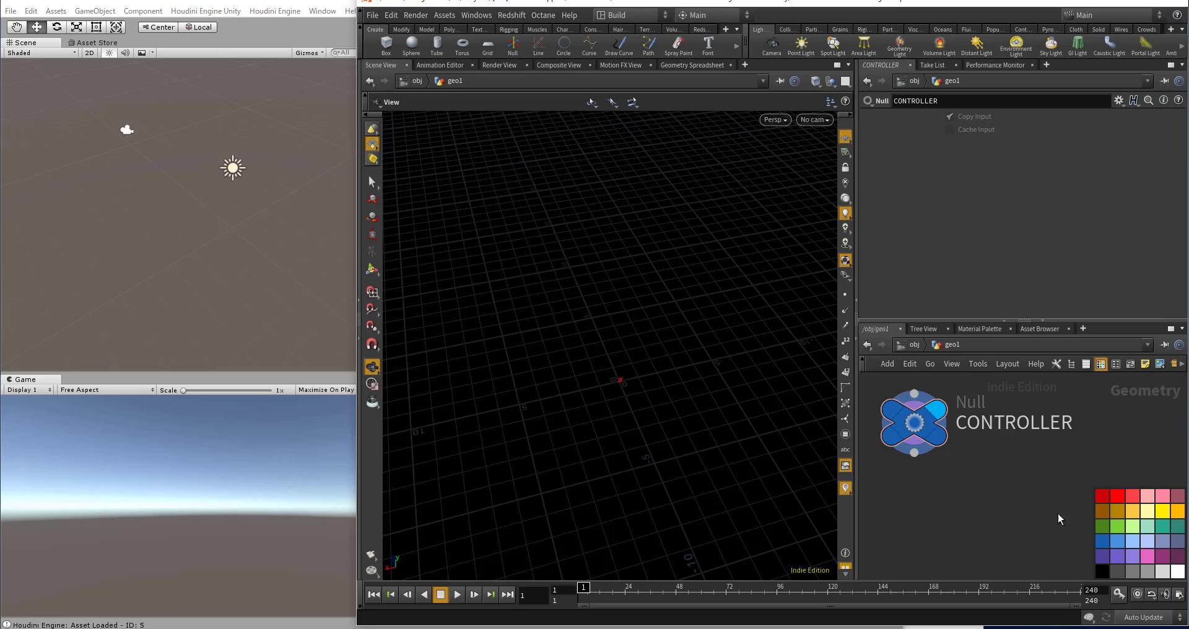
key("c")
Step: Edit CONTROLLER's parameter interface, adding a float parameter named wave_height with the label "wave height"
left_click(1119, 101)
left_click(1016, 111)
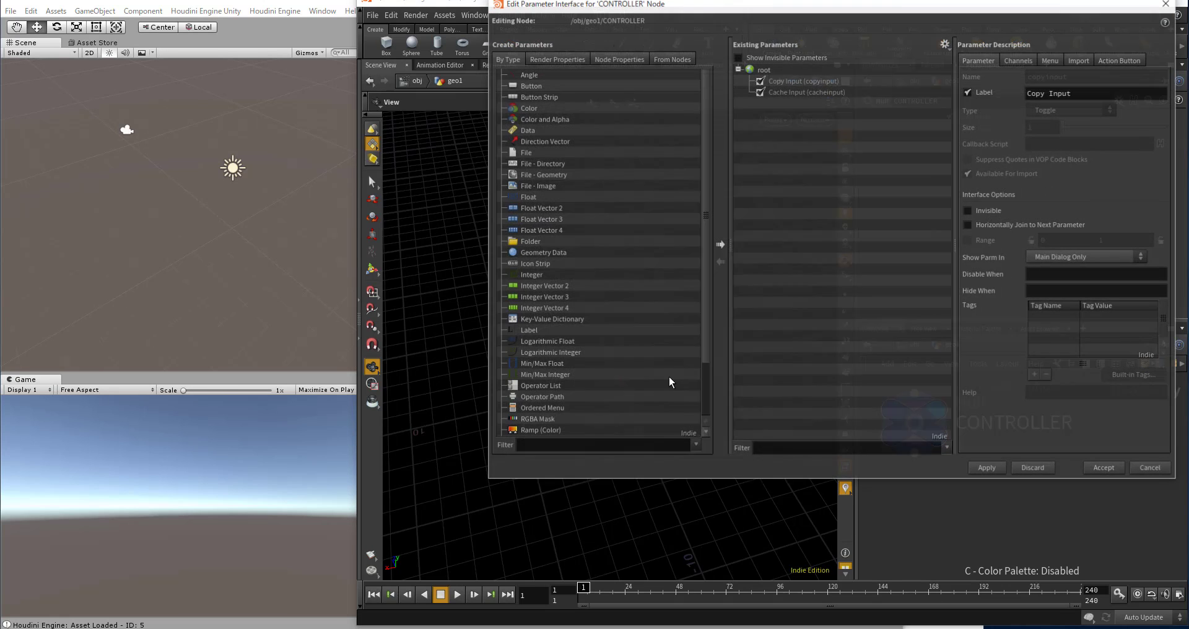
left_click_drag(527, 197, 836, 167)
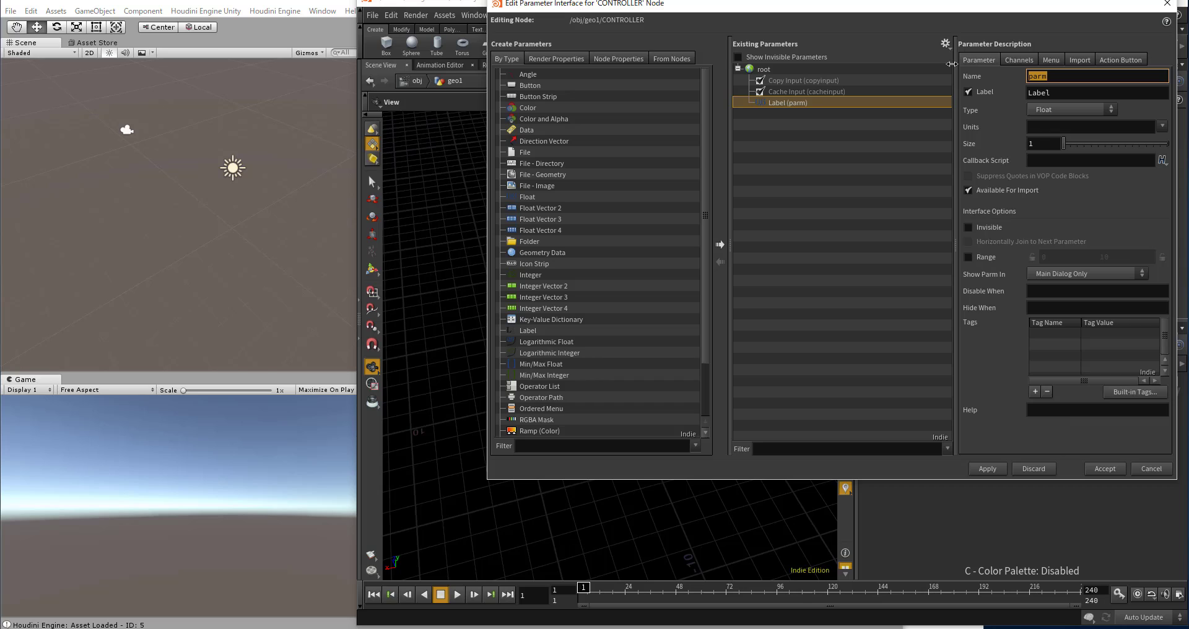
type("wave_heigt")
key("BackSpace")
type("ht")
key("Return")
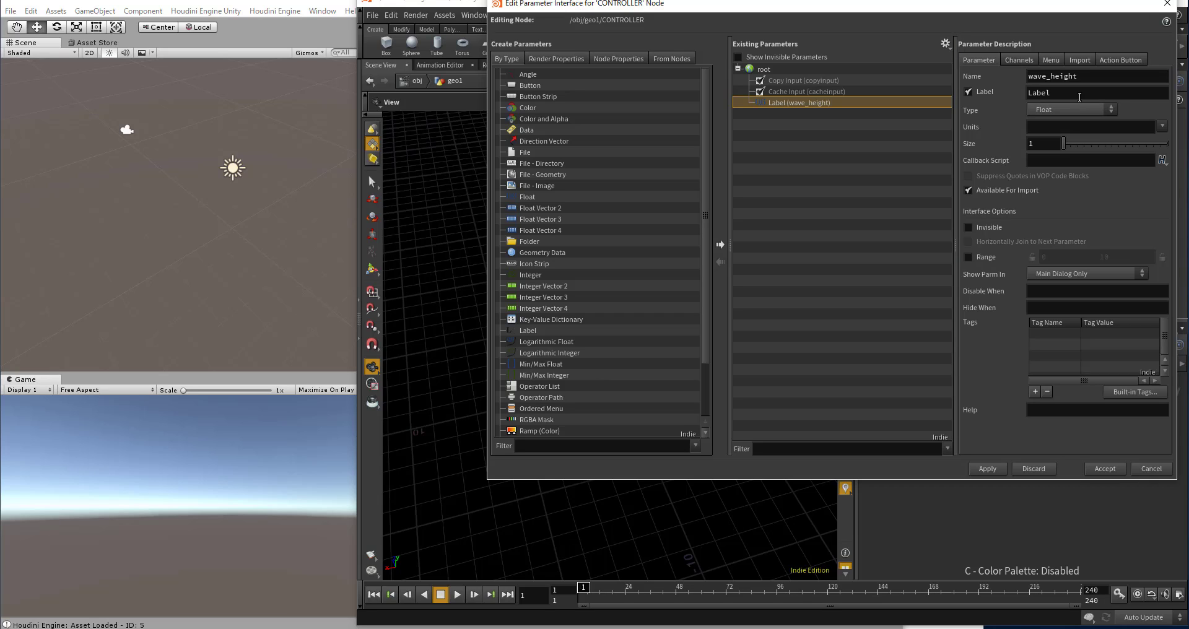
key("Tab")
type("wave height")
key("Return")
Step: Add a second float parameter named noise_scale with the label "noise scale"
left_click_drag(525, 198, 769, 188)
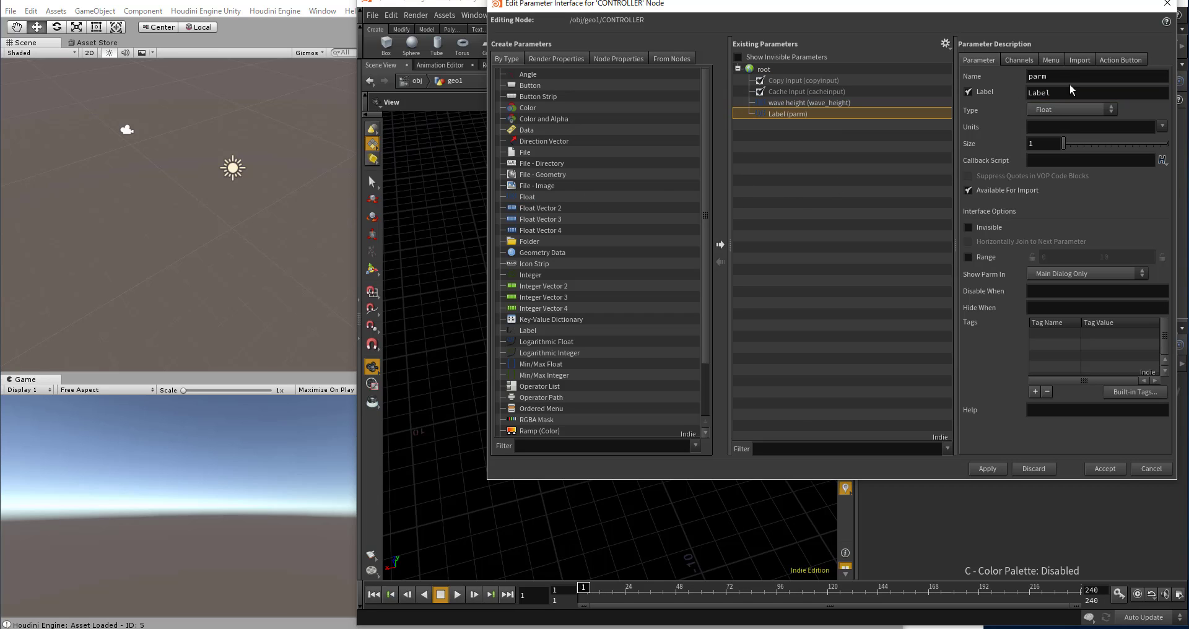
left_click_drag(1058, 77, 974, 58)
type("noise_")
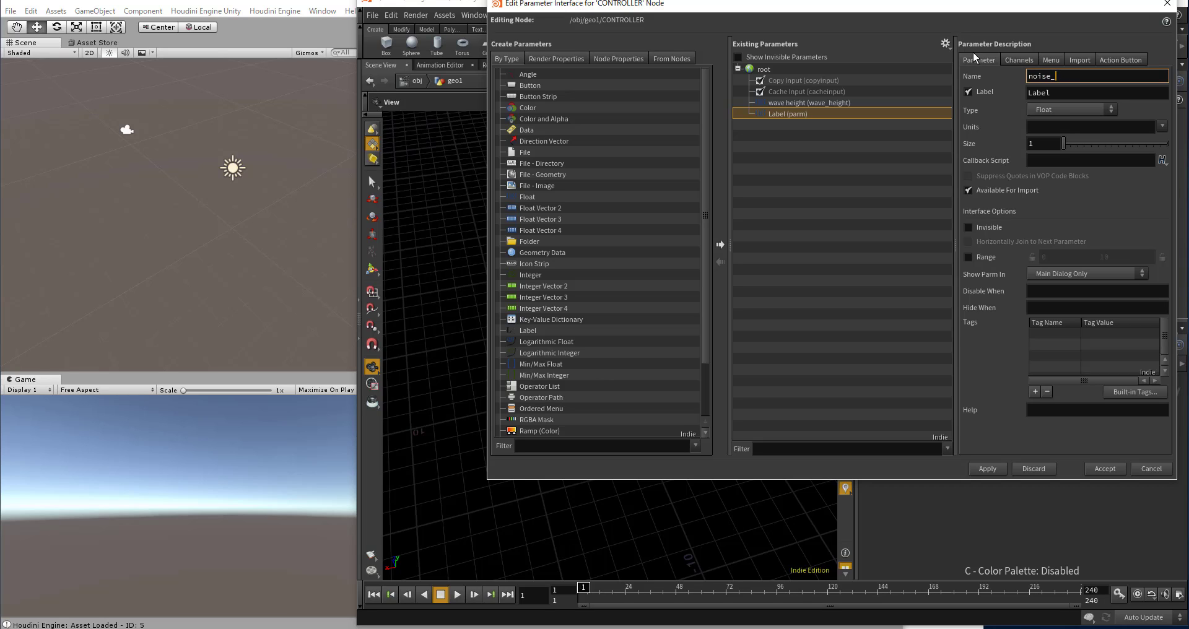
type("scale")
key("Return")
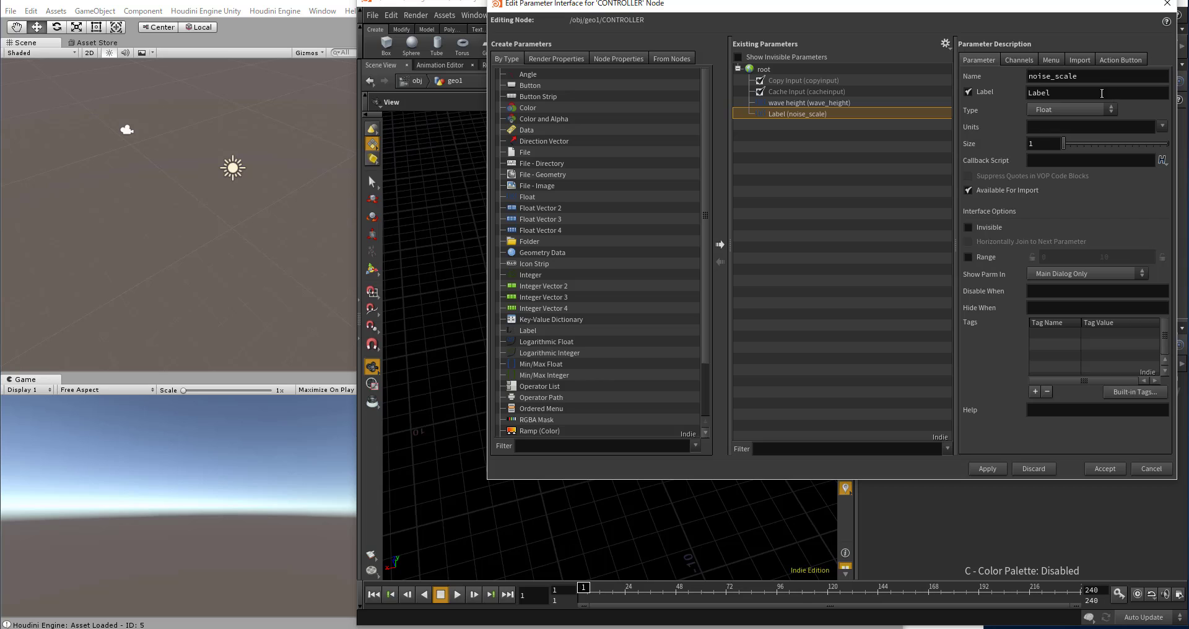
left_click_drag(1102, 93, 989, 83)
type("noise sca")
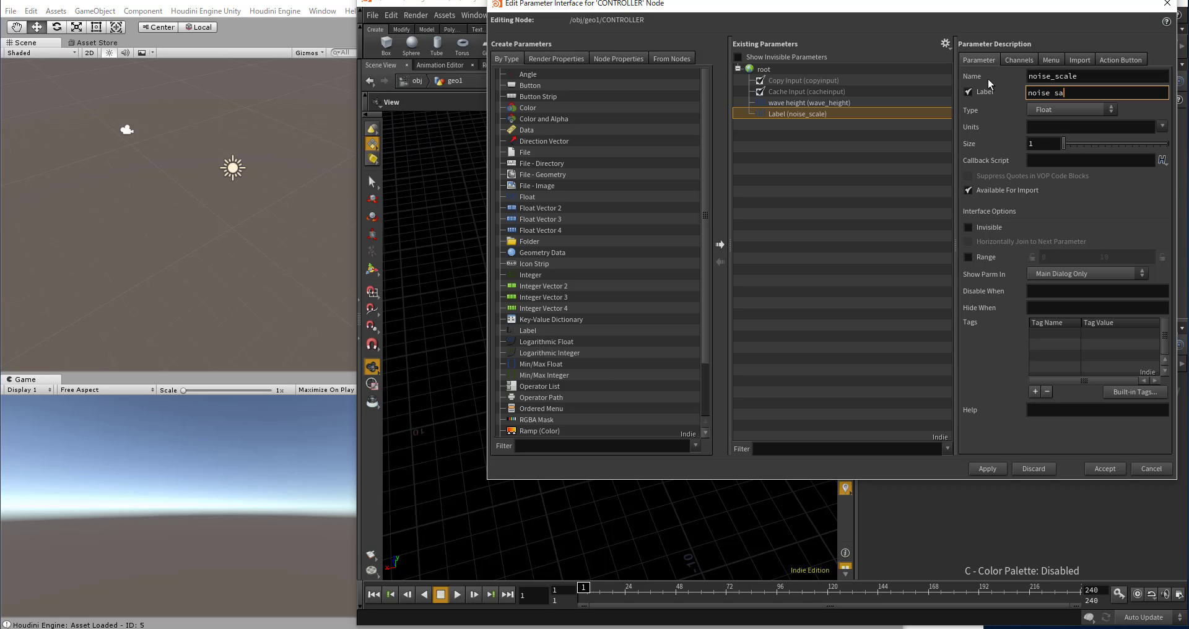
type("le")
key("Return")
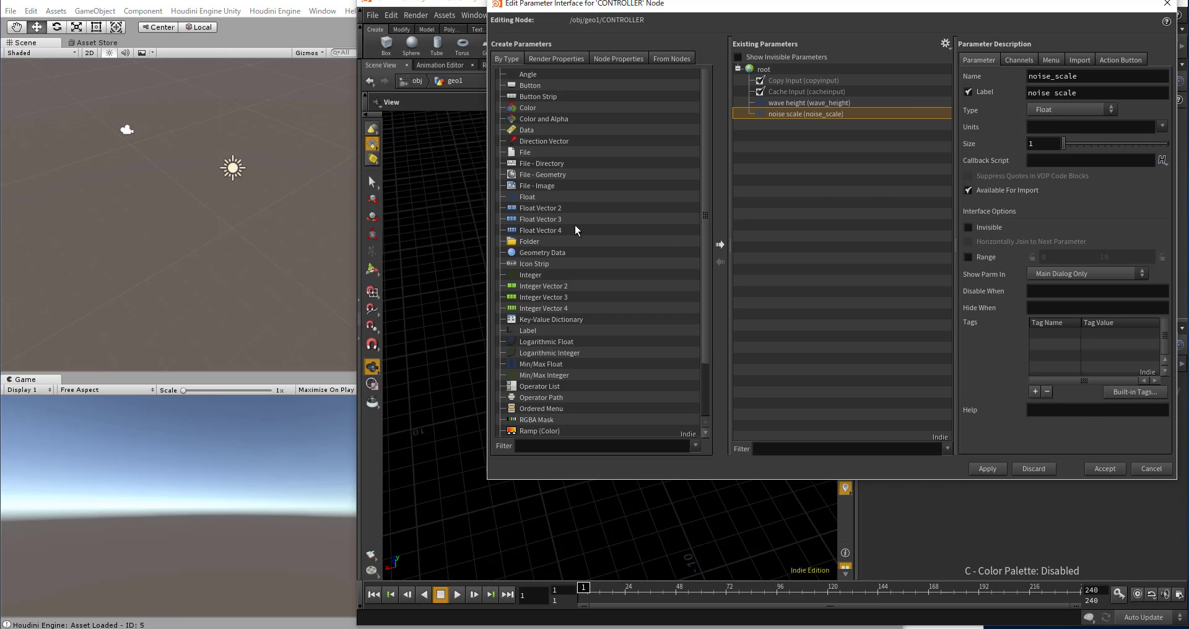
Step: Add a third float parameter named noise_seed with the label "noise seed"
left_click_drag(533, 198, 868, 102)
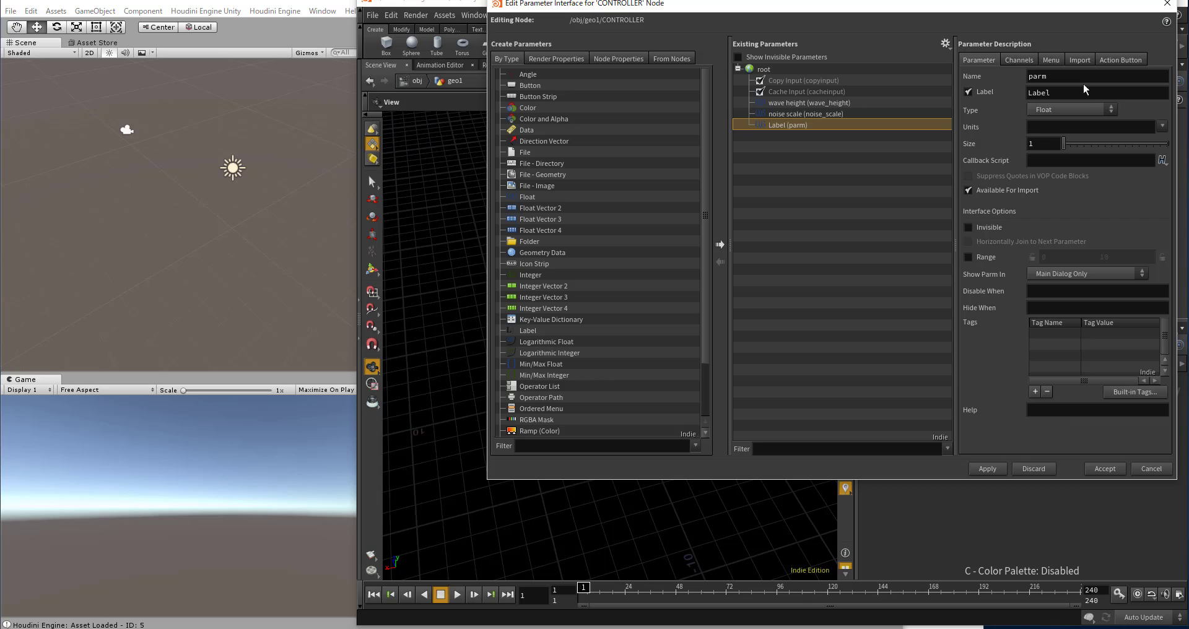
left_click_drag(1067, 77, 967, 56)
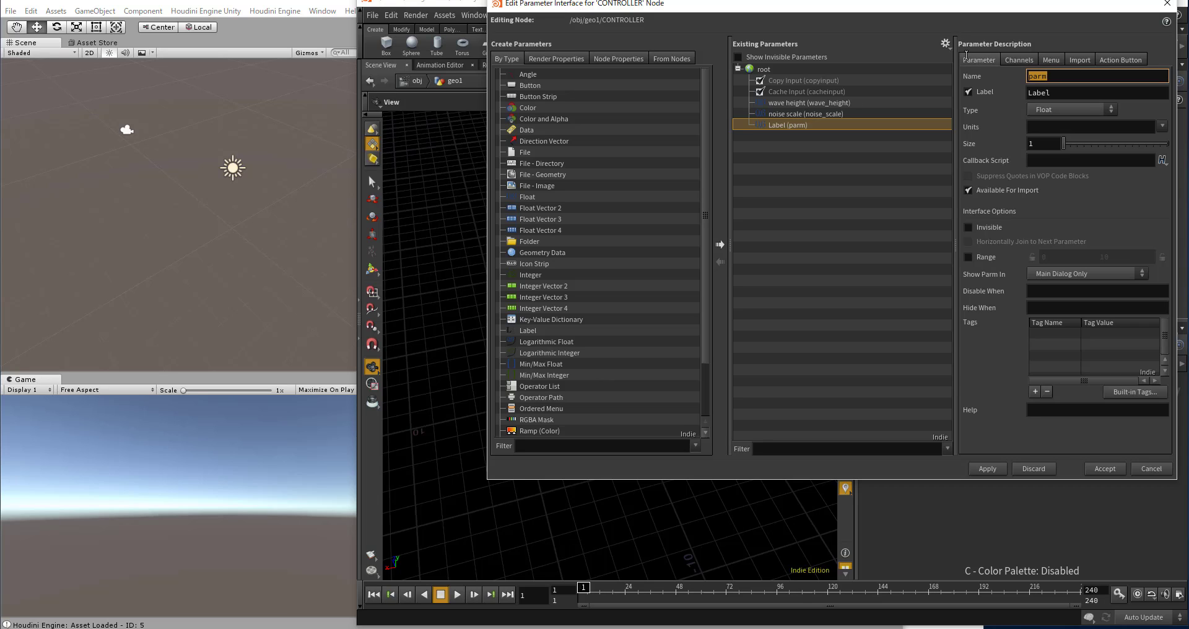
type("noise_")
type("seed")
key("Return")
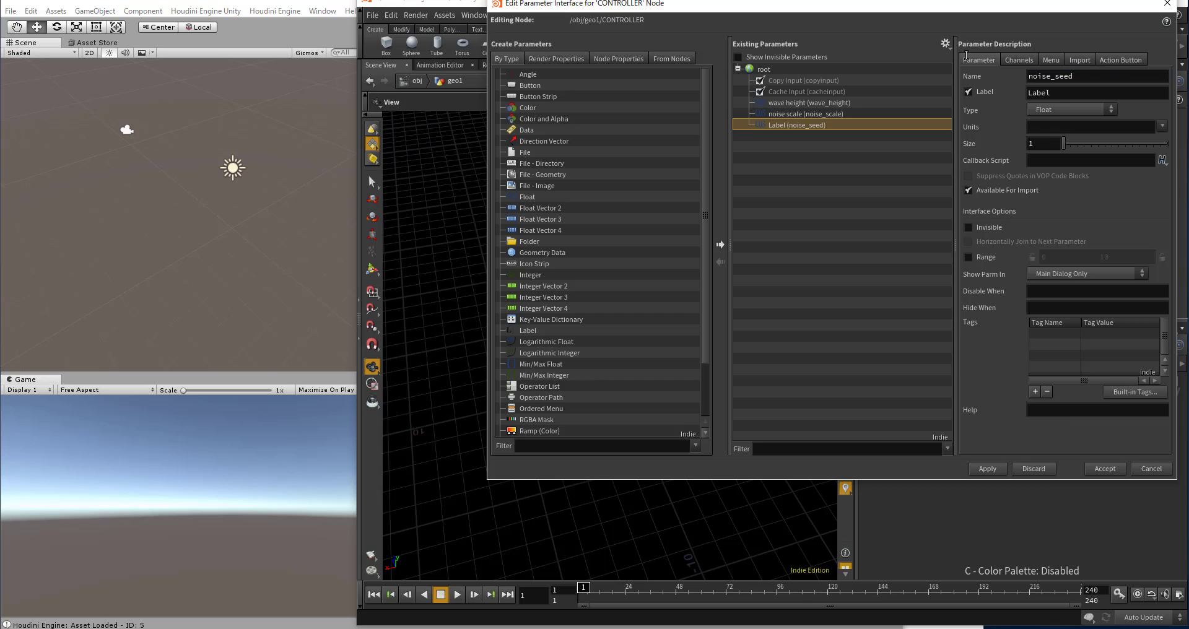
key("Tab")
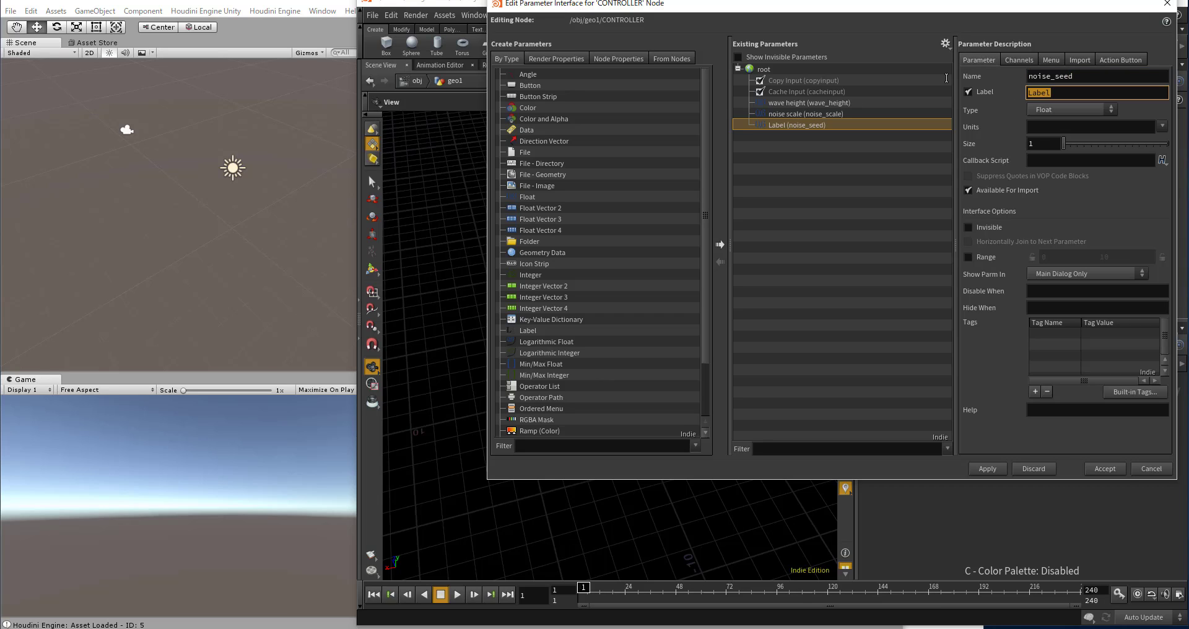
type("noi")
type("se d")
type("eed")
key("Return")
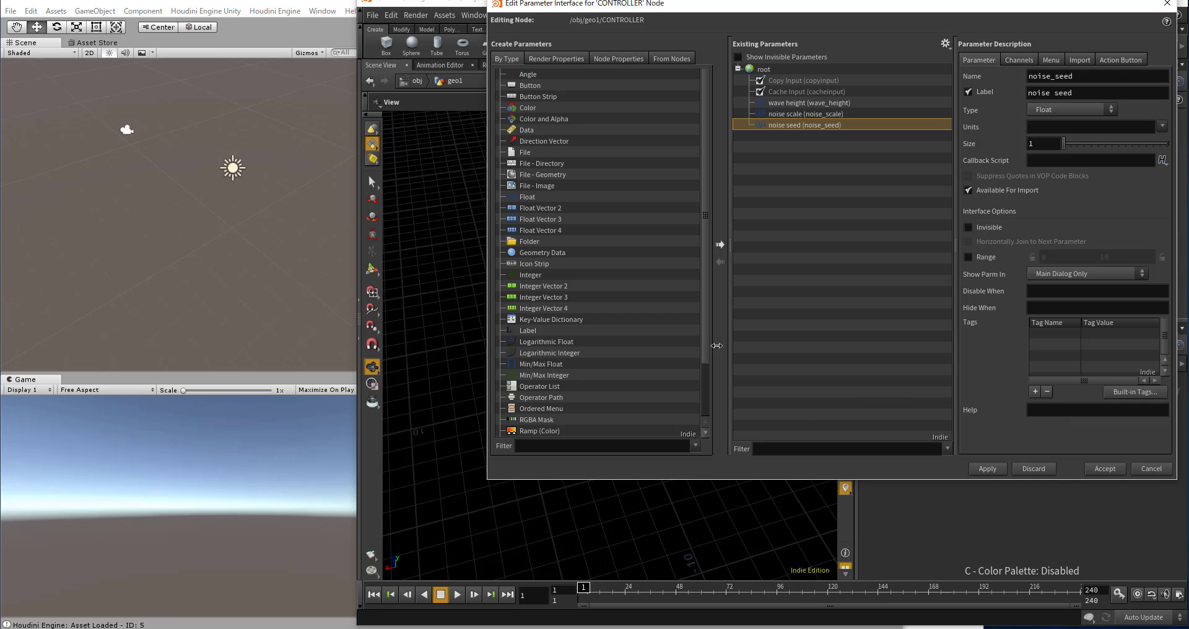
Step: Enable the 0 to 10 range for wave height, noise scale and noise seed, and accept the parameter interface
left_click(822, 102)
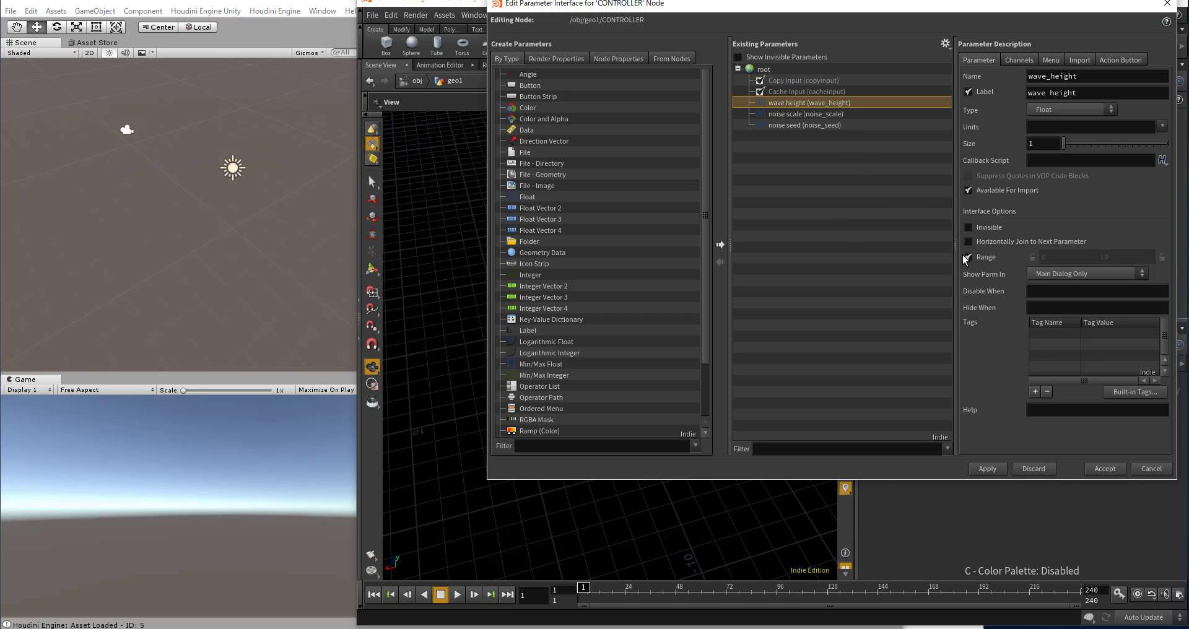
left_click(967, 258)
left_click(826, 115)
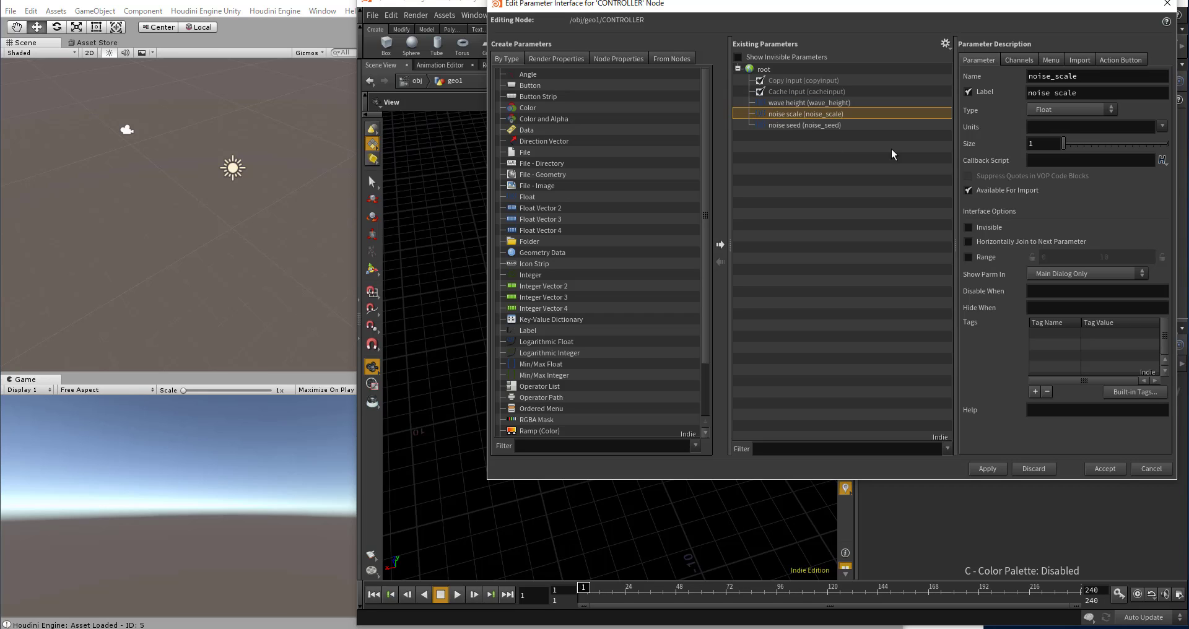
left_click(968, 257)
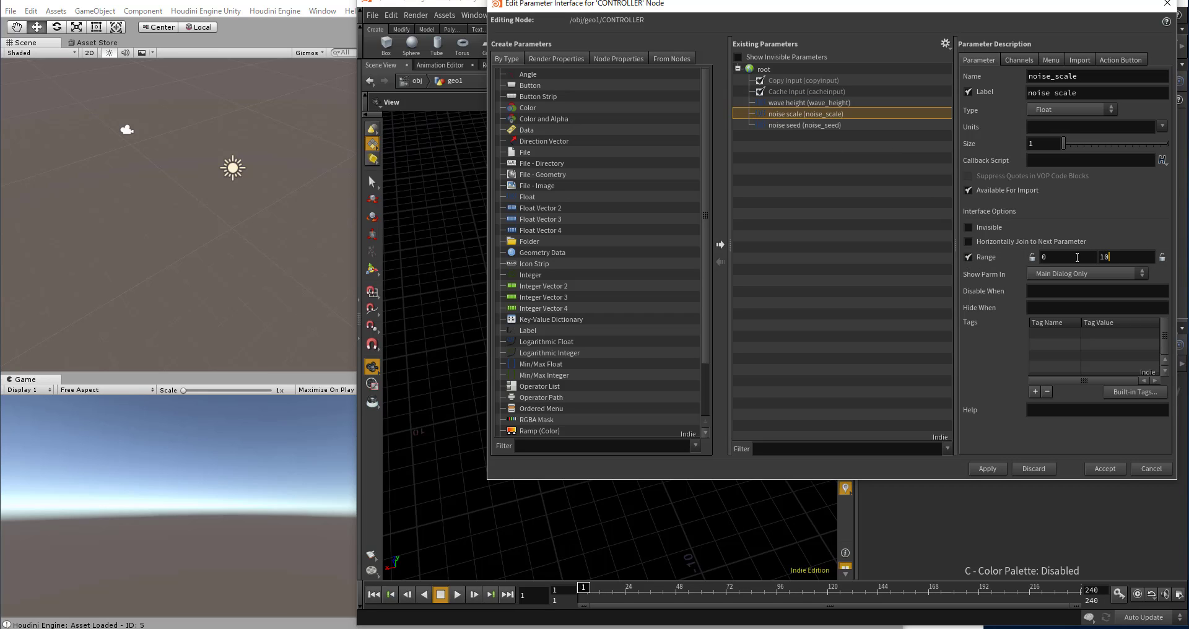
left_click(796, 125)
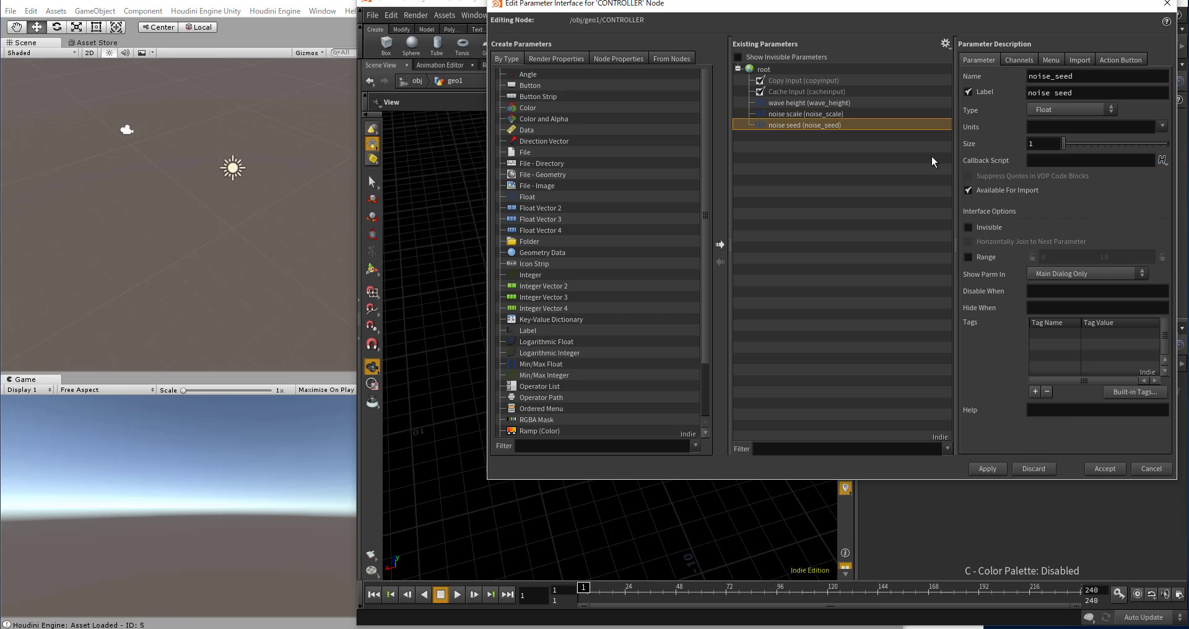
left_click(967, 257)
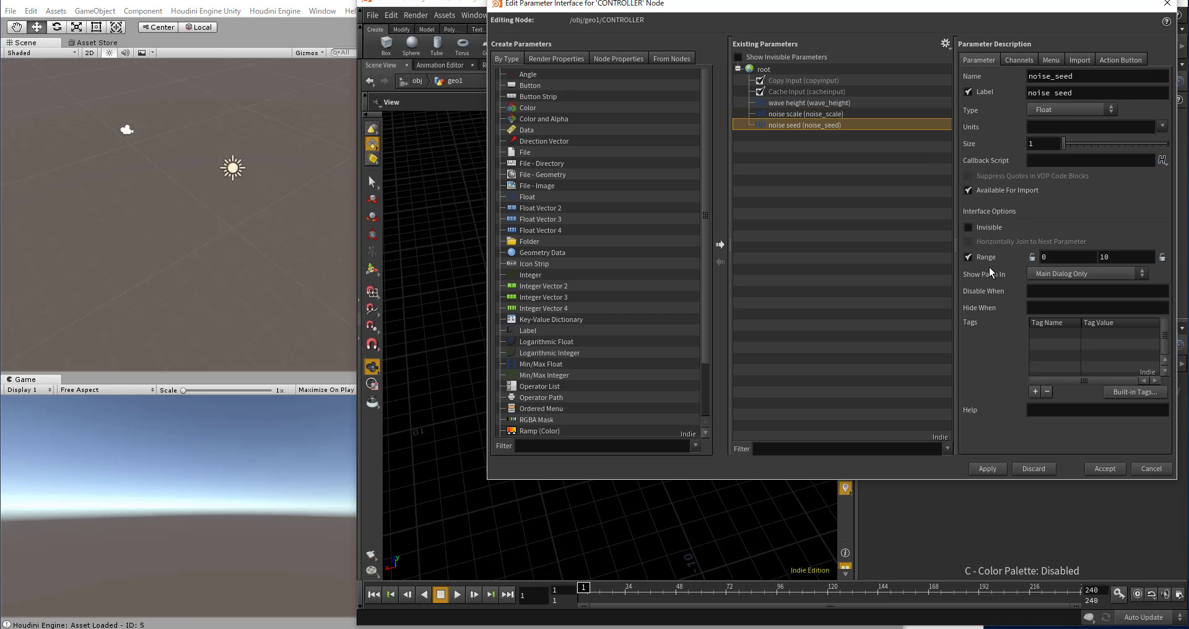
left_click(987, 468)
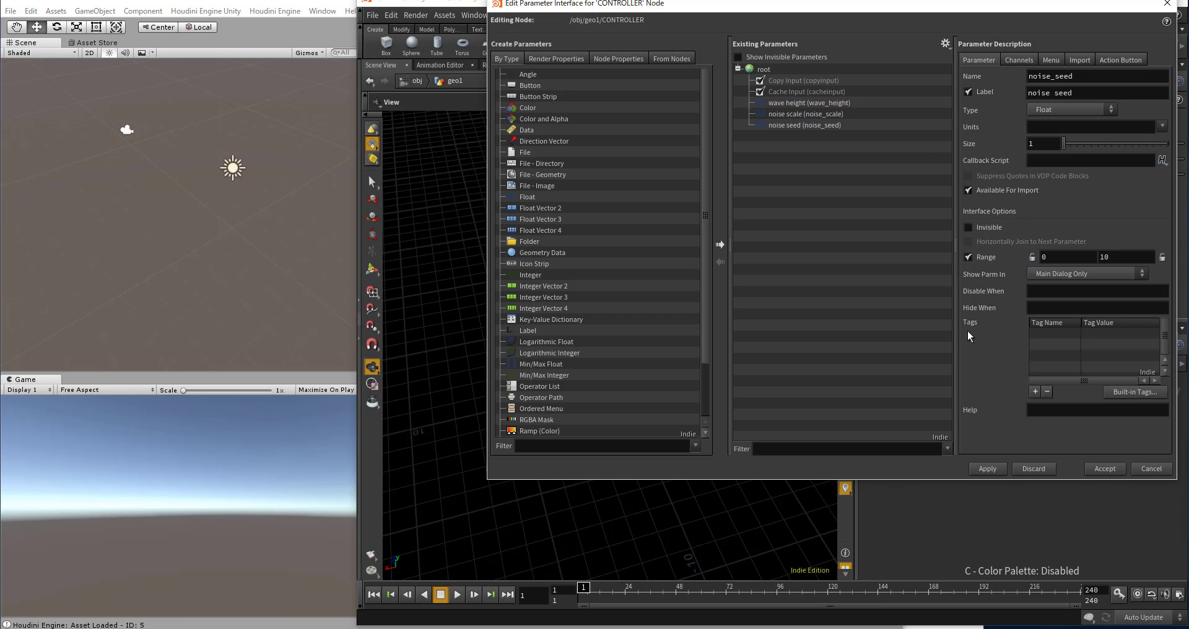
left_click(1103, 469)
Step: Add a Grid node beside the CONTROLLER node and make it the displayed geometry
scroll(962, 432, "down", 3)
scroll(998, 440, "up", 1)
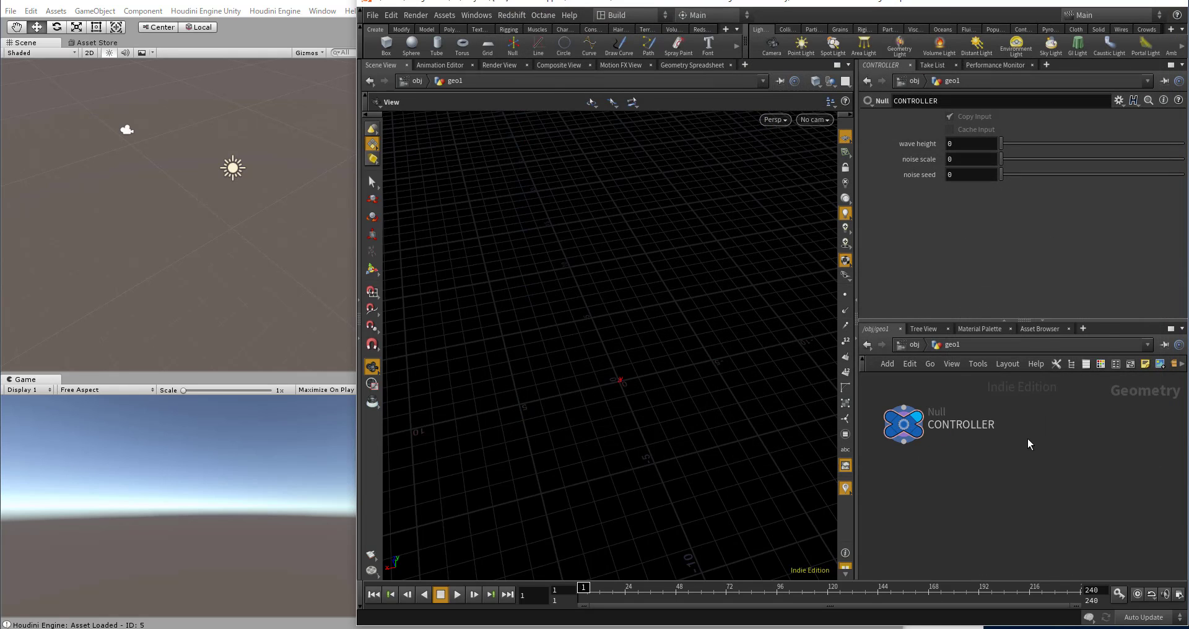
key("Tab")
type("g")
key("Return")
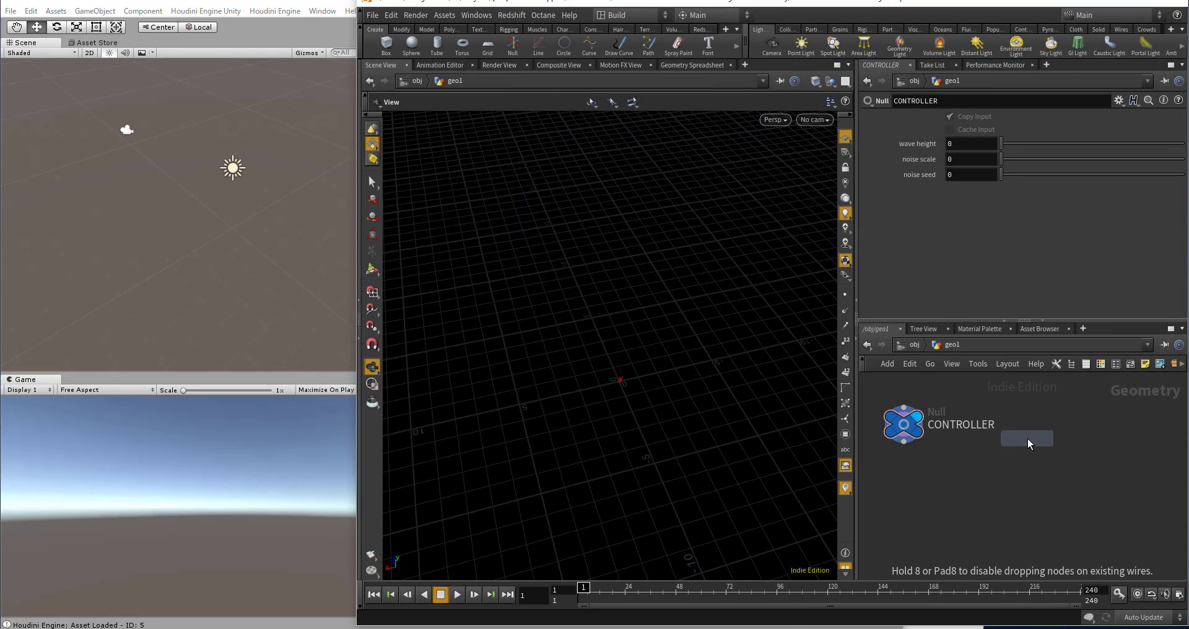
left_click(1041, 427)
scroll(1041, 429, "up", 3)
left_click(1077, 418)
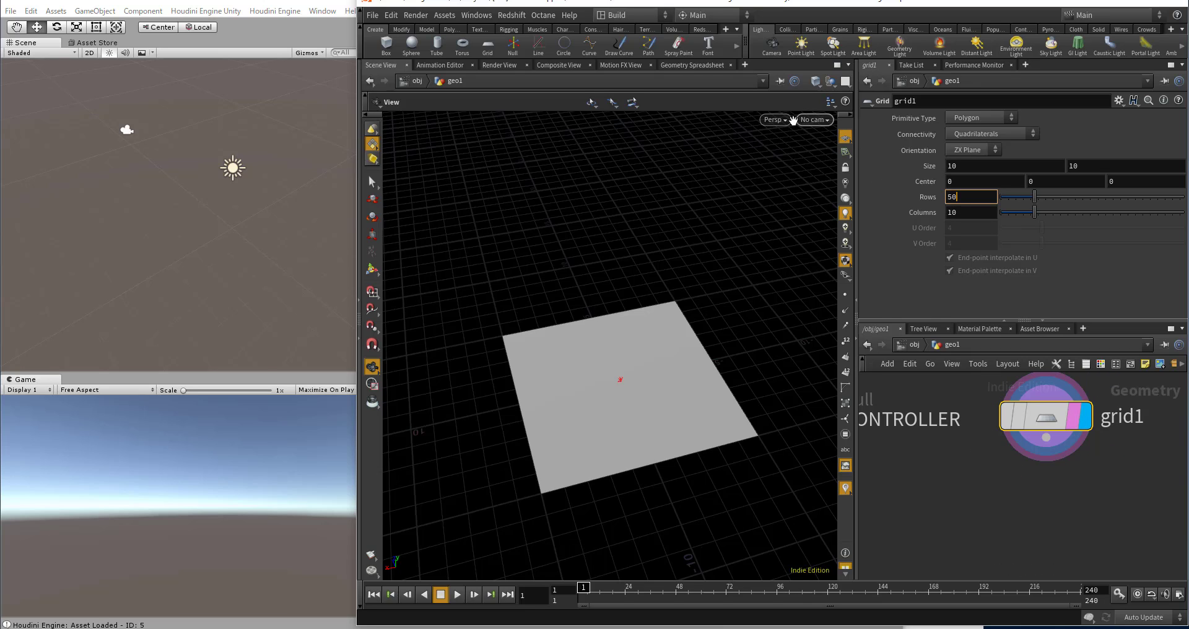
Step: Set the grid's resolution to 50 rows and 50 columns
left_click(774, 120)
mouse_move(782, 177)
left_click(927, 278)
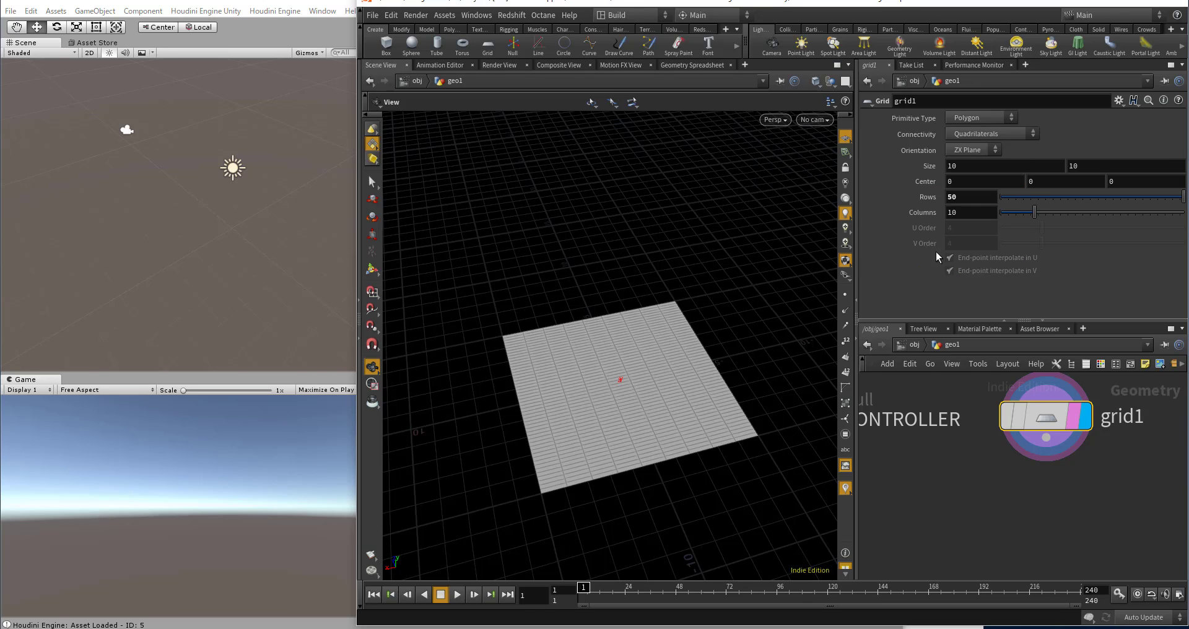
left_click(970, 216)
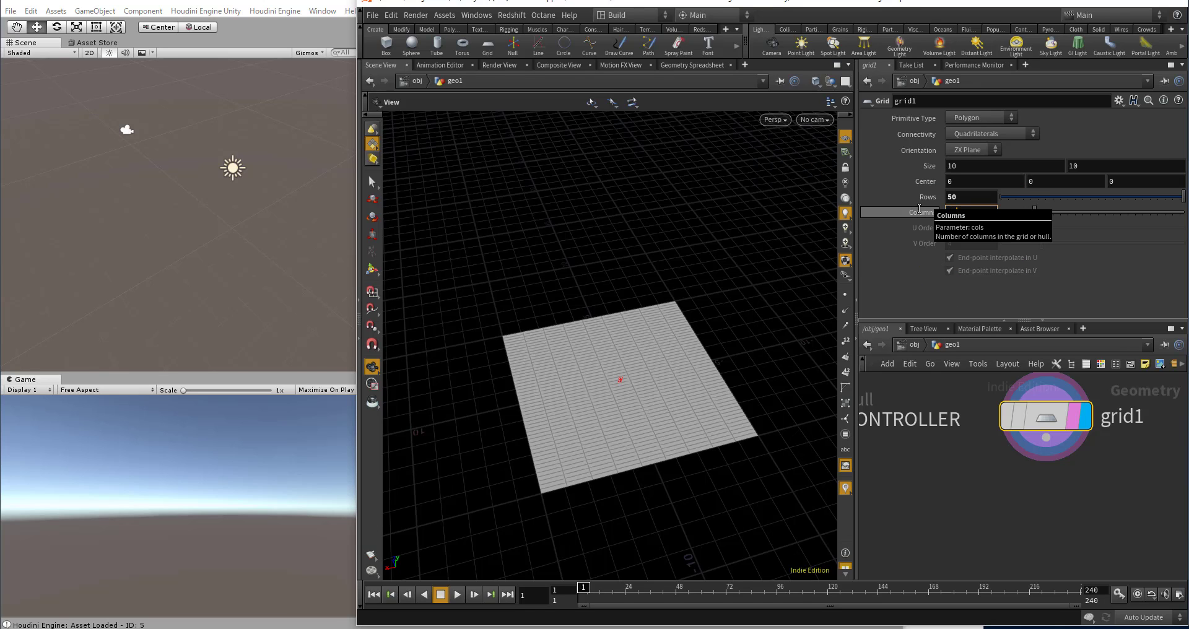
type("50")
key("Return")
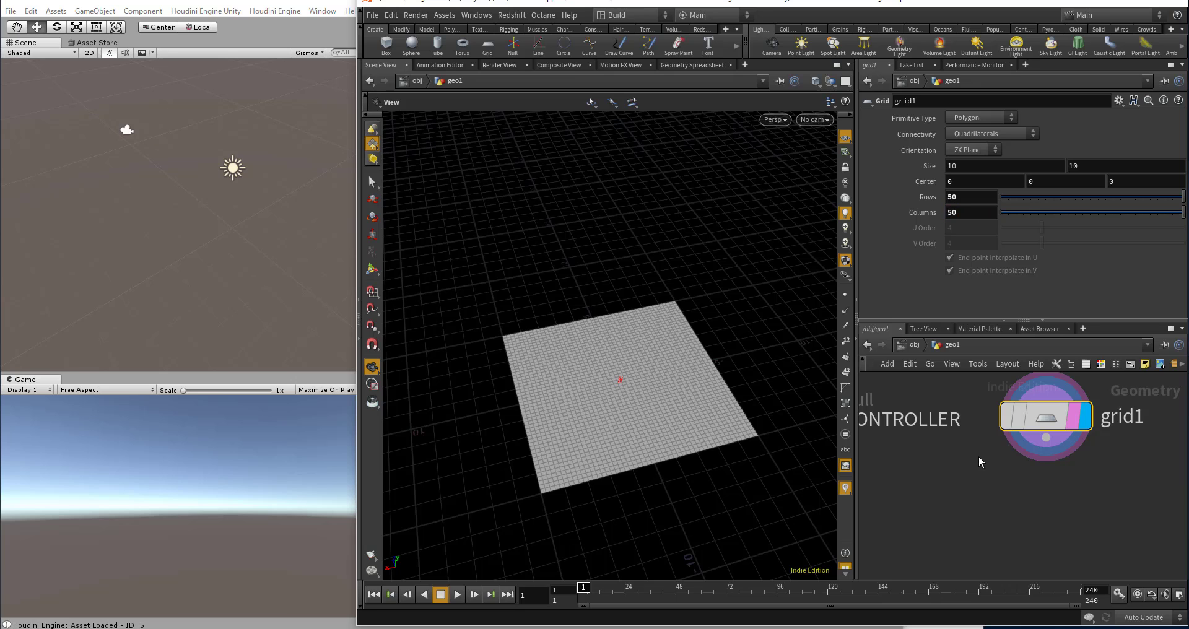
left_click_drag(719, 382, 657, 368)
scroll(702, 403, "up", 2)
scroll(651, 343, "up", 2)
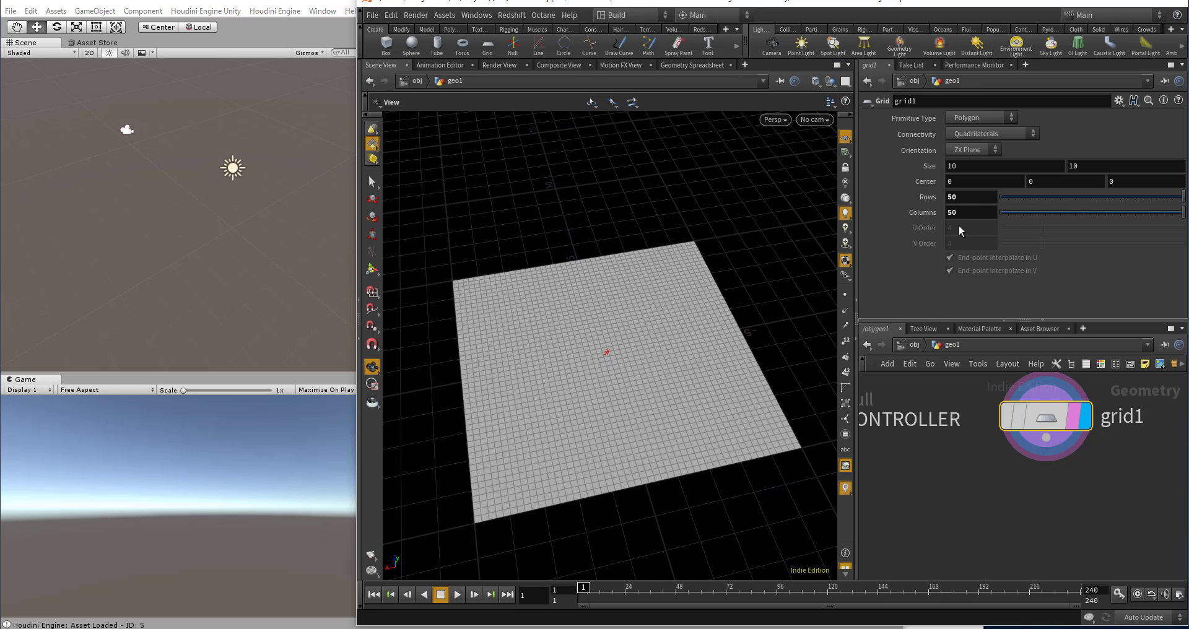
Step: Add a Point Wrangle node fed by the grid node and make it the displayed geometry
scroll(954, 402, "down", 1)
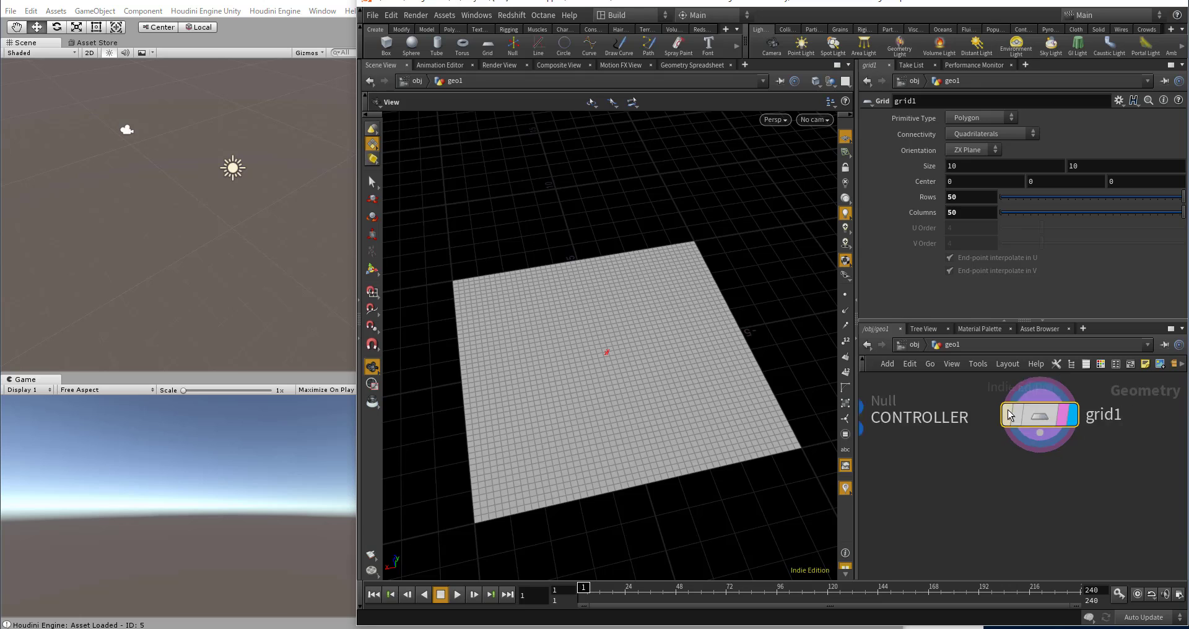
key("Tab")
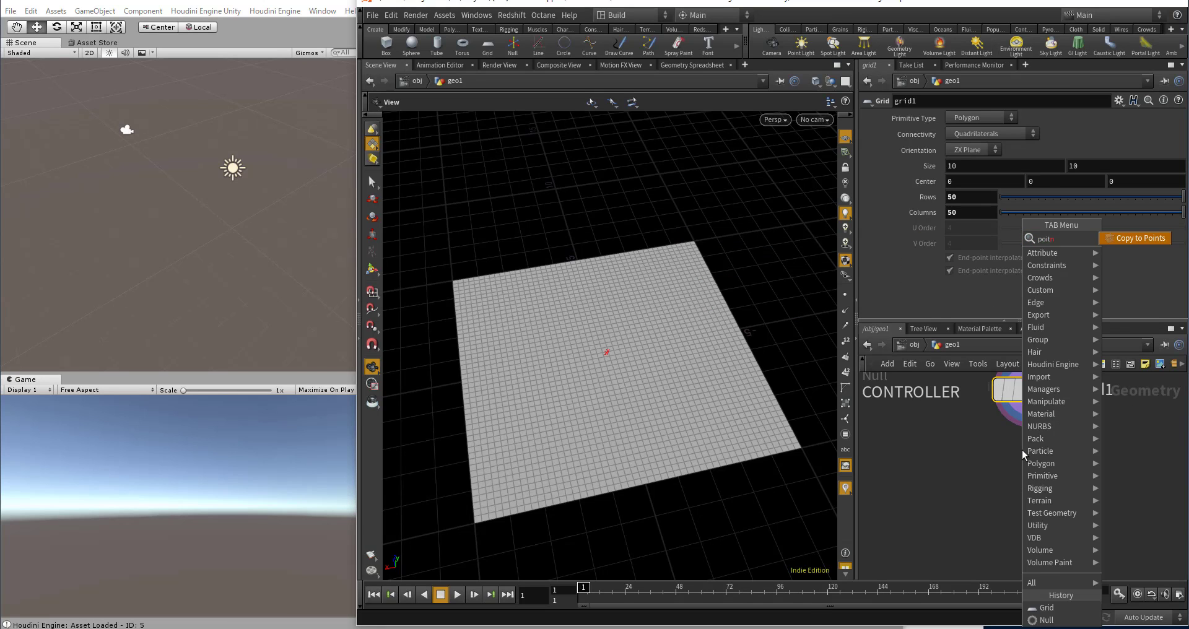
type("poi")
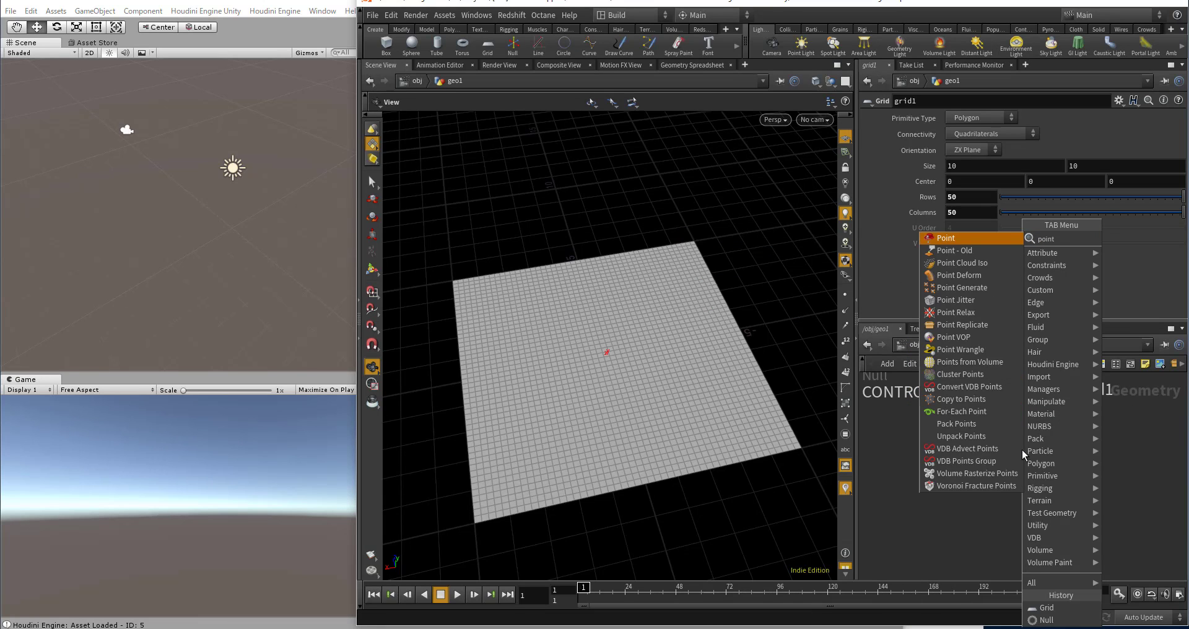
key("Return")
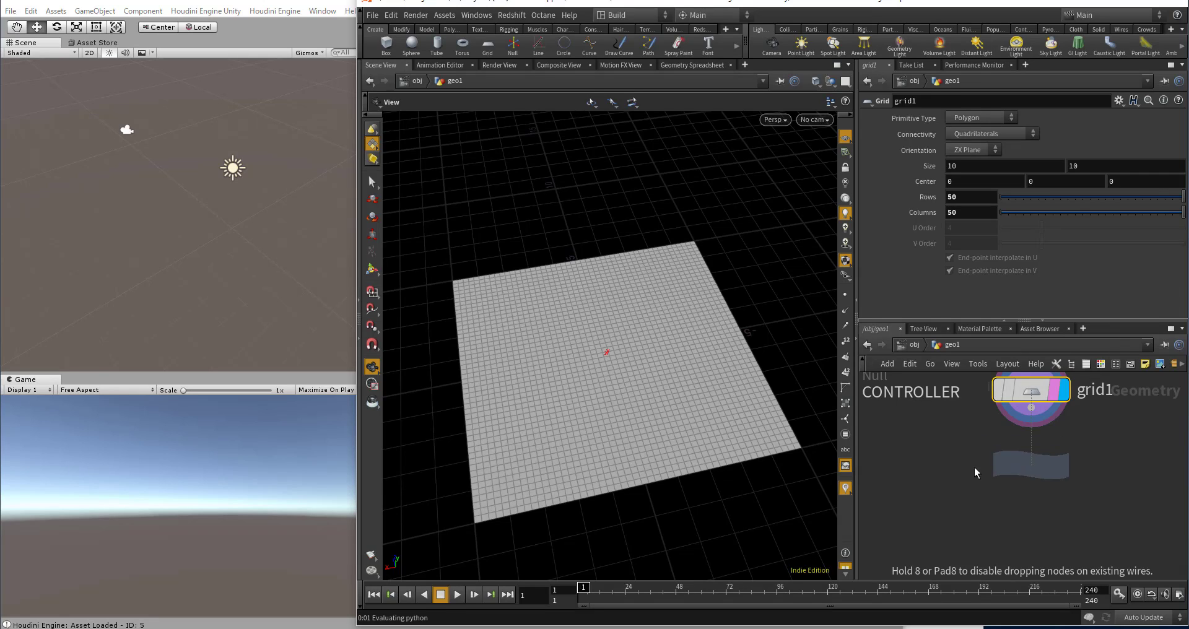
left_click(1032, 464)
left_click_drag(1031, 408, 1010, 444)
left_click_drag(1040, 489, 1040, 511)
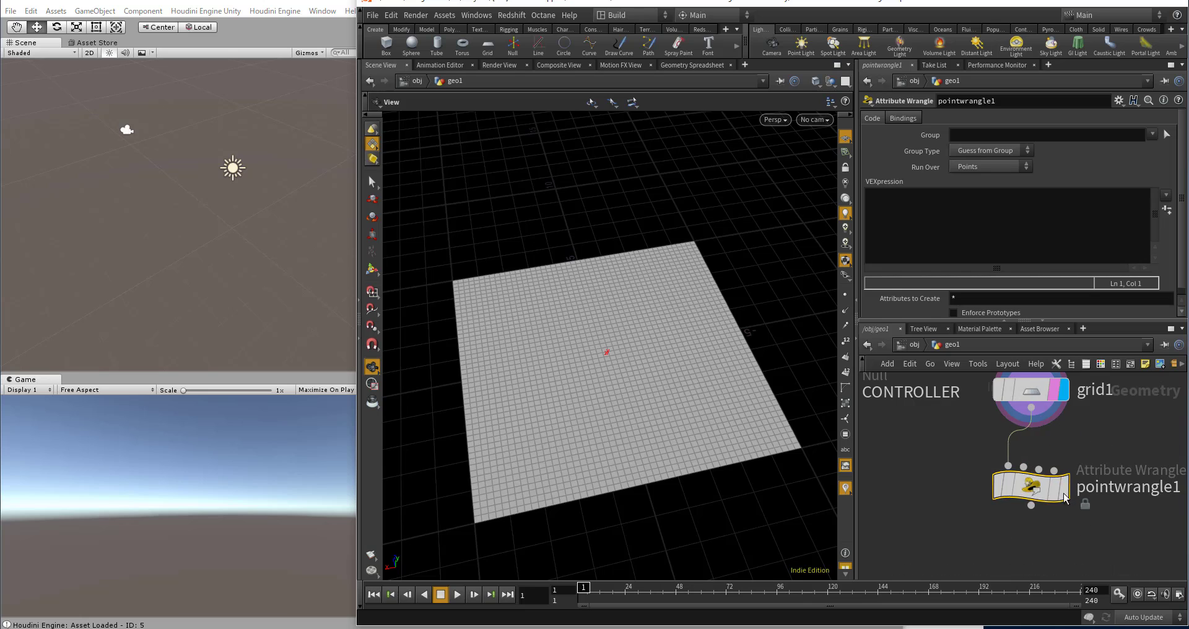
left_click(1065, 487)
Step: In the wrangle's VEXpression, declare float wave_height = chf("../CONTROLLER/wave_height");
left_click(941, 229)
type("f")
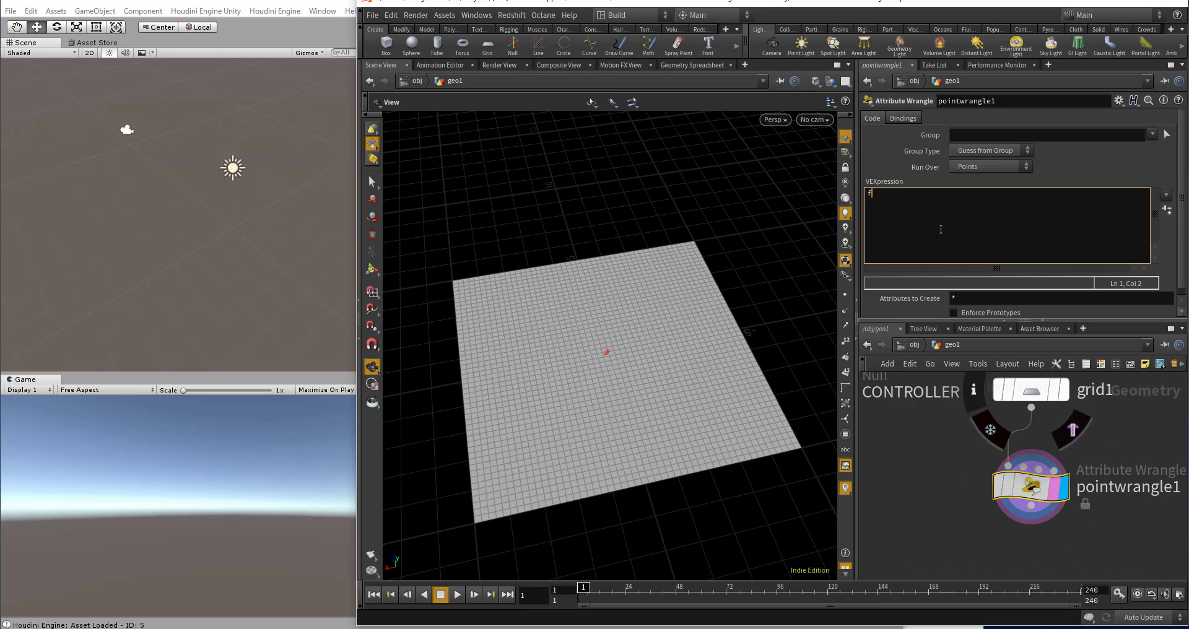
type("loat")
scroll(987, 465, "down", 4)
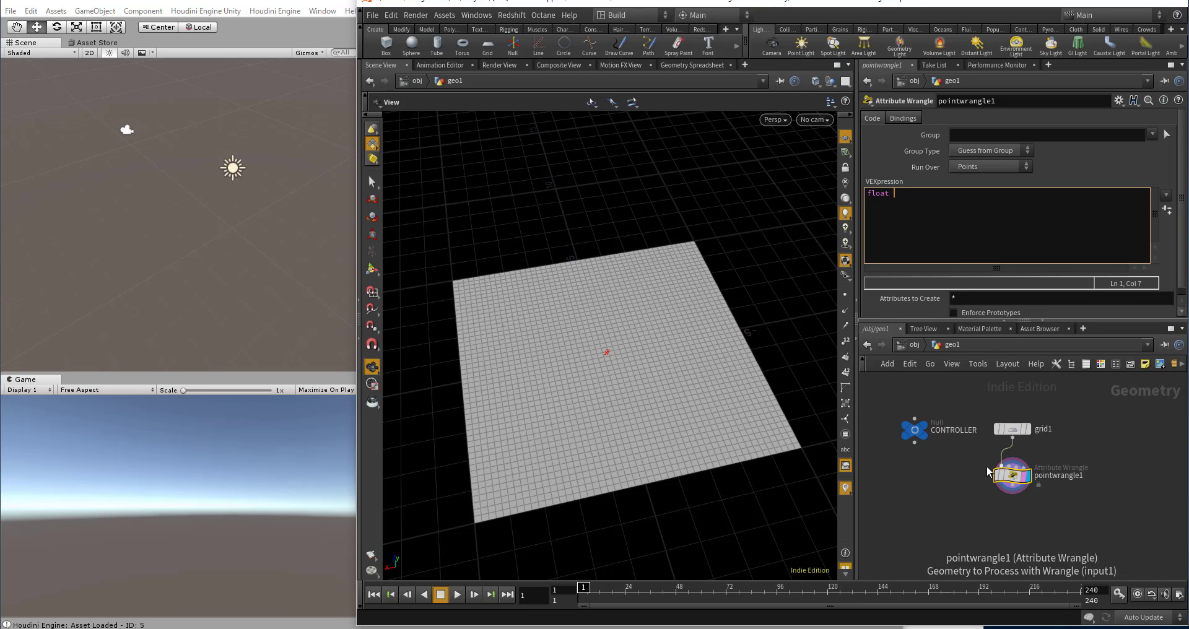
scroll(911, 426, "up", 3)
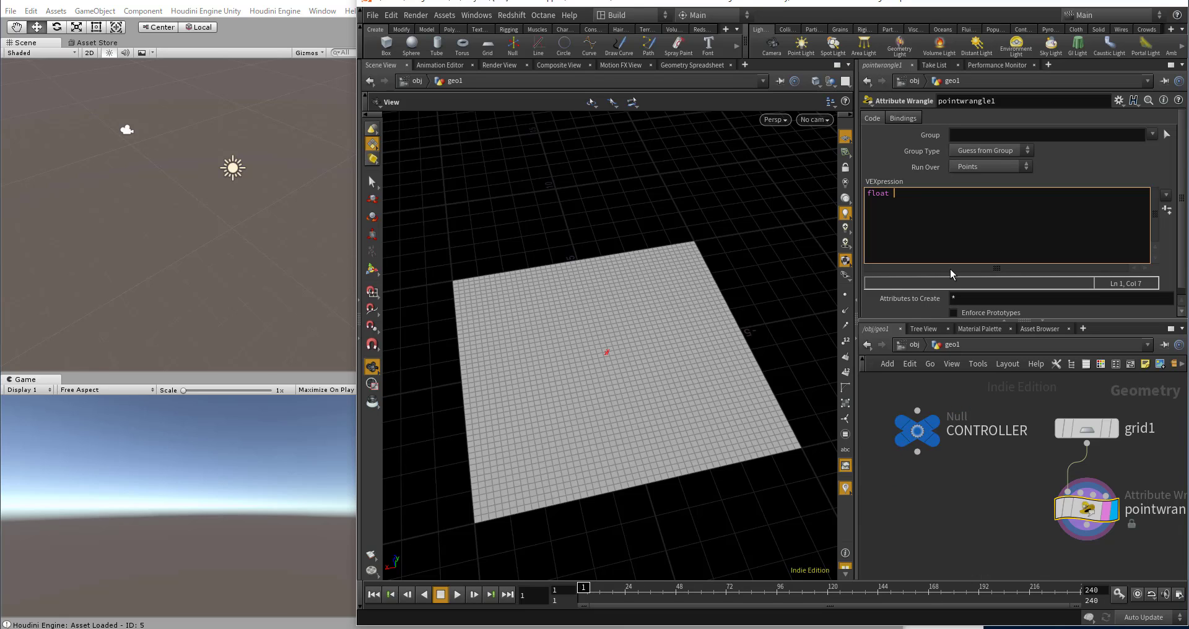
type("wave_height = chf(\"../CONTROLLER/")
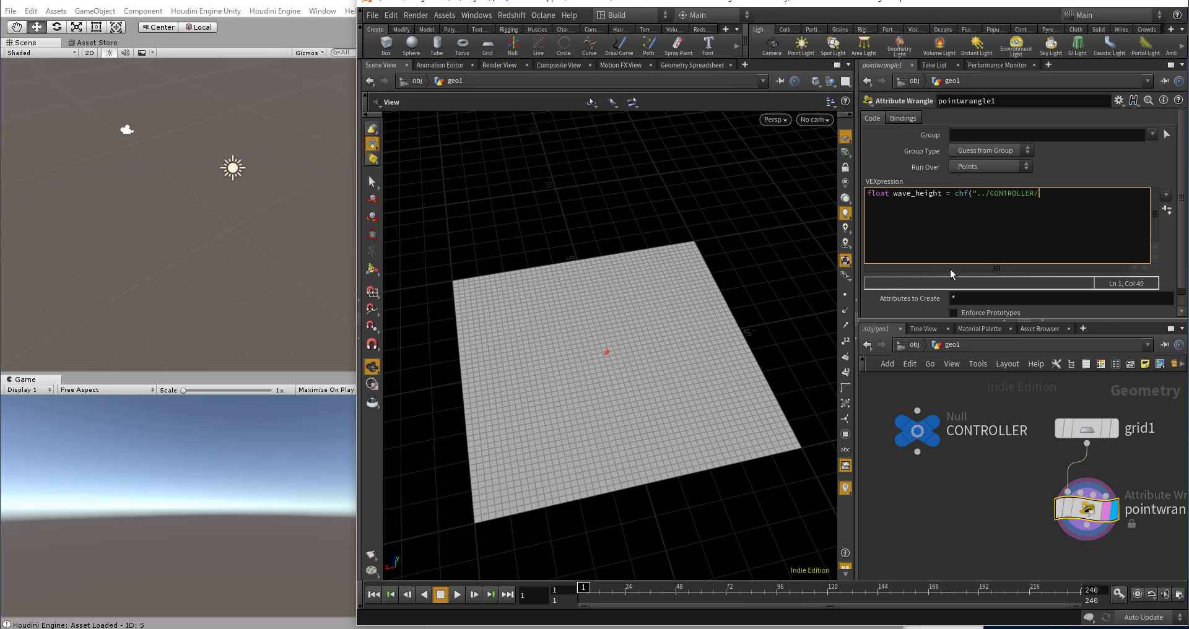
type("wave_hei")
type("ght\");")
key("Return")
Step: Add a second wrangle code line, float noise_scale = chf("../CONTROLLER/noise_scale");
type("float noise_scale = chf(\"")
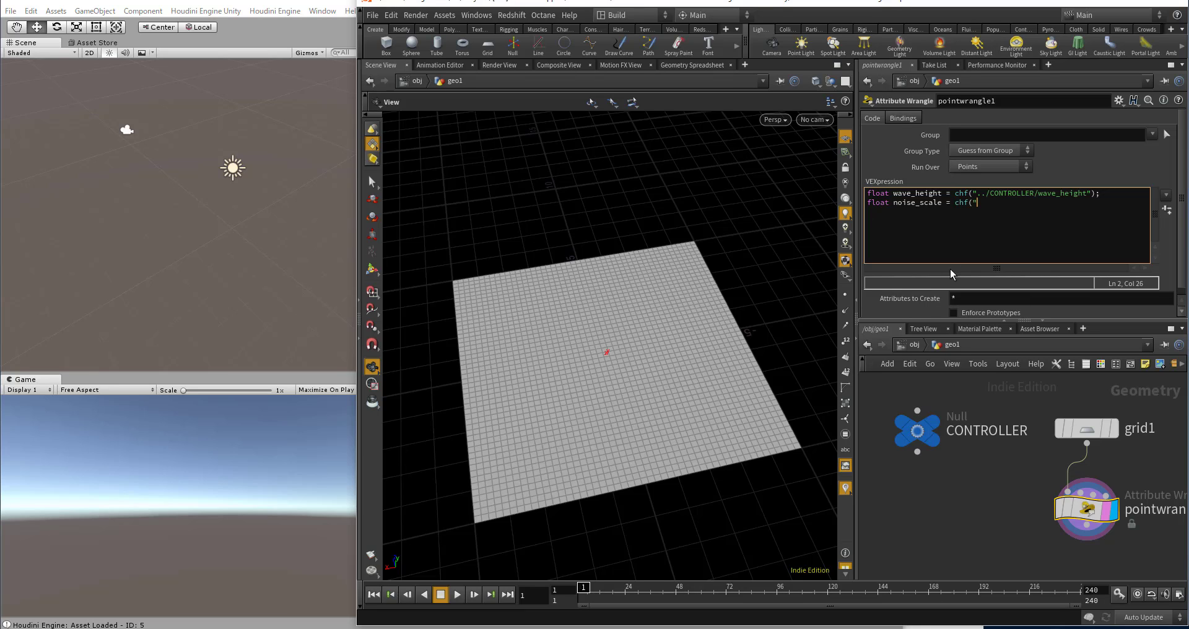
type("../CONTGR")
key("BackSpace")
type("ROLLER/noise_scale\");")
key("Return")
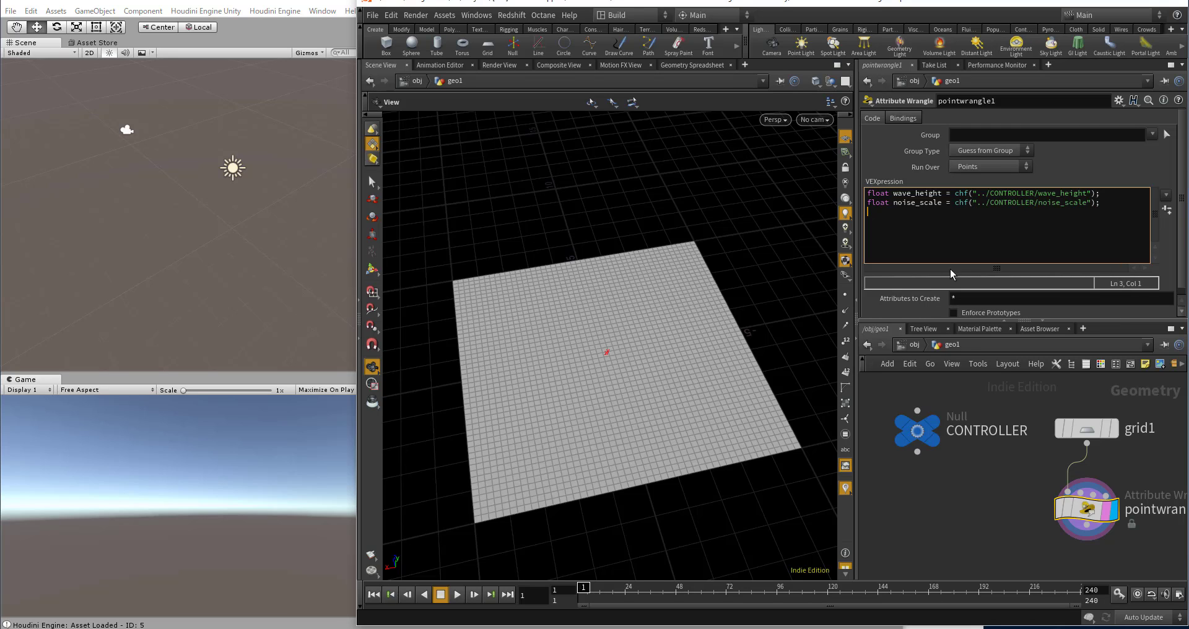
Step: Add a third wrangle code line, float noise_seed = chf("../CONTROLLER/noise_seed");
type("float noise _seed = chf(\"../CONTROLLER/noise")
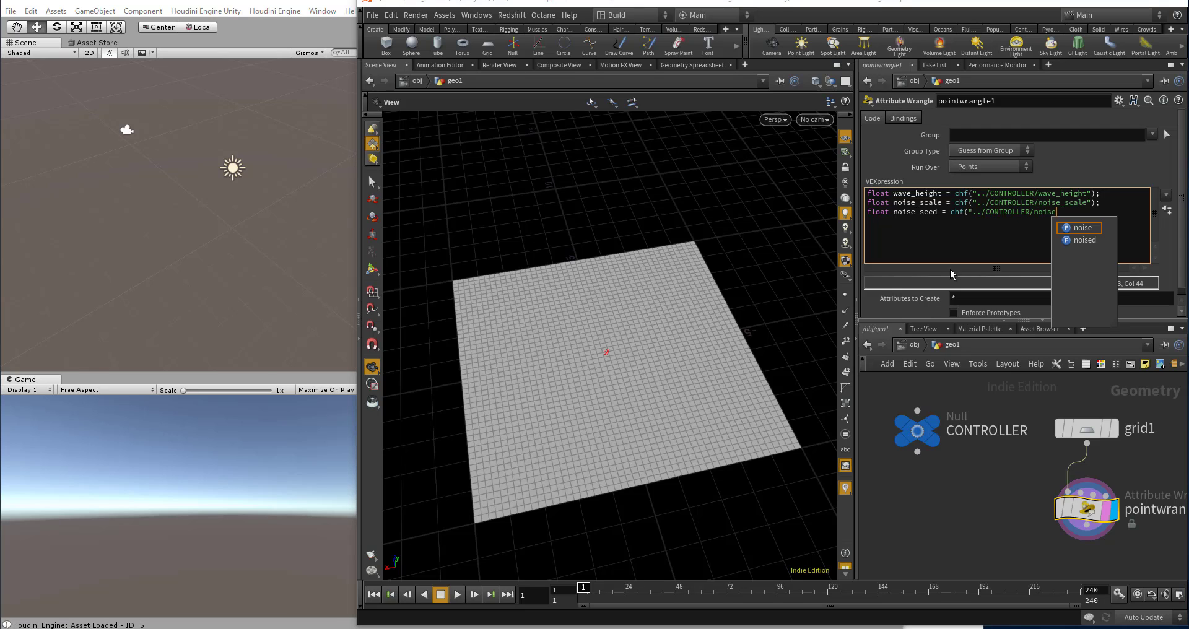
type("_seed\");")
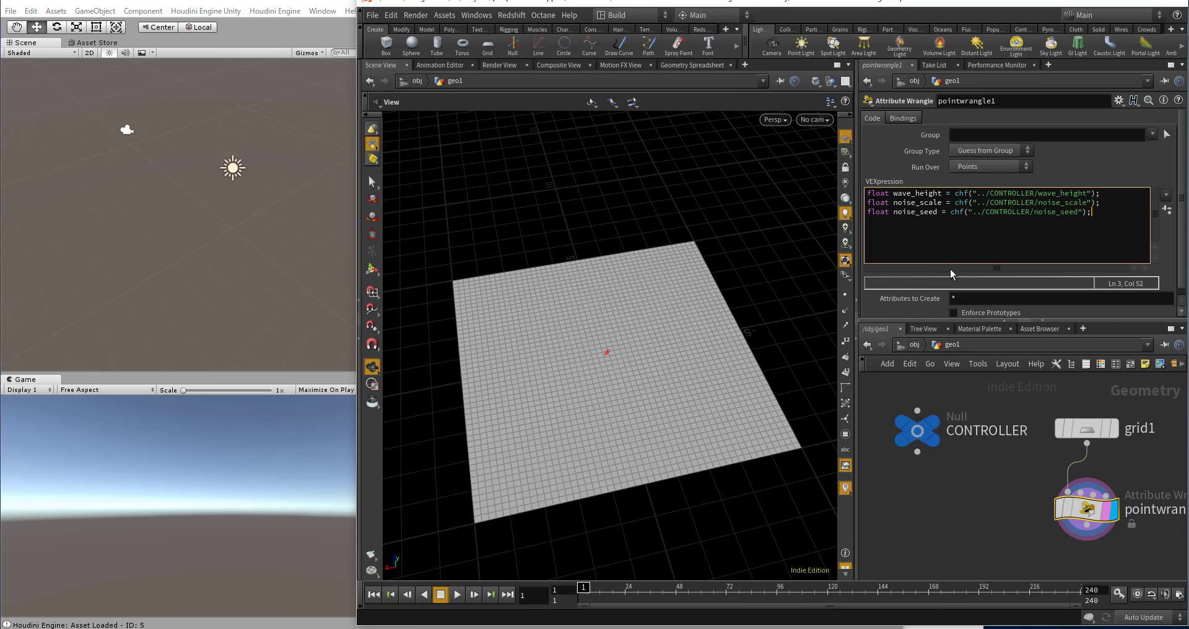
Step: Below a blank line in the wrangle code, add float noise_val = noise(@P * noise_scale); and apply the code
key("Return")
type("float noise_val = noise(@P * noise_scale)")
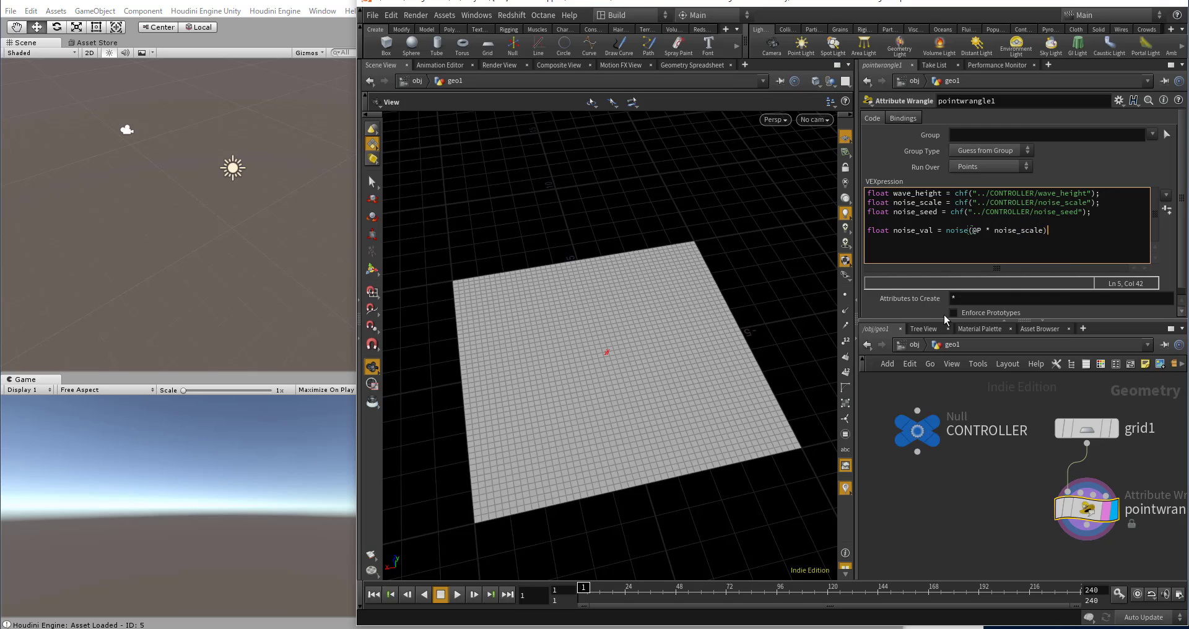
type(";")
left_click_drag(664, 464, 662, 436)
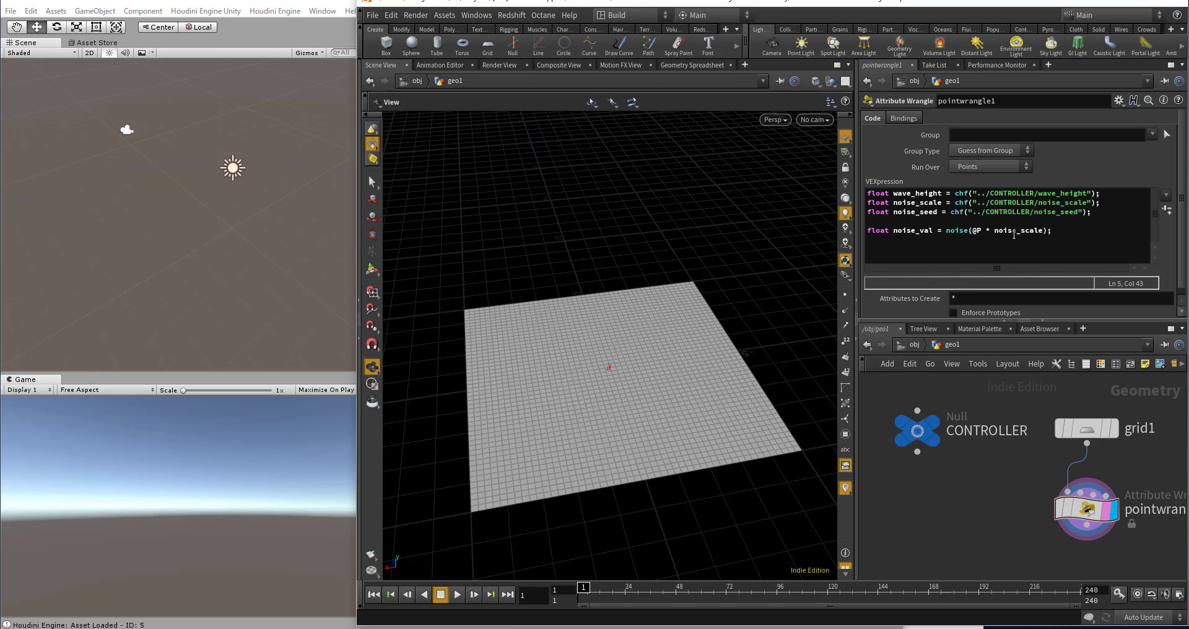
Step: Add the line @P.y = noise_val; at the end of the wrangle code and apply it
left_click(1088, 232)
key("Return")
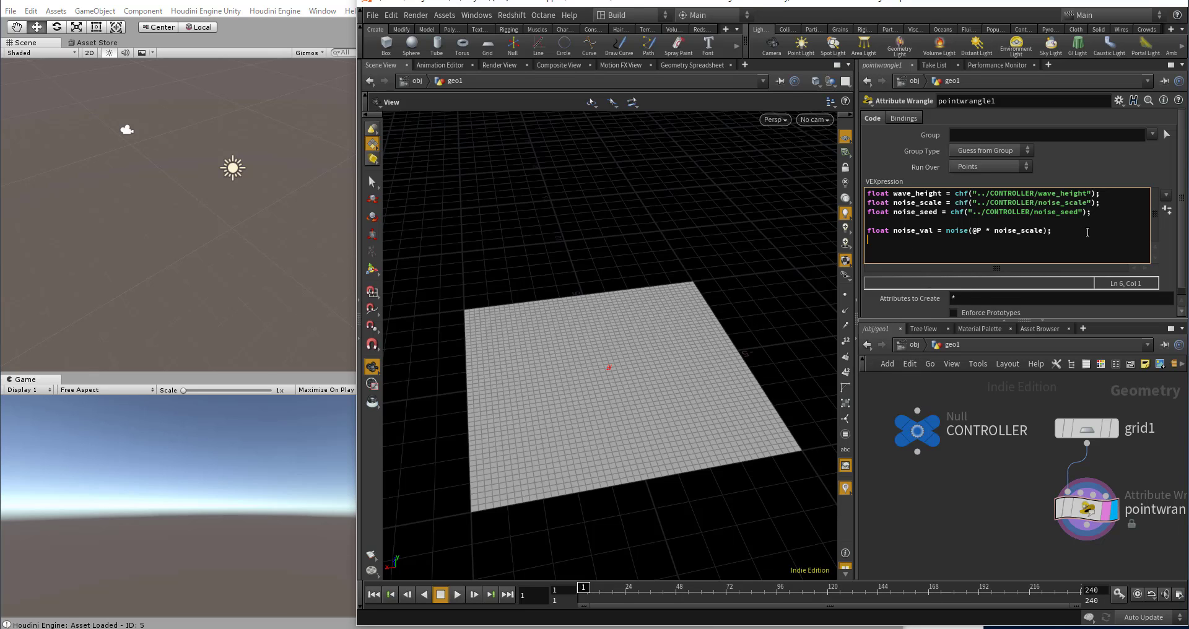
type("@P.y = noise_val;")
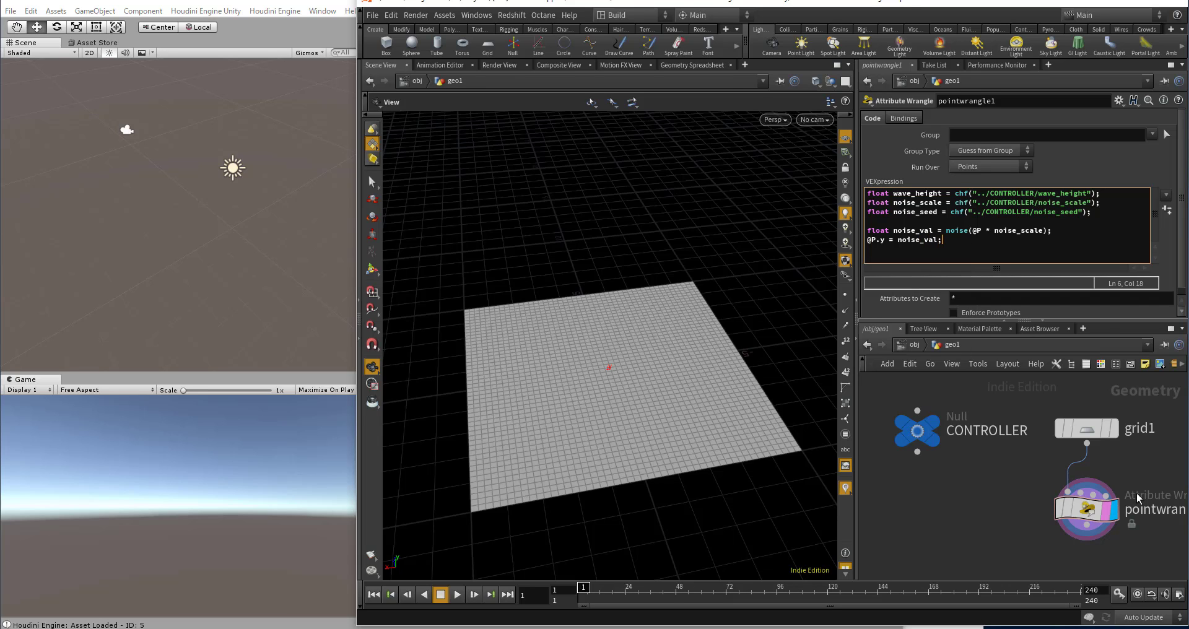
left_click(995, 523)
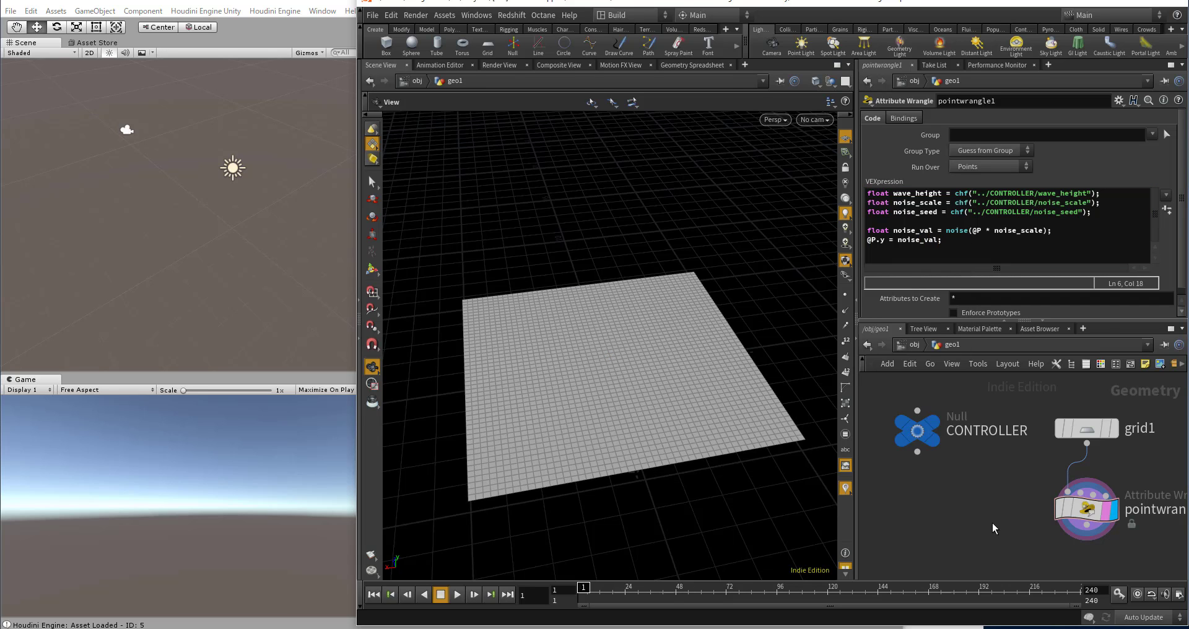
Step: Set the noise scale on the CONTROLLER node to 0.749 and view the grid's deformation
left_click_drag(672, 467, 693, 435)
left_click(920, 428)
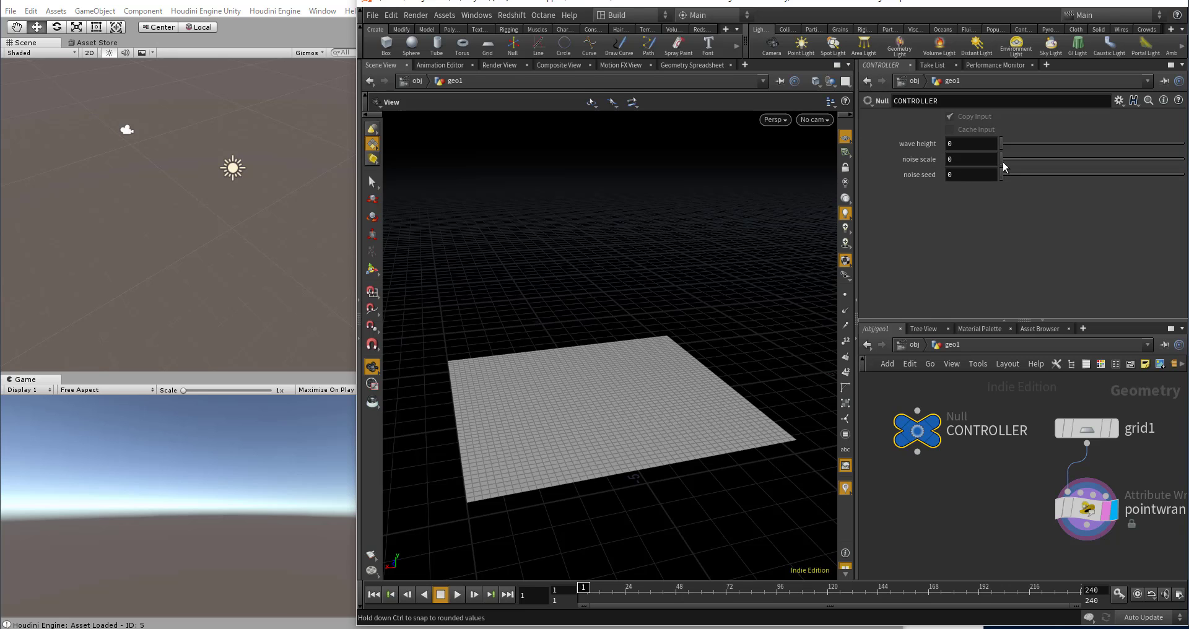
mouse_move(1003, 162)
left_mouse_down()
mouse_move(1186, 161)
mouse_move(1014, 164)
mouse_move(1153, 171)
mouse_move(1106, 171)
mouse_move(1139, 173)
left_mouse_up()
scroll(992, 414, "down", 3)
mouse_move(671, 383)
left_mouse_down()
mouse_move(680, 427)
mouse_move(699, 374)
mouse_move(815, 334)
mouse_move(651, 366)
mouse_move(717, 295)
left_mouse_up()
scroll(680, 428, "up", 3)
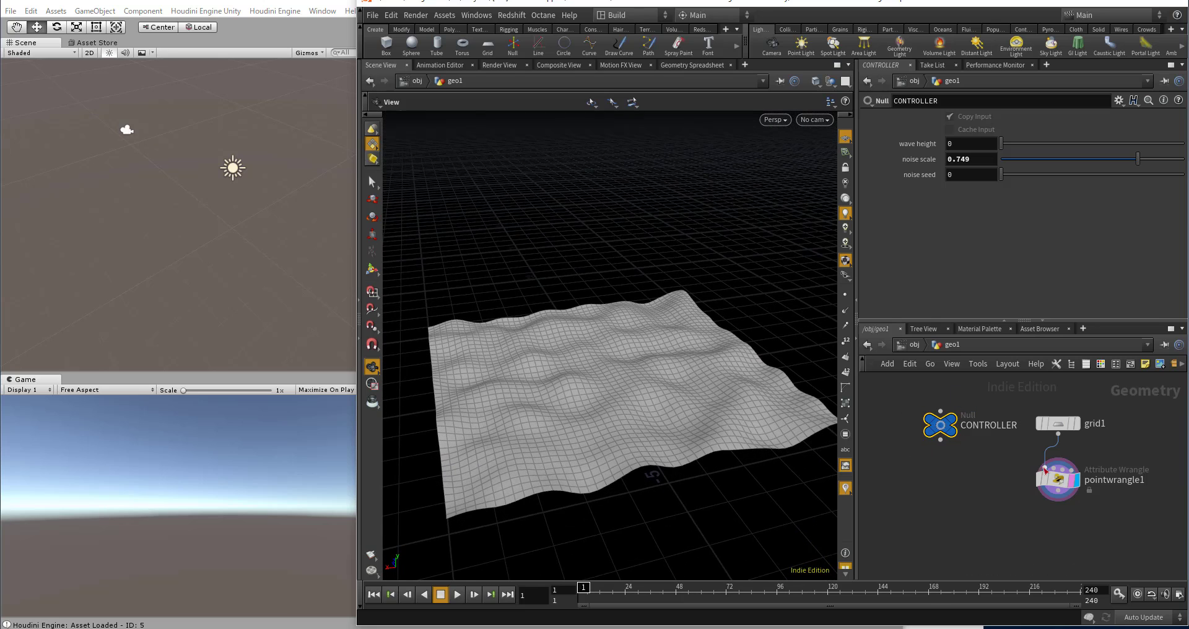
Step: Multiply the height assignment in the point wrangle by wave_height, giving @P.y = noise_val * wave_height;
left_click(1058, 479)
mouse_move(704, 354)
left_mouse_down()
mouse_move(698, 326)
mouse_move(688, 403)
left_mouse_up()
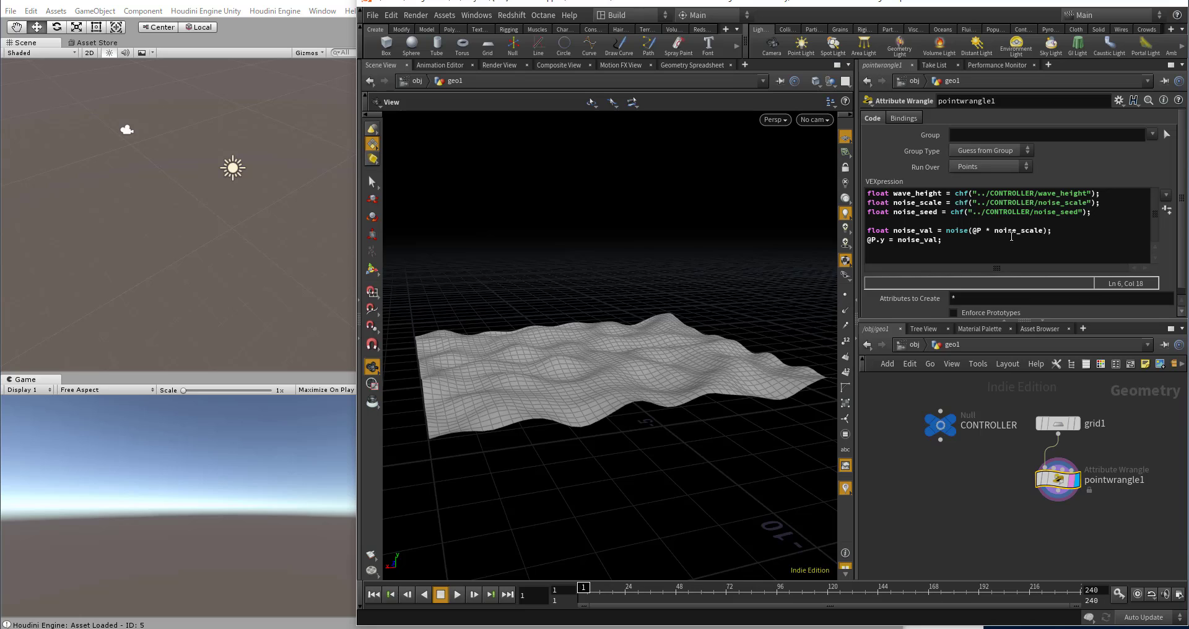
left_click(938, 240)
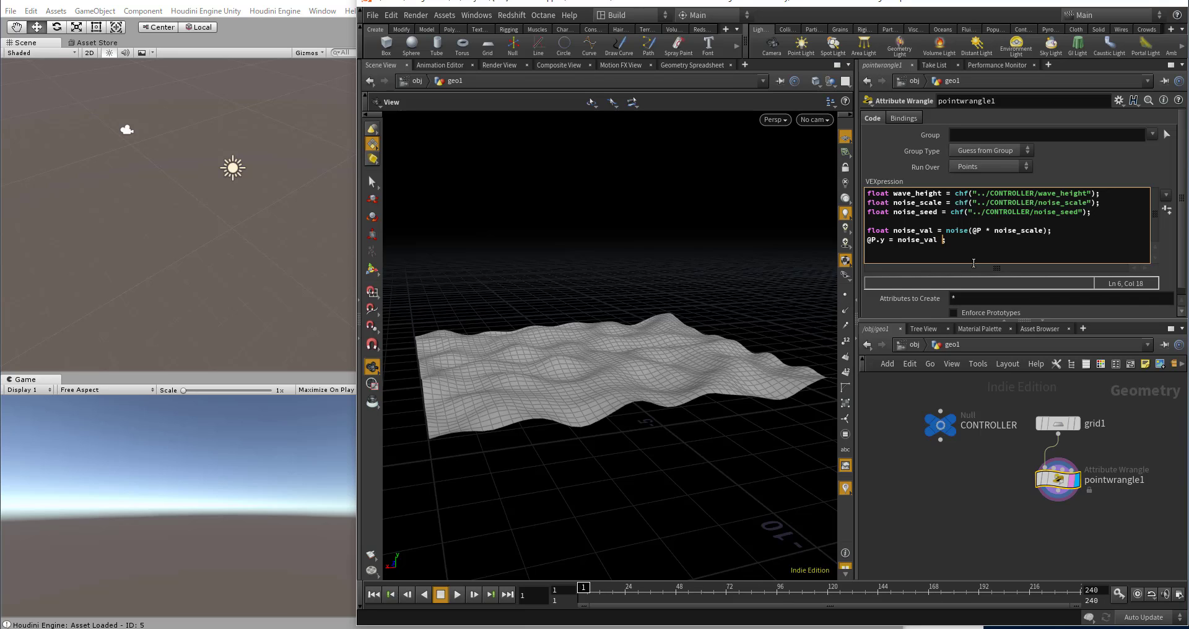
type("* wave_height")
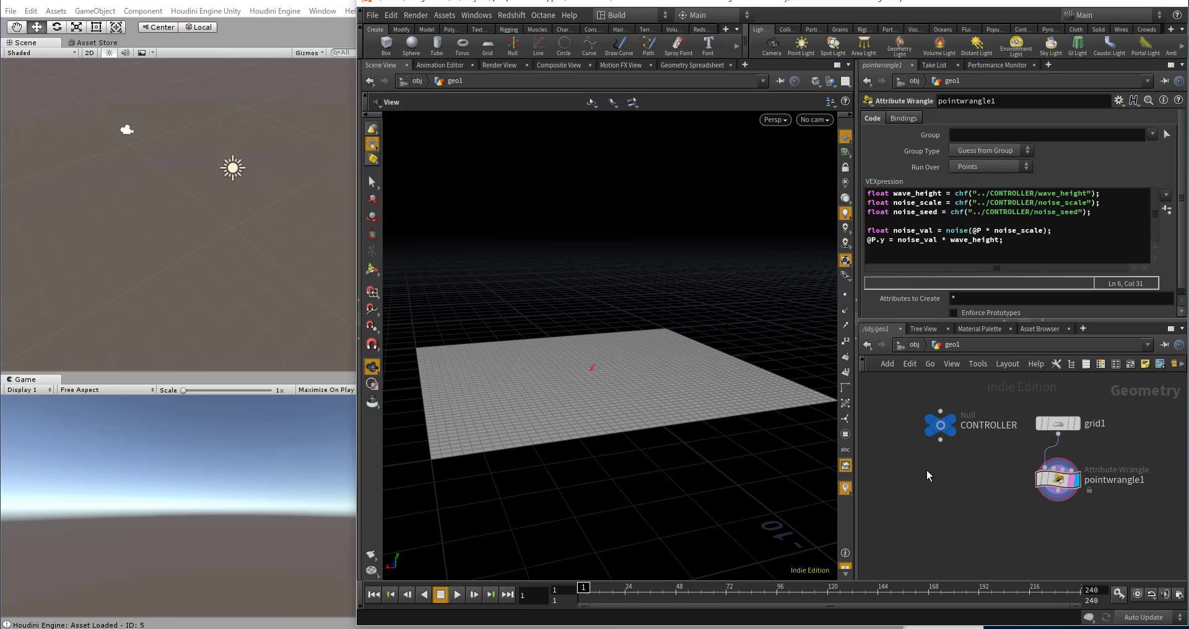
Step: On the CONTROLLER node, set wave height to 3.19 and noise seed to 1.93
left_click(941, 425)
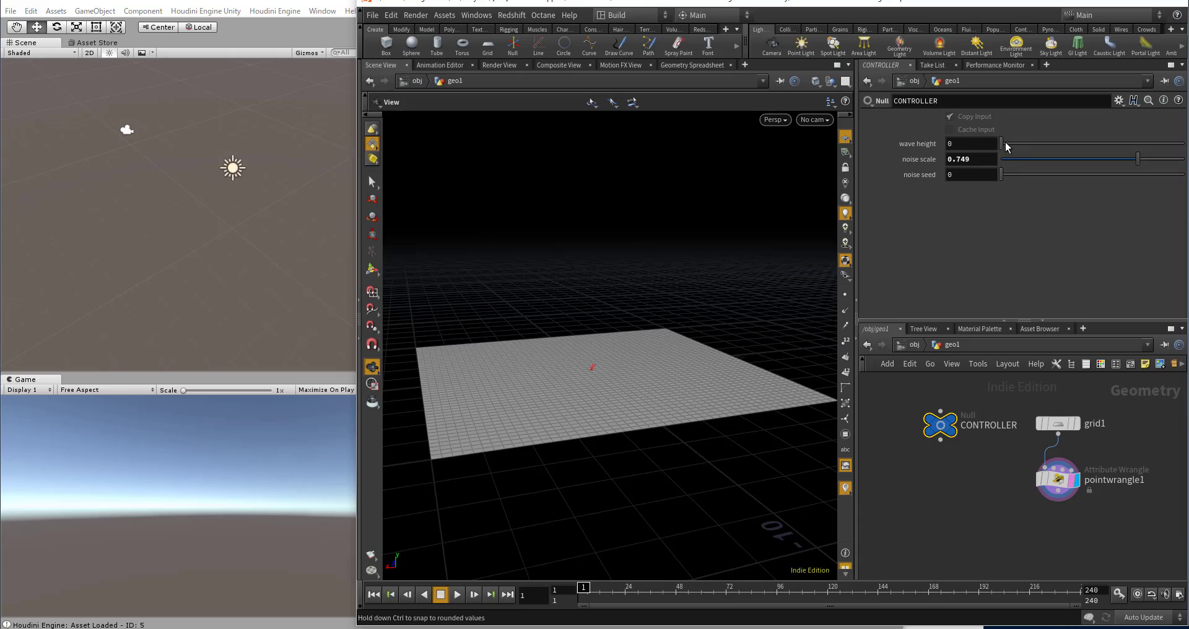
left_click_drag(1002, 143, 1059, 144)
left_click_drag(597, 324, 756, 330)
left_click_drag(1001, 174, 1140, 173)
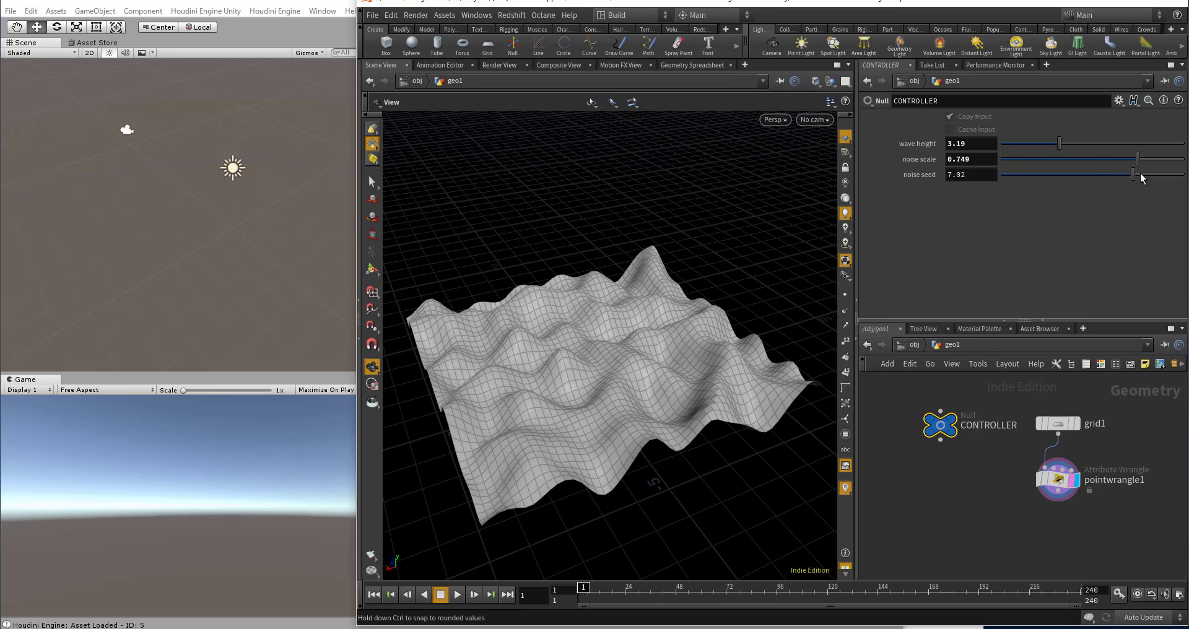
mouse_move(1019, 178)
left_mouse_down()
mouse_move(1058, 172)
mouse_move(1037, 174)
left_mouse_up()
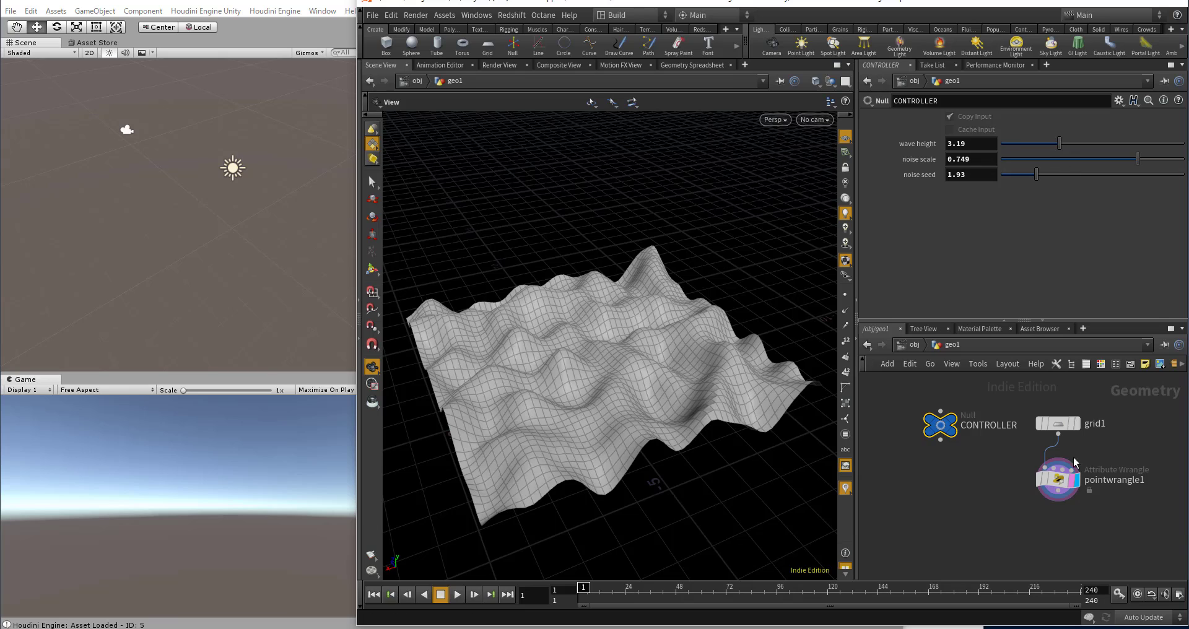
Step: Offset the noise position by the seed in the point wrangle, using noise((@P + set(noise_seed, 0, noise_seed)) * noise_scale), and apply the code
left_click(1057, 483)
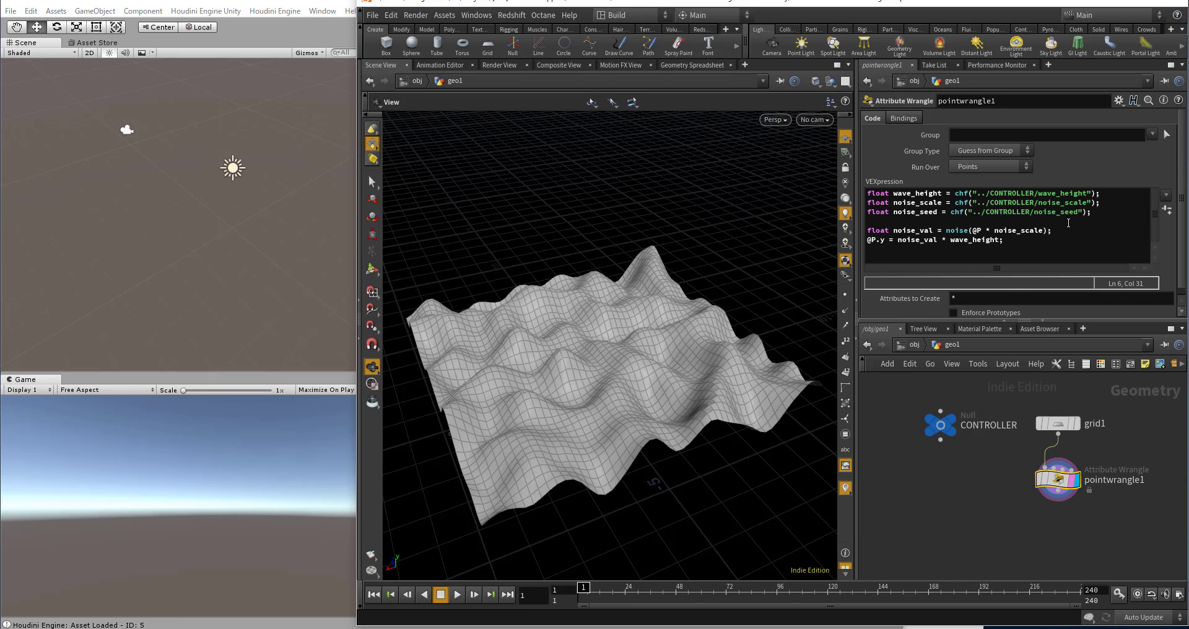
left_click(976, 232)
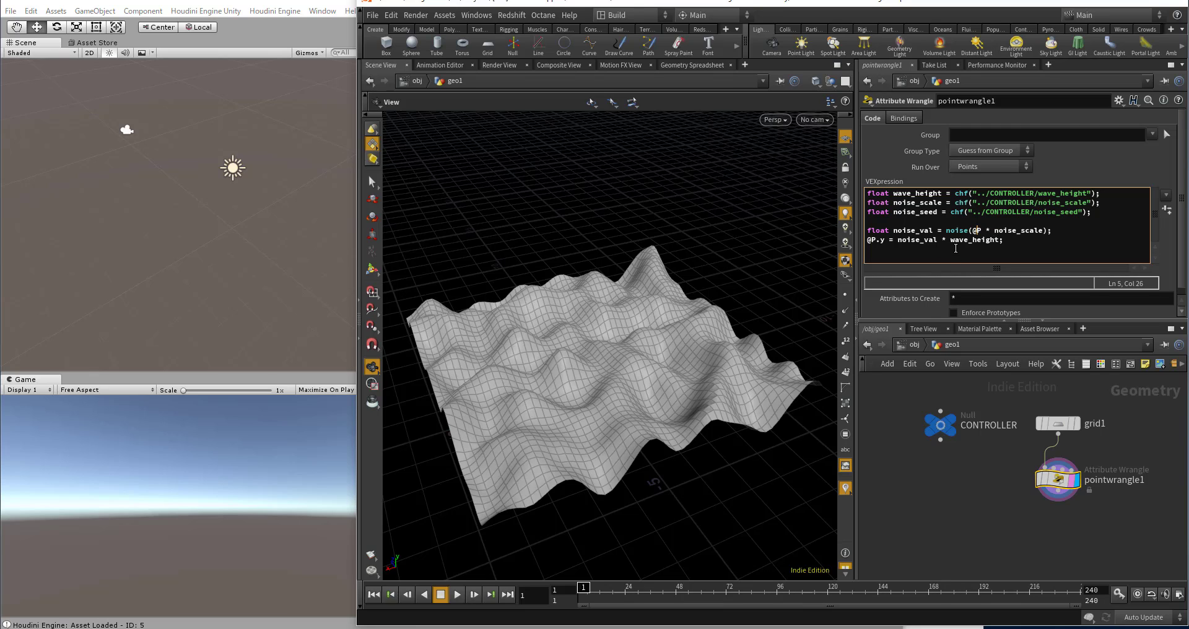
type("(")
type(")")
type(" +")
type("set()")
key("Left")
type("noise_seed")
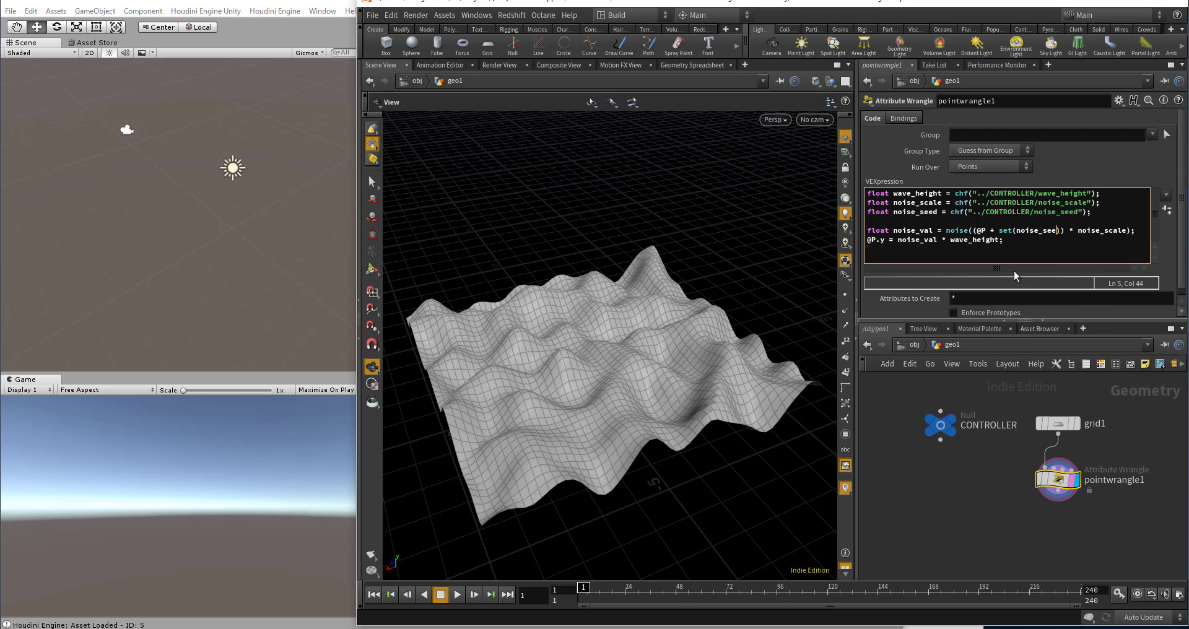
type(", 0, ")
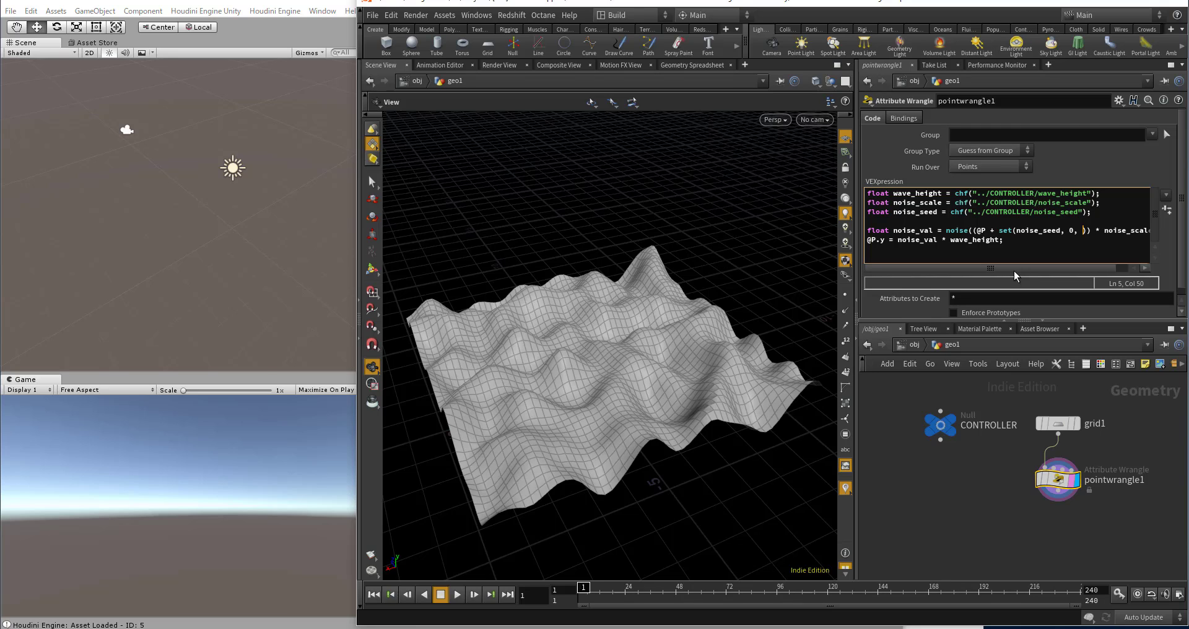
type("noise_seed)) * n")
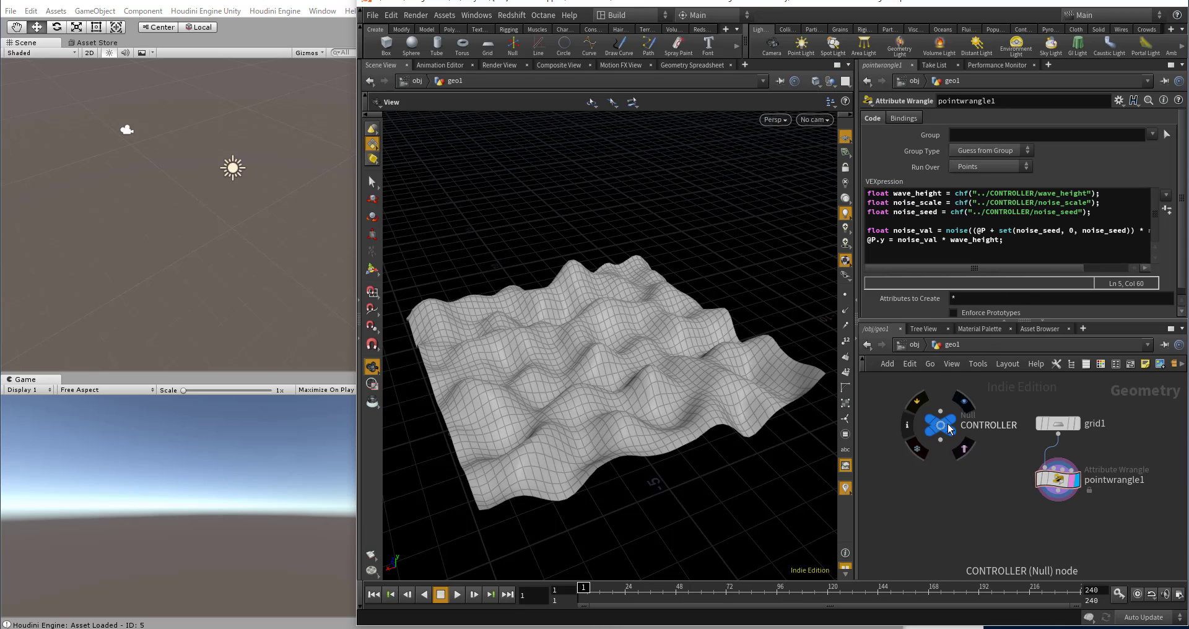
Step: On the CONTROLLER node, set noise scale to 0.661 and noise seed to 4.44, and inspect the deformed grid from several angles
left_click(940, 425)
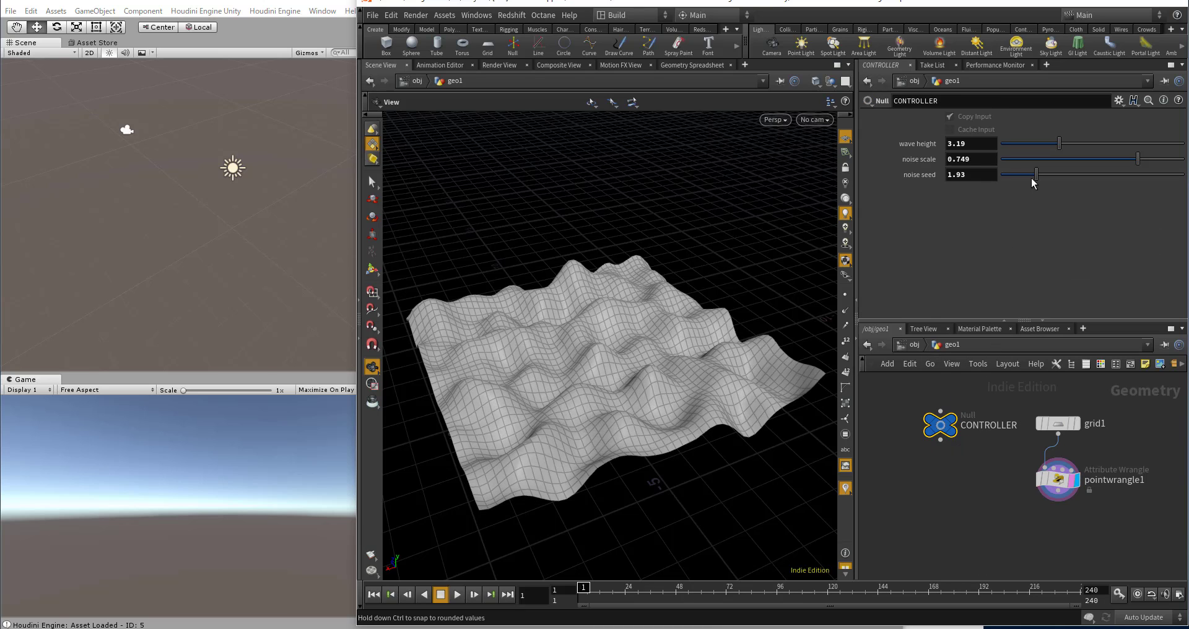
left_click_drag(1036, 176, 1060, 202)
left_click_drag(564, 298, 494, 318)
left_click_drag(685, 308, 707, 266)
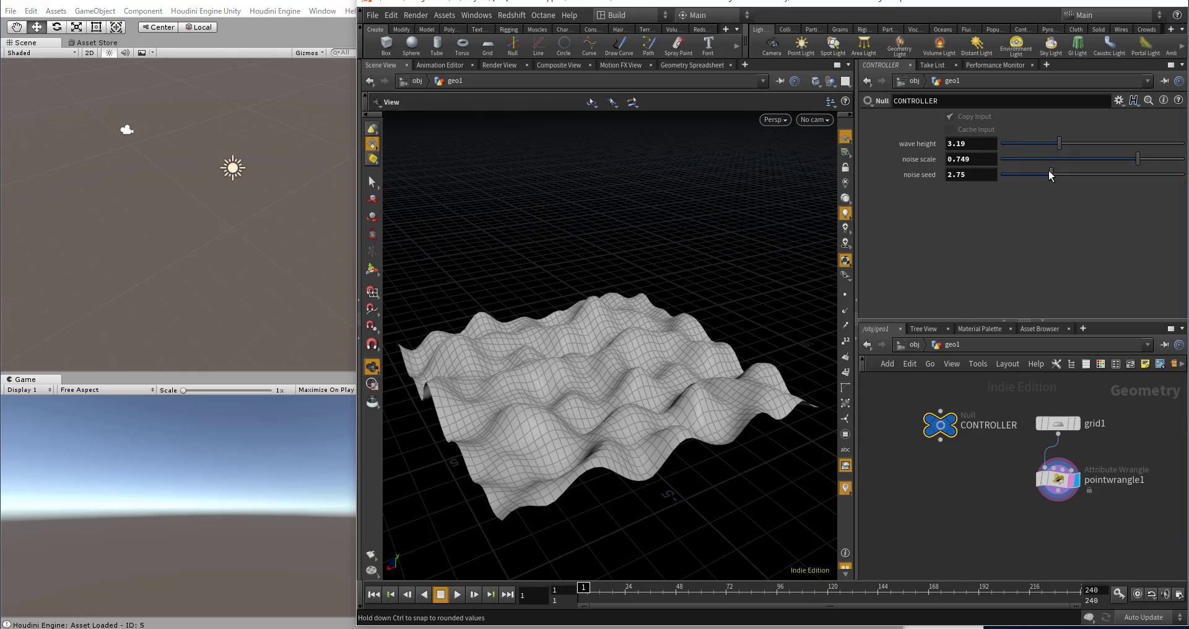
left_click_drag(1051, 174, 1122, 160)
scroll(1003, 461, "down", 3)
scroll(1006, 459, "up", 3)
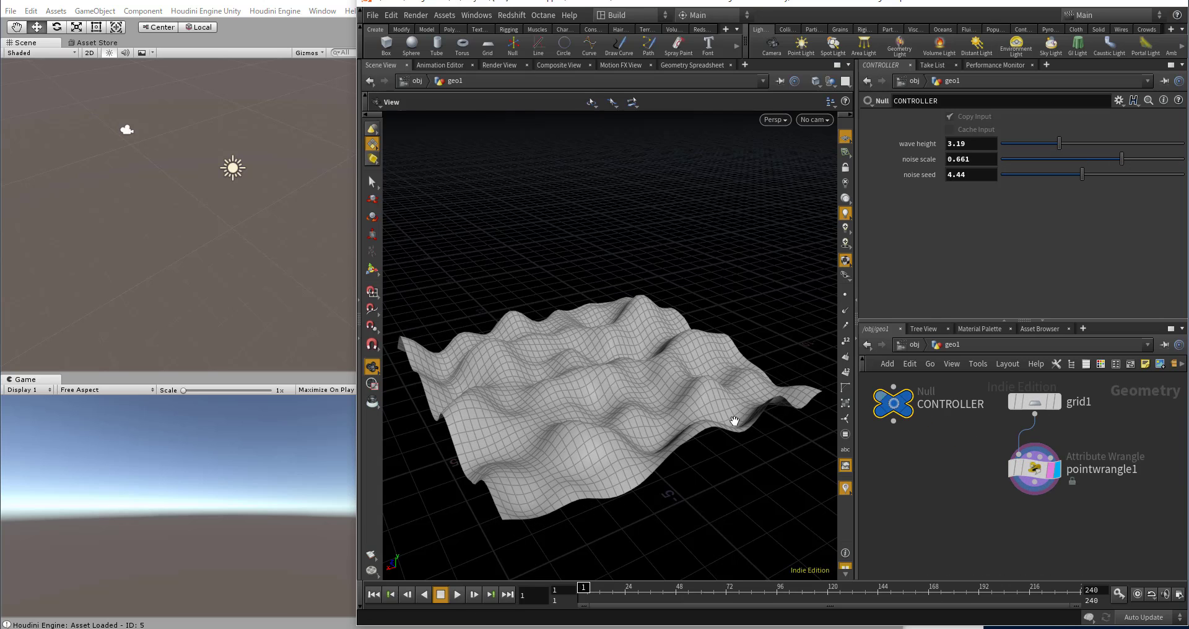
left_click_drag(648, 370, 638, 401)
scroll(1040, 466, "up", 3)
scroll(894, 434, "down", 3)
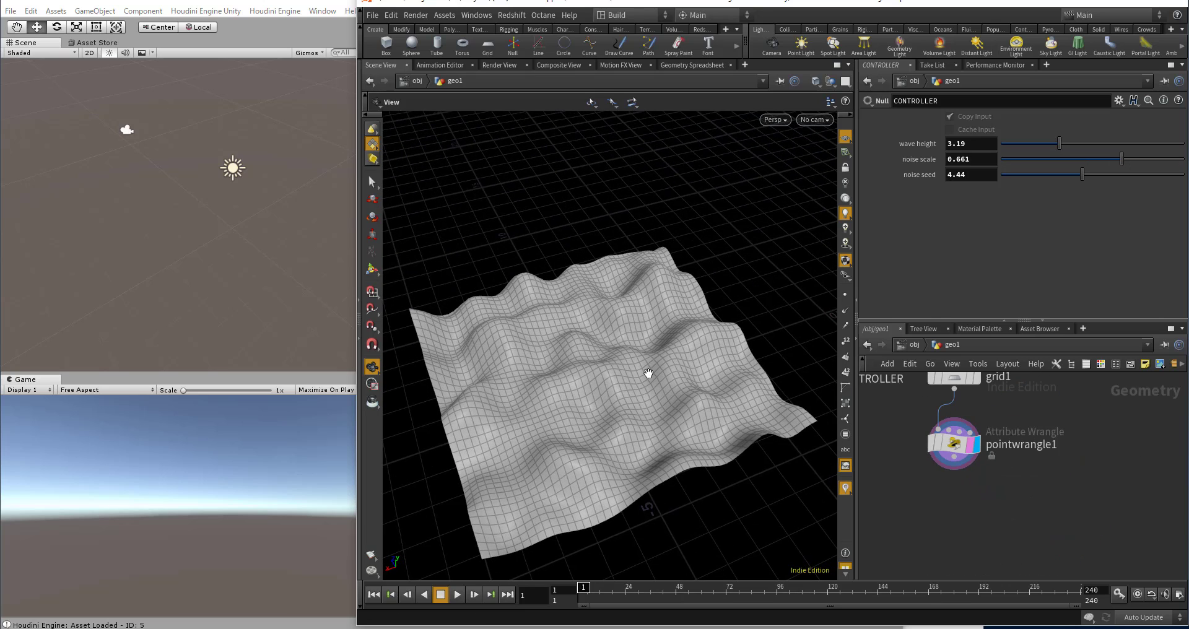
left_click_drag(710, 409, 539, 353)
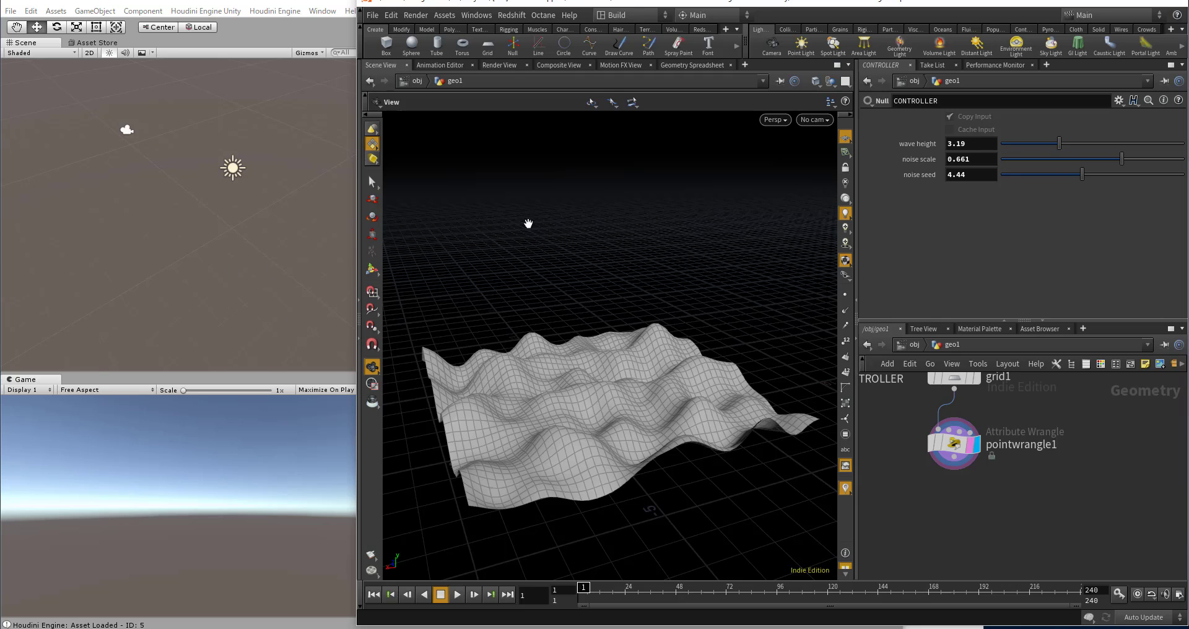
left_click_drag(671, 384, 673, 414)
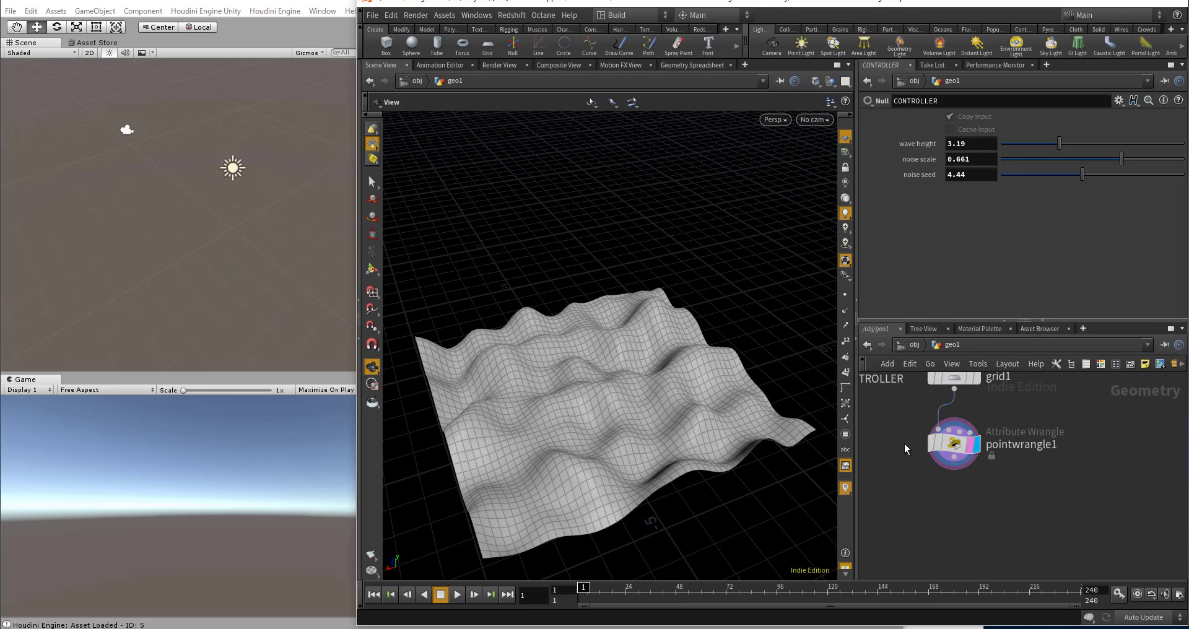
Step: Export the noise value as a point attribute in pointwrangle1 by adding the line f@val = noise_val;
scroll(911, 447, "up", 2)
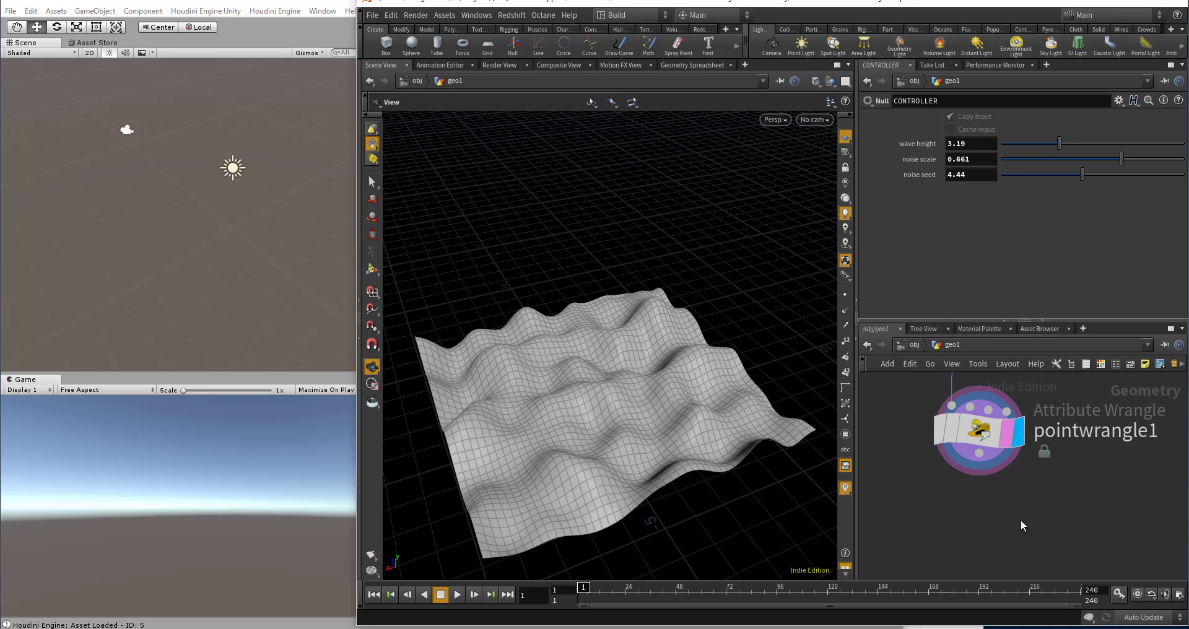
key("Tab")
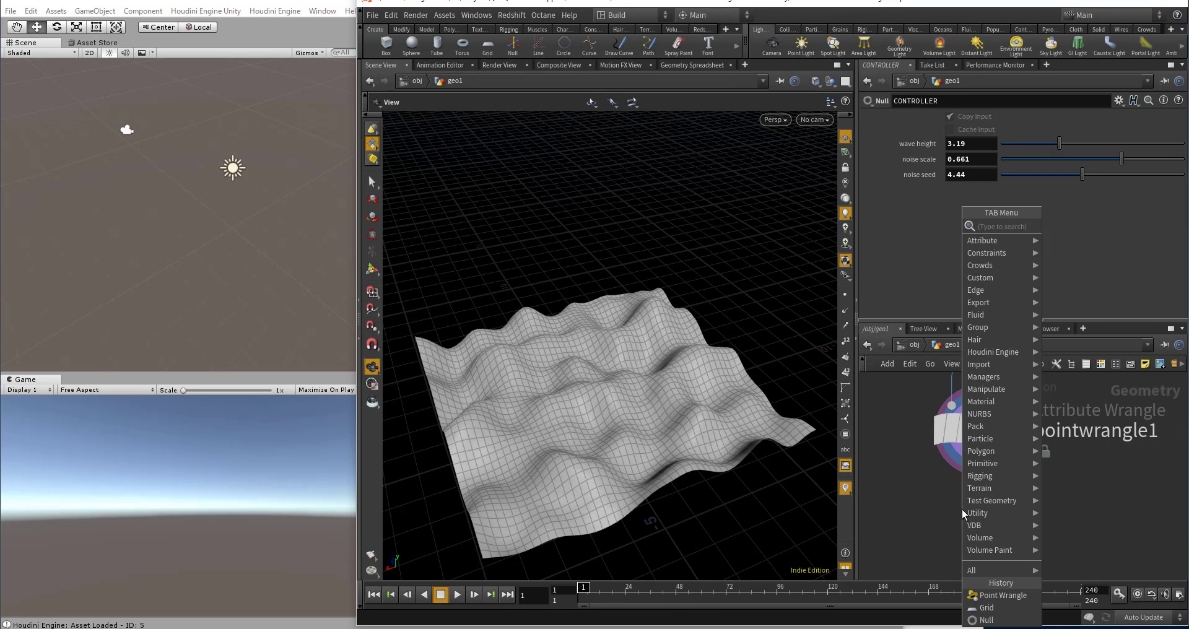
left_click(976, 430)
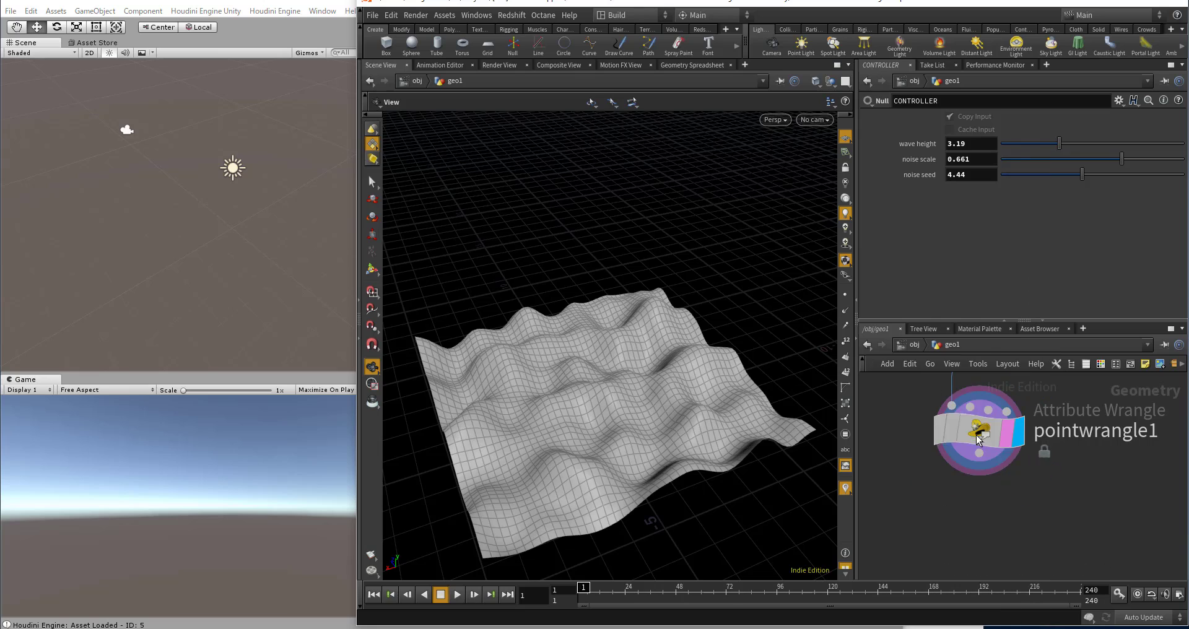
left_click(1039, 238)
key("Return")
key("Return")
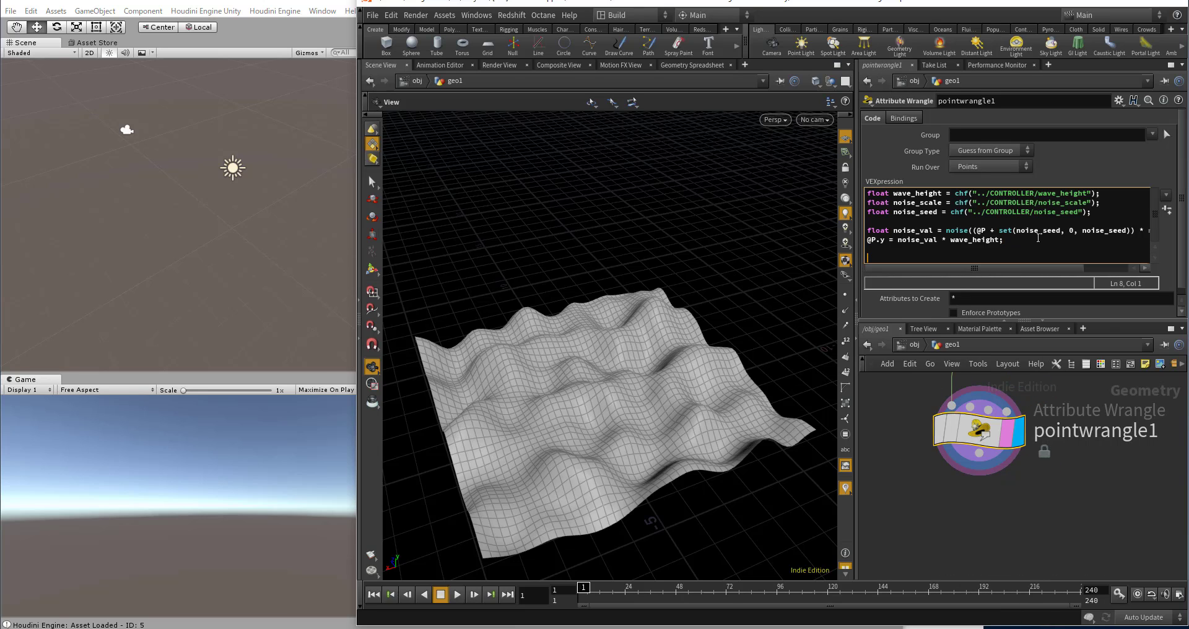
type("f@val =")
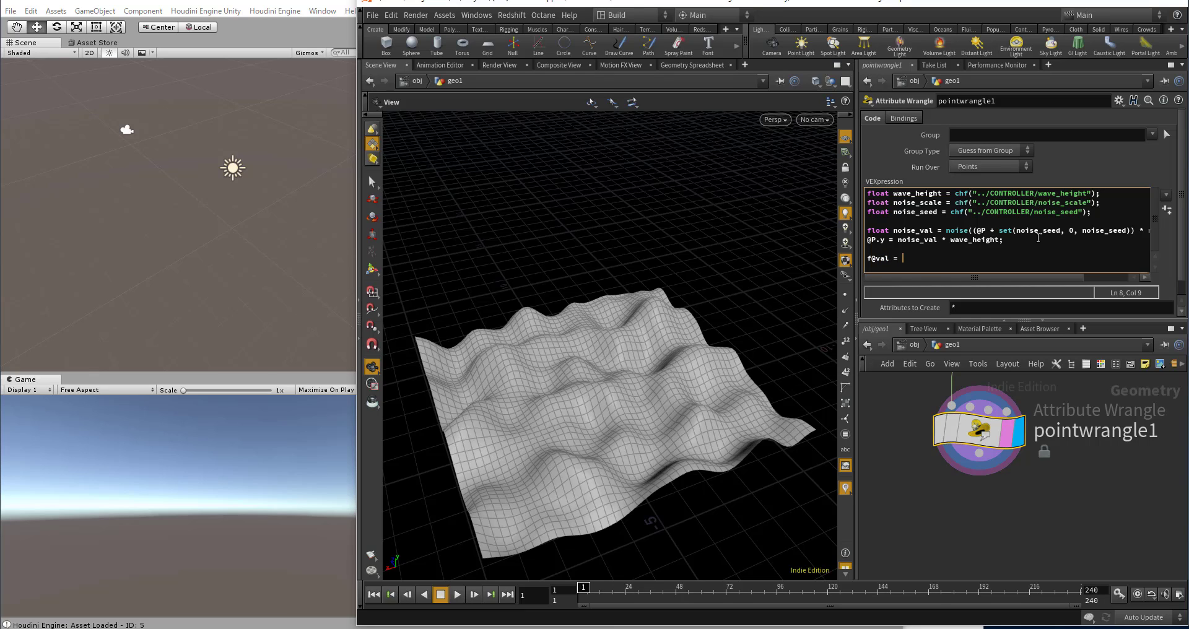
type(" noise_val;")
Step: Add a Color node below pointwrangle1, wire the wrangle's output into it and make it the displayed node
key("Tab")
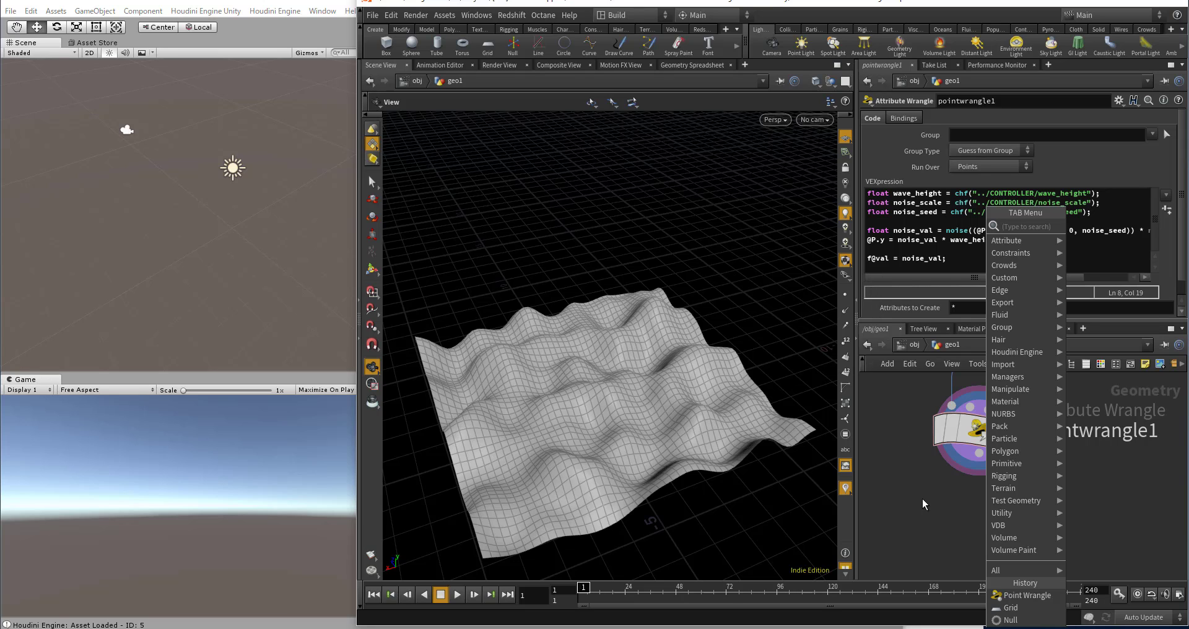
type("color")
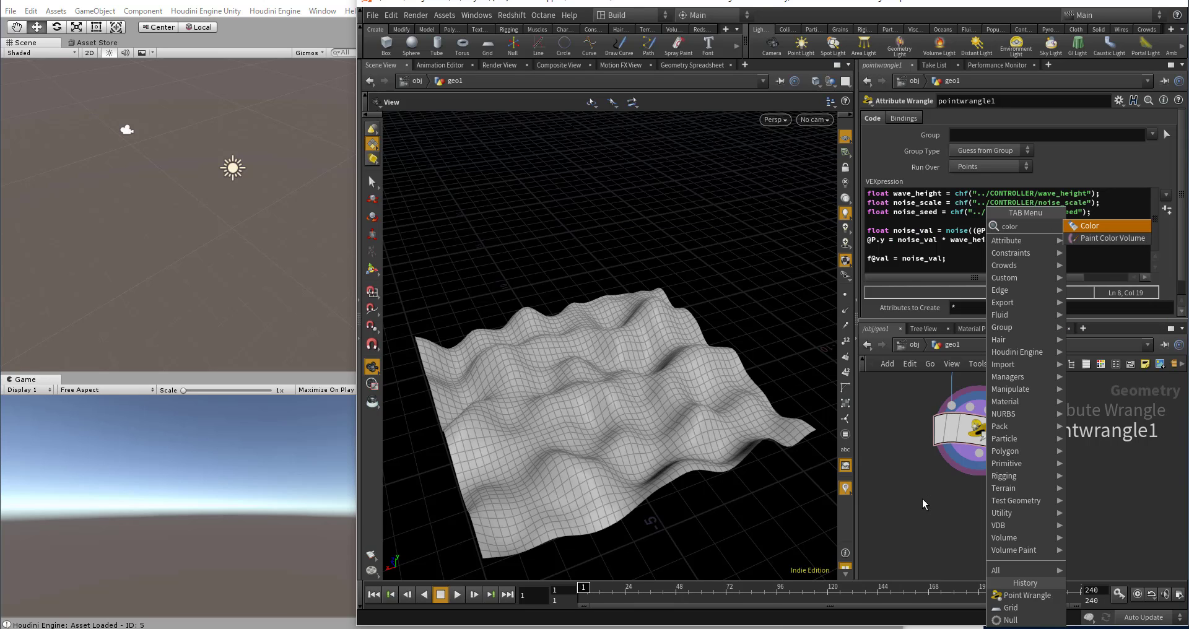
key("Return")
left_click(982, 531)
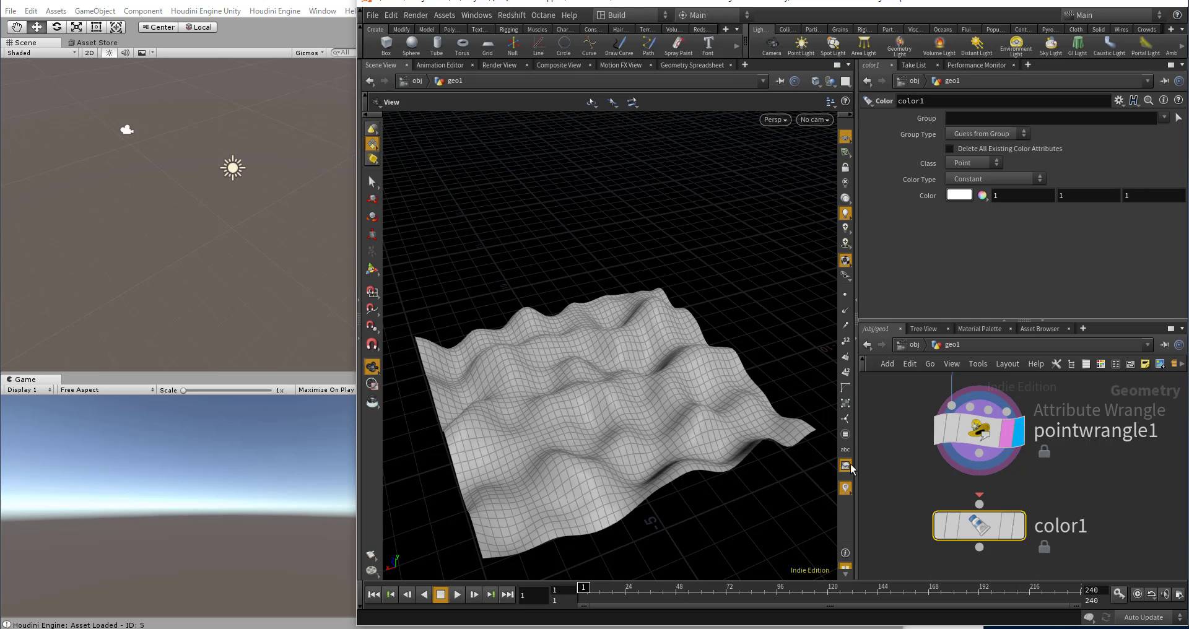
left_click(980, 502)
left_click_drag(624, 457, 626, 410)
left_click(1019, 538)
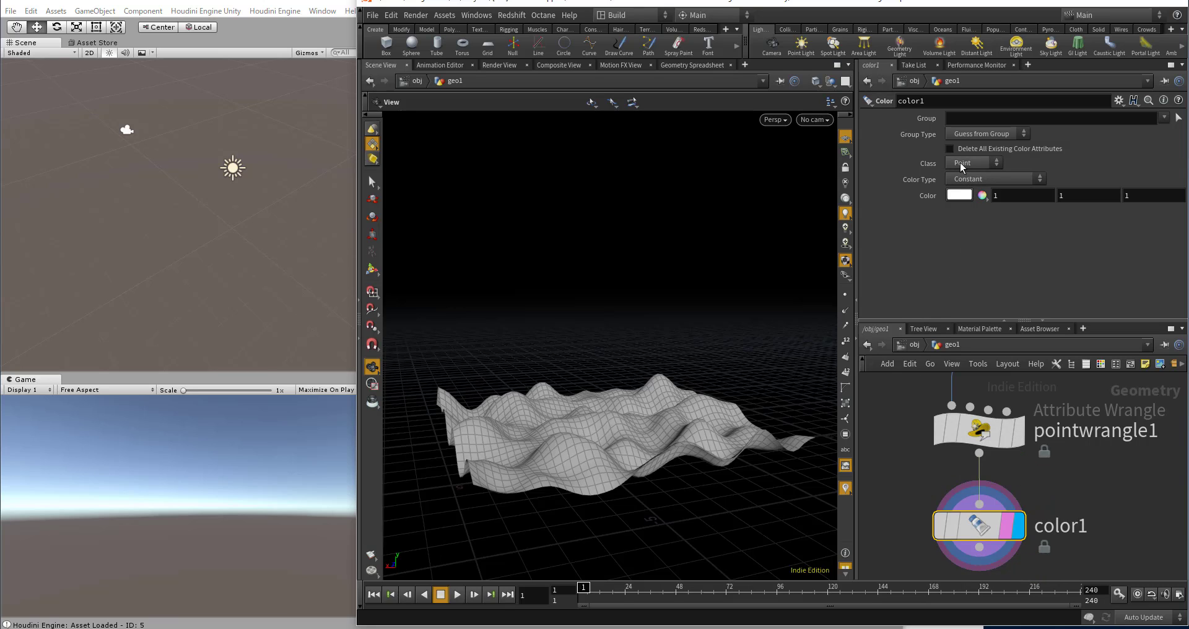
Step: Set the Color node's color type to Ramp from Attribute, driven by the attribute val
left_click(968, 179)
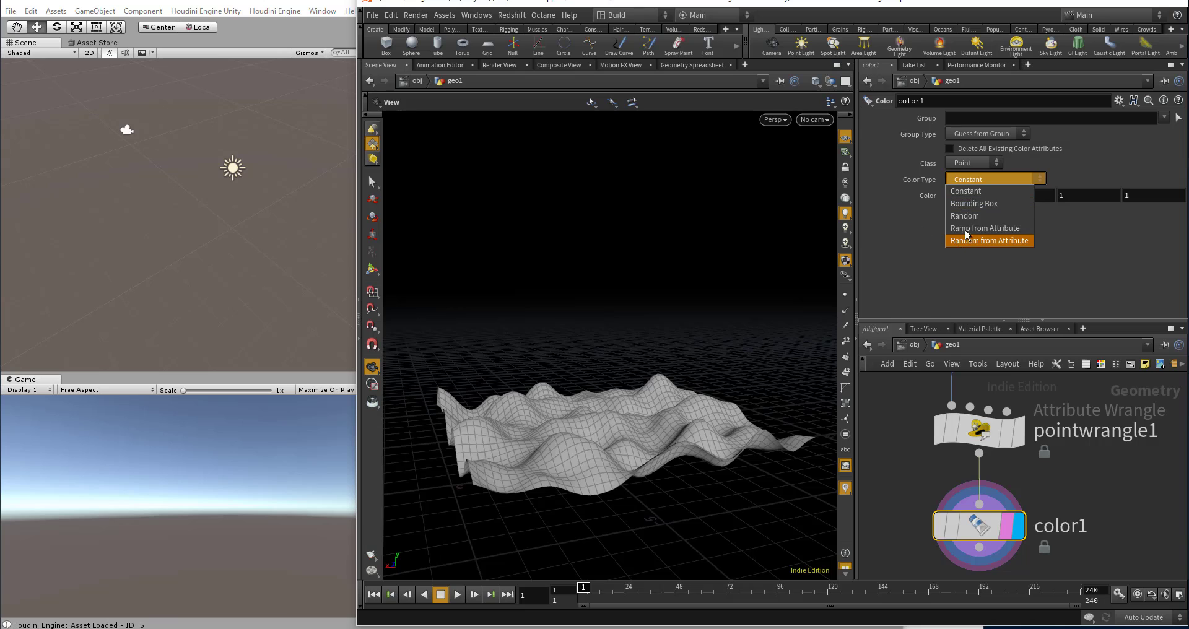
left_click(988, 228)
left_click(1013, 195)
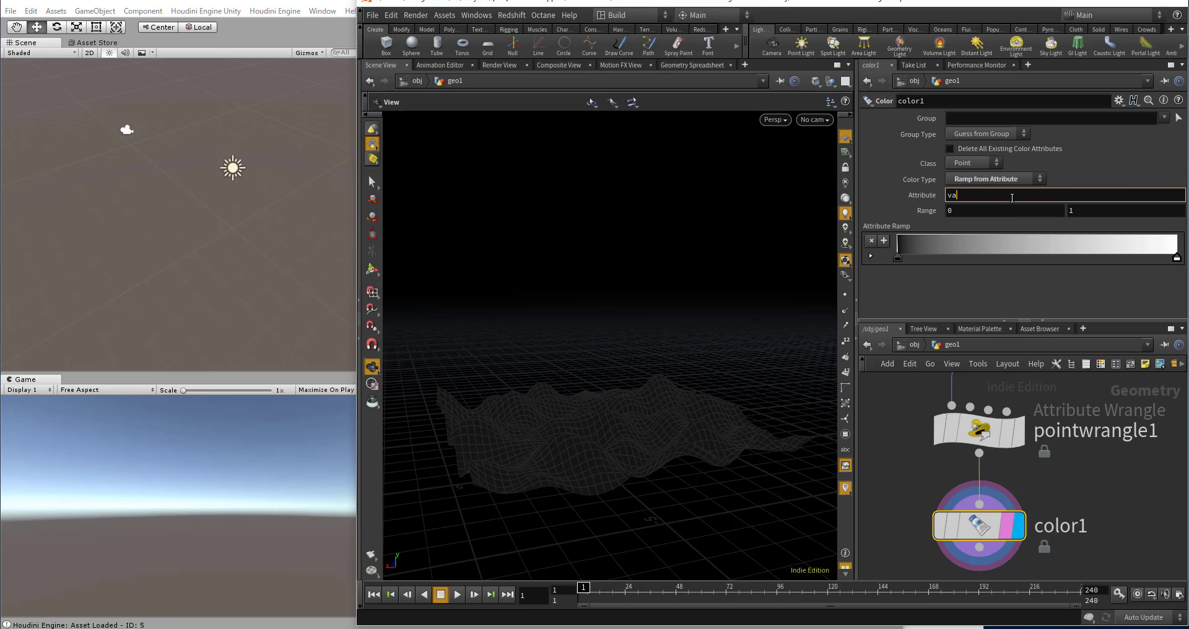
key("Return")
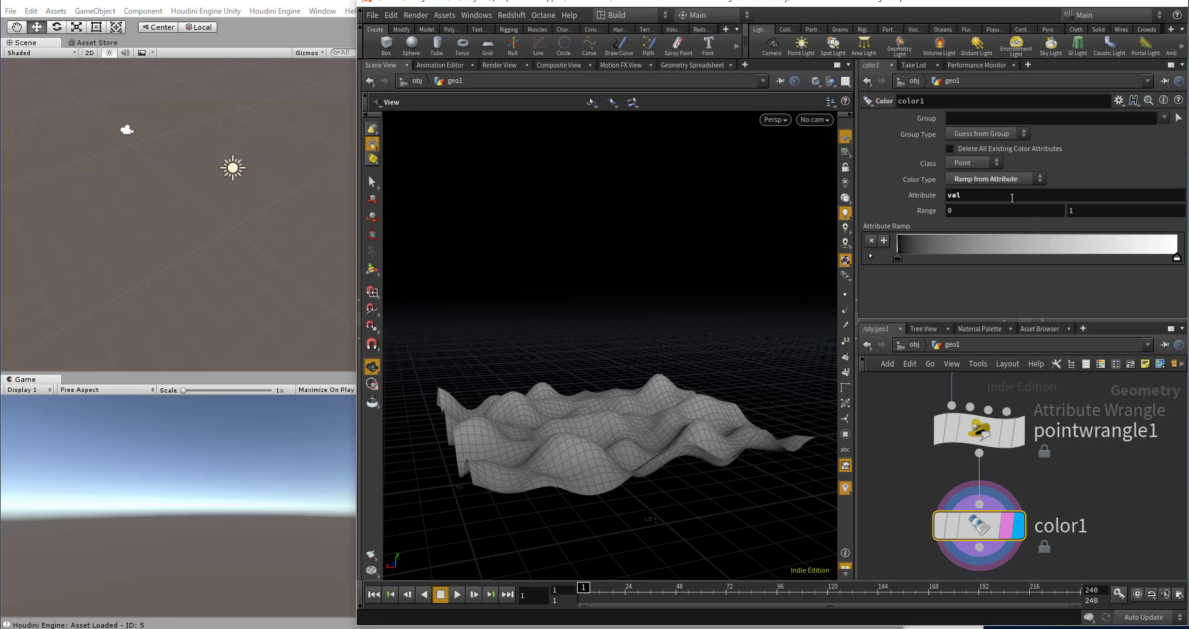
Step: Color the attribute ramp's start point blue (0, 0, 0.9) and move it about one fifth along the ramp
double_click(898, 256)
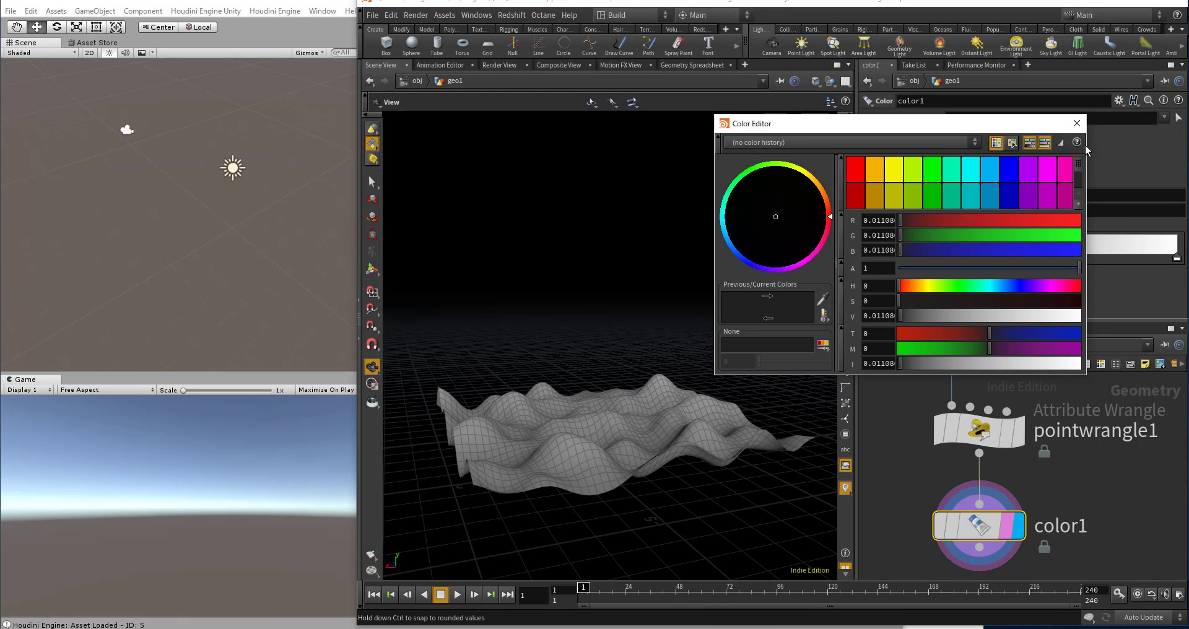
left_click(1078, 124)
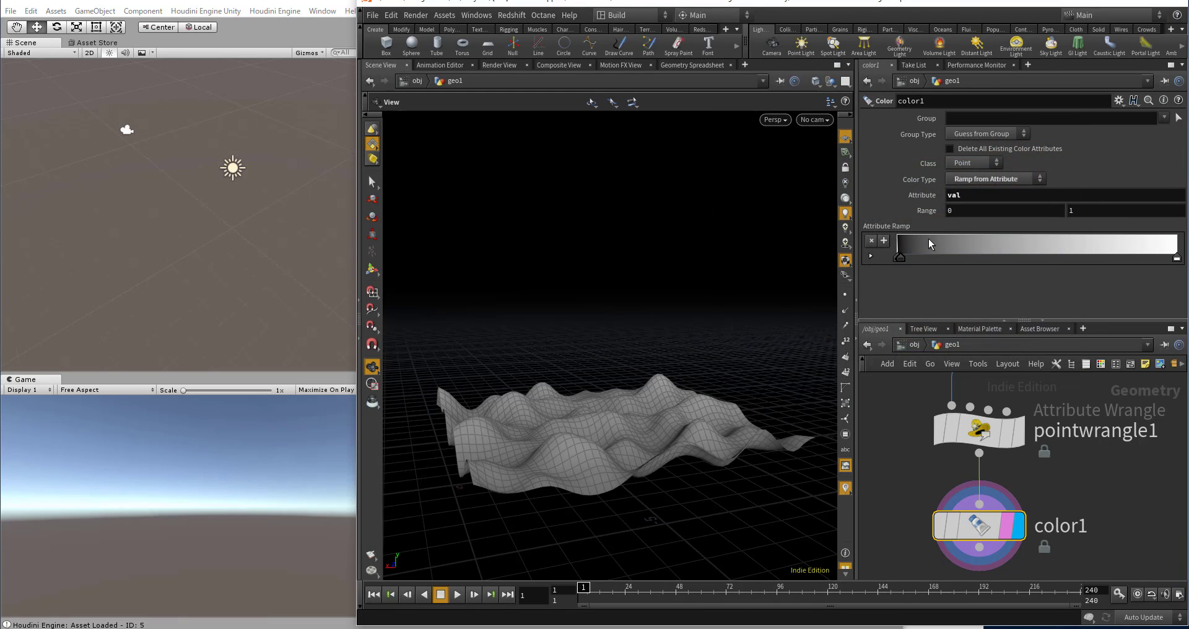
double_click(903, 257)
left_click(1010, 179)
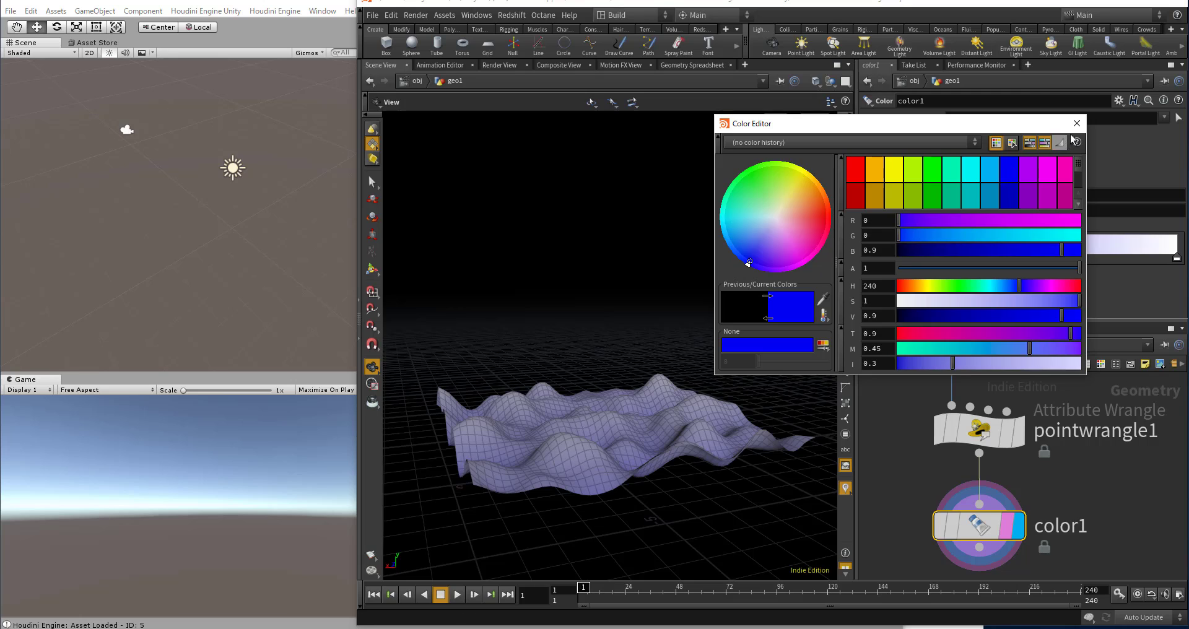
left_click(1077, 123)
left_click_drag(903, 256, 953, 259)
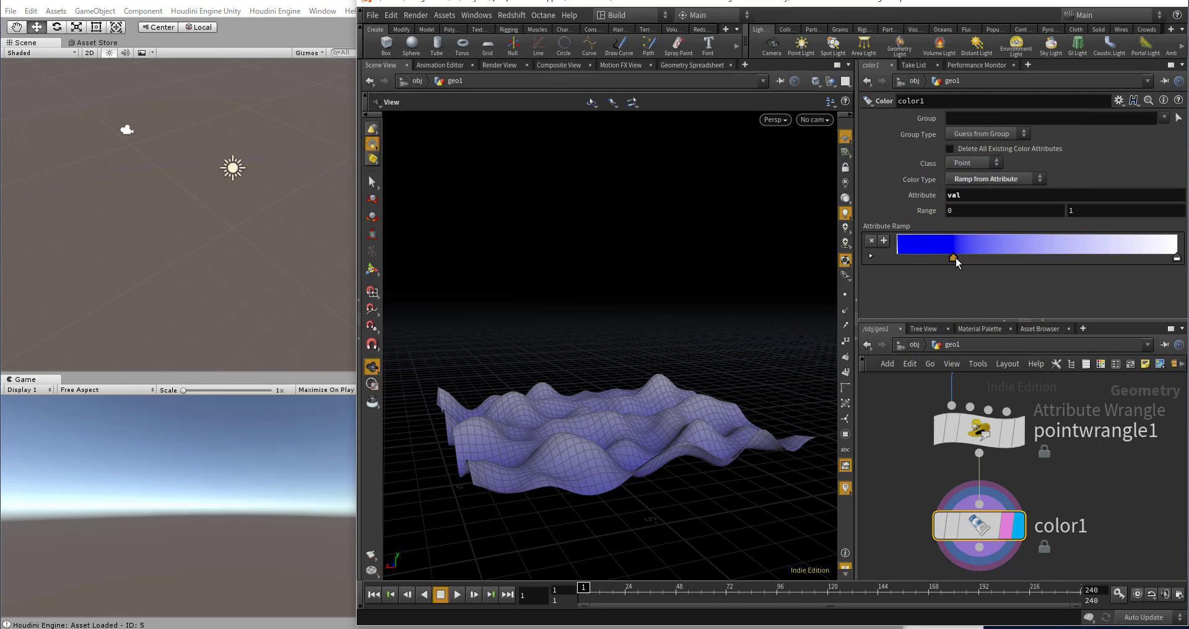
Step: Move the attribute ramp's white end point inward to just under two thirds of the ramp and color it cyan
left_click_drag(1177, 257, 1077, 271)
double_click(1075, 257)
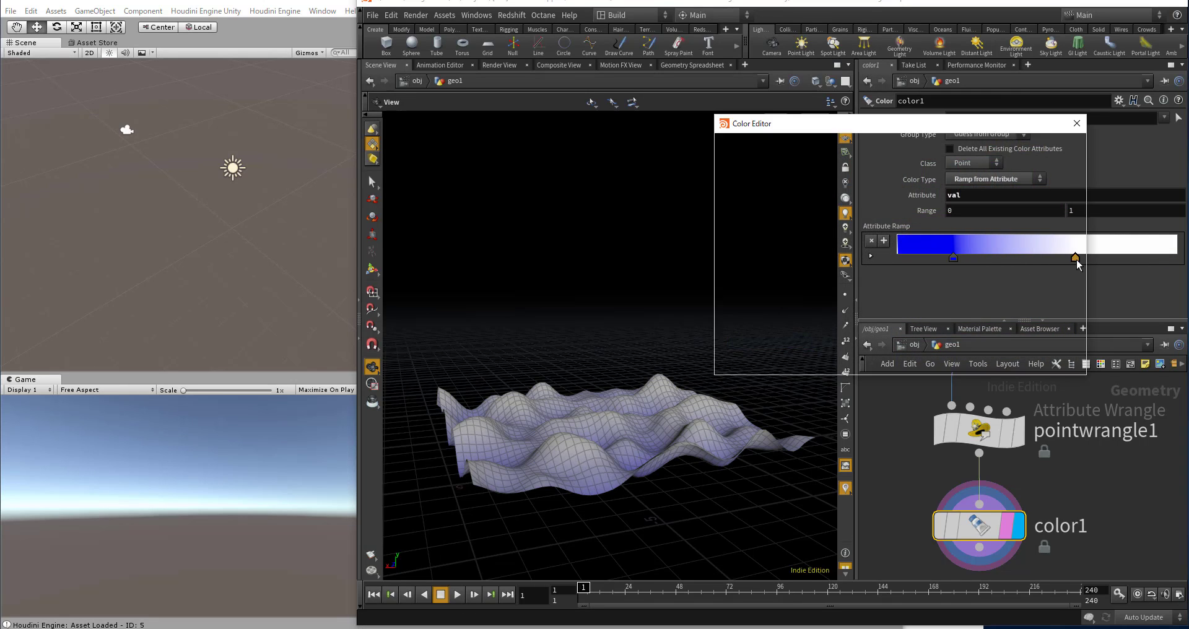
left_click(972, 174)
left_click(1077, 123)
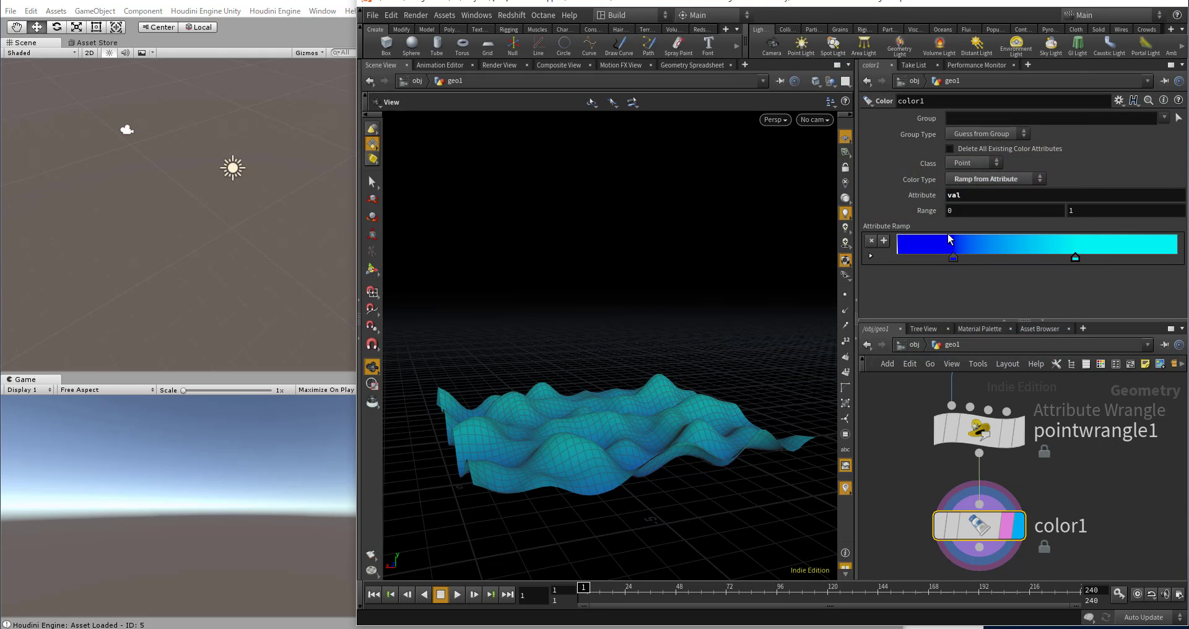
Step: Fine-tune the color ramp by moving the blue point to about 30% and the cyan point to about 67%, without extra points
left_click_drag(951, 255, 1010, 258)
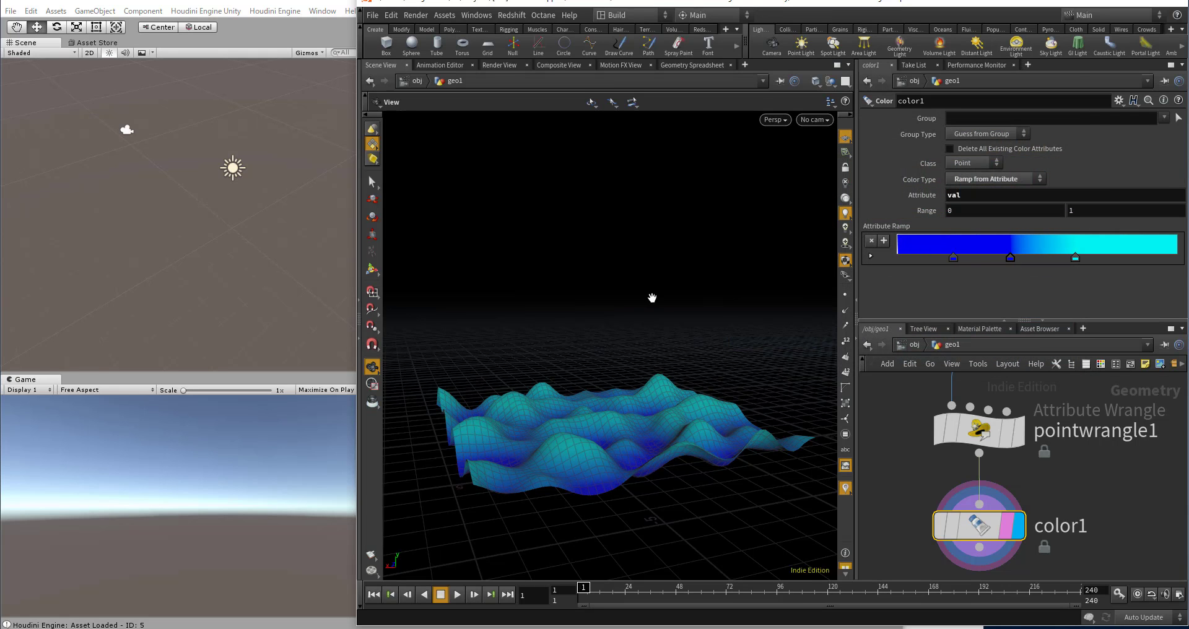
left_click_drag(653, 297, 676, 314)
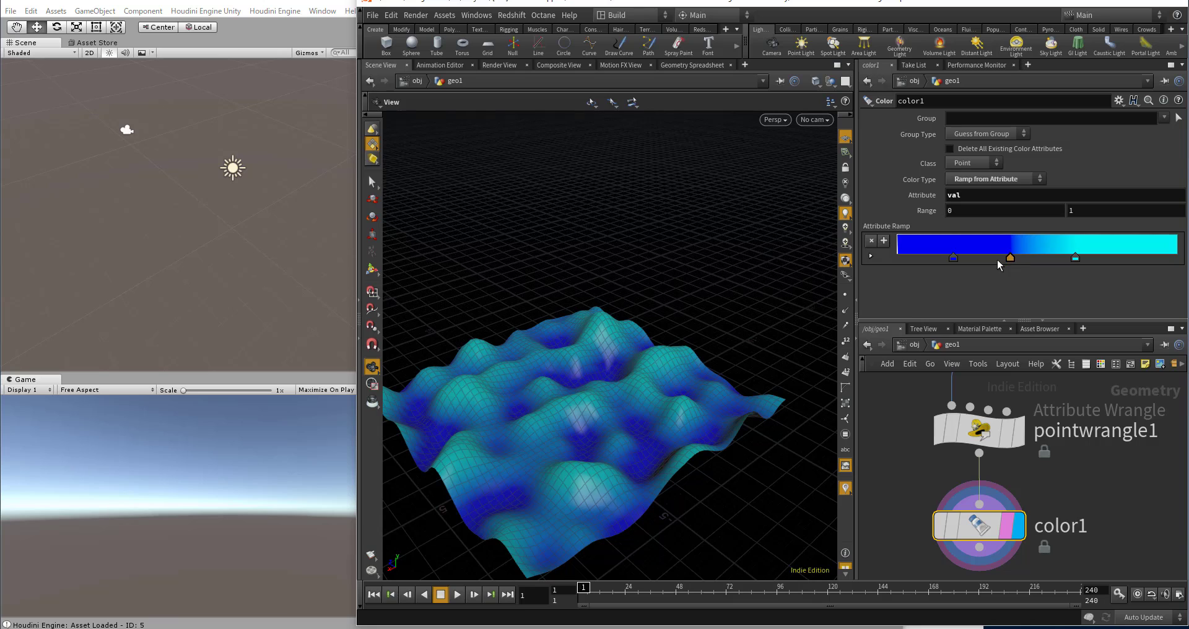
left_click_drag(1011, 258, 998, 300)
left_click_drag(954, 258, 983, 257)
left_click_drag(1076, 260, 1085, 262)
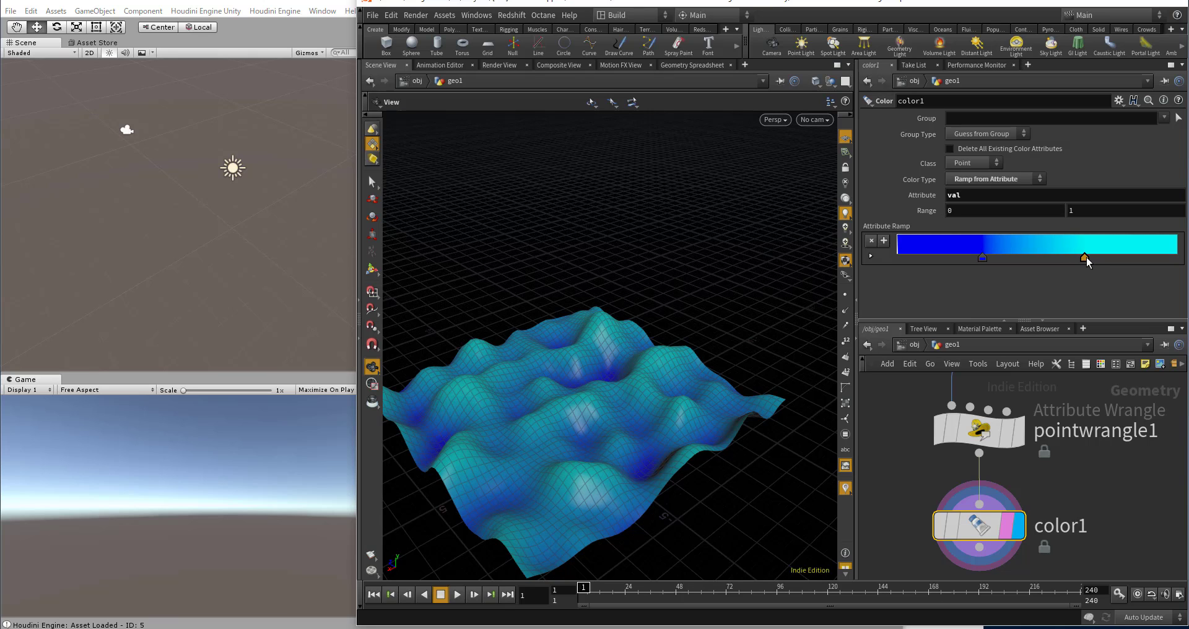
Step: Switch the viewport shading to Smooth Shaded
left_click(775, 119)
mouse_move(796, 172)
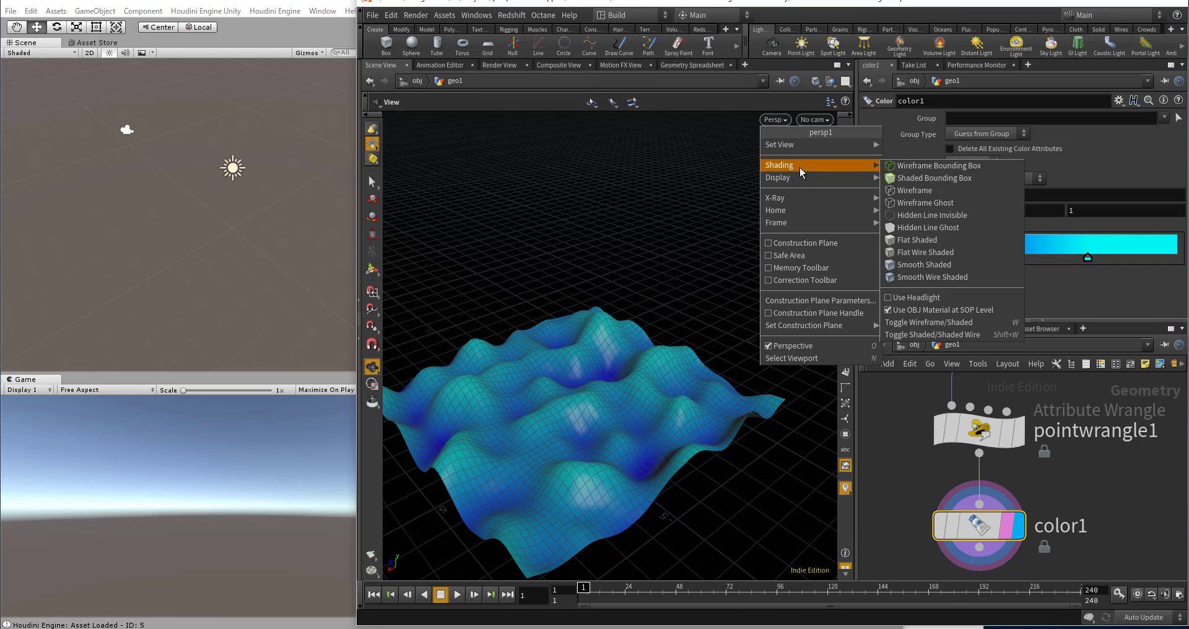
left_click(917, 267)
Step: On the CONTROLLER node, set wave height to 3.02, noise scale to 0.644 and noise seed to 5.49
scroll(958, 443, "down", 6)
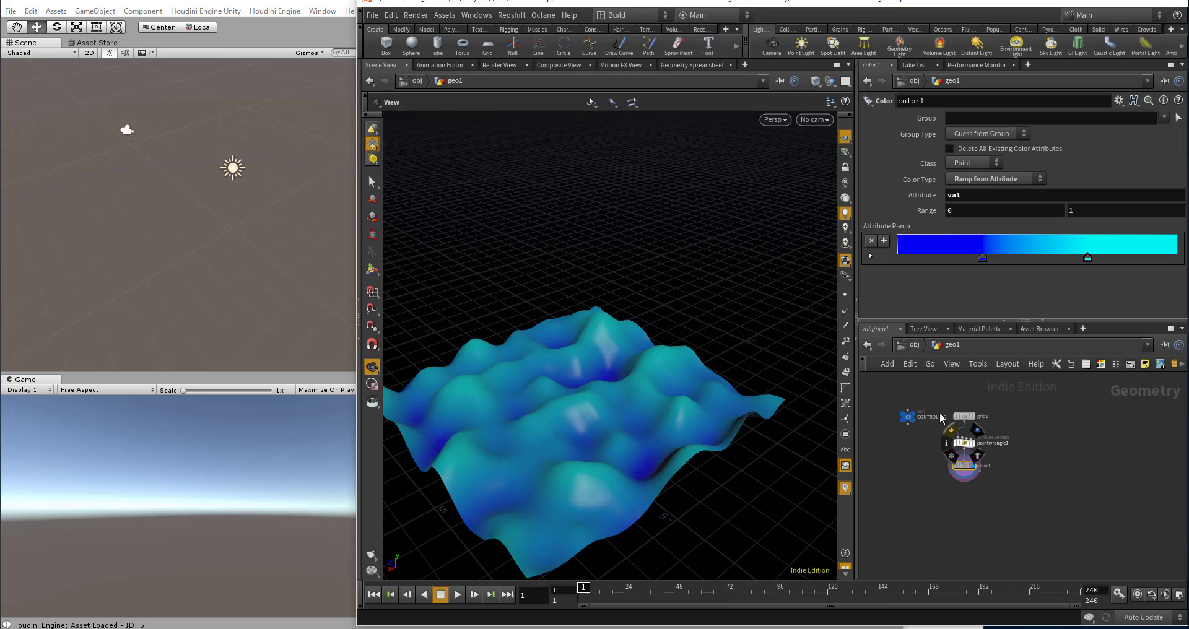
scroll(919, 417, "up", 5)
left_click(891, 425)
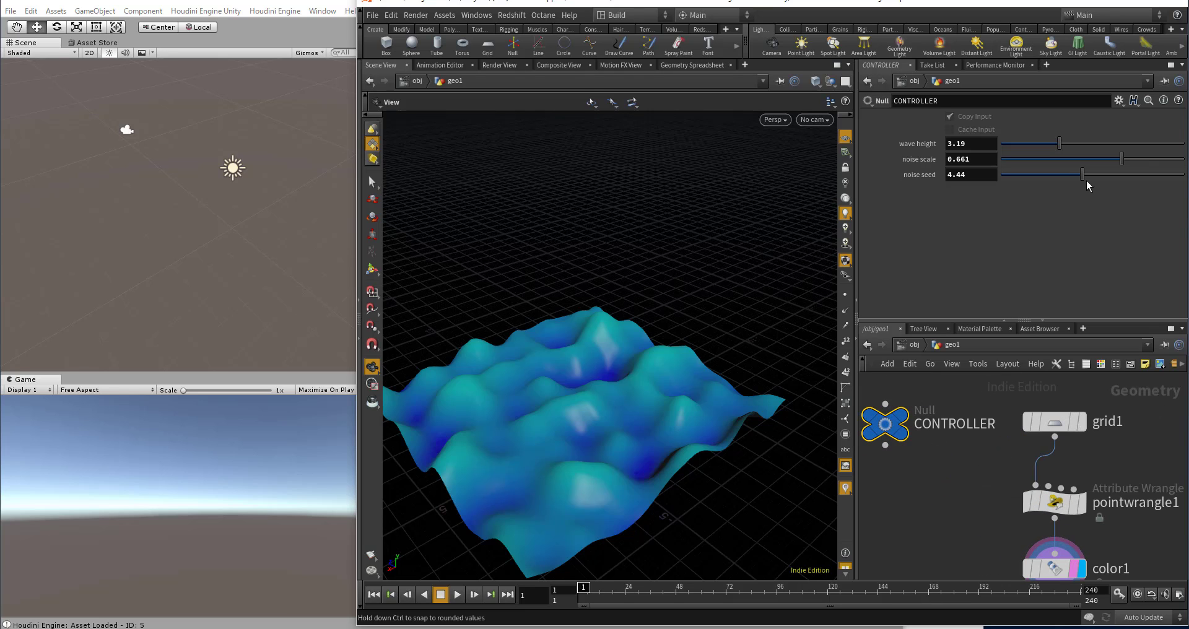
left_click_drag(1082, 174, 1055, 145)
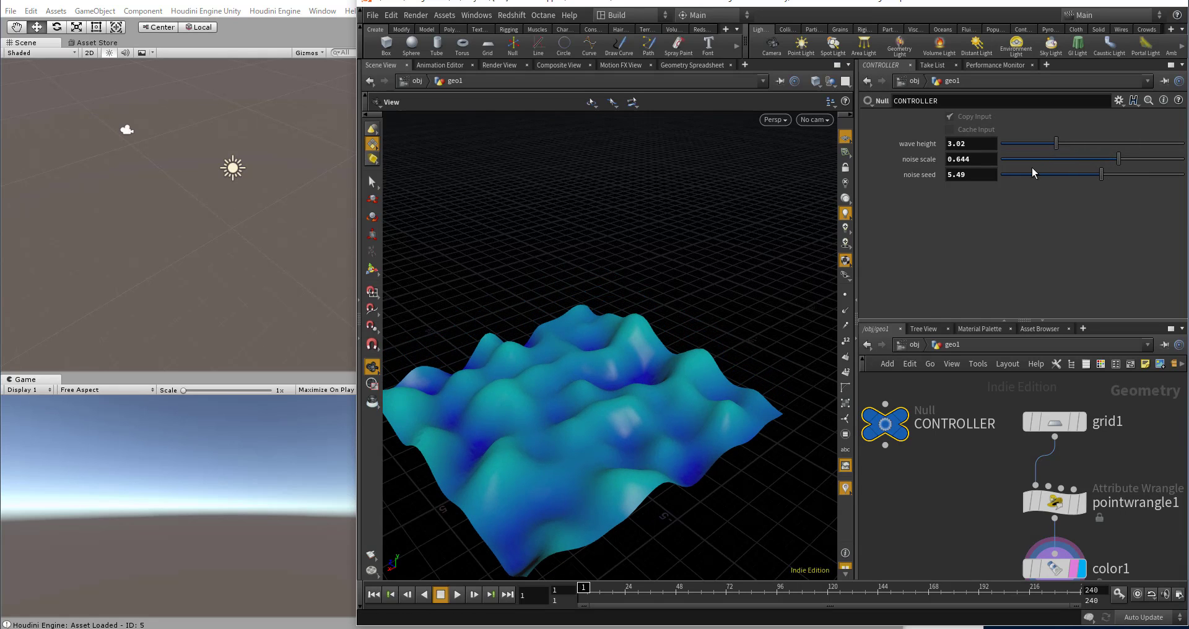
Step: Save the scene file and go up from geo1 to the obj level of the network
key("h")
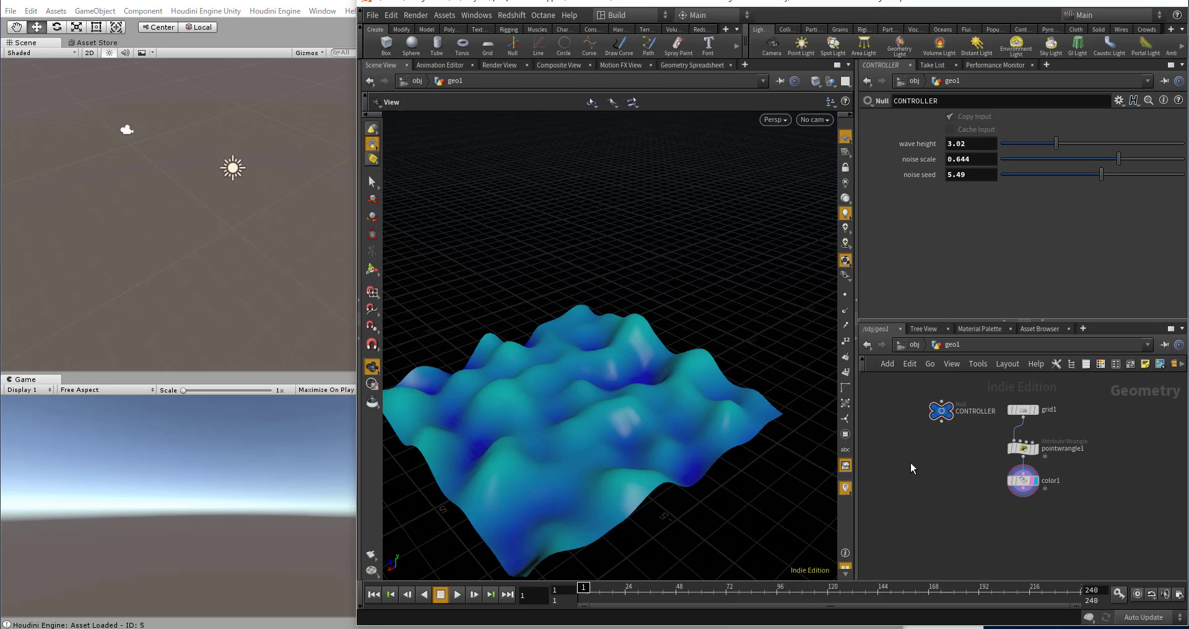
key("ctrl+s")
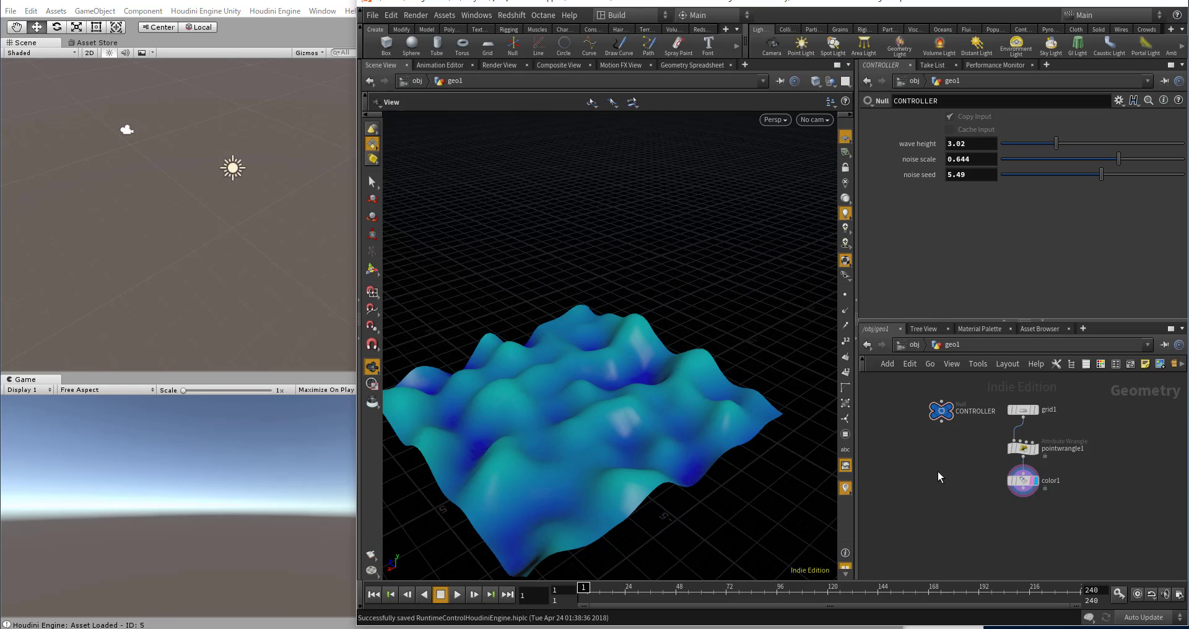
left_click(913, 348)
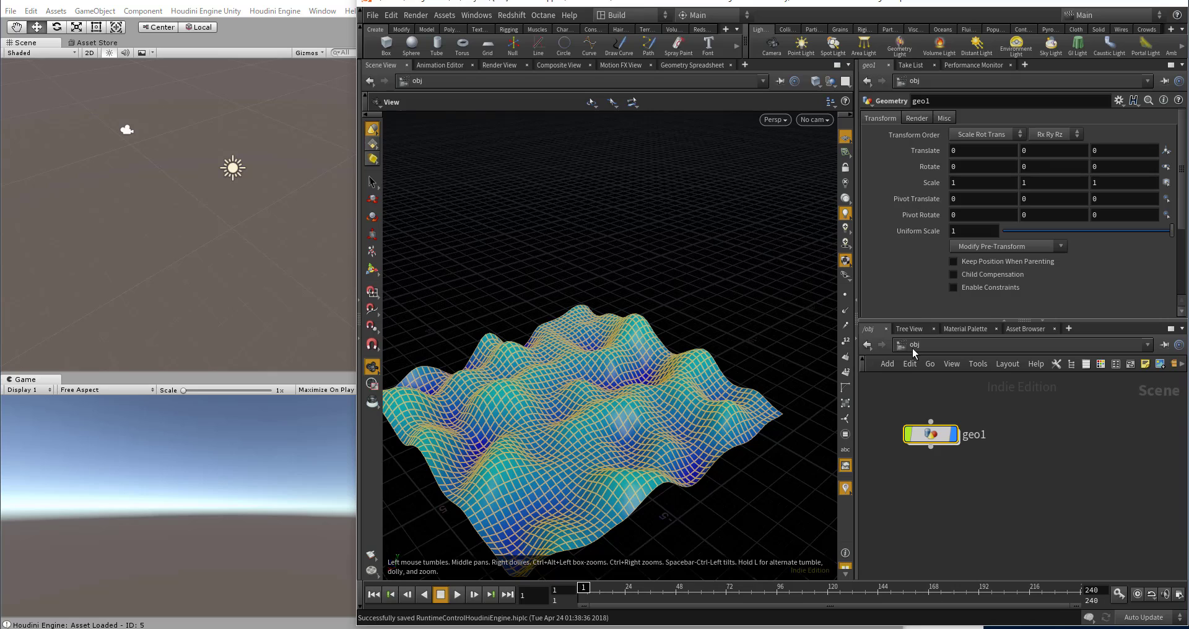
scroll(1016, 420, "down", 2)
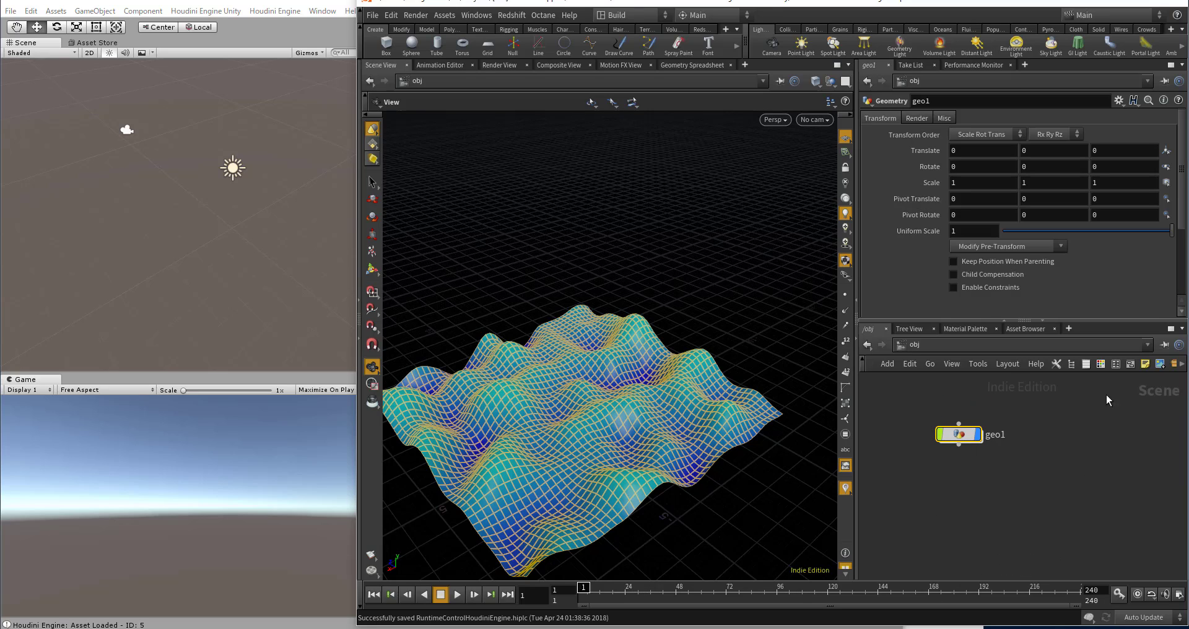
Step: Widen the parameter and network panes, and collapse geo1 into a subnetwork at the obj level
left_click_drag(855, 296, 811, 296)
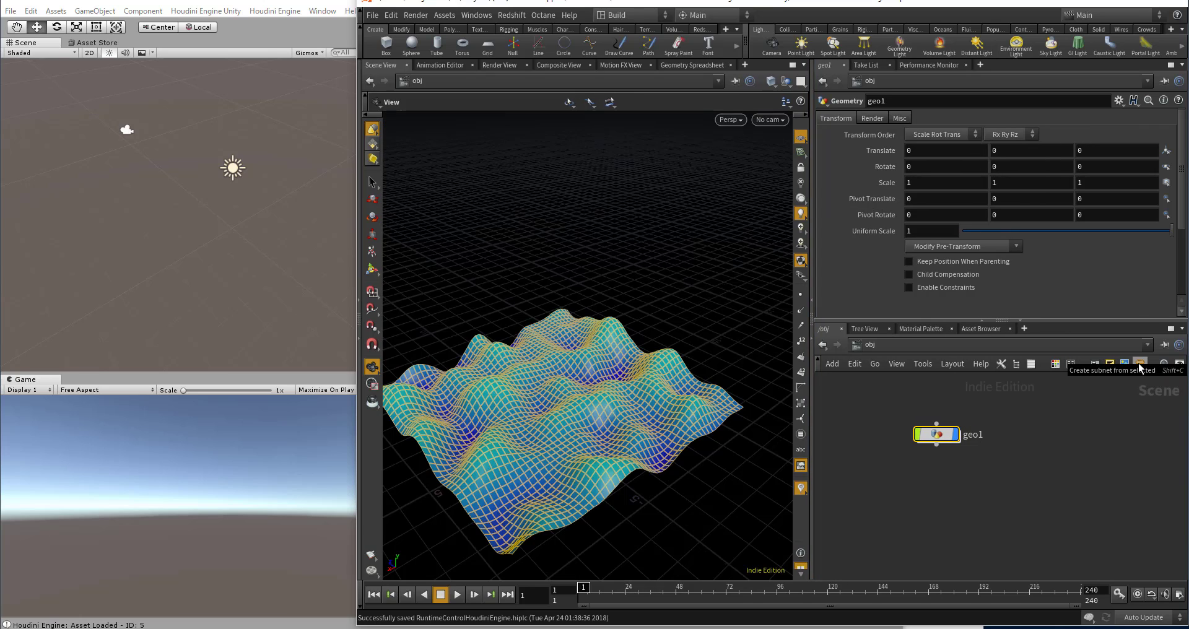
left_click(1139, 364)
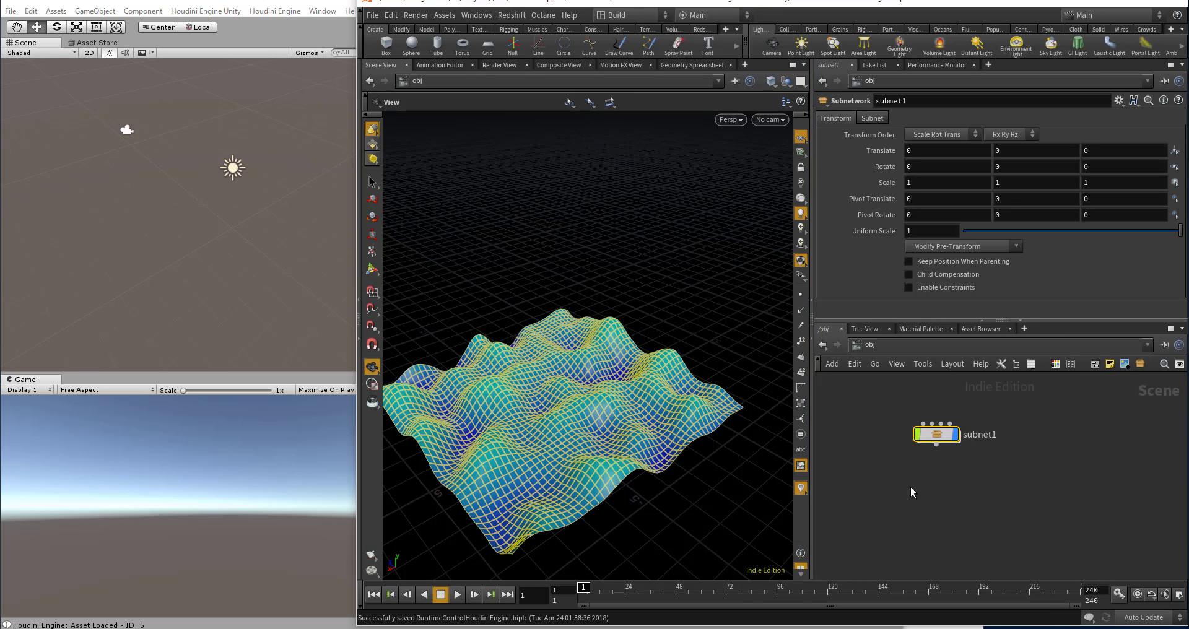
scroll(923, 481, "up", 2)
left_click(938, 477)
double_click(995, 424)
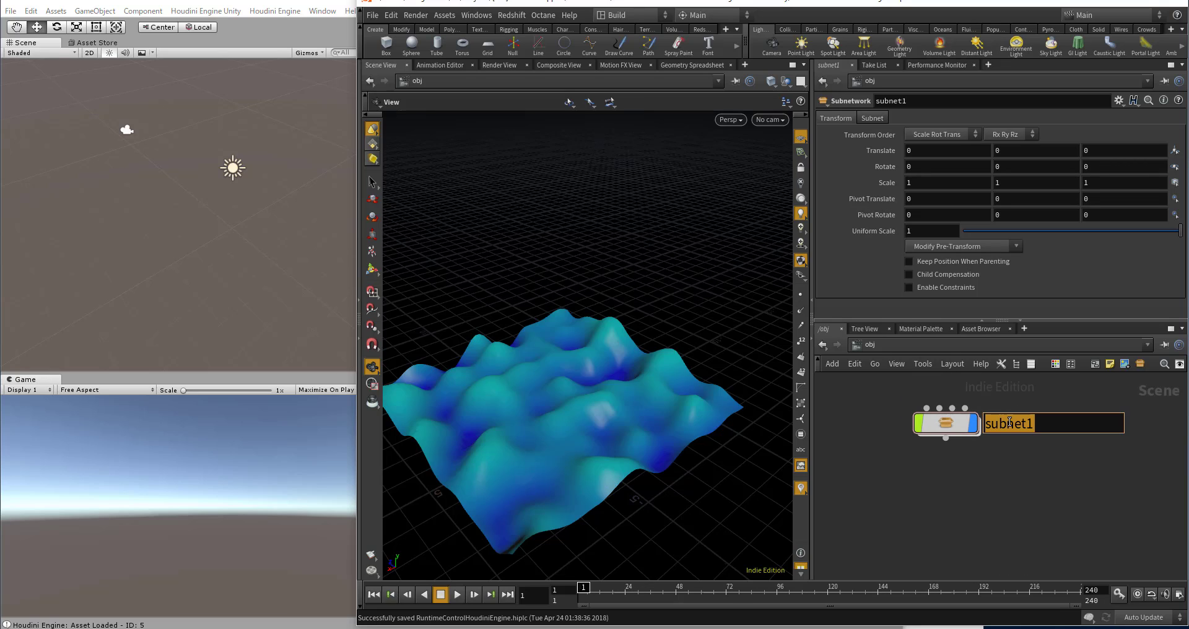
left_click(949, 422)
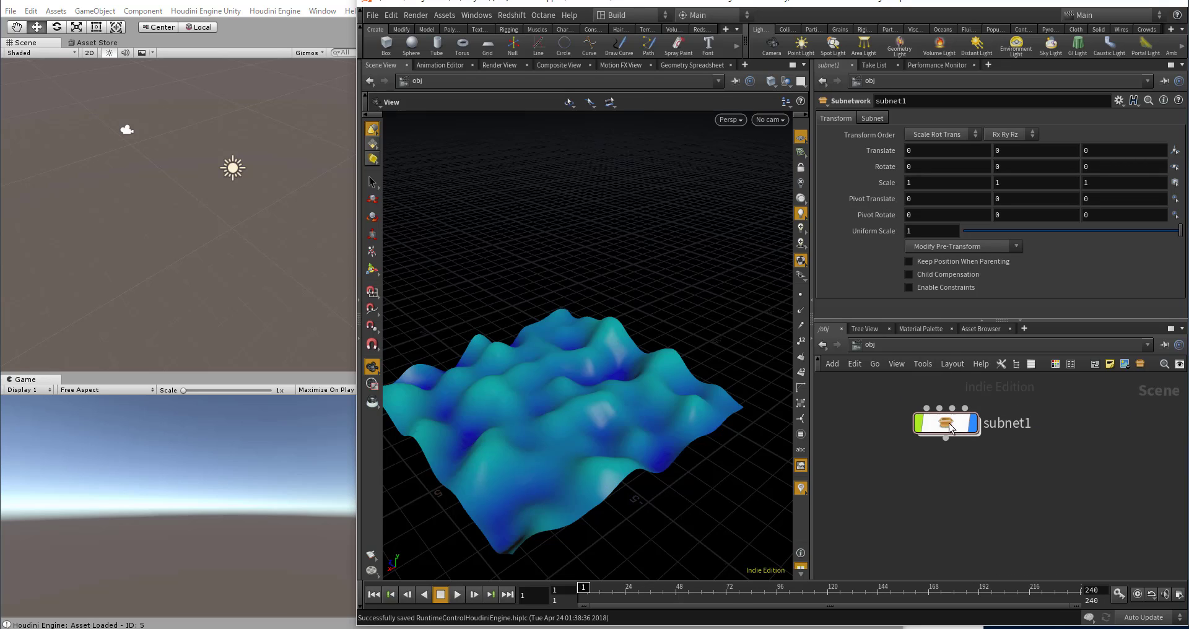
left_click(948, 421)
key("Escape")
left_click(946, 428)
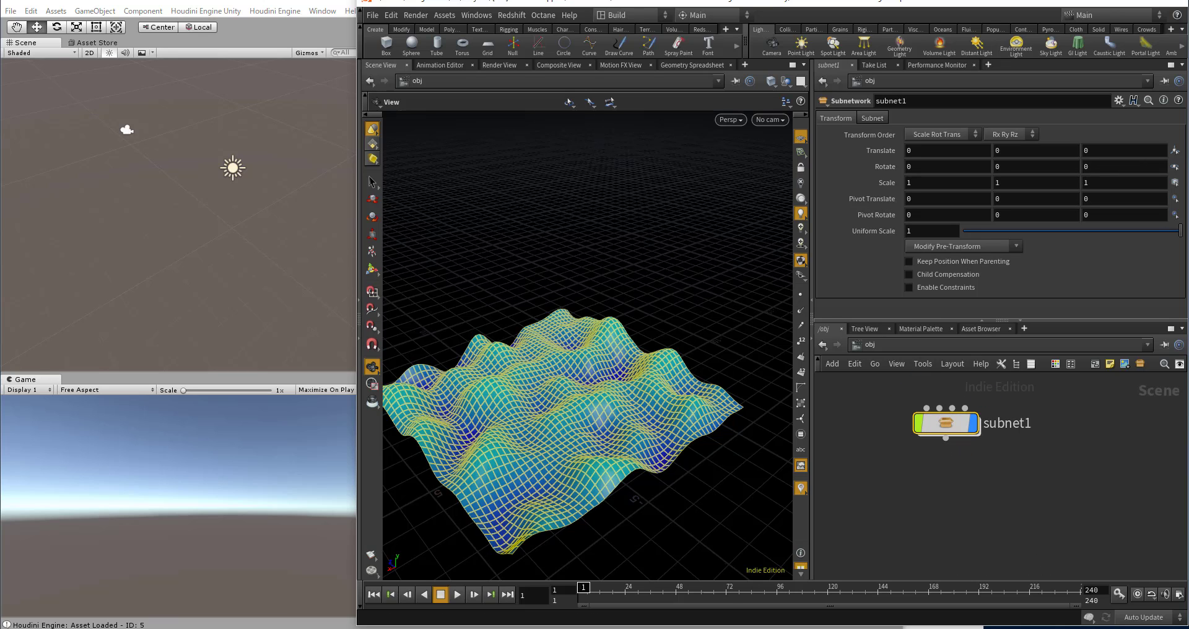
Step: Create a digital asset from subnet1 with the default operator name, label and library path, accepting the duplicate operator name
right_click(949, 425)
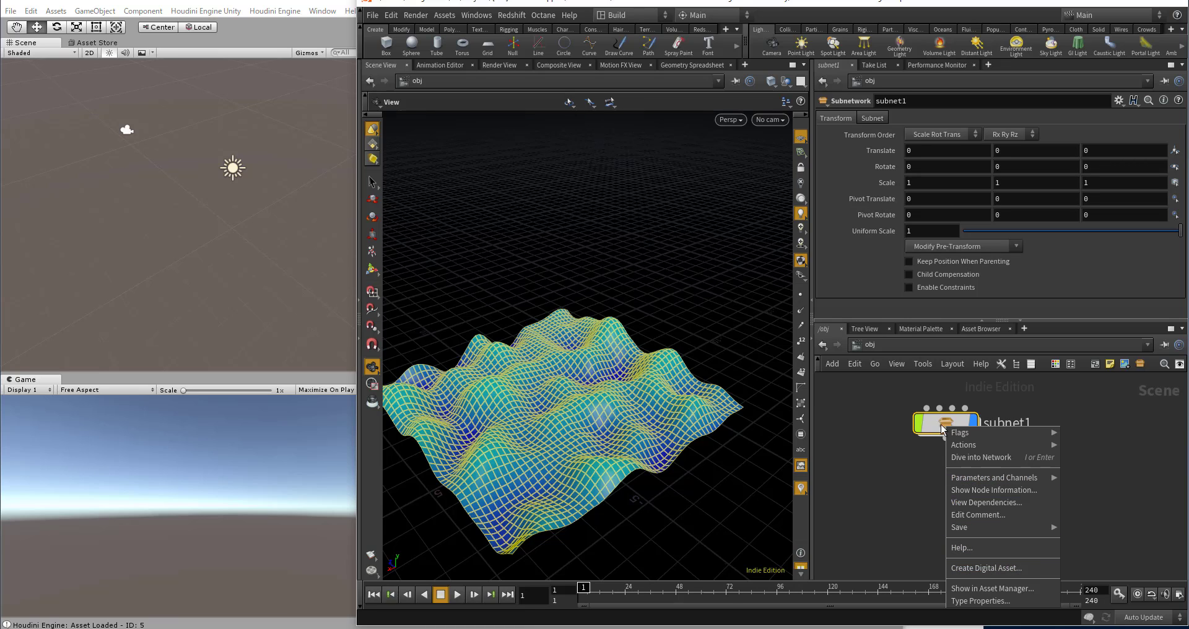
left_click(983, 569)
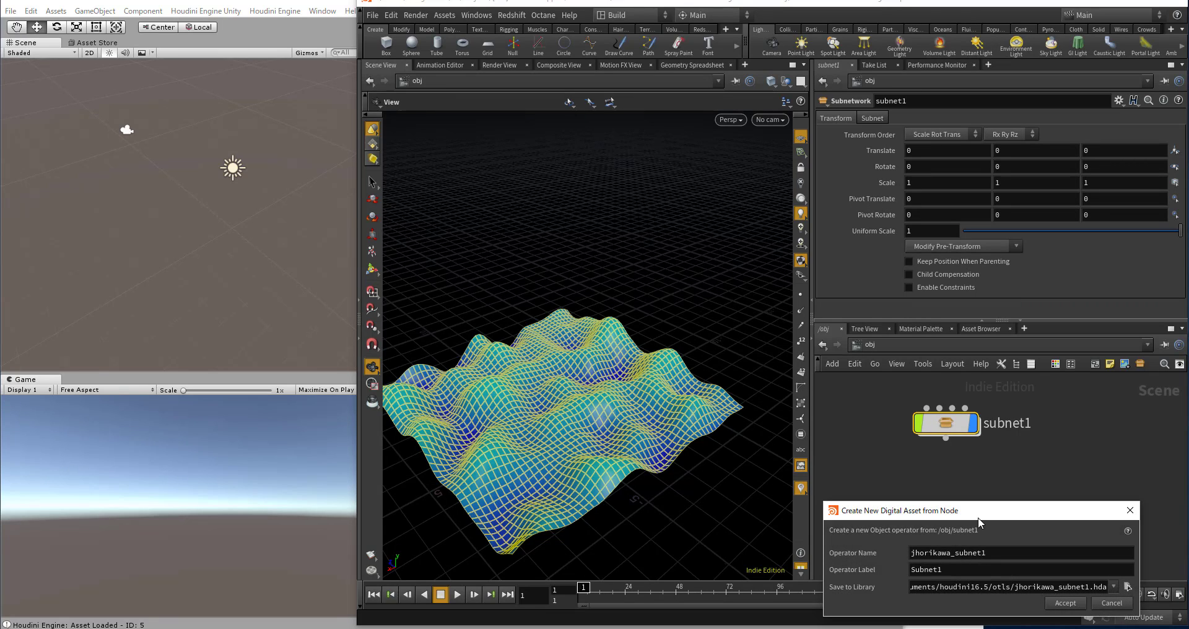
left_click_drag(978, 524, 943, 440)
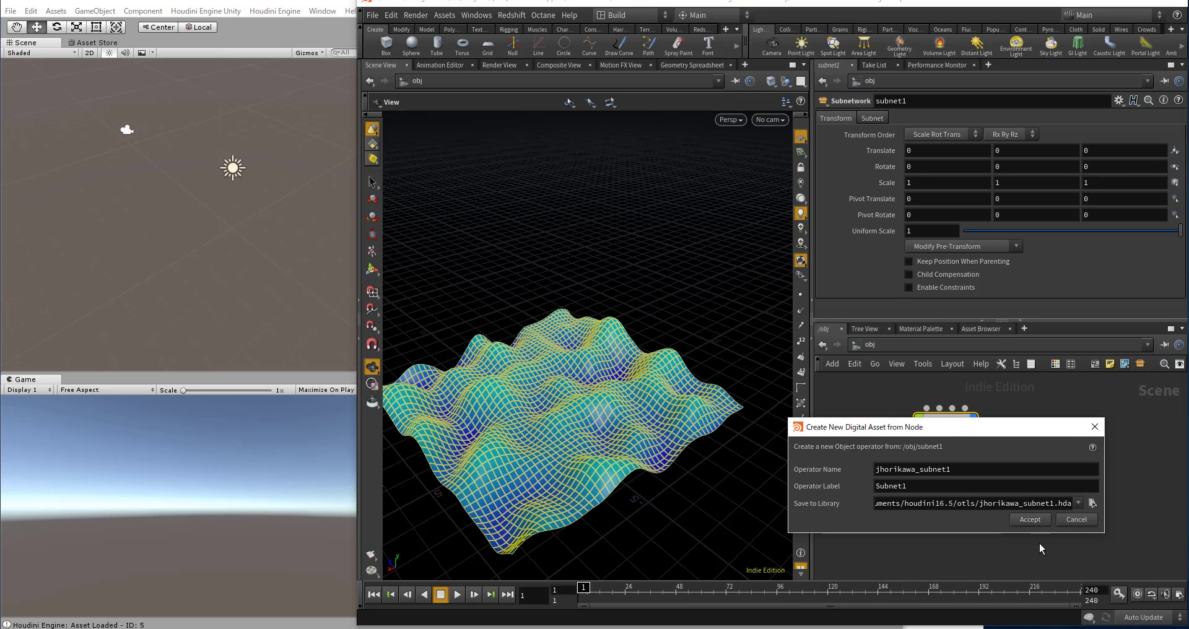
left_click(1030, 520)
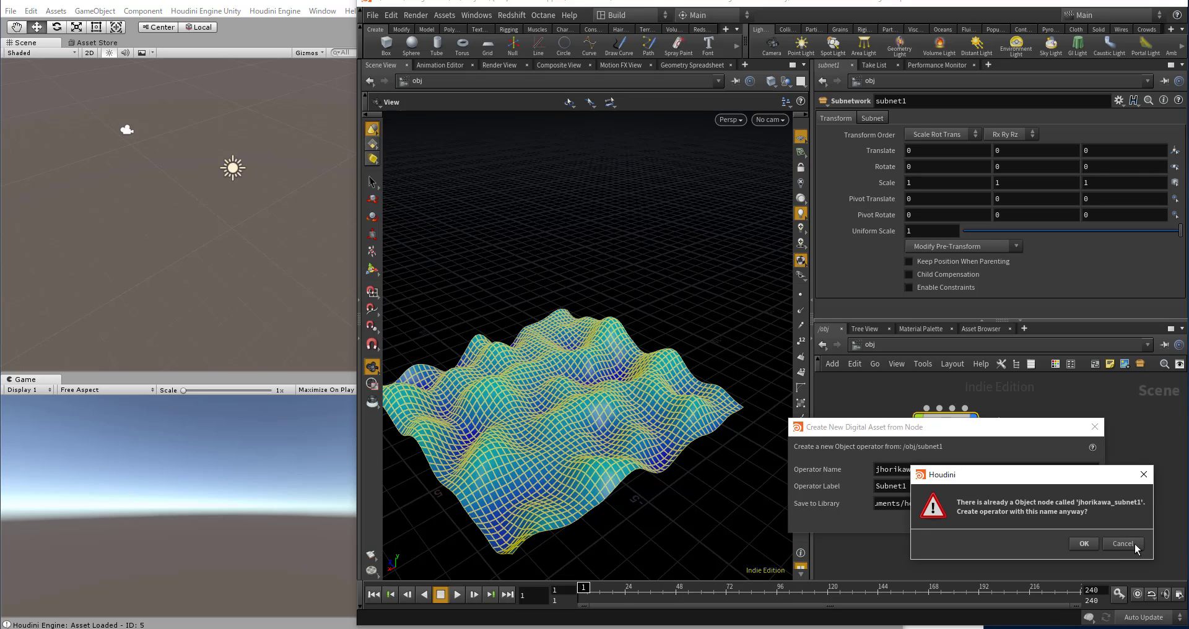
left_click(1084, 544)
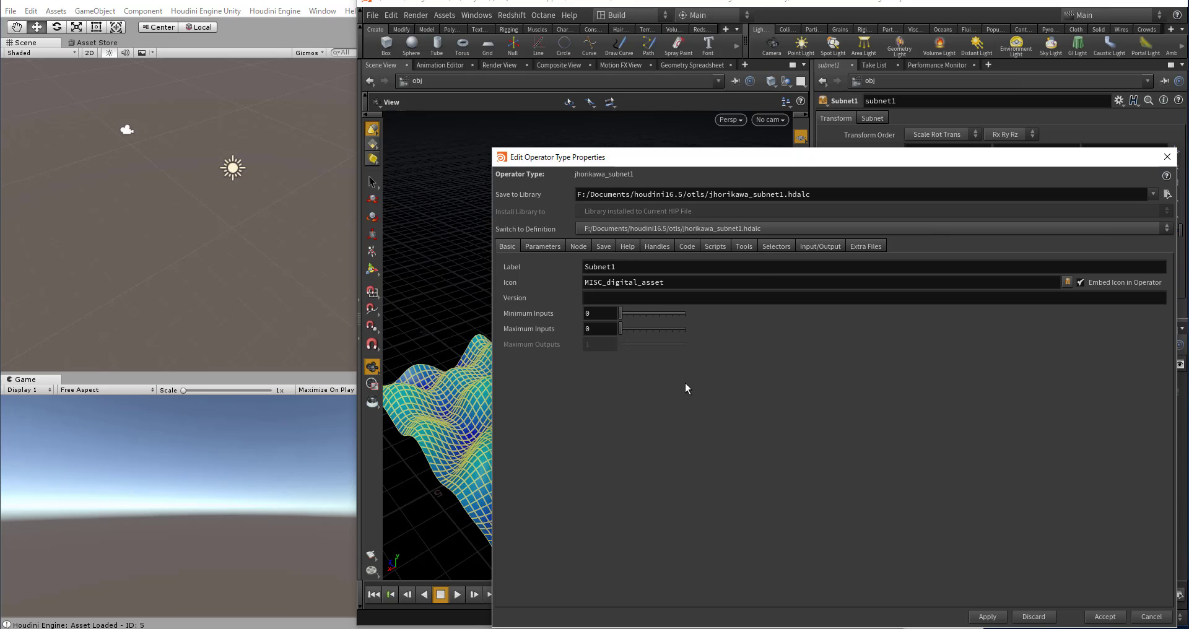
Step: In the asset's parameter interface, collapse the Transform and Subnet folders and make both invisible
left_click(552, 248)
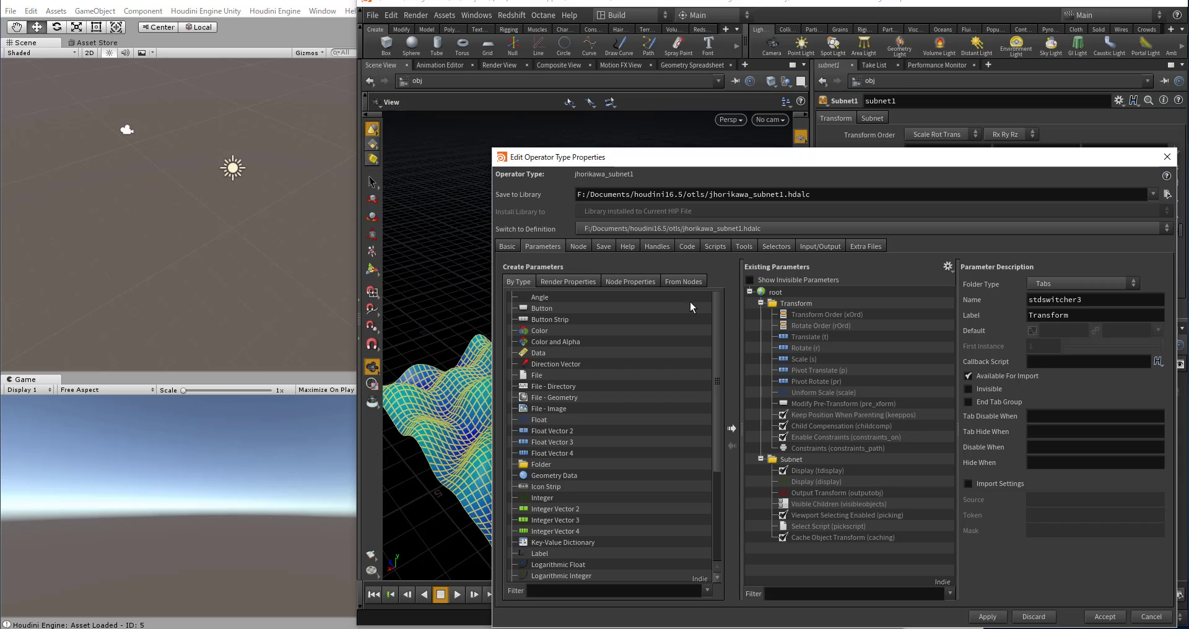
left_click(754, 305)
left_click(762, 304)
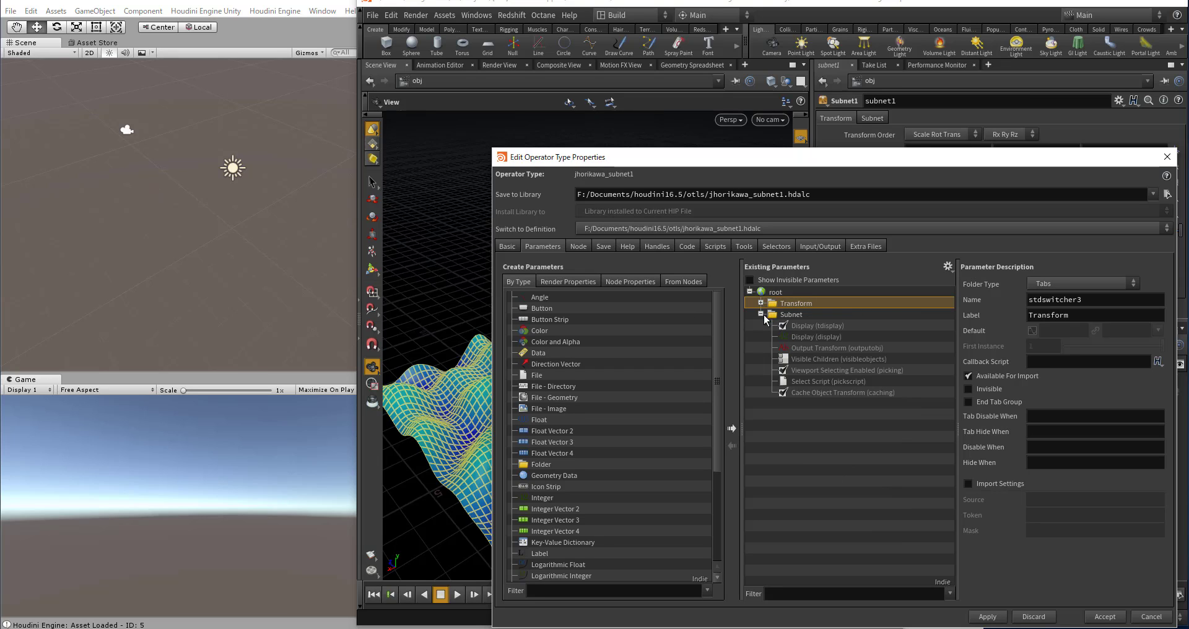
left_click(761, 314)
left_click(802, 316, "shift")
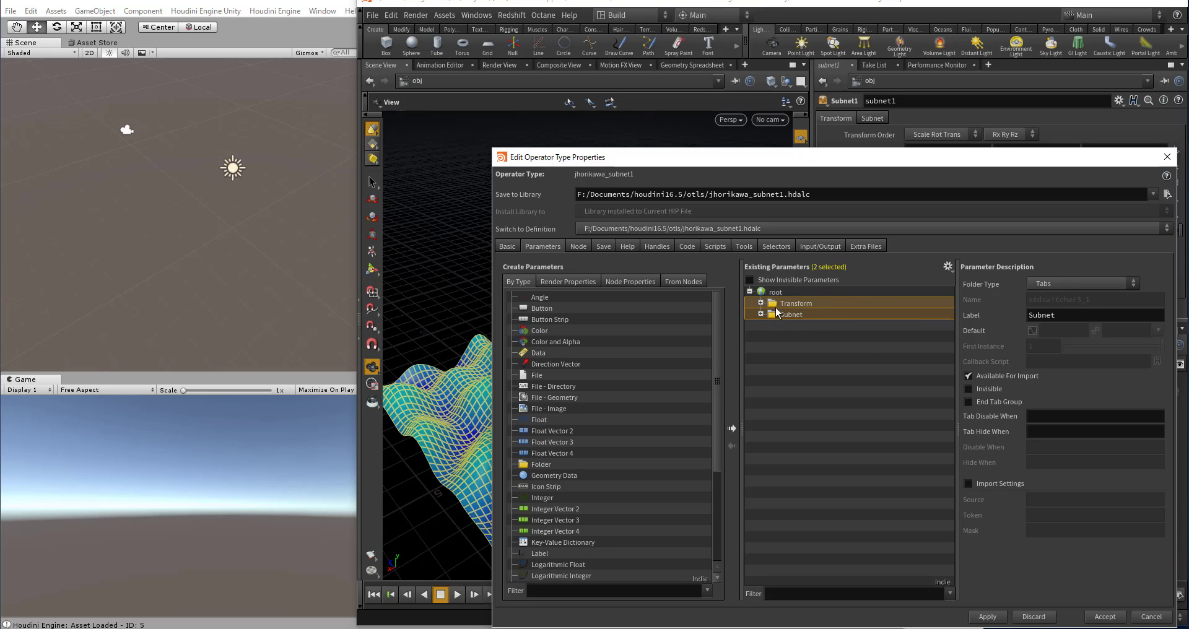
left_click(967, 388)
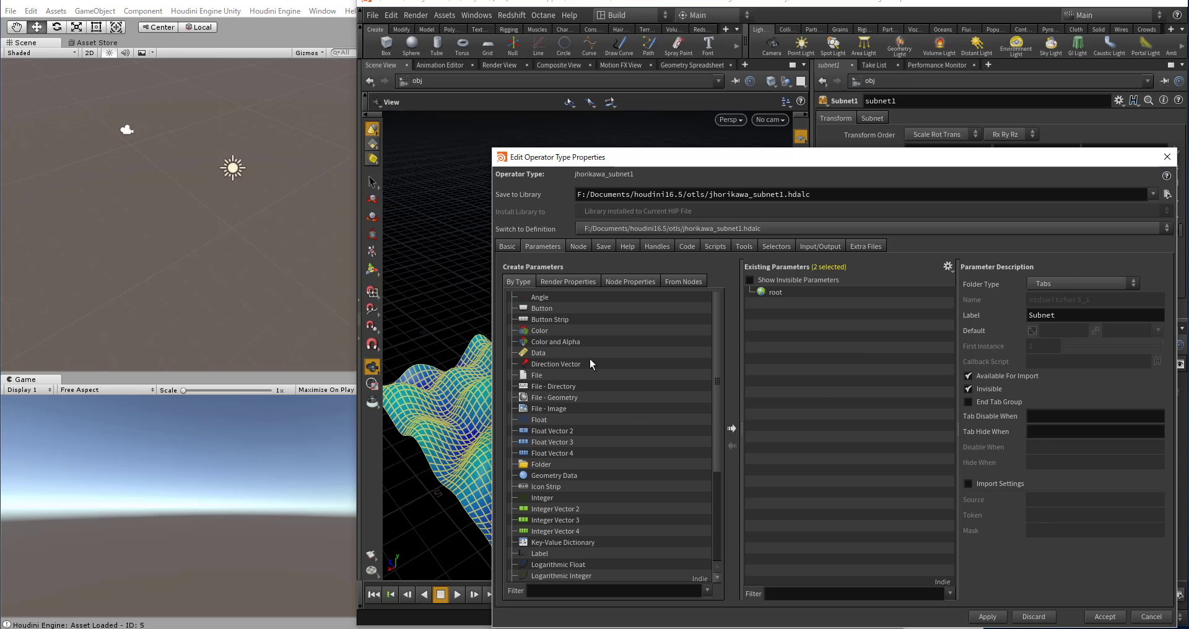
Step: Go into geo1 inside subnet1 and show the CONTROLLER node's parameters alongside the operator type properties
left_click_drag(728, 161, 669, 500)
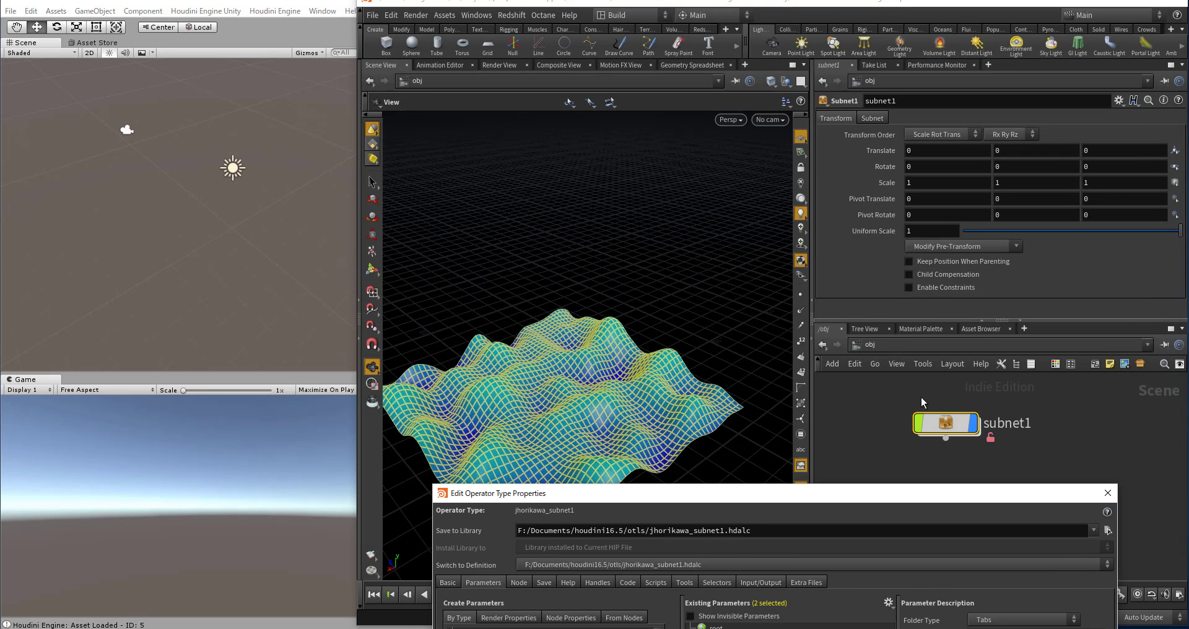
double_click(930, 415)
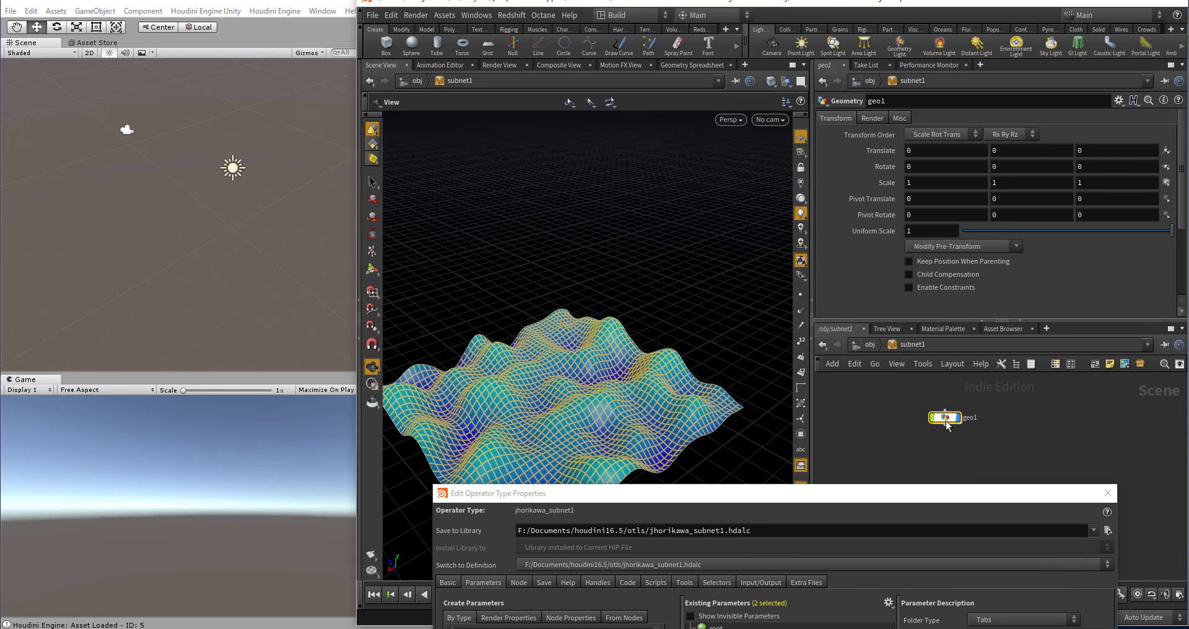
double_click(946, 421)
scroll(949, 429, "up", 6)
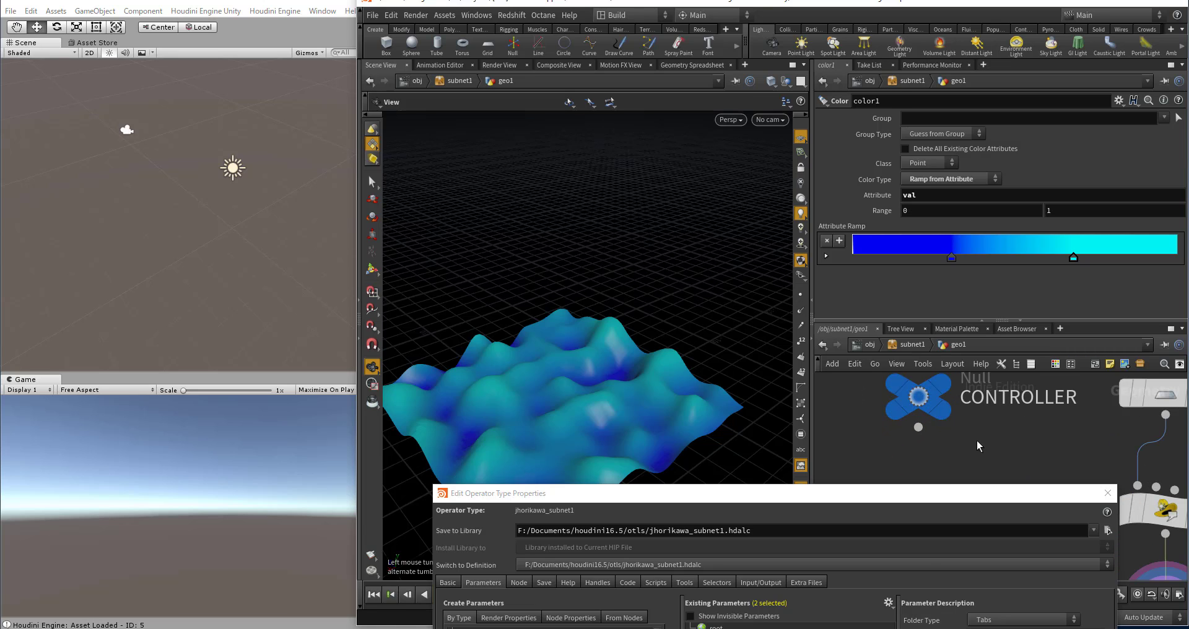
left_click(925, 404)
left_click_drag(945, 496, 1018, 209)
Step: Add a float parameter named wave_height with the label "wave height" and enable its 0 to 10 range
left_click_drag(552, 469, 846, 397)
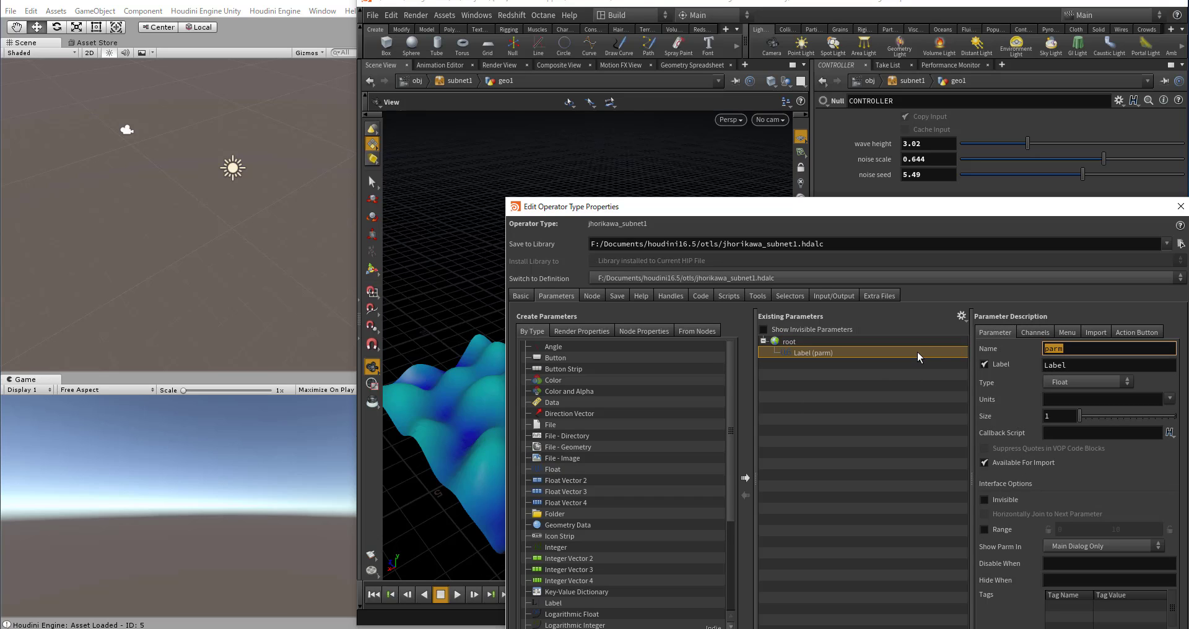
type("wave_height")
key("Tab")
type("wave height")
key("Return")
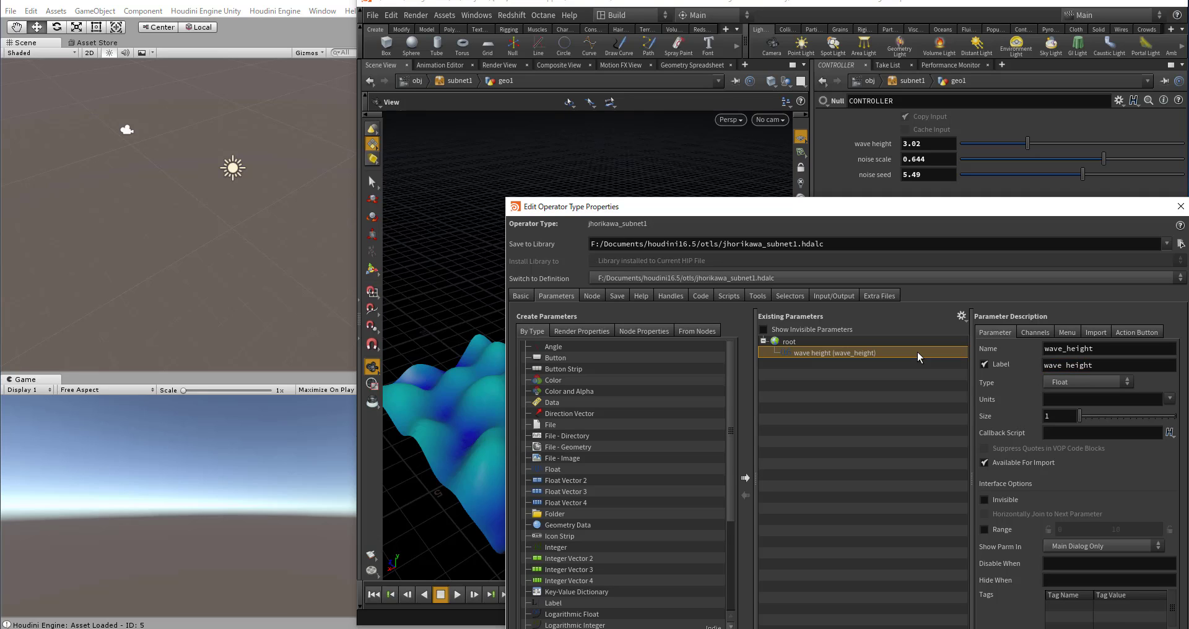
left_click(985, 531)
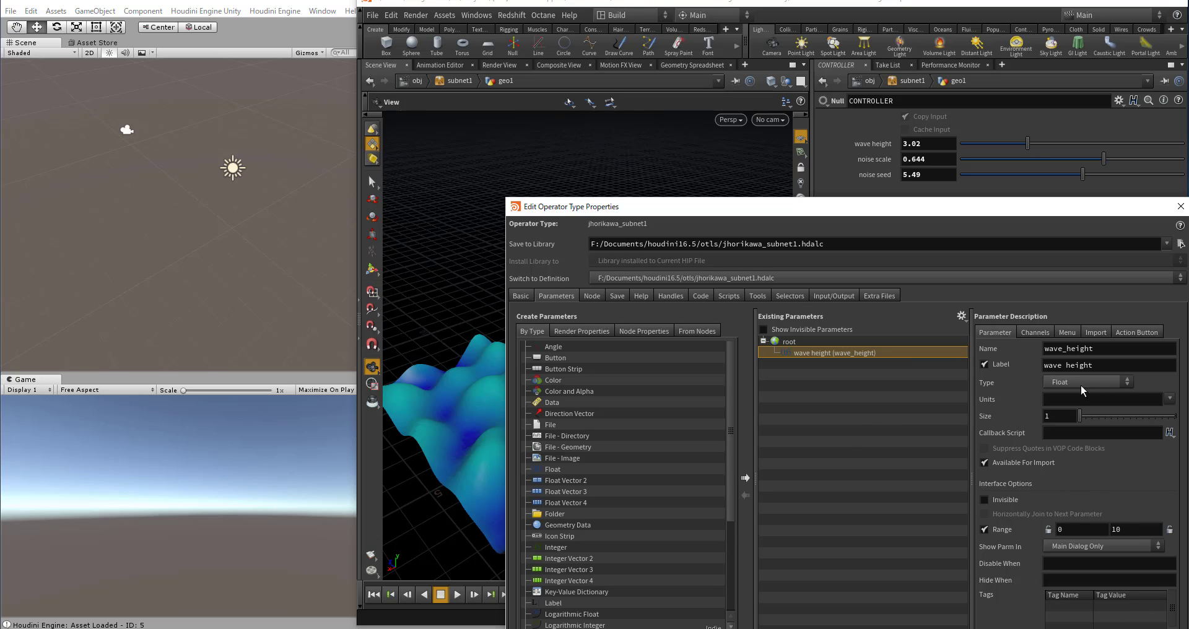
Step: Add a float parameter named noise_scale with the label "noise scale" and a range of 0 to 1
left_click_drag(551, 470, 819, 438)
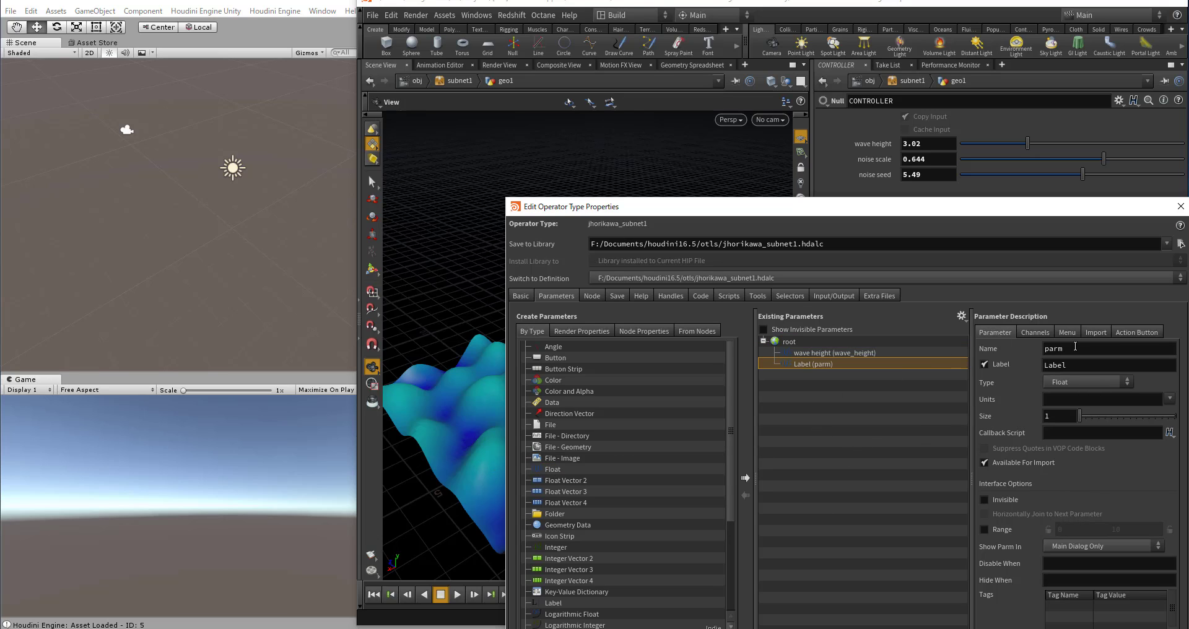
type("noise_sa")
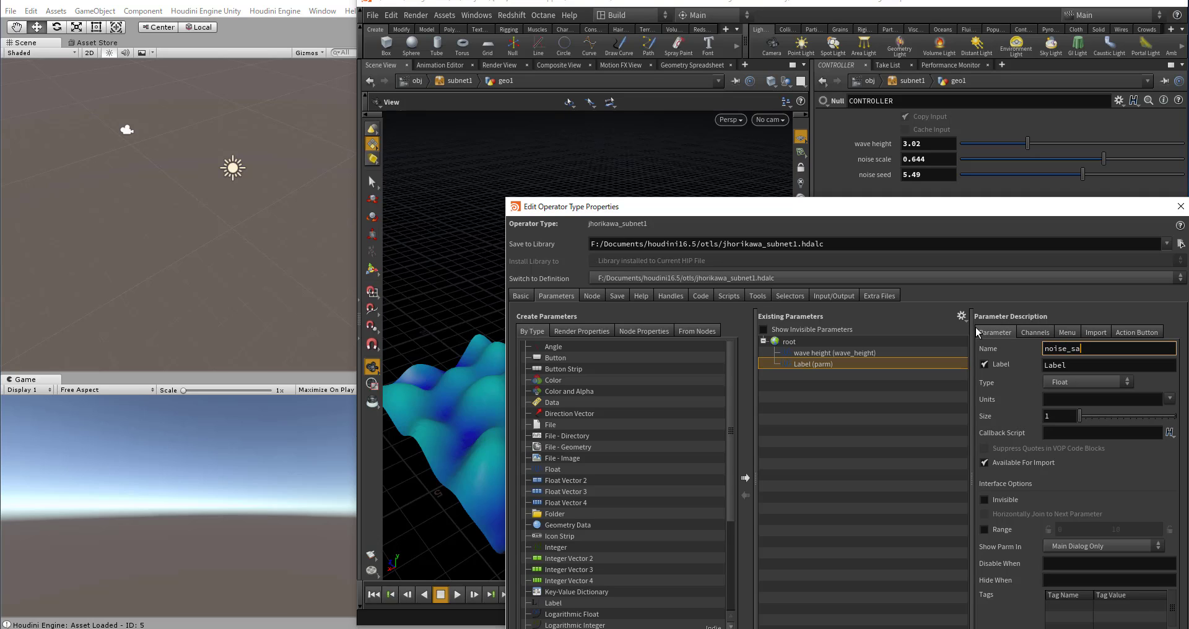
key("BackSpace")
type("cale")
key("Tab")
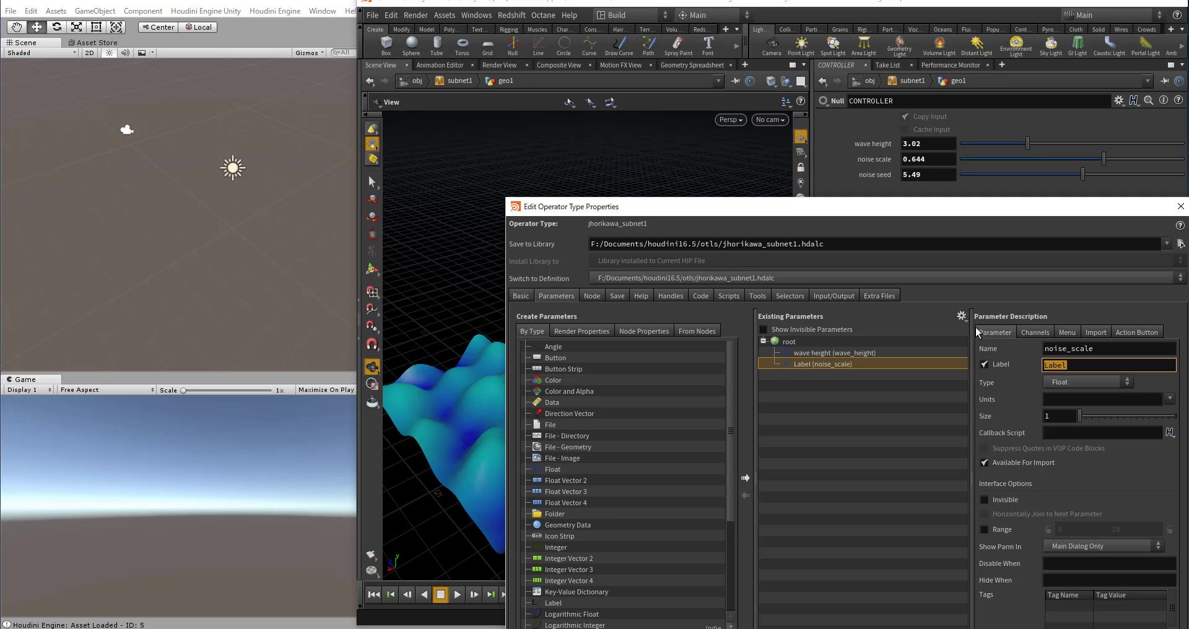
type("noise c")
type("cale")
key("Return")
left_click(981, 529)
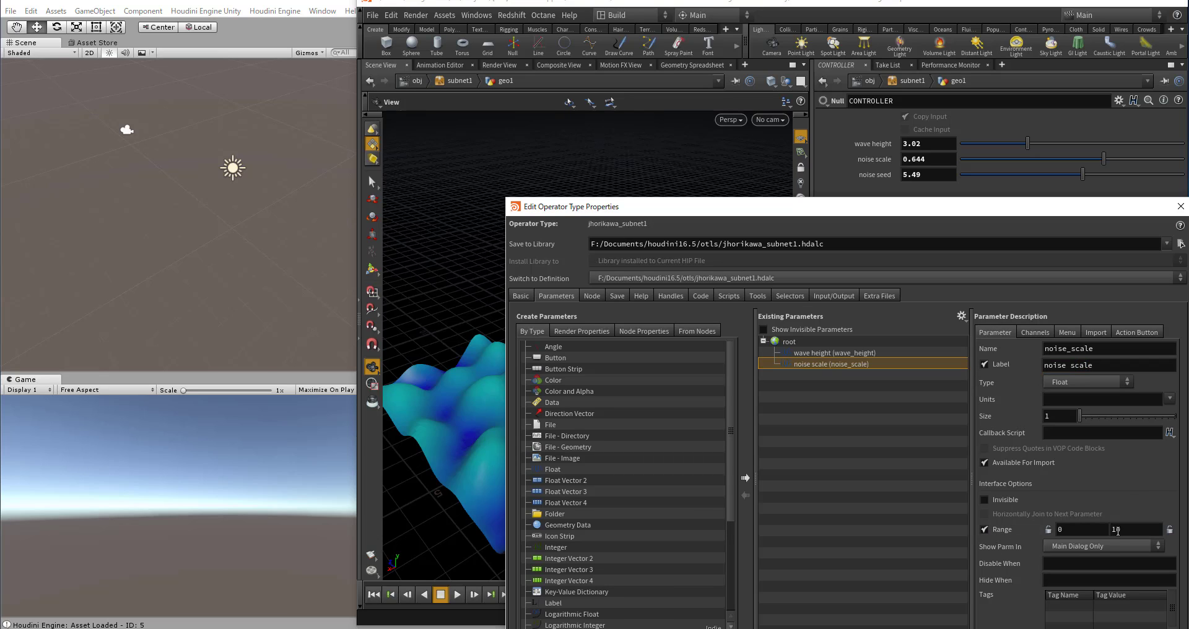
left_click_drag(1121, 530, 1088, 529)
type("1")
Step: Add a float parameter named noise_seed with the label "noise seed" and enable its 0 to 10 range
double_click(553, 469)
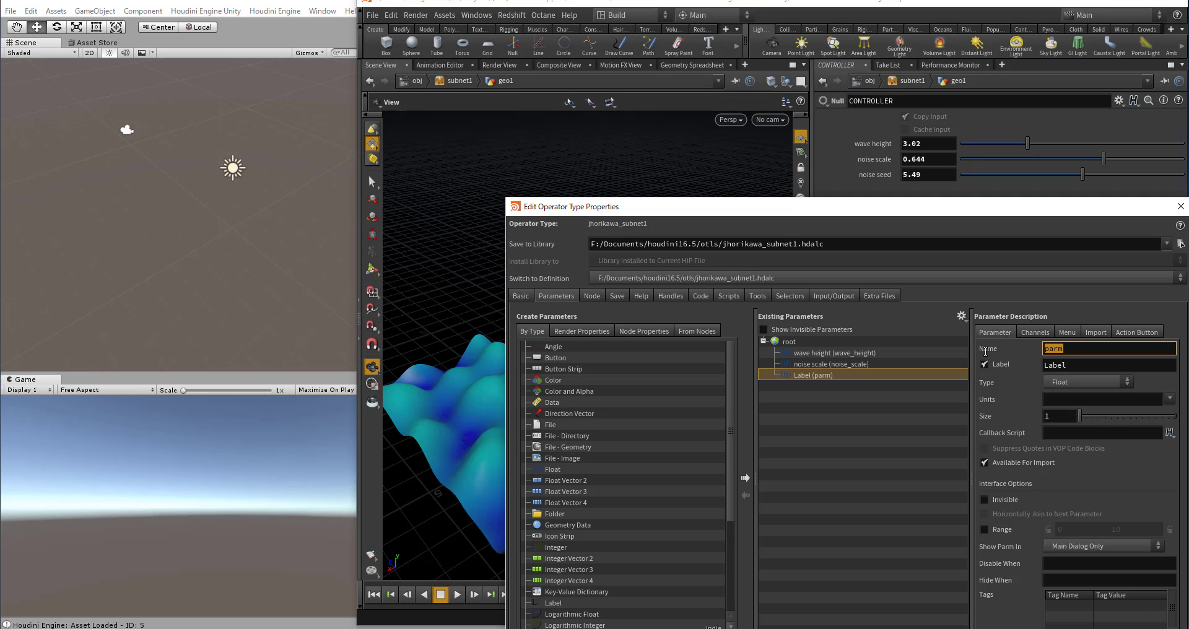
type("noise_seed")
key("Tab")
type("noise")
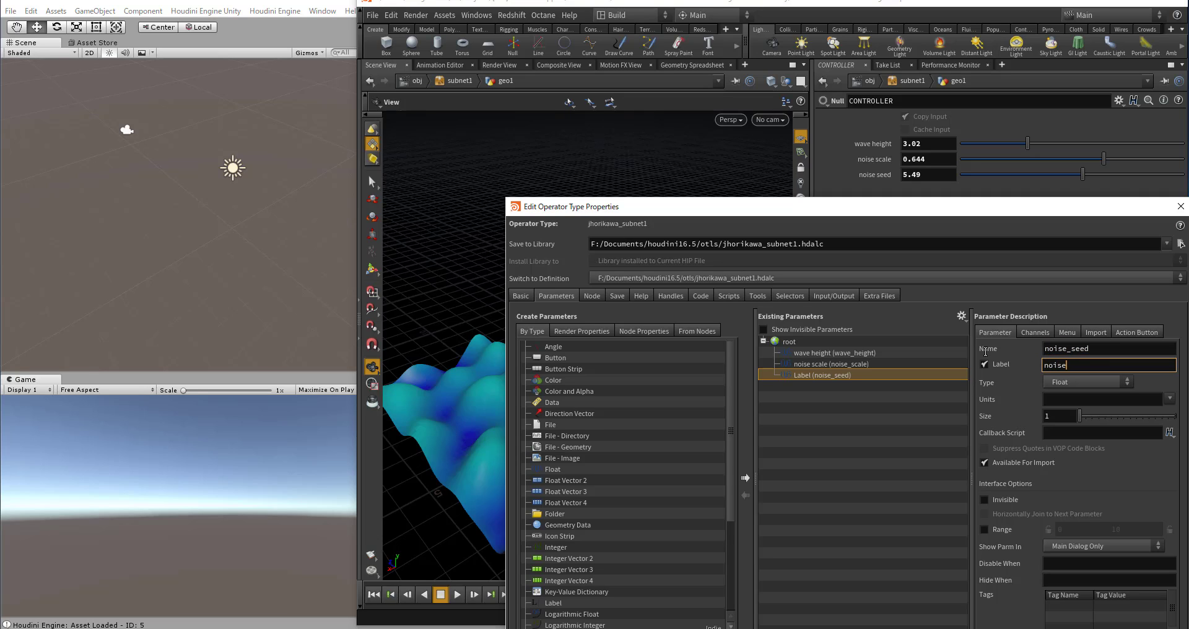
type(" seed")
key("Return")
left_click(1000, 532)
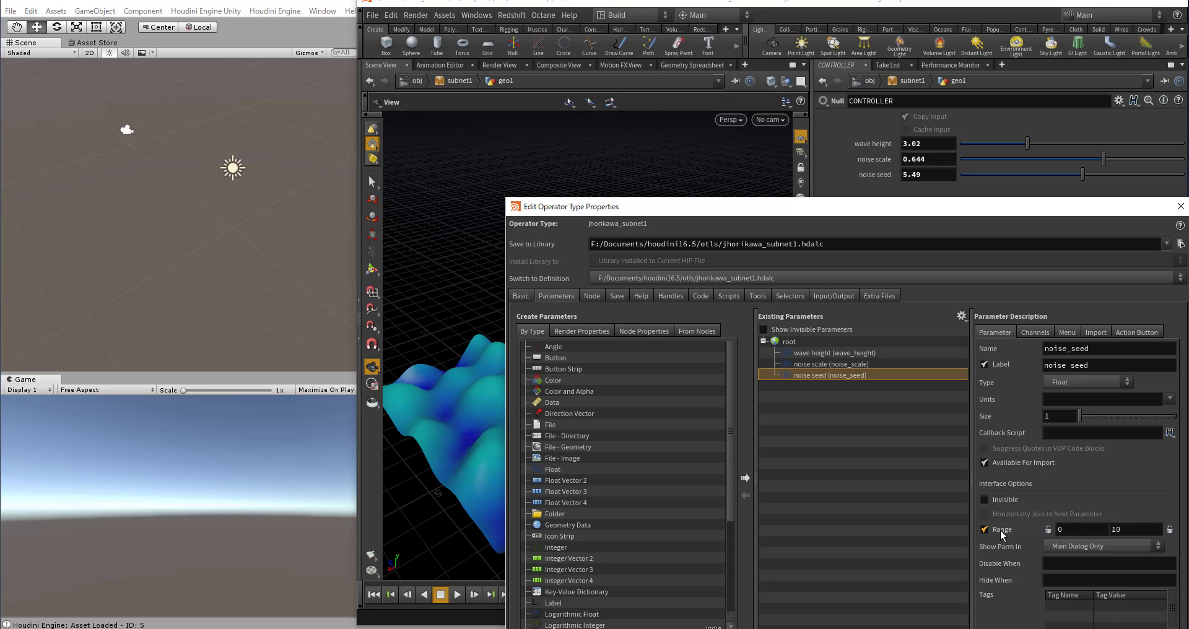
Step: Accept the operator type properties and go back up to the obj level to show subnet1's parameters
left_click_drag(1044, 209, 1001, 30)
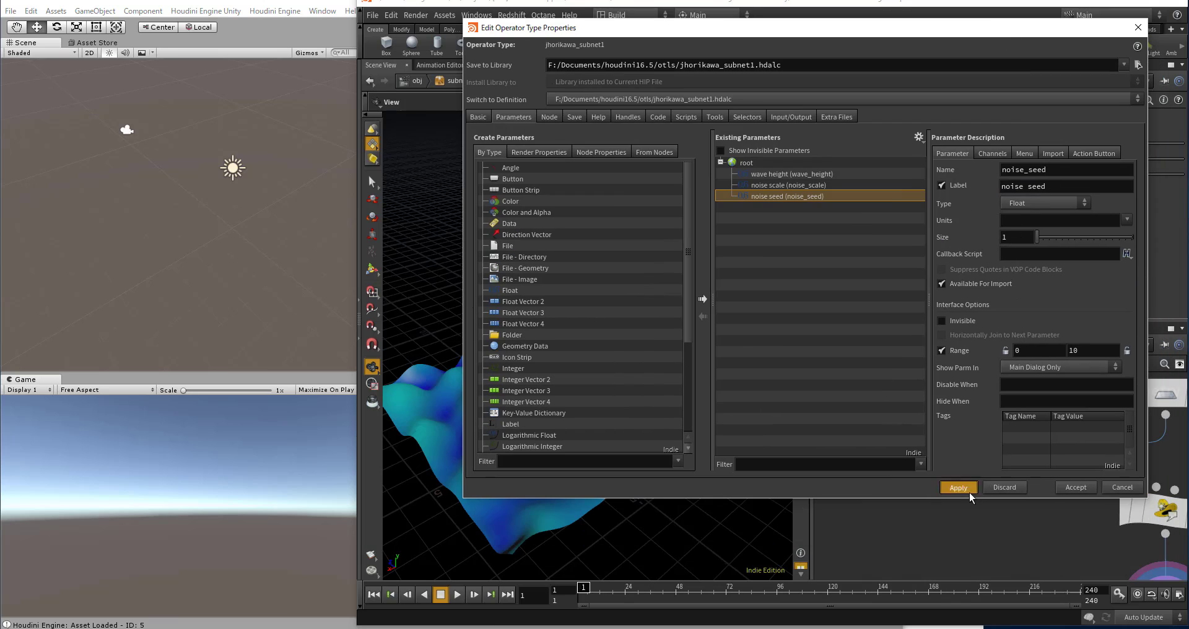
left_click_drag(857, 34, 848, 129)
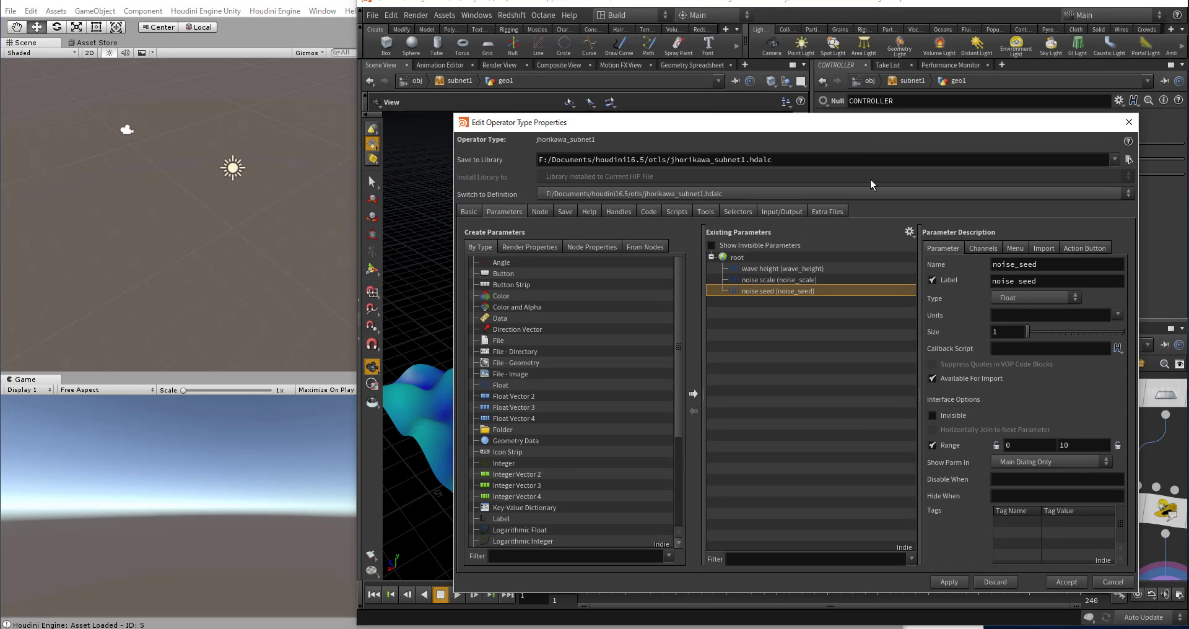
left_click(1062, 582)
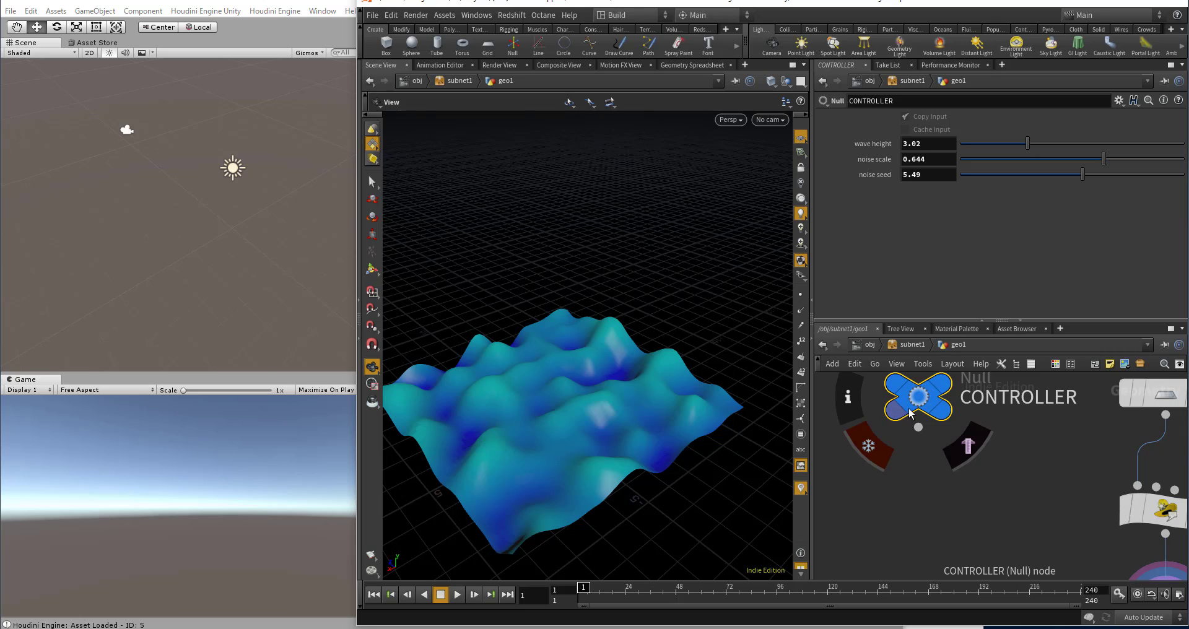
scroll(968, 412, "down", 3)
scroll(967, 408, "down", 2)
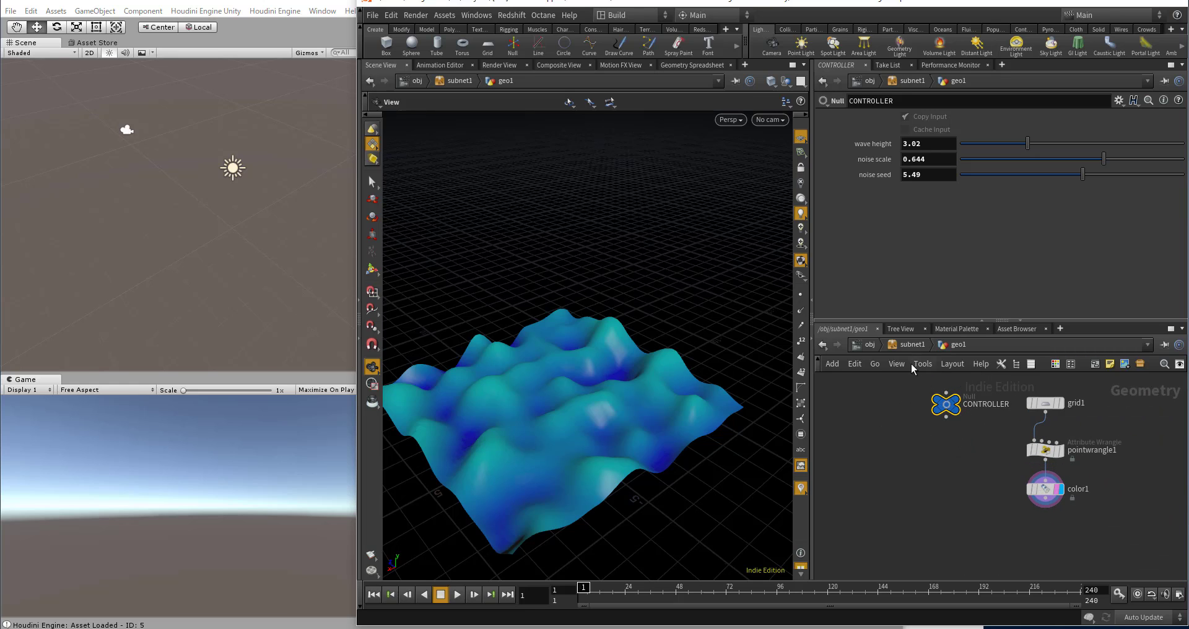
left_click(869, 345)
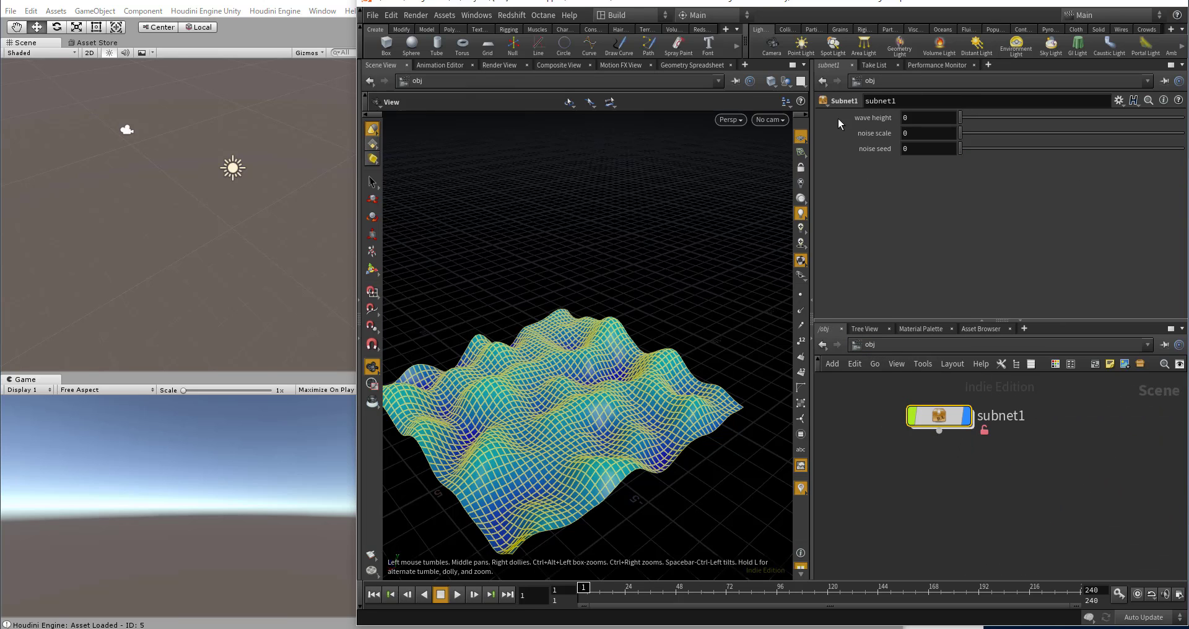
Step: On subnet1, set wave height to 4.16, noise scale to 0.565 and noise seed to 3.91
left_click_drag(987, 118, 1038, 117)
left_click_drag(1046, 133, 1087, 134)
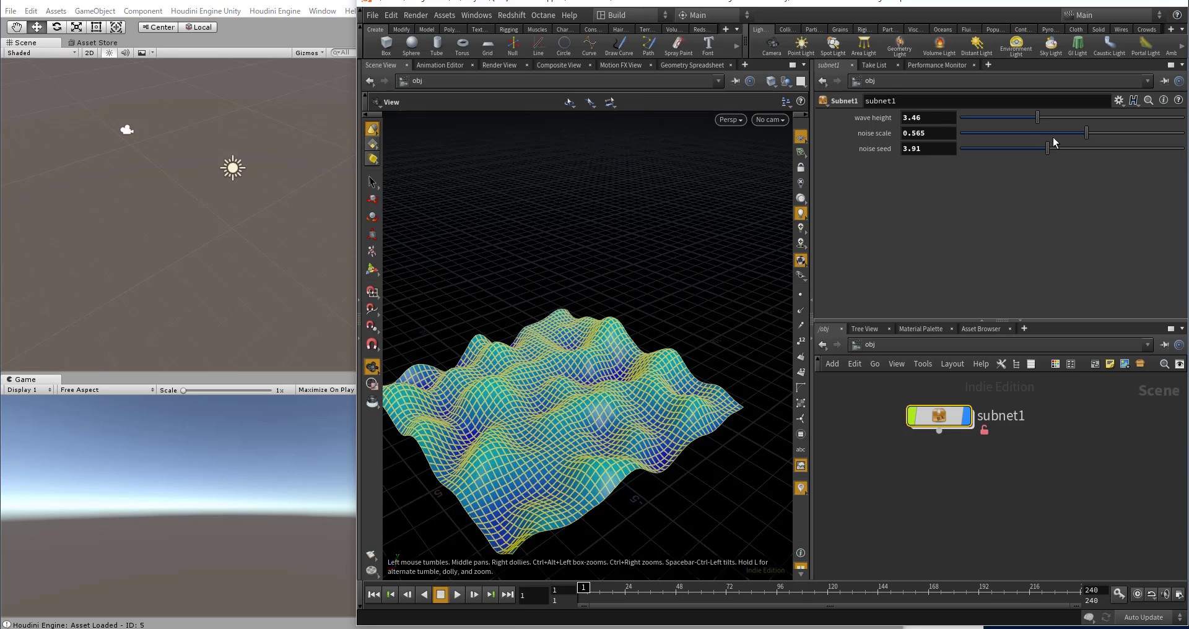
mouse_move(1039, 118)
left_mouse_down()
mouse_move(1065, 116)
mouse_move(1054, 117)
left_mouse_up()
left_click(875, 447)
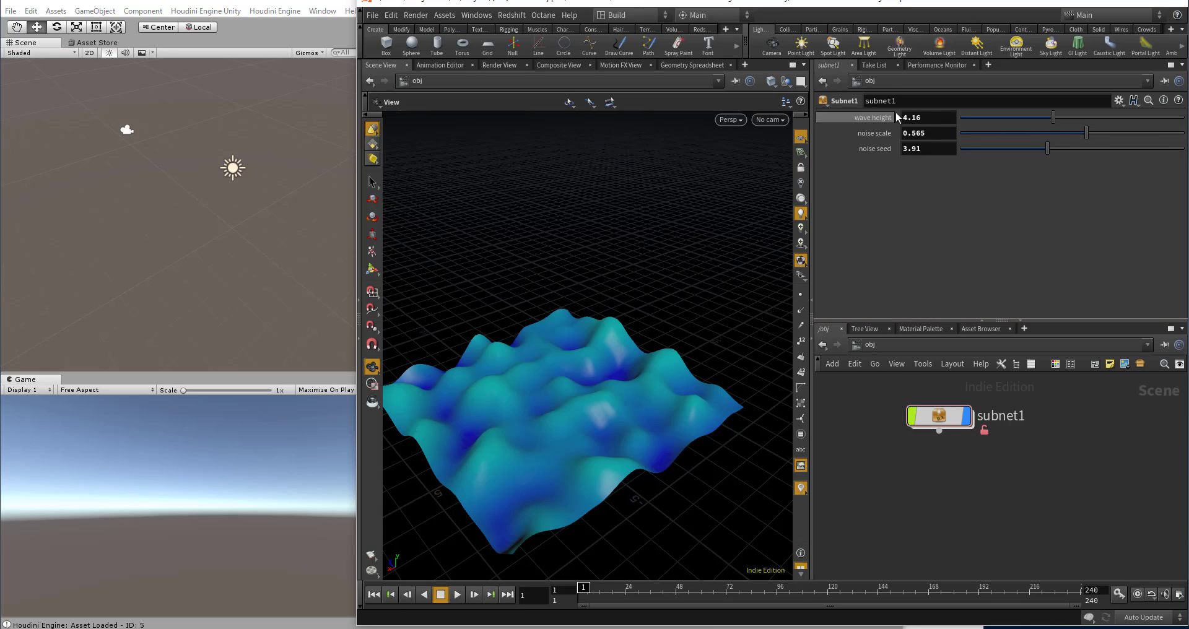
left_click(923, 118)
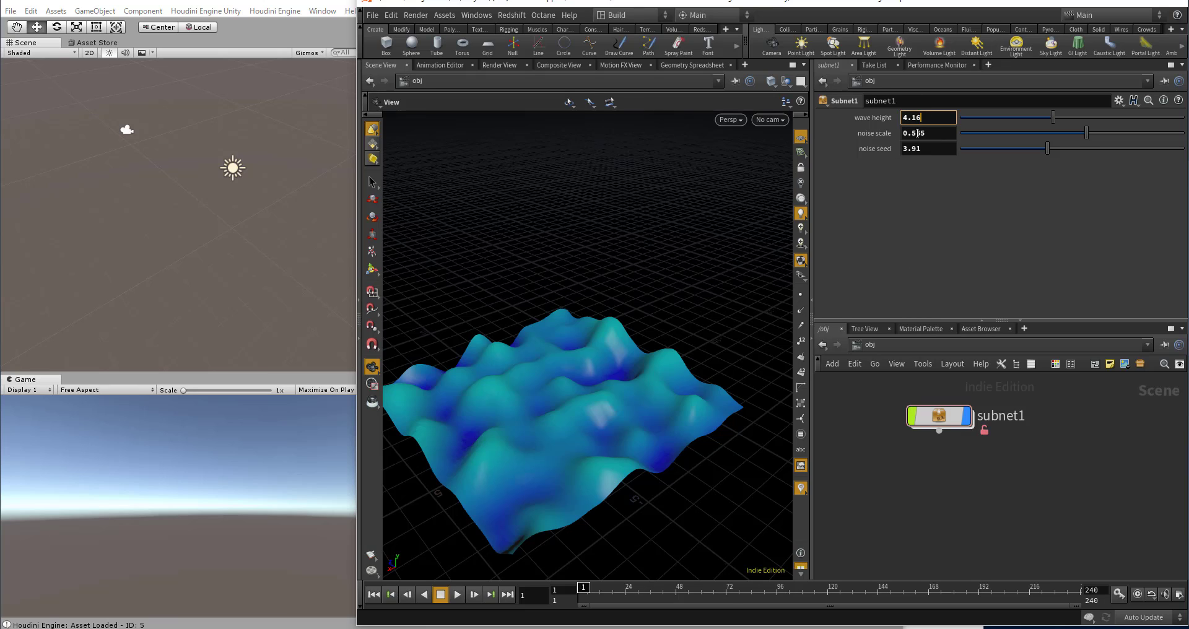
Step: Link CONTROLLER's wave height to subnet1's wave height with a relative reference, and set wave height on subnet1 to 3.57
right_click(908, 116)
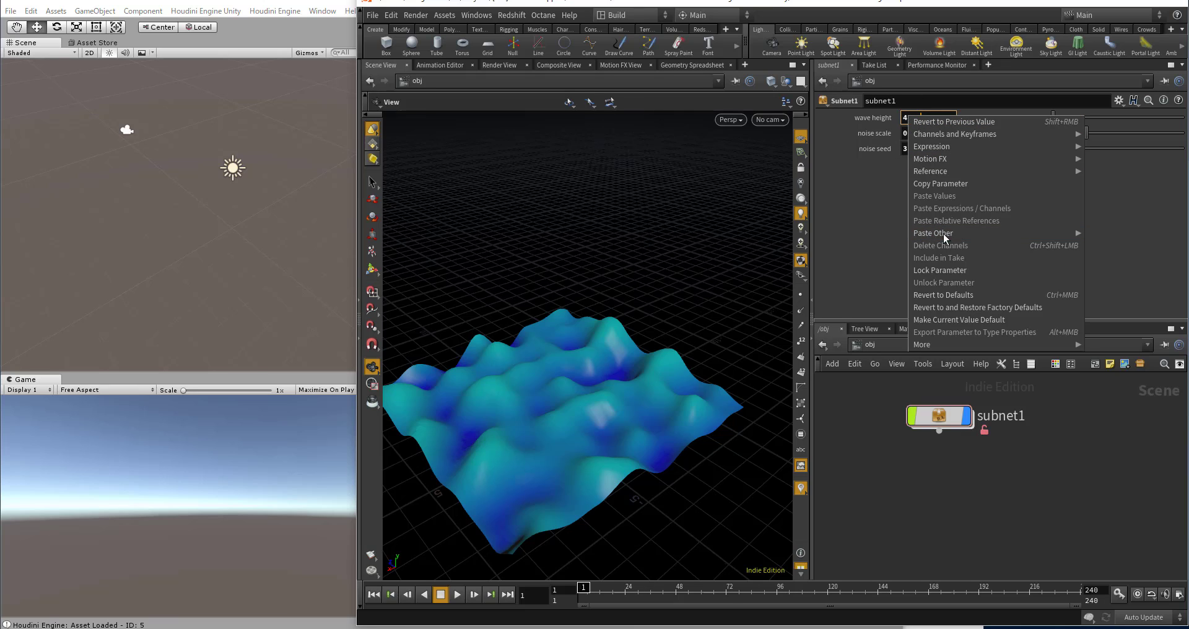
left_click(941, 183)
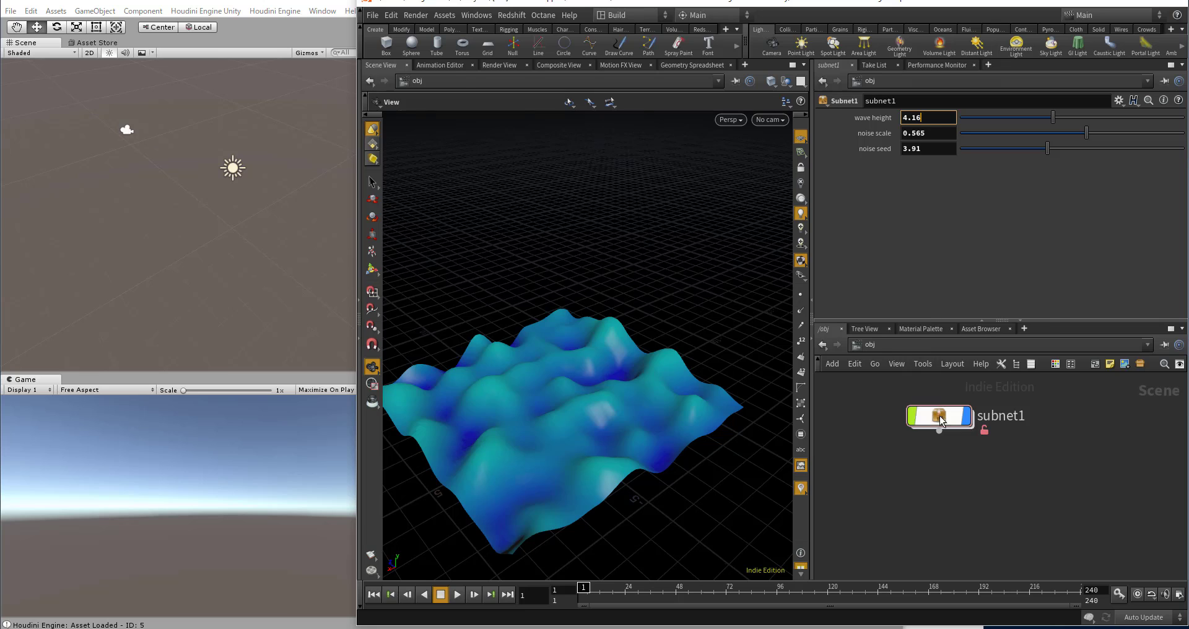
double_click(940, 418)
scroll(950, 421, "up", 5)
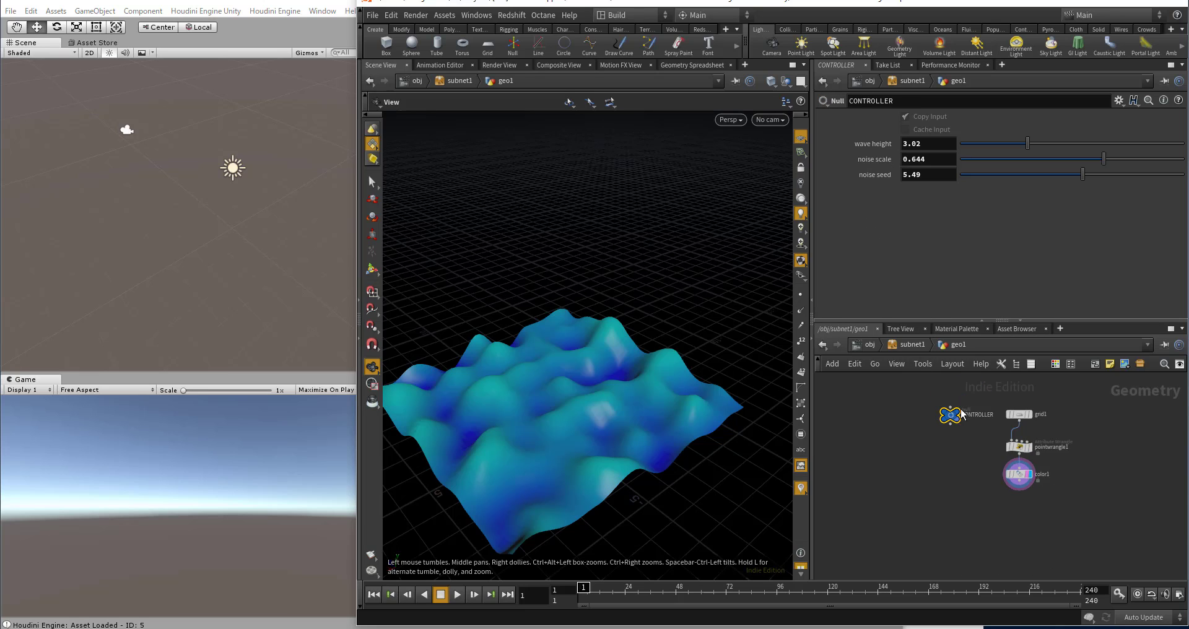
right_click(915, 143)
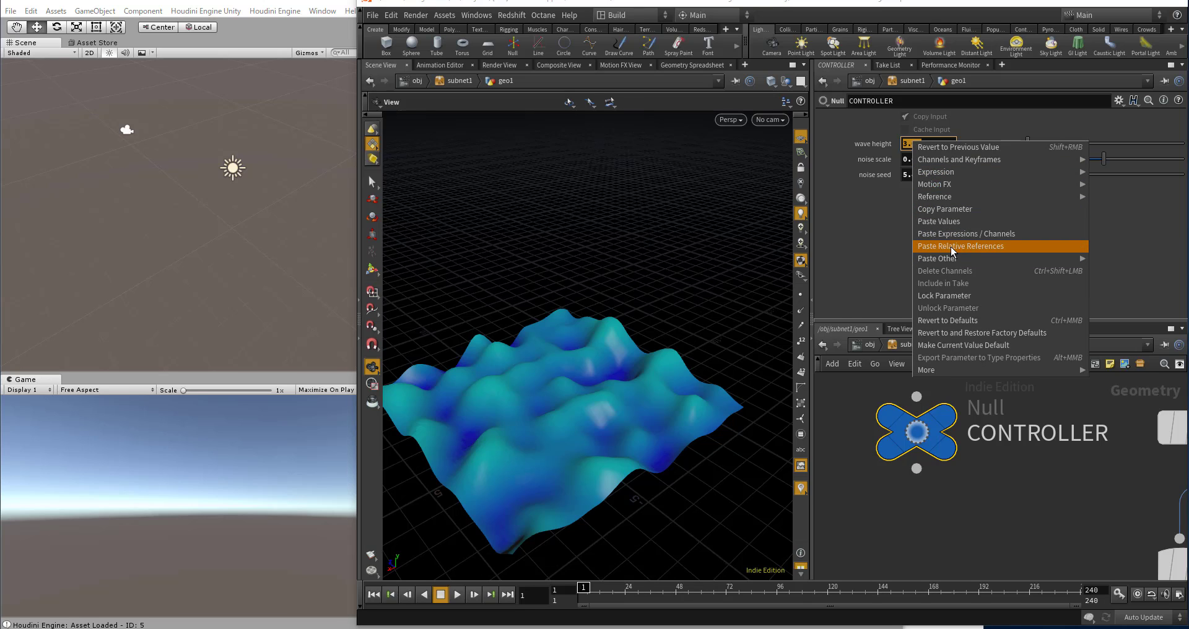
left_click(952, 247)
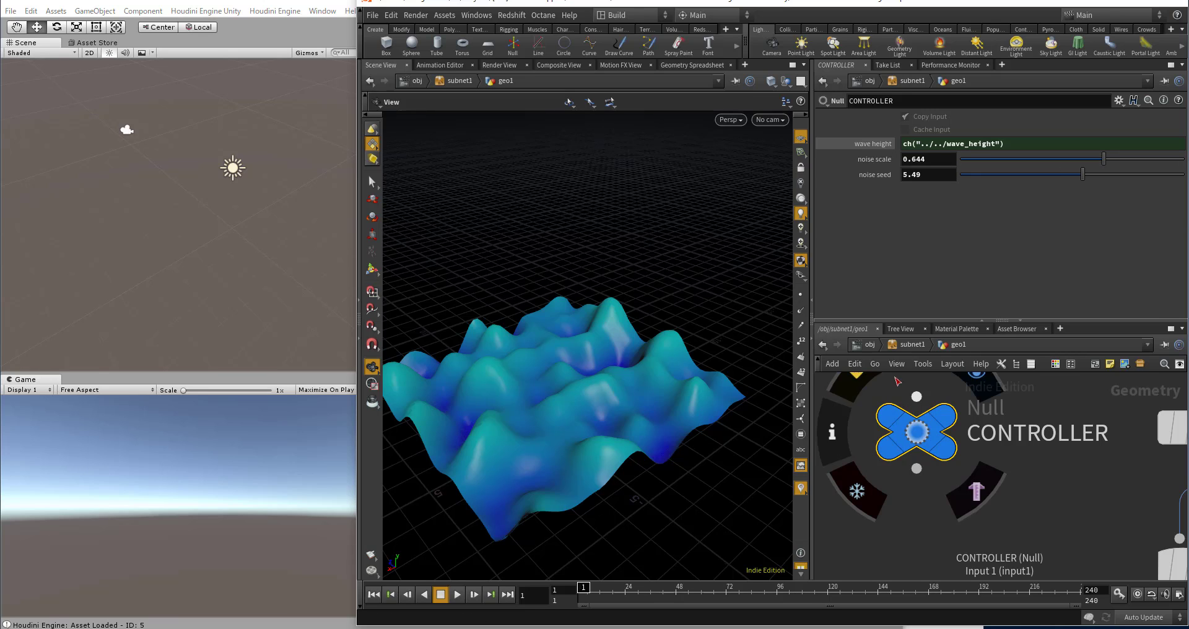
left_click(872, 345)
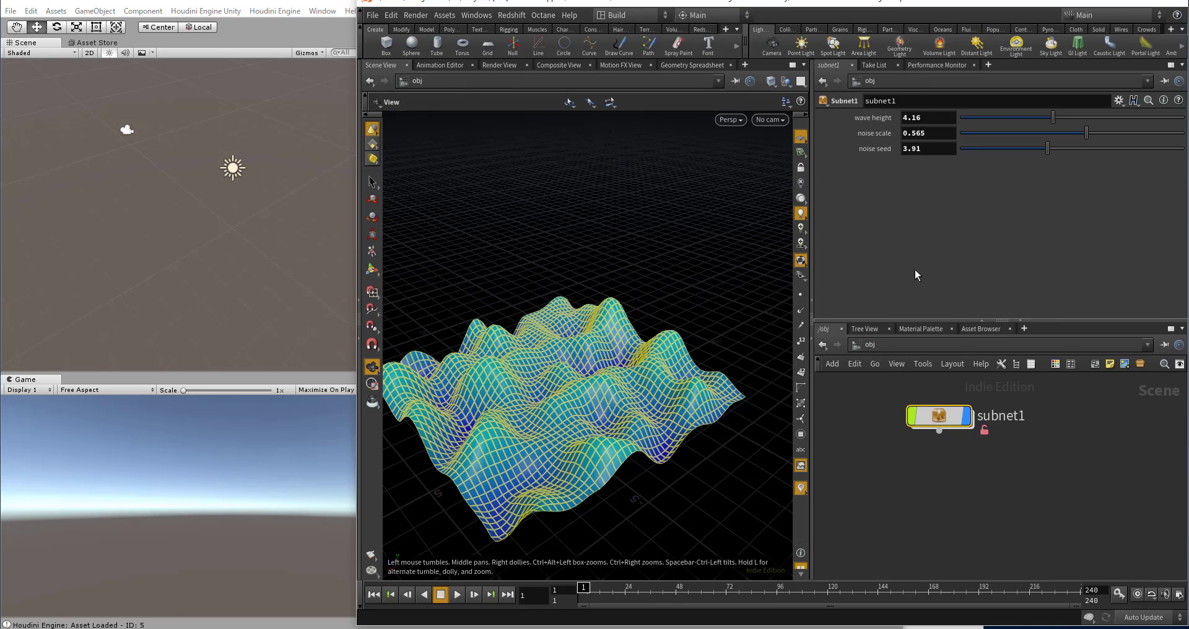
mouse_move(1053, 118)
left_mouse_down()
mouse_move(988, 122)
mouse_move(1046, 124)
left_mouse_up()
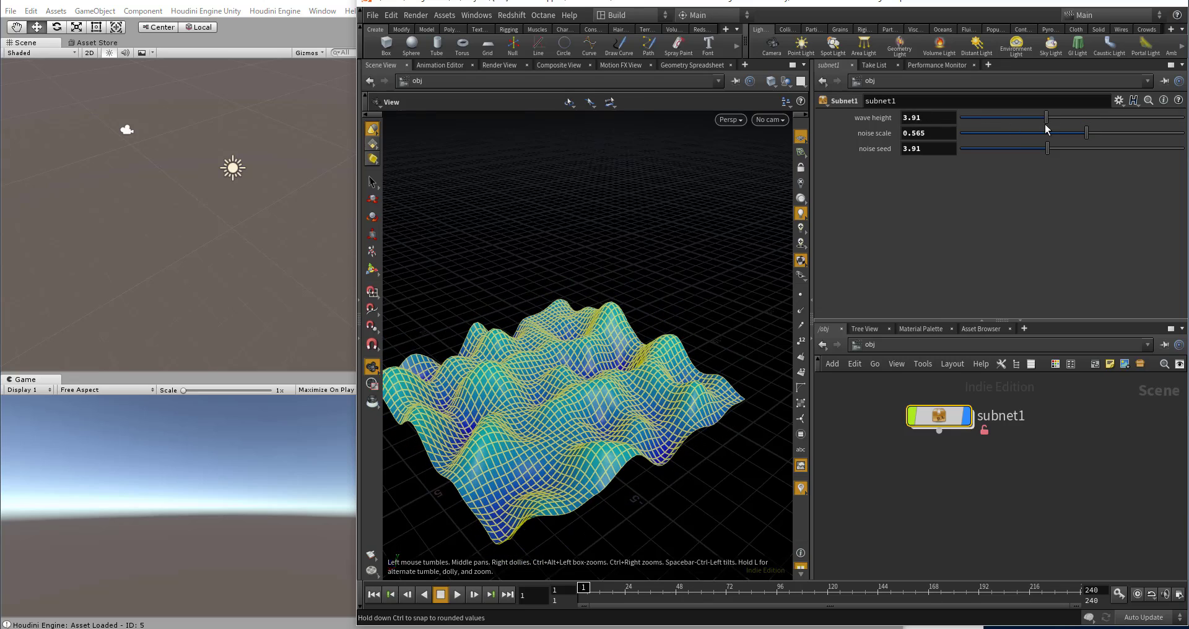
Step: In geo1, set CONTROLLER's noise scale to the expression ch("../../noise_scale")
double_click(939, 416)
double_click(942, 420)
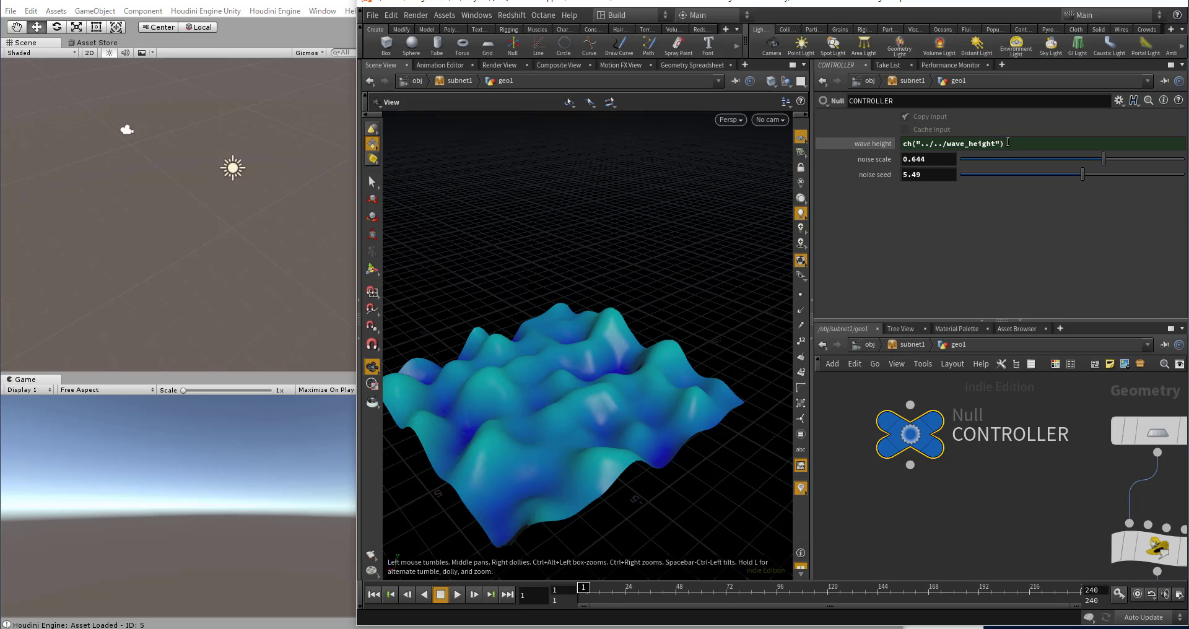
left_click_drag(1008, 142, 881, 153)
type("ch(\"../../wave_height\")")
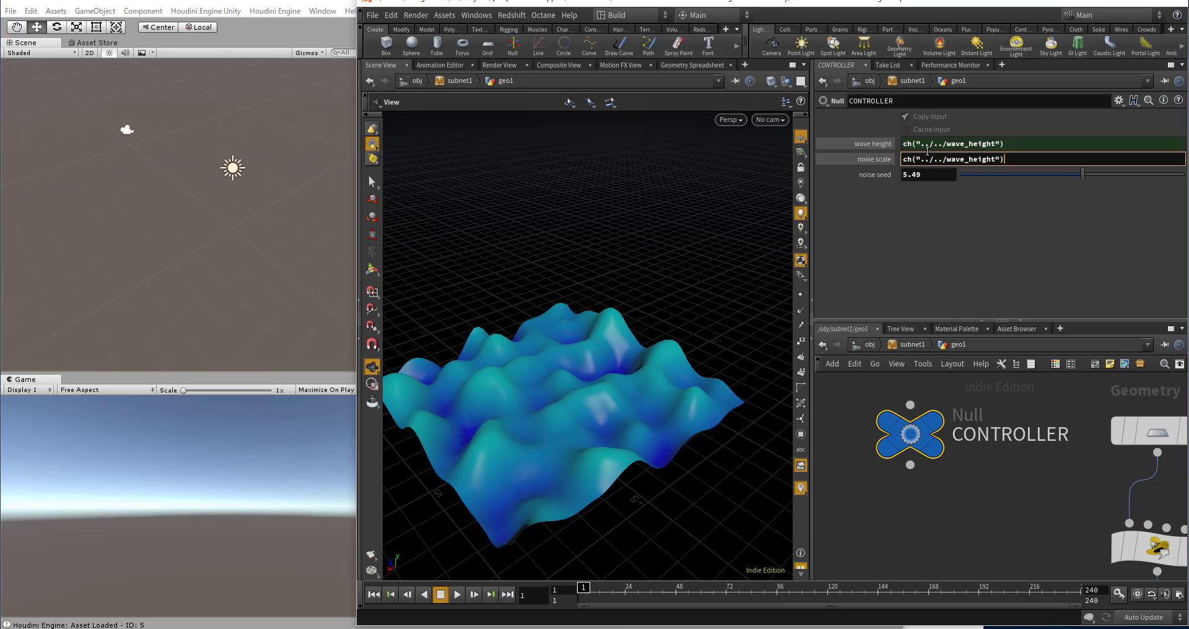
left_click_drag(946, 160, 996, 162)
type("noise_")
type("scale")
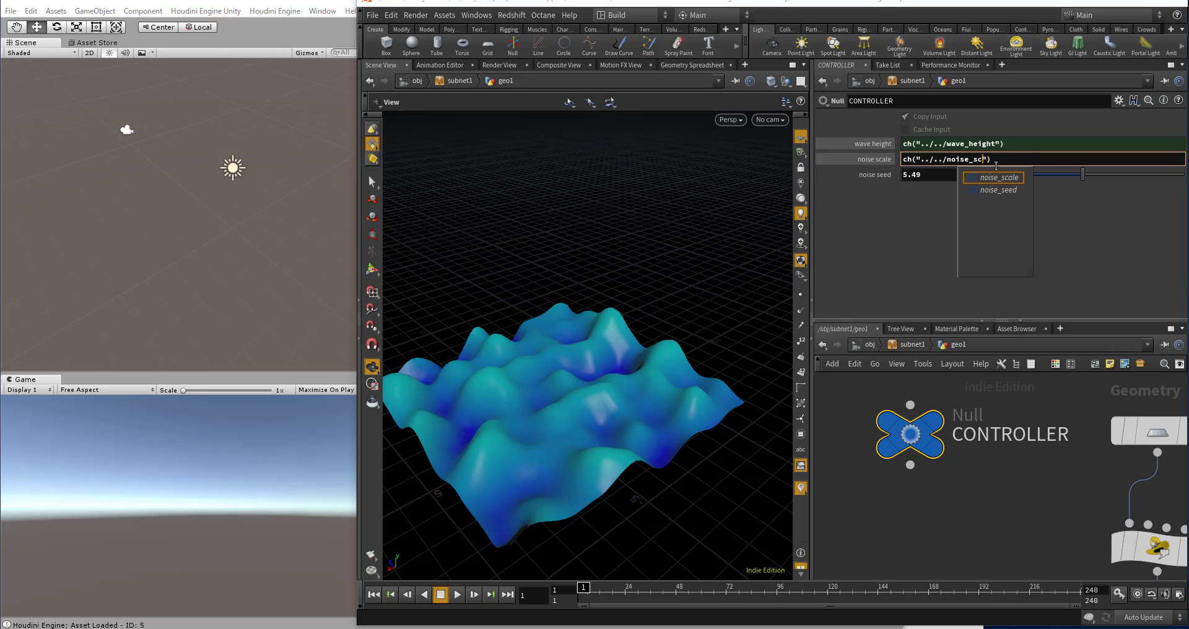
key("Return")
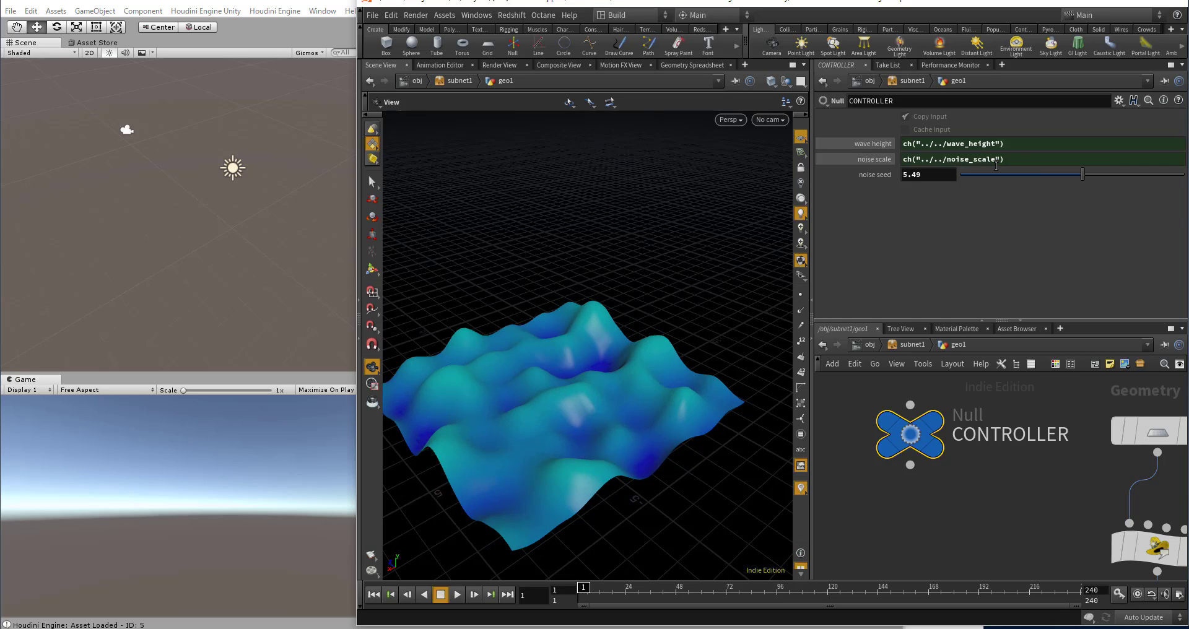
Step: Set CONTROLLER's noise seed to the expression ch("../../noise_seed")
left_click_drag(996, 162, 861, 173)
key("ctrl+c")
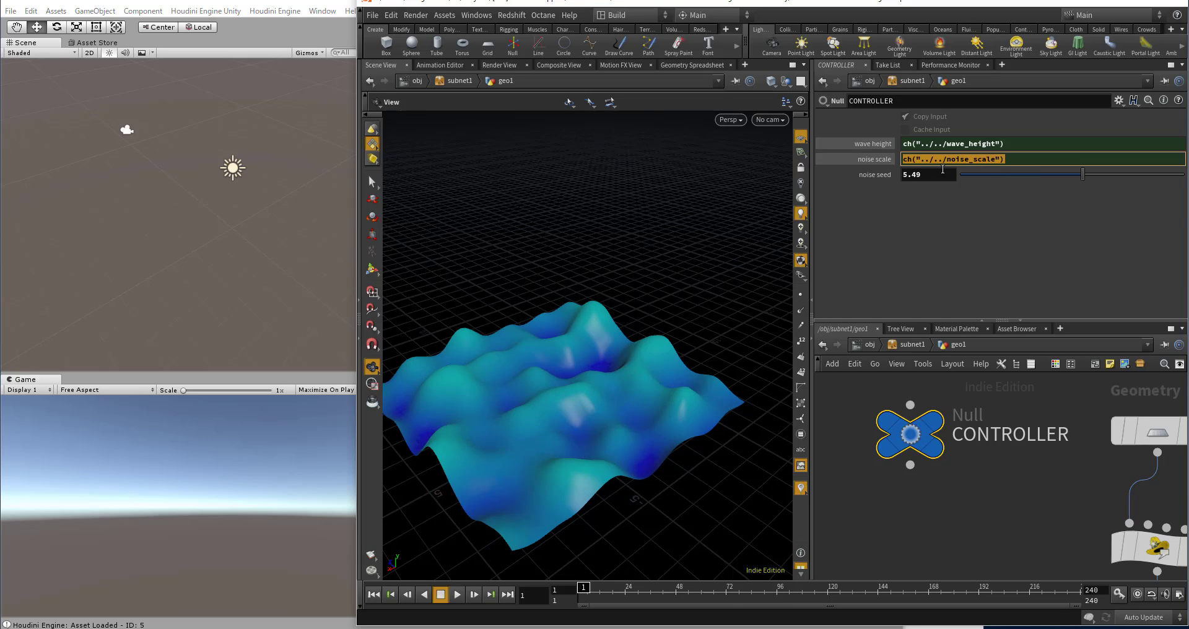
left_click_drag(945, 174, 850, 171)
key("ctrl+v")
double_click(986, 179)
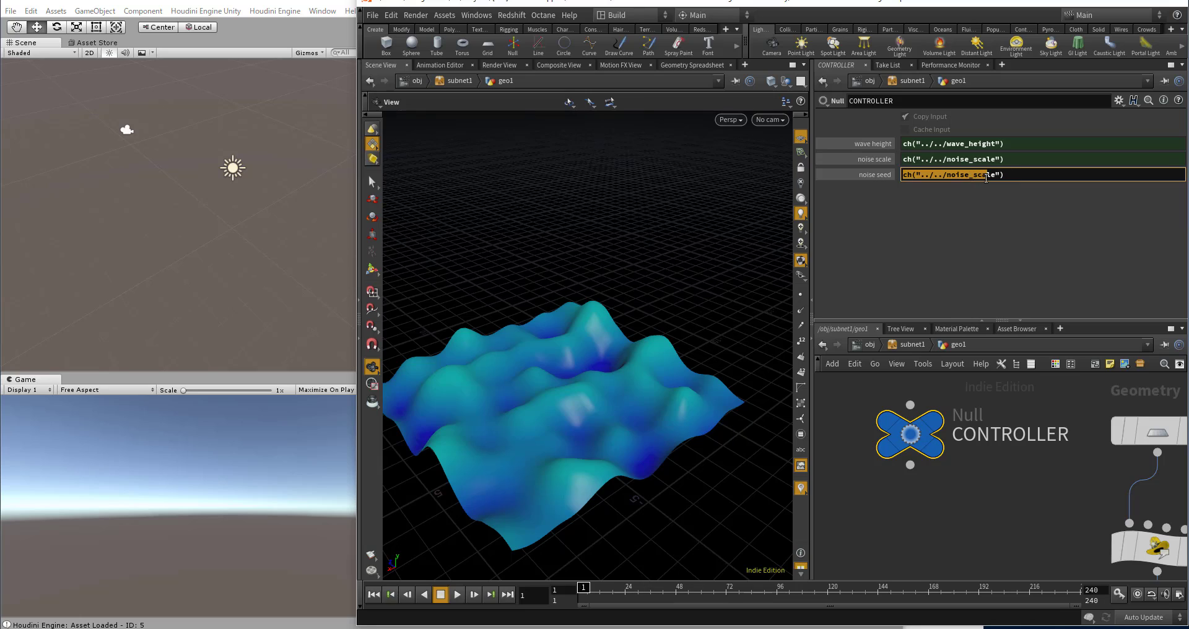
left_click(977, 177)
left_click_drag(973, 175, 995, 176)
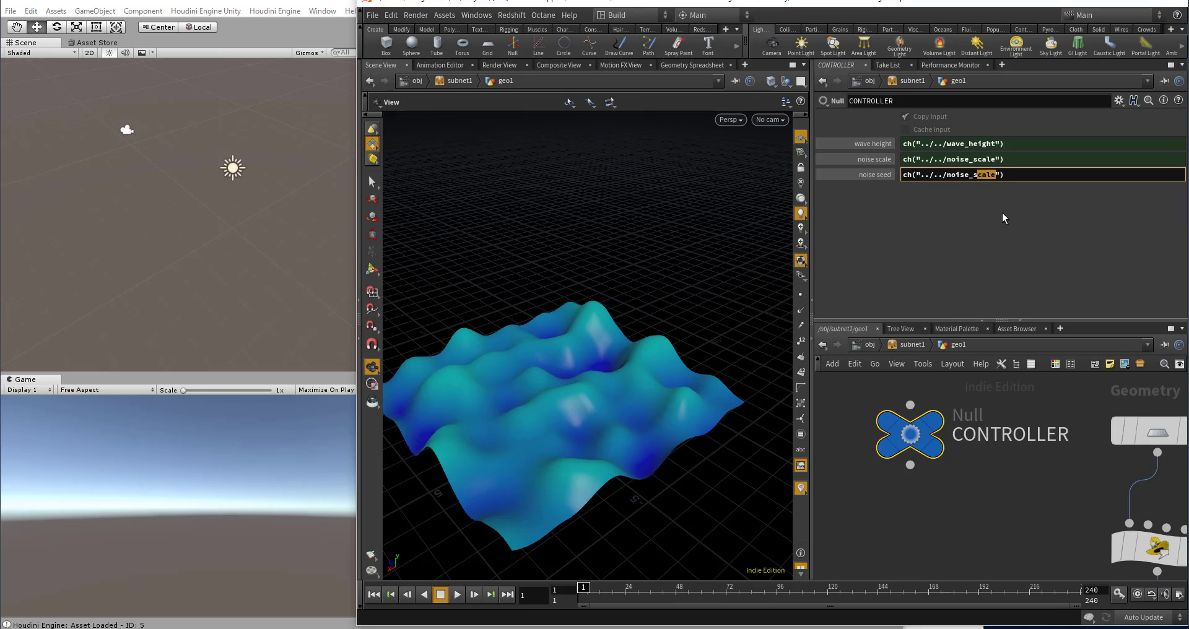
type("seed")
key("Return")
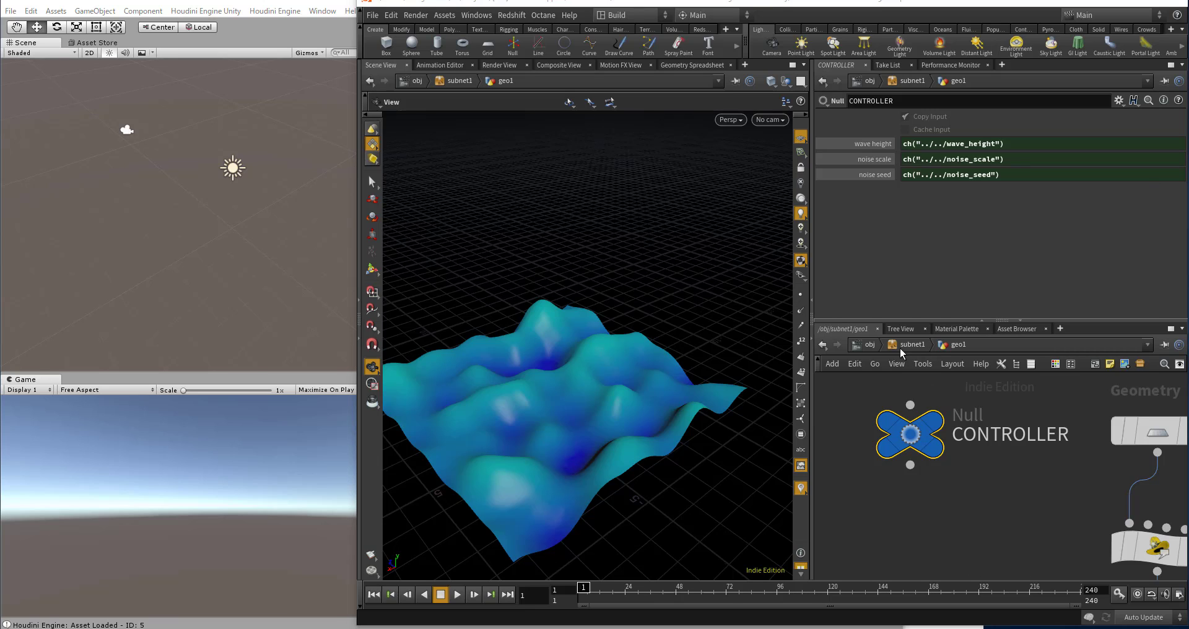
Step: Go back up to the obj level, save subnet1's node type and save the scene file
left_click(875, 347)
left_click(899, 445)
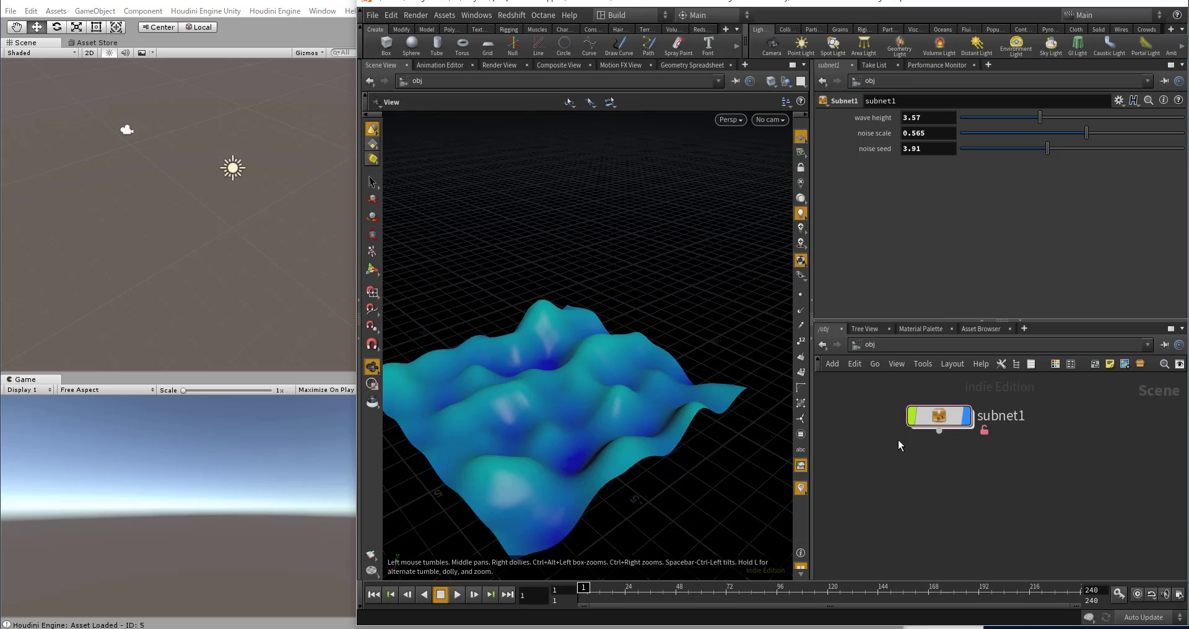
left_click(869, 347)
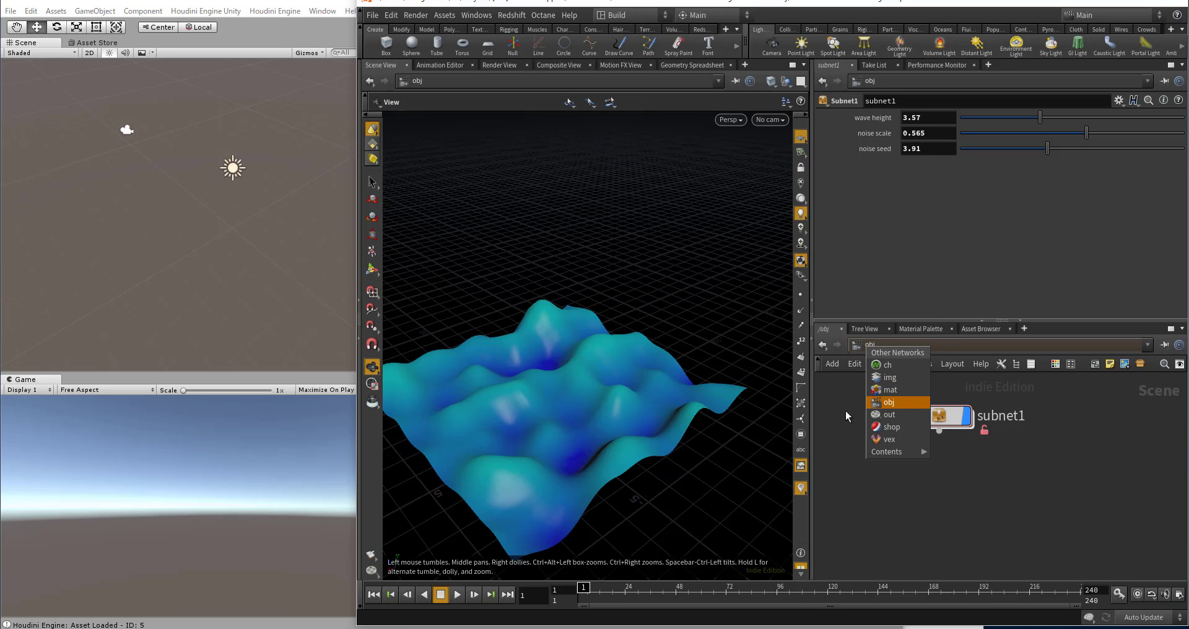
left_click(938, 444)
right_click(936, 415)
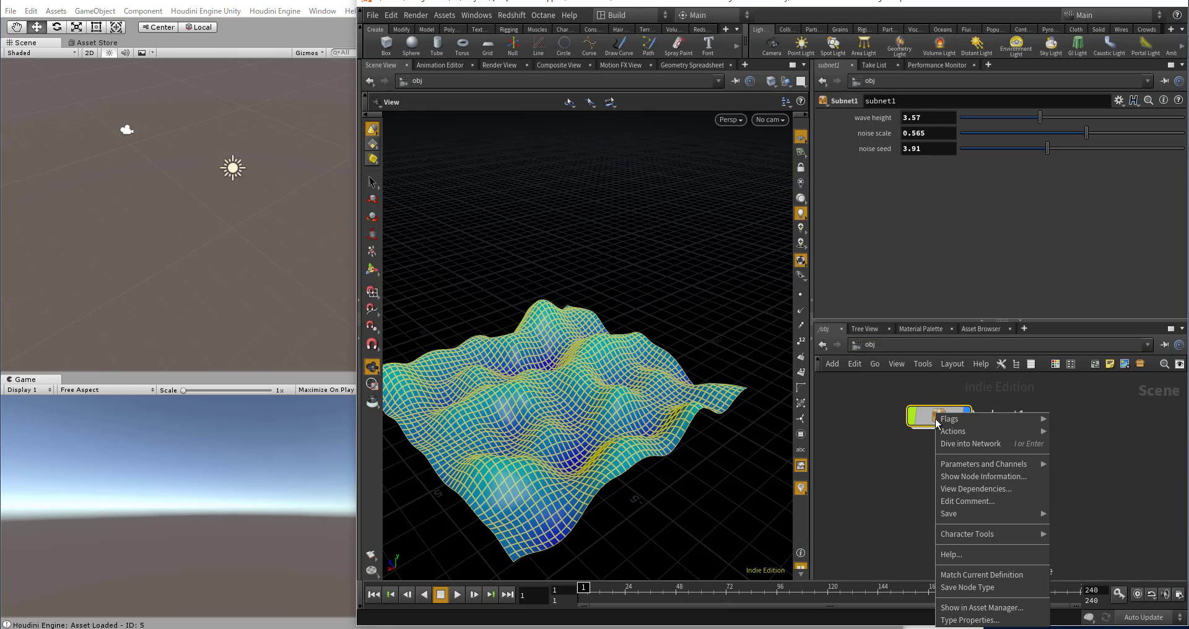
left_click(950, 589)
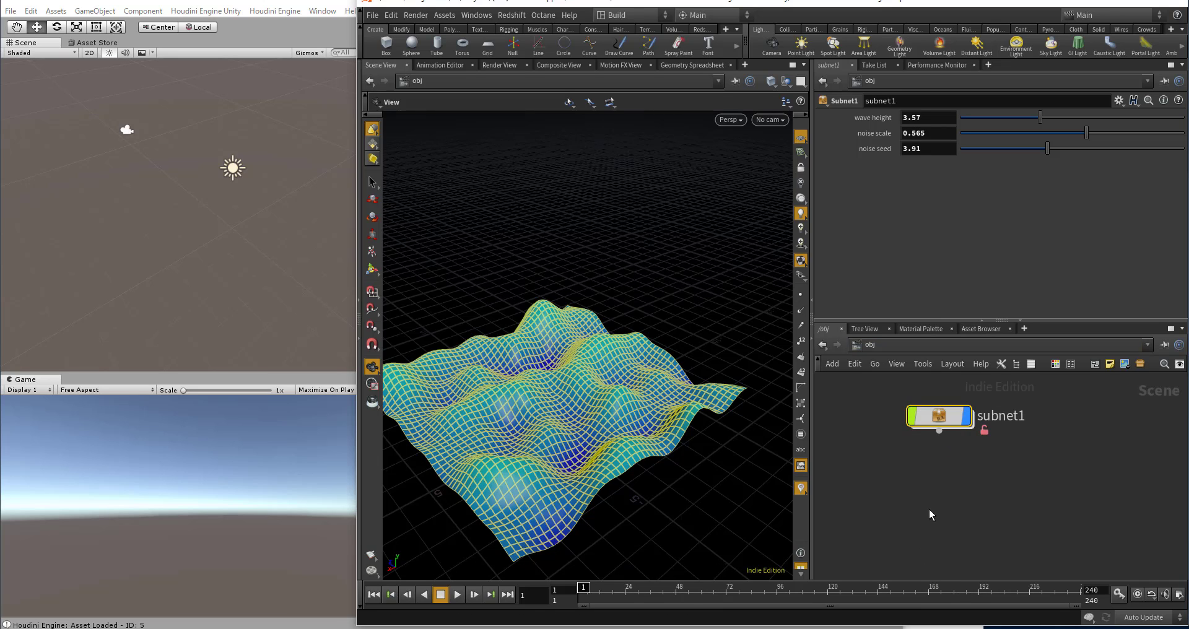
key("ctrl+s")
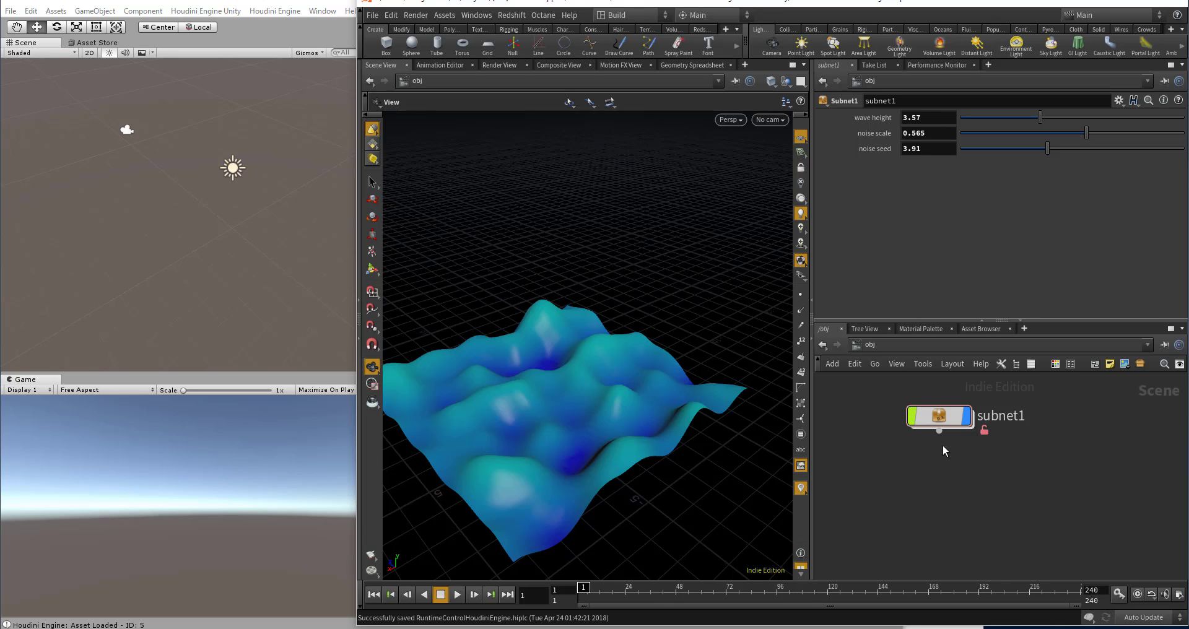
Step: Inside geo1, turn off the template flag on the color1 node, keep its display flag on, and save the scene
double_click(943, 420)
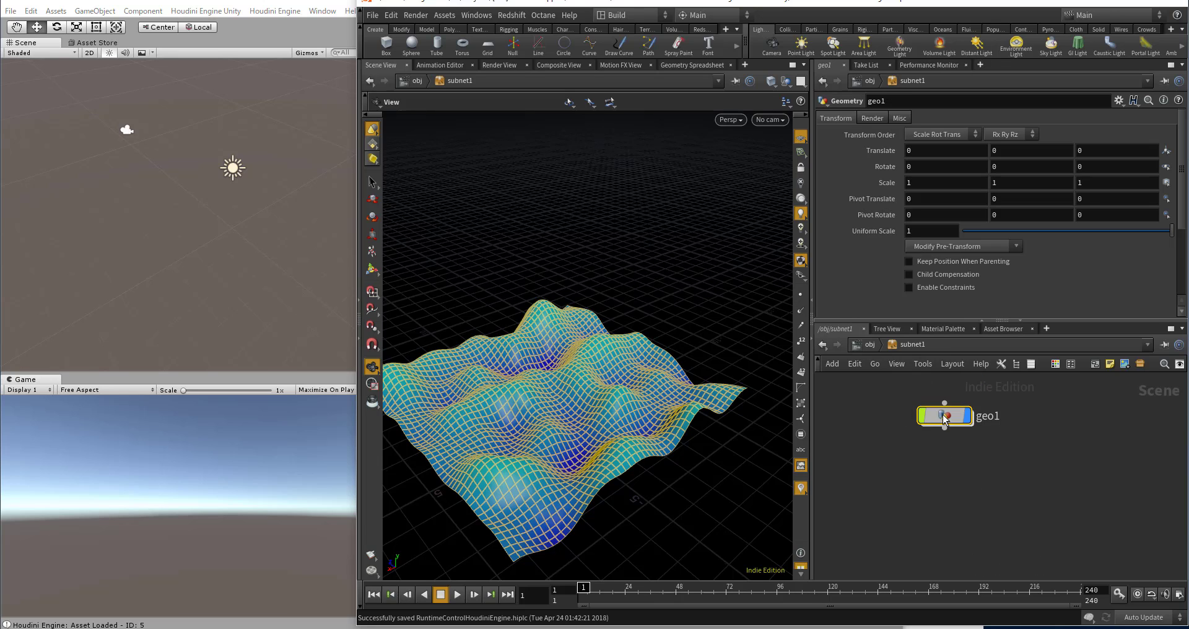
double_click(944, 419)
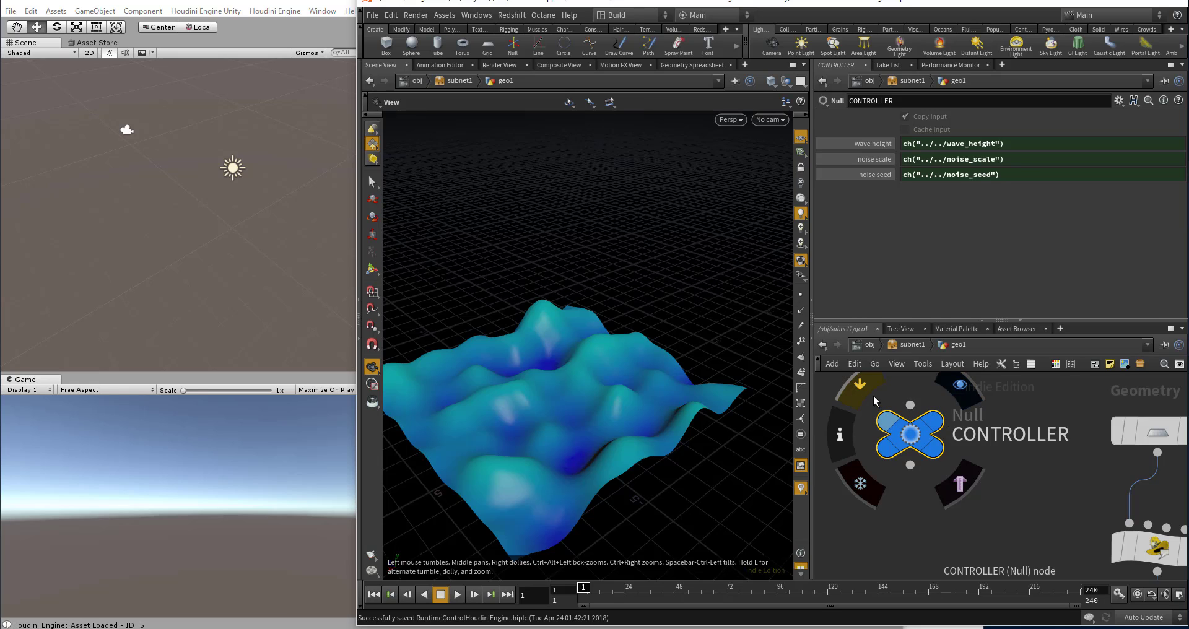
scroll(864, 388, "down", 3)
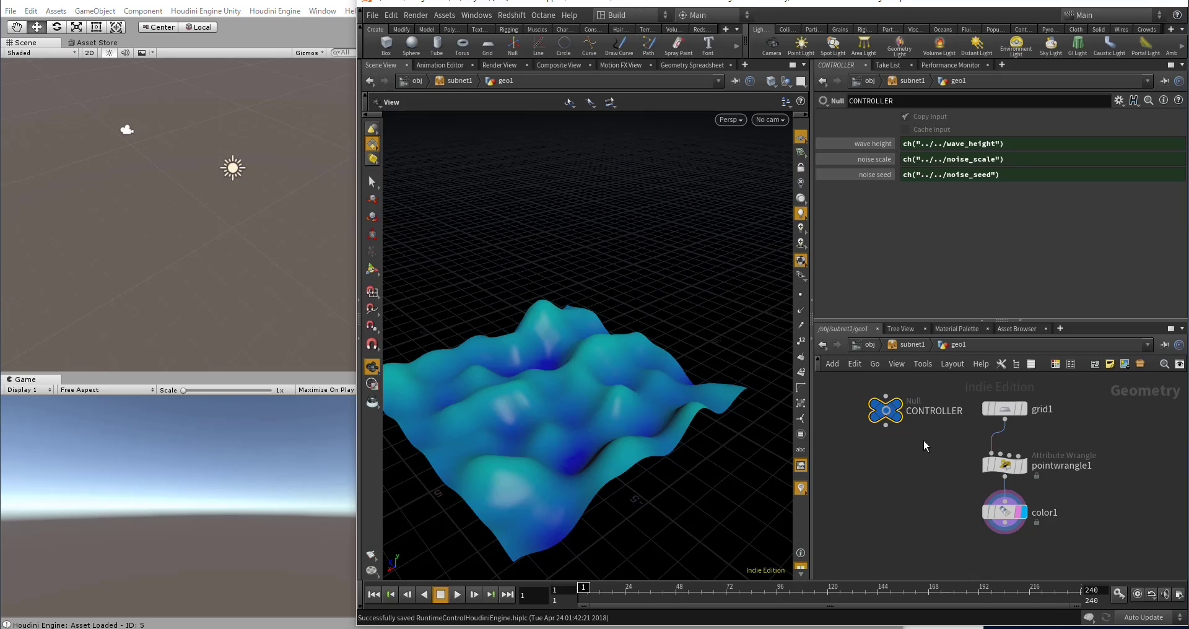
scroll(959, 510, "up", 2)
scroll(951, 500, "down", 1)
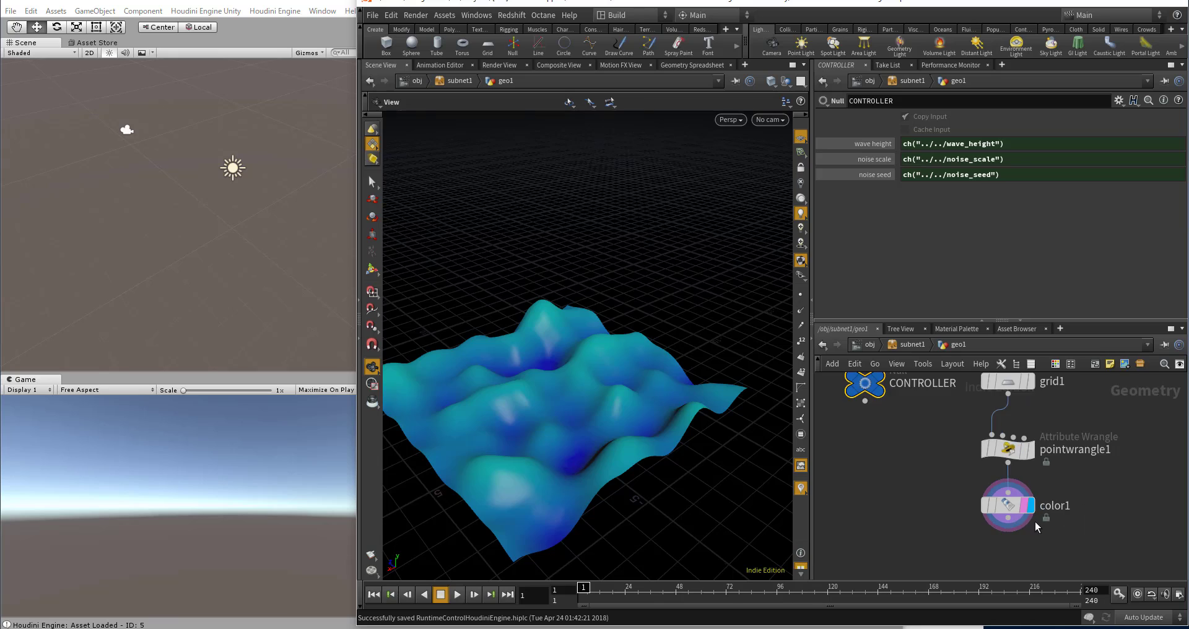
scroll(1035, 522, "up", 3)
mouse_move(1030, 502)
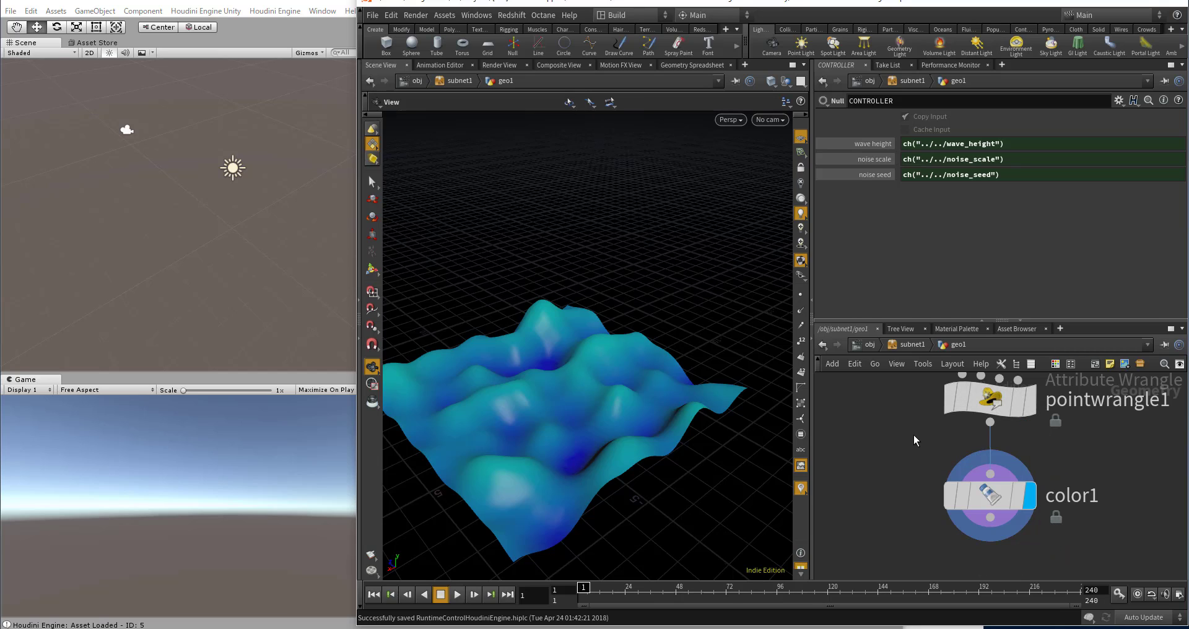
scroll(913, 435, "down", 2)
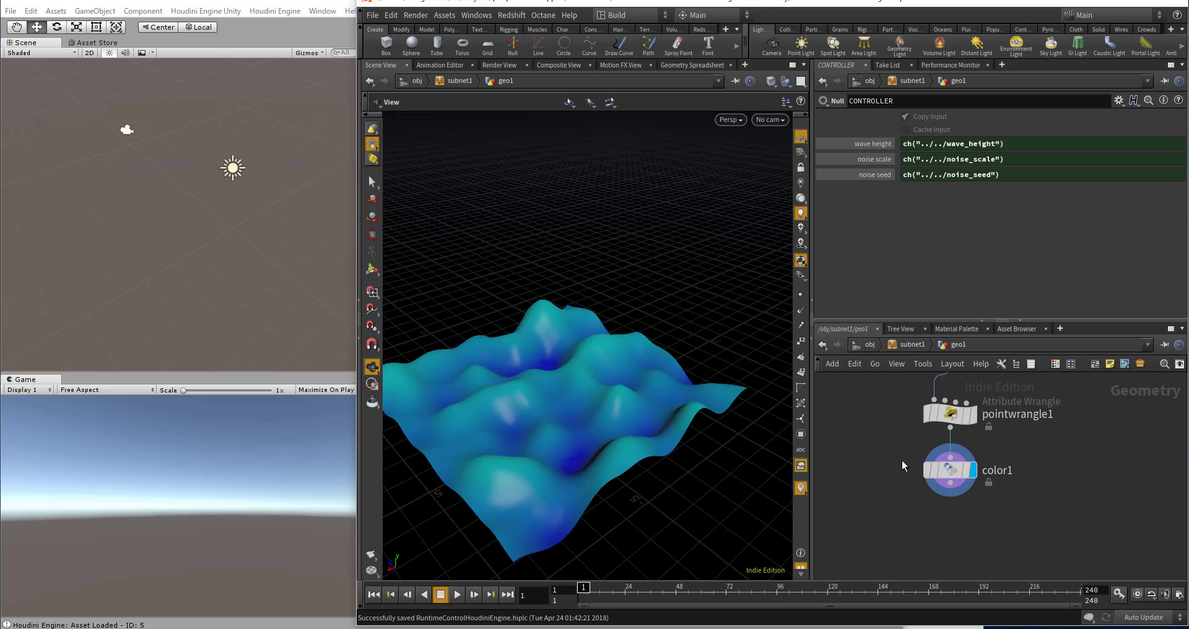
scroll(978, 483, "up", 4)
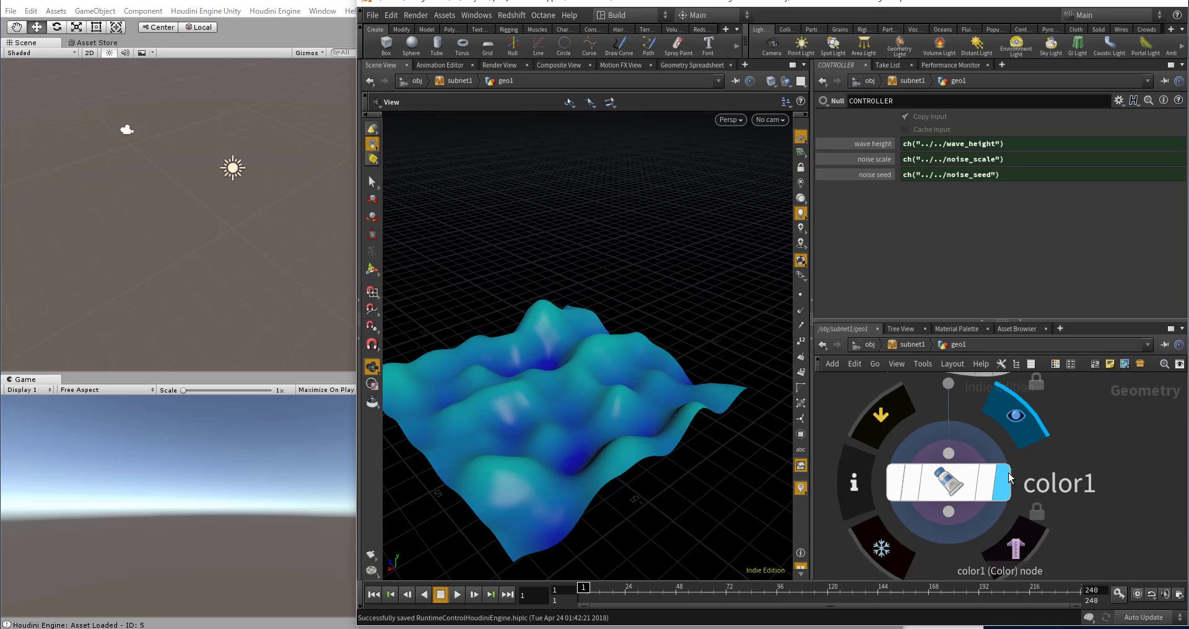
scroll(948, 482, "down", 5)
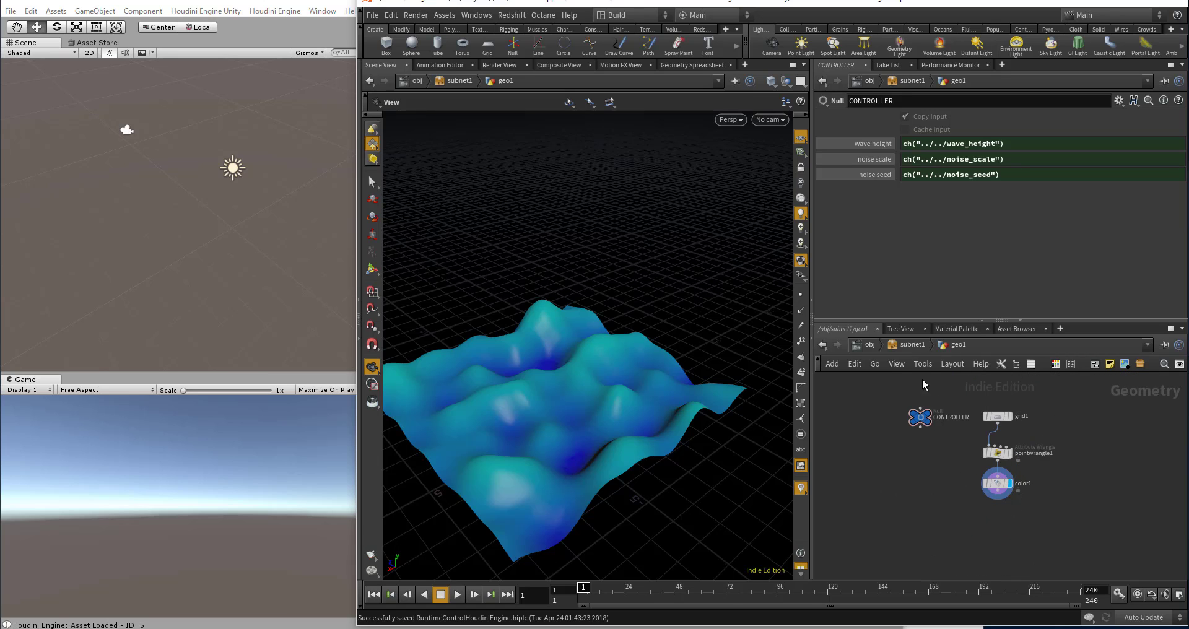
Step: Return to the obj level and save subnet1's node type again with the updated network
left_click(868, 345)
right_click(940, 416)
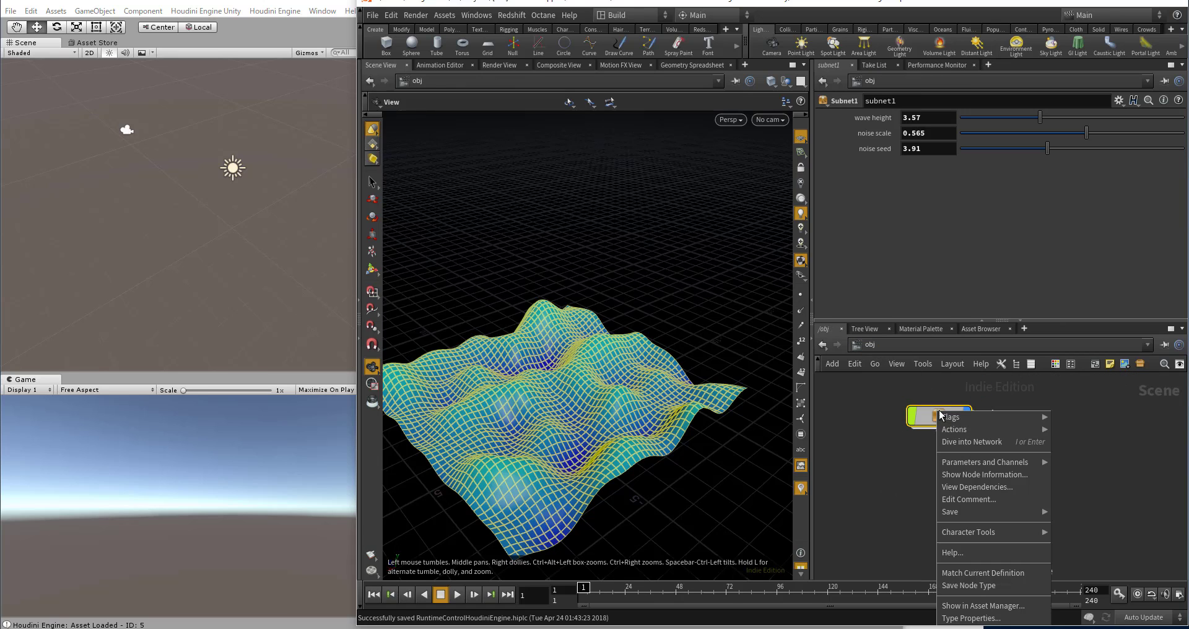
left_click(971, 588)
Step: Switch to the Explorer folder holding the Houdini files, import sampleasset.hda into Unity's Assets folder and select it there
left_click(912, 519)
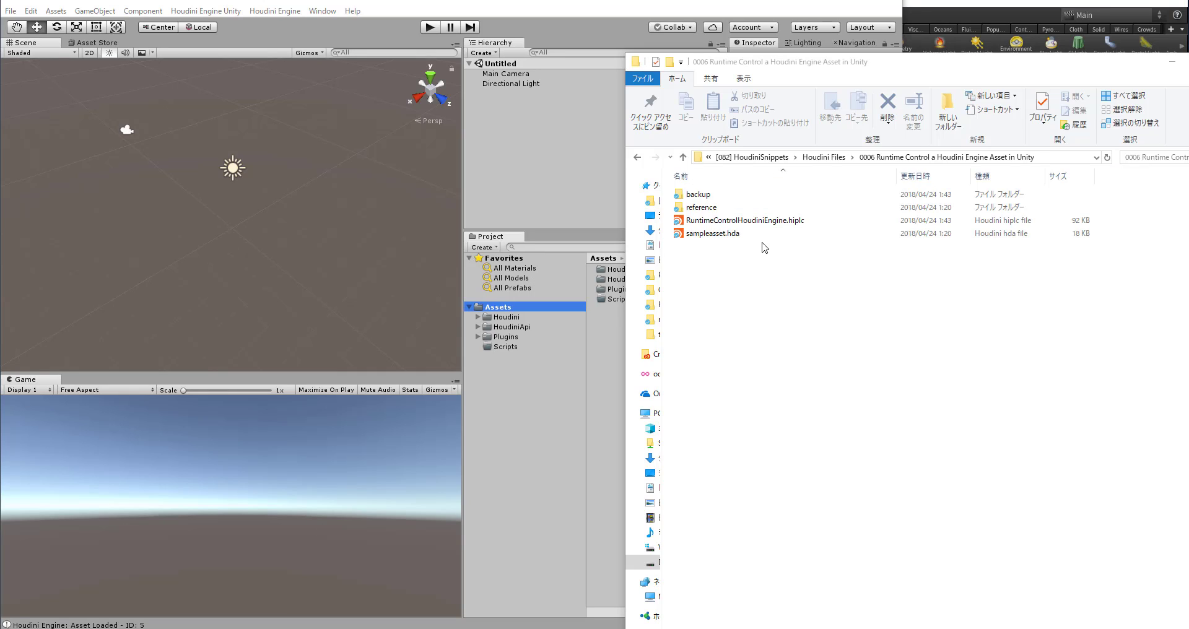
left_click(710, 235)
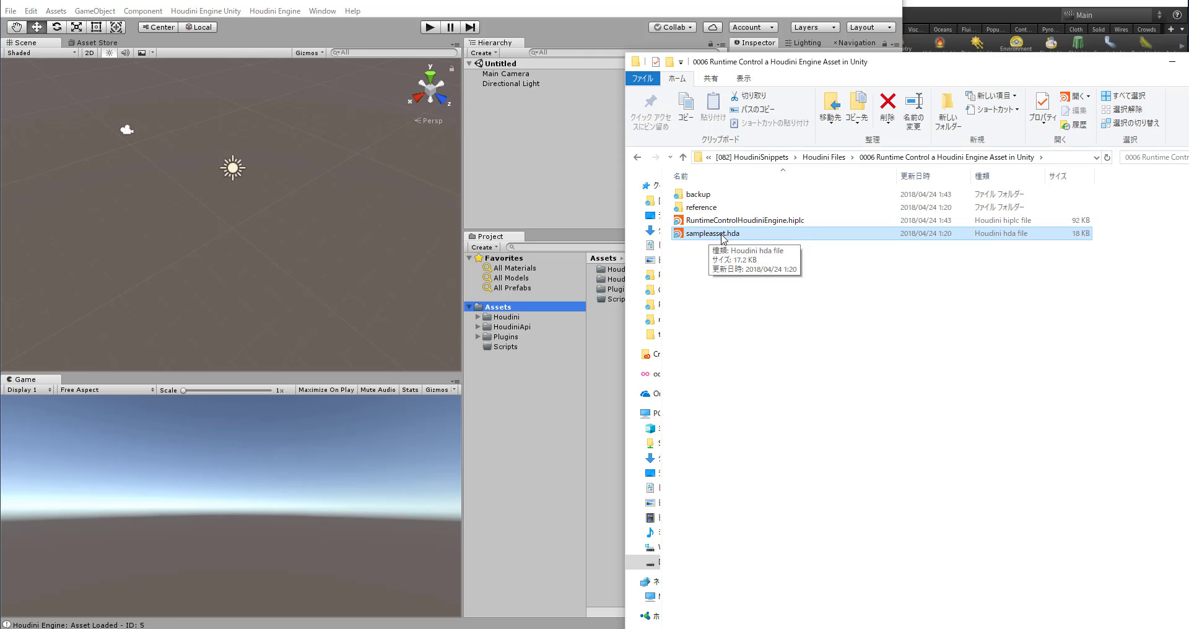
left_click_drag(800, 62, 876, 48)
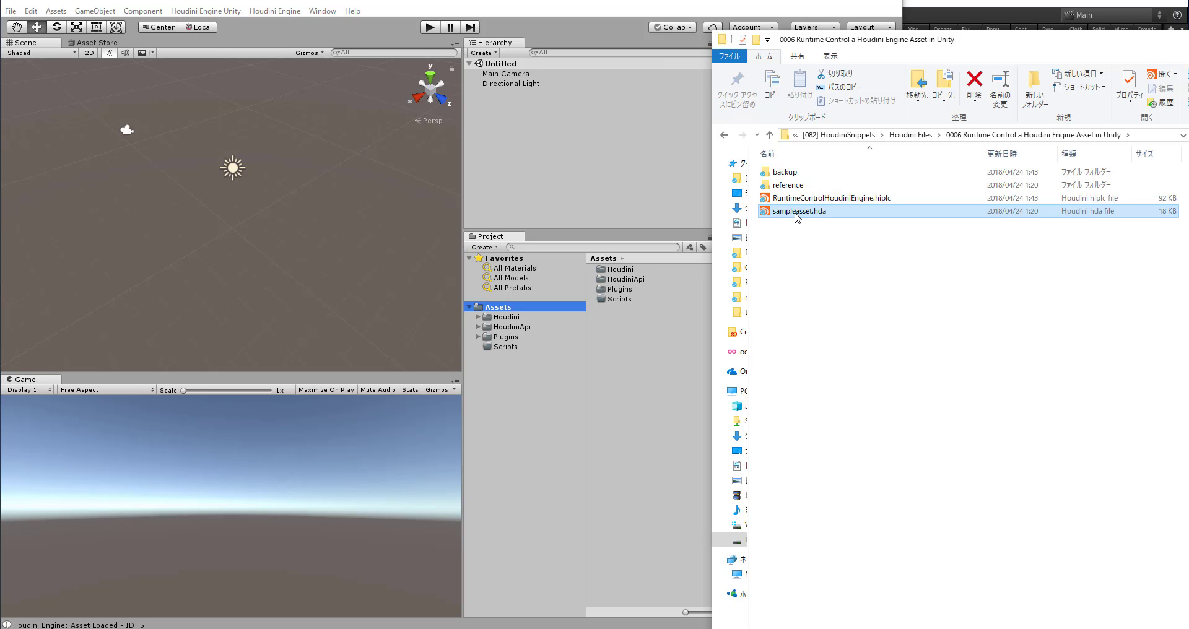
left_click_drag(798, 217, 519, 305)
left_click(628, 310)
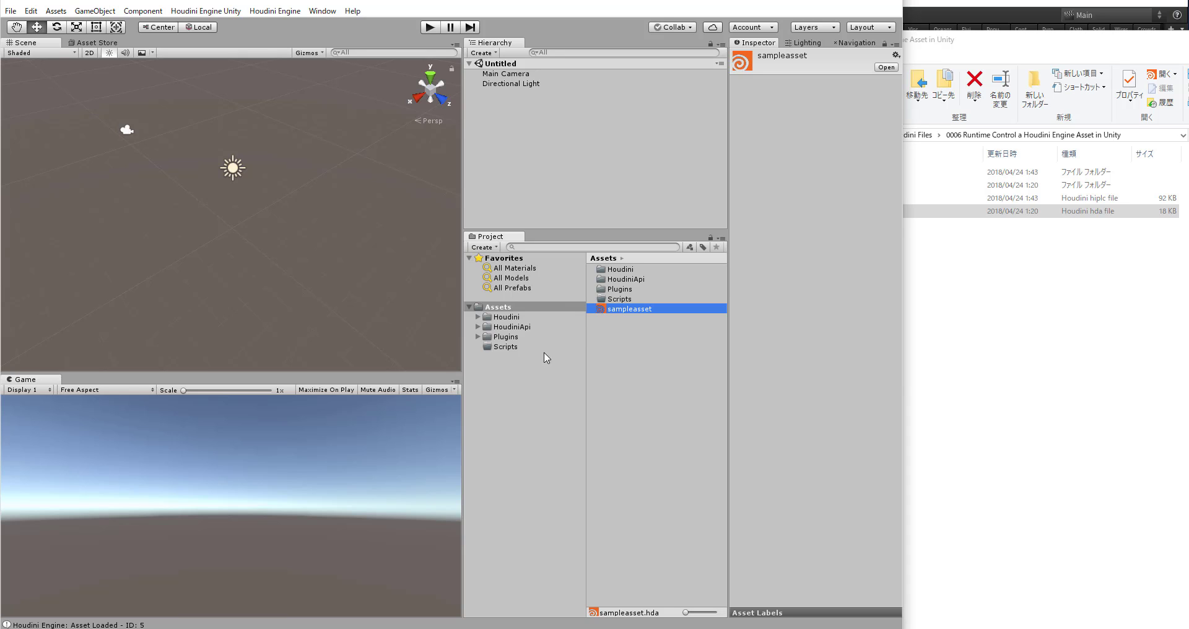
Step: Create a new folder named HoudiniAsset inside the project's Assets folder
right_click(506, 307)
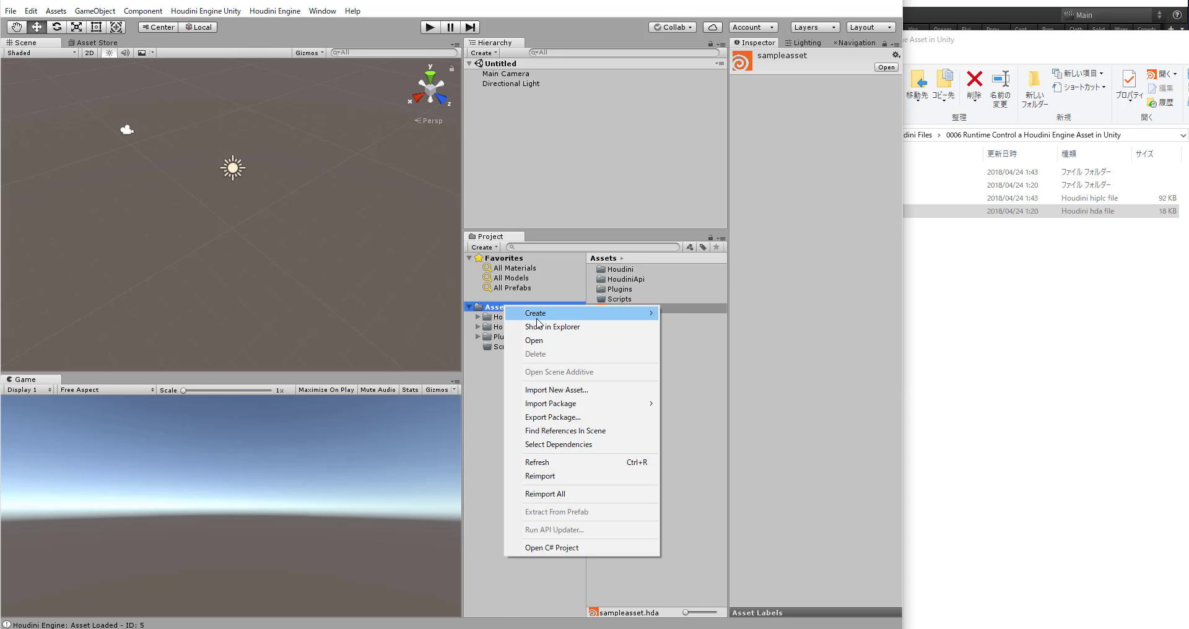
mouse_move(536, 316)
left_click(409, 231)
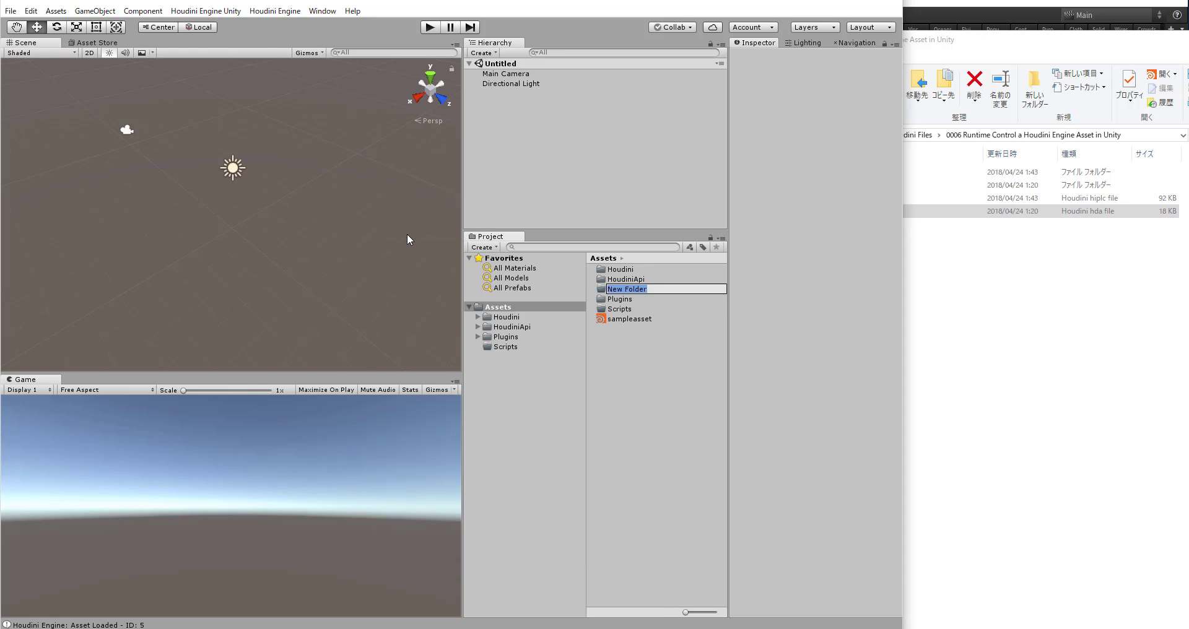
type("Houdini")
key("BackSpace")
type("Asset")
key("Return")
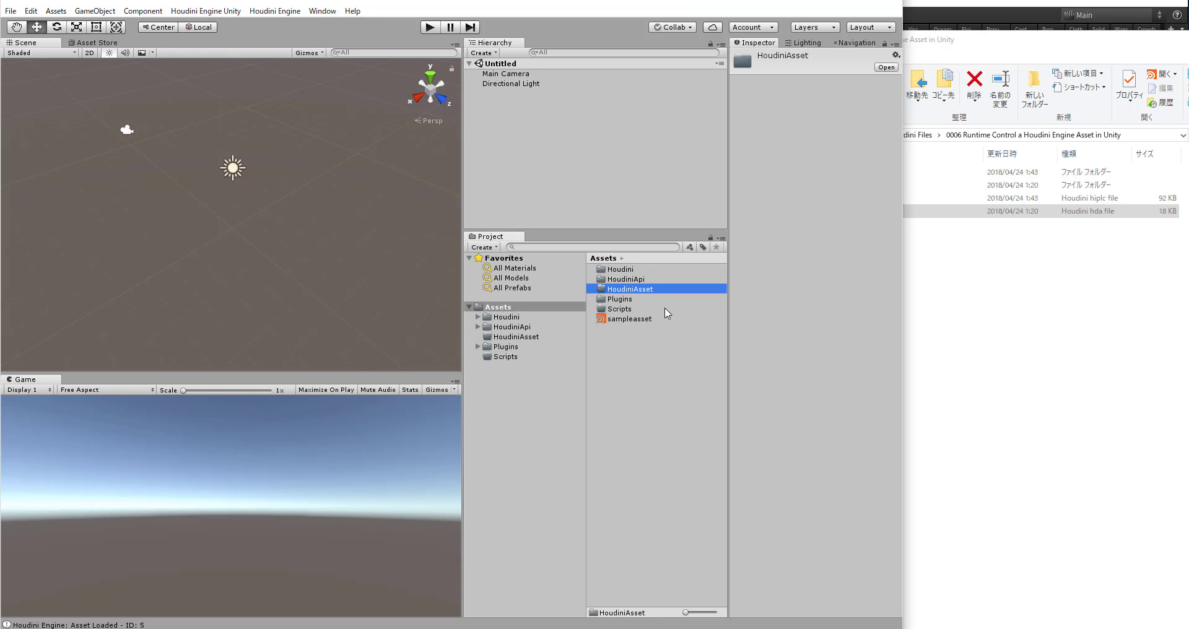
Step: Move sampleasset into the HoudiniAsset folder, add it from there to the scene hierarchy, and widen the Inspector
left_click_drag(643, 324, 653, 287)
double_click(636, 294)
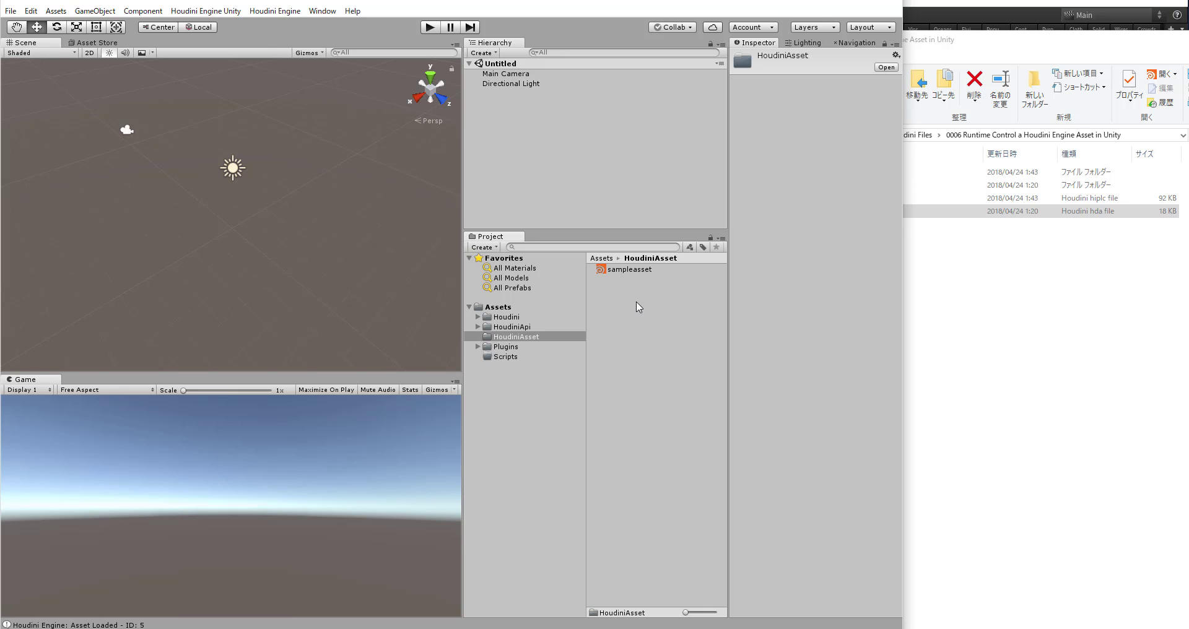
left_click_drag(618, 270, 594, 165)
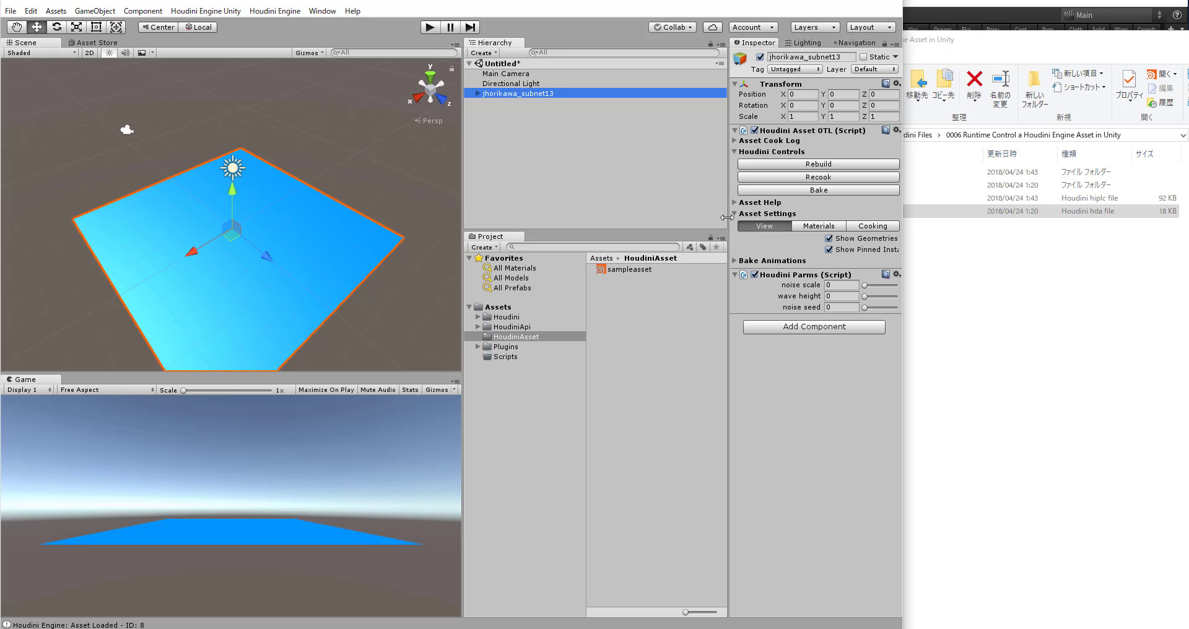
left_click_drag(727, 217, 685, 216)
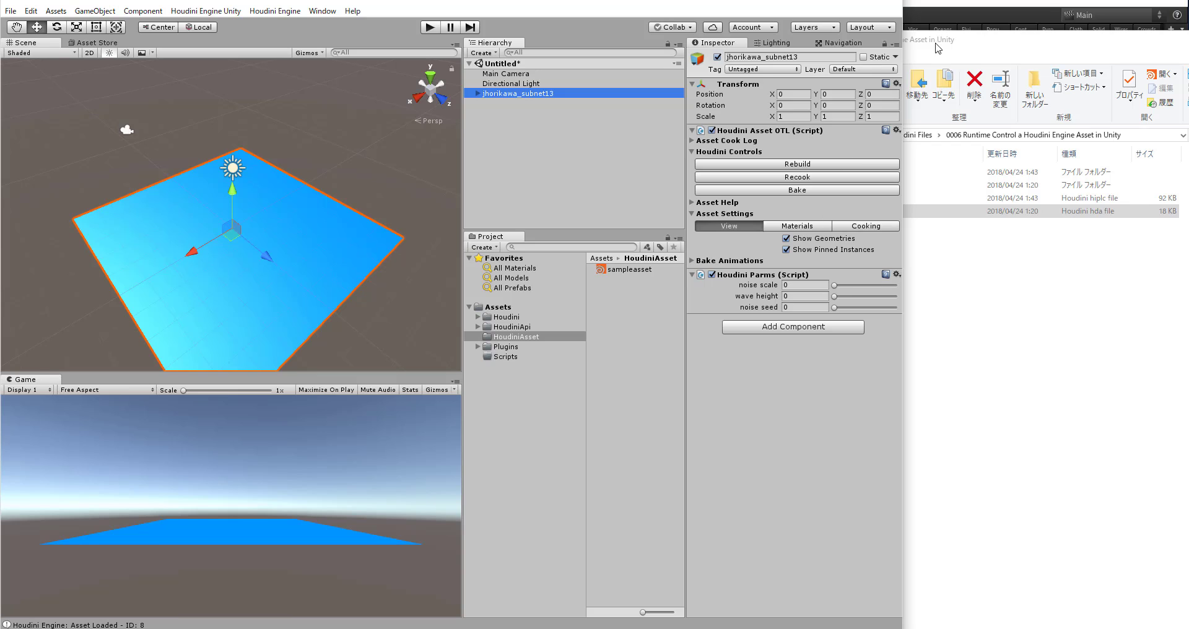
Step: Check subnet1's parameters in Houdini, return to Unity and set noise scale to about 0.54, wave height 2.14 and noise seed 4.69
left_click(957, 15)
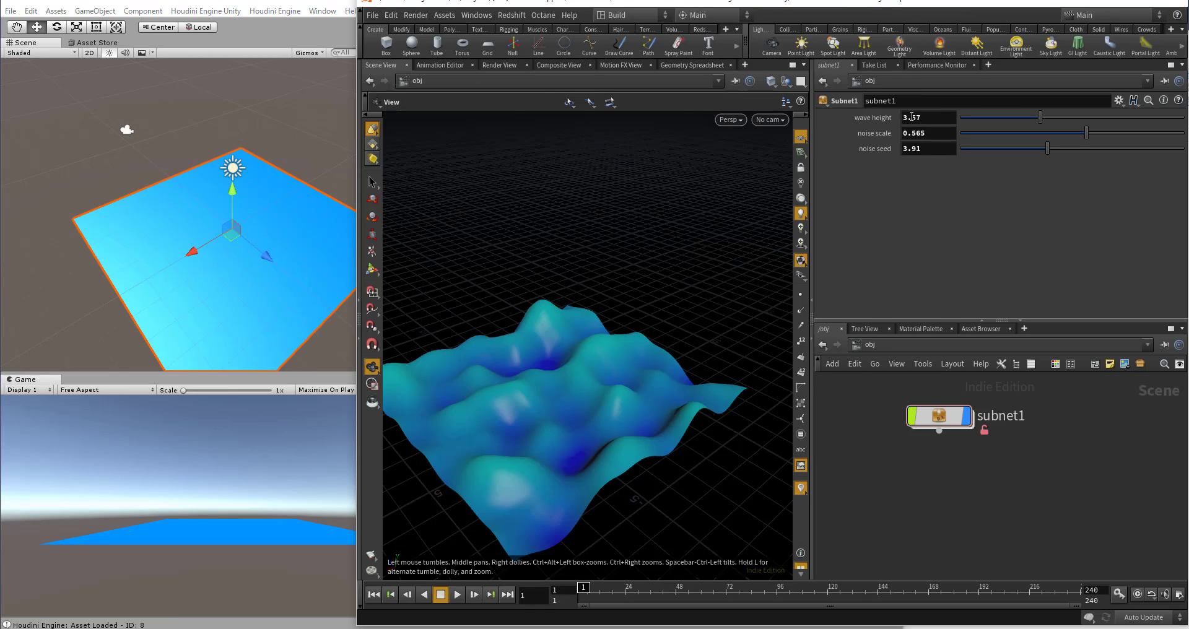
left_click(312, 3)
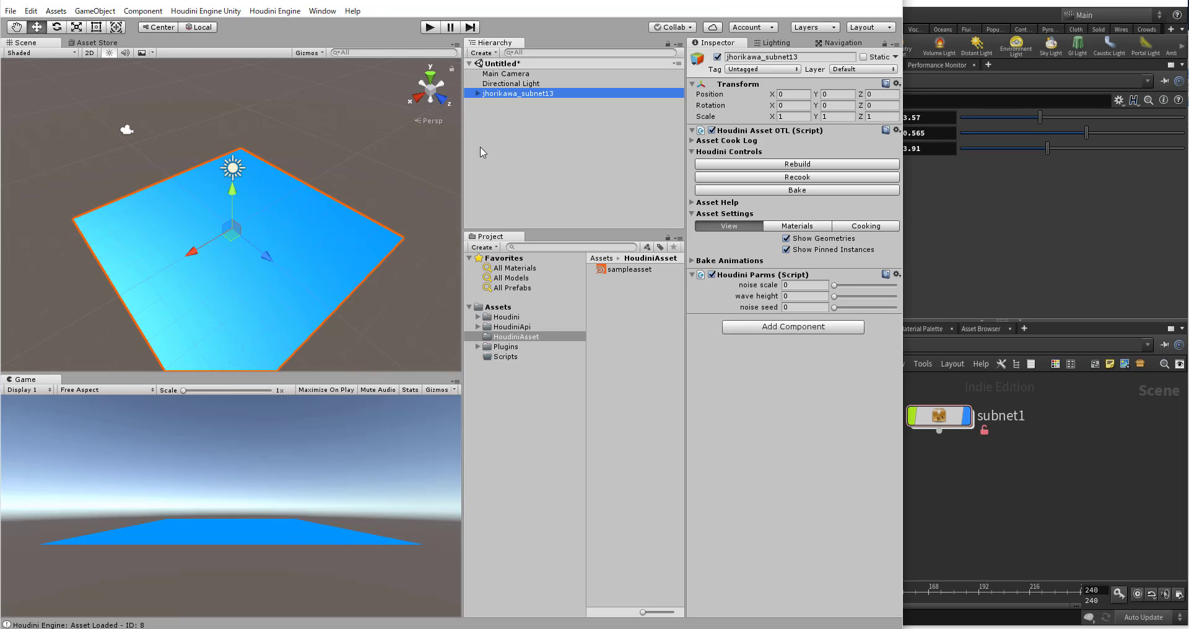
left_click_drag(835, 285, 863, 309)
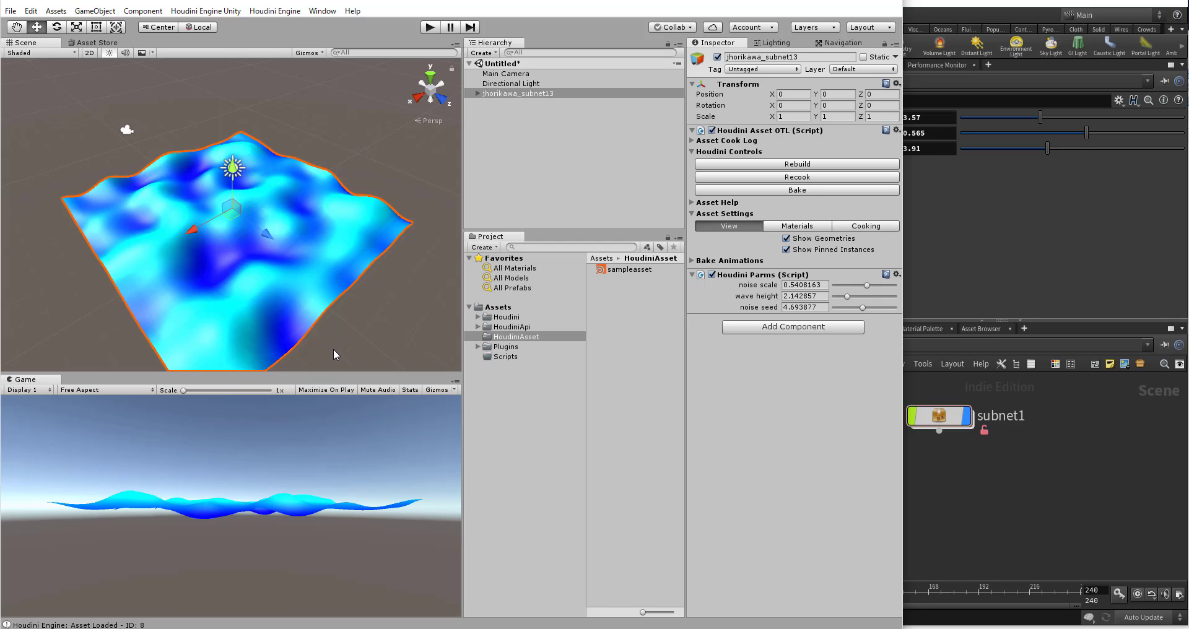
left_click(471, 124)
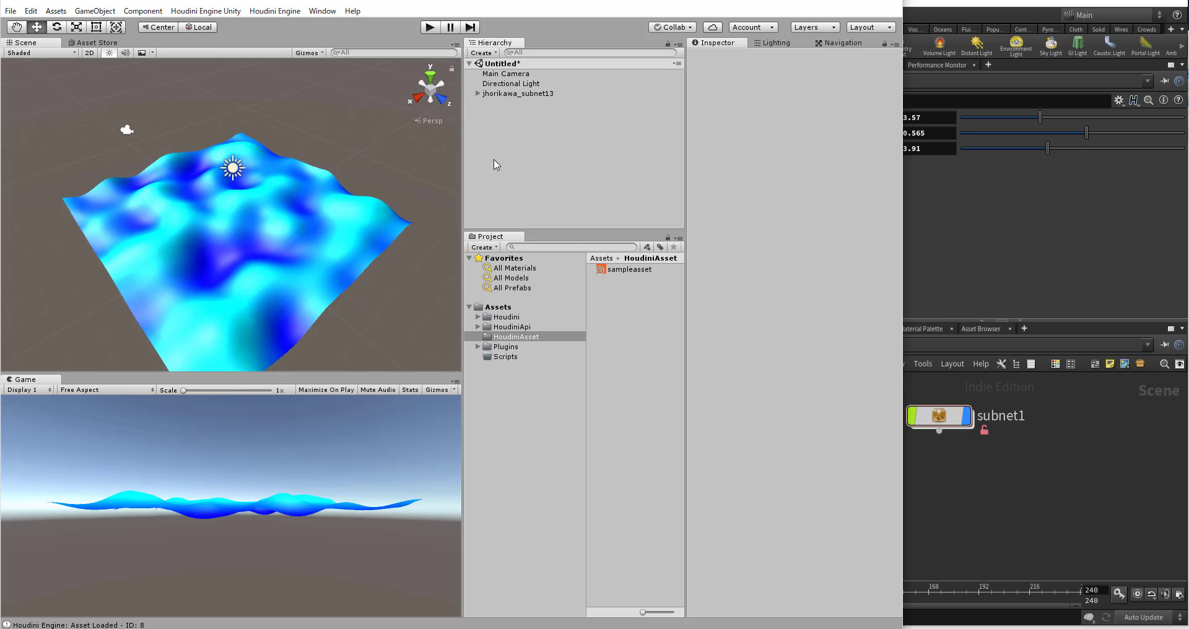
Step: Run the scene briefly in play mode, stop it, and enlarge the Game view's height
left_click(429, 27)
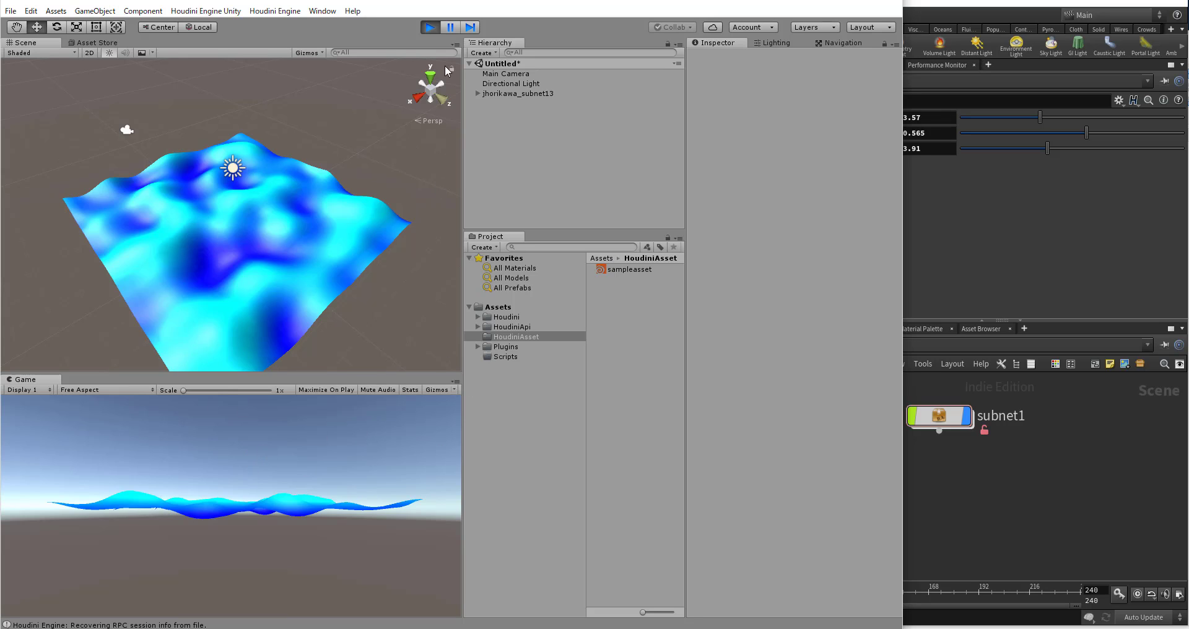
left_click(429, 27)
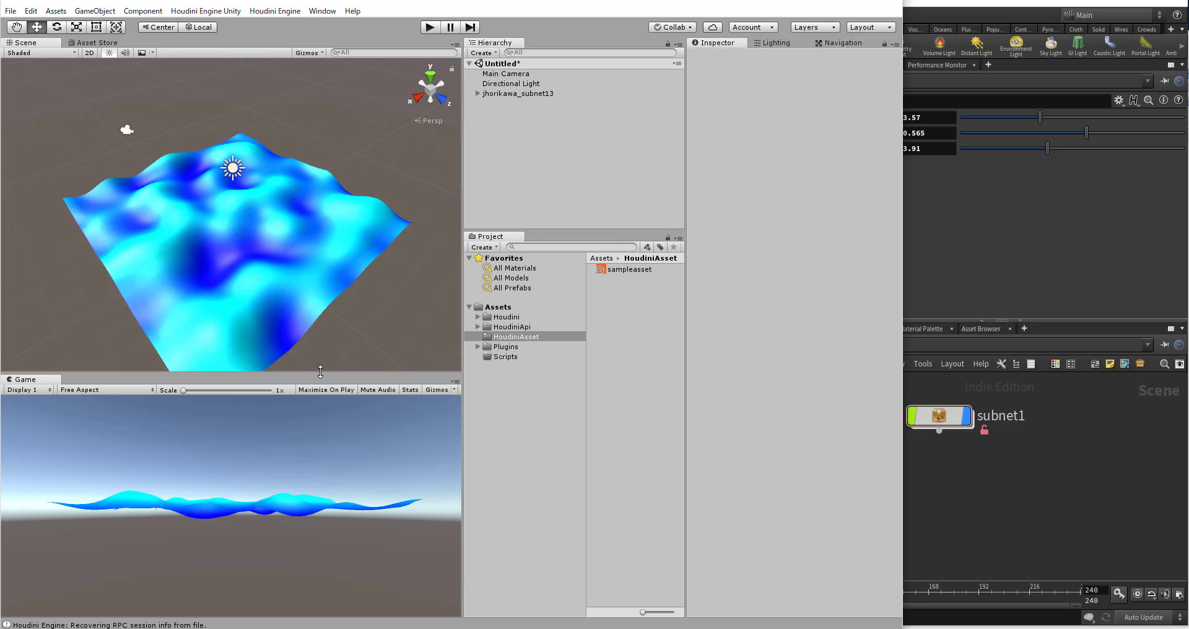
left_click_drag(319, 374, 297, 330)
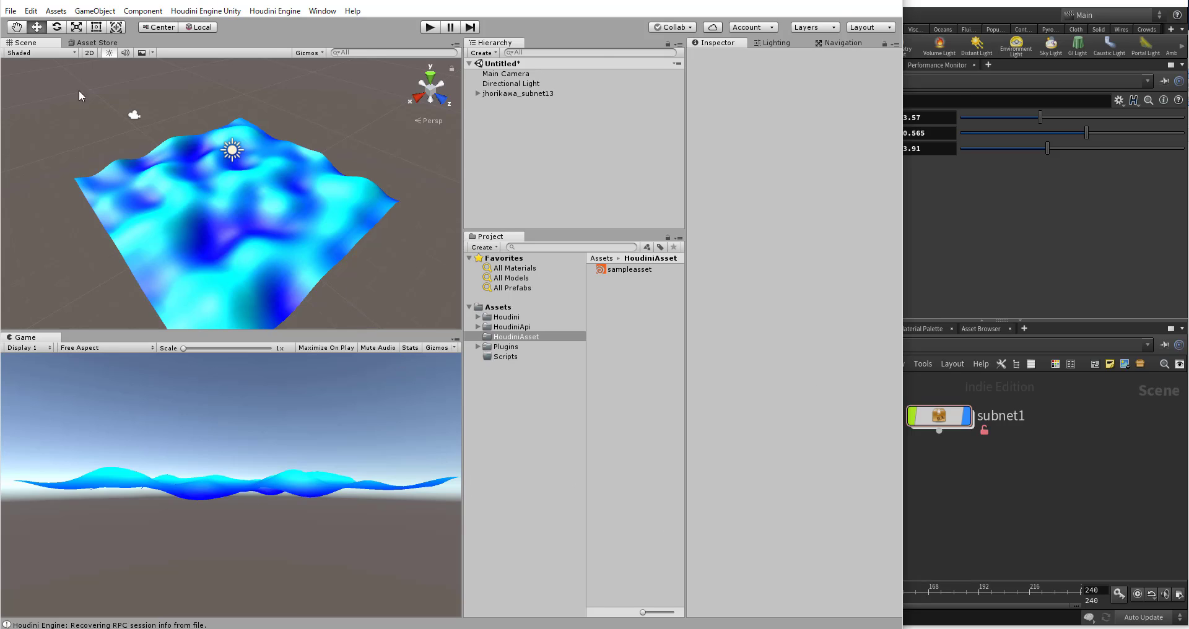
left_click(11, 10)
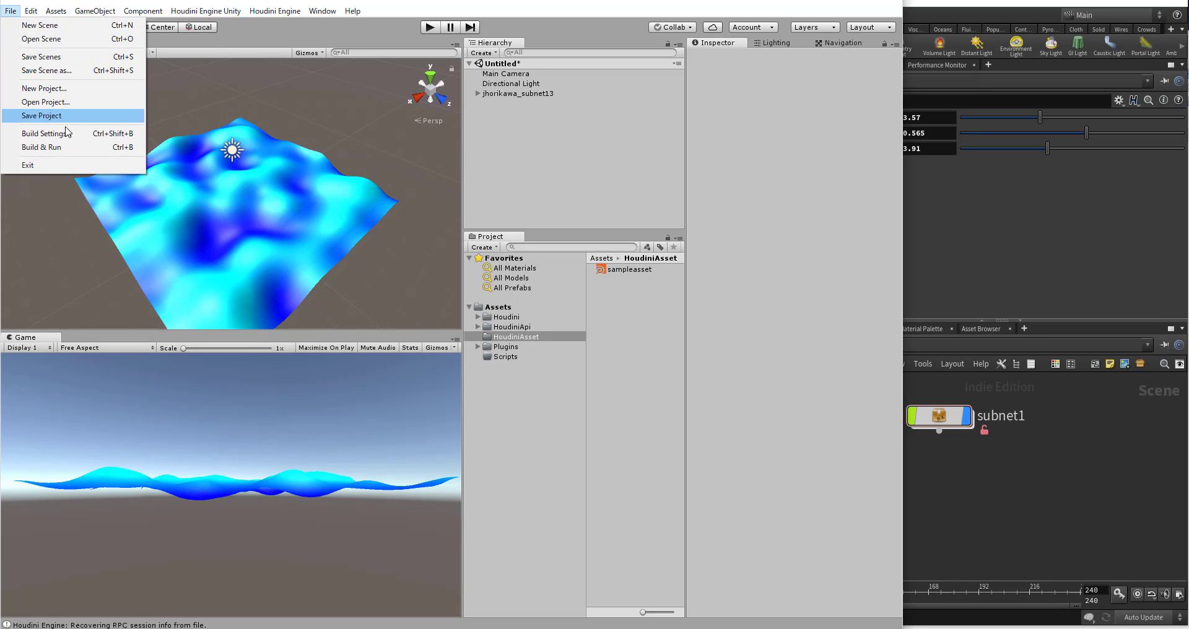
left_click(547, 165)
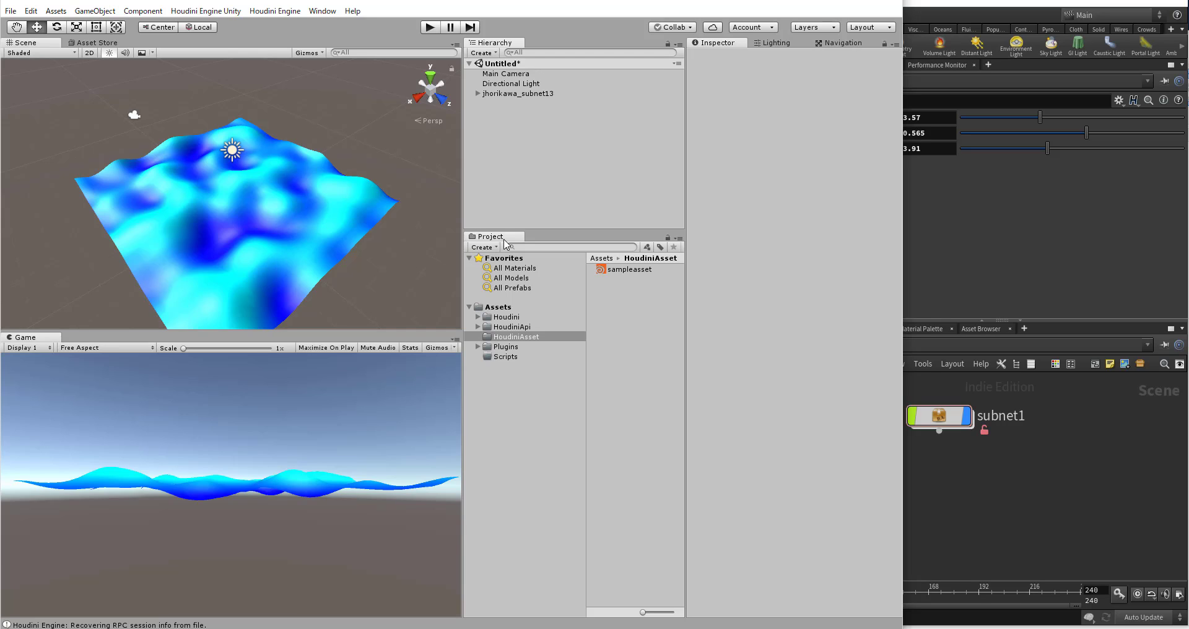
Step: Review the wave height, noise scale and noise seed parameters in Houdini, then return to Unity and open the Scripts folder
left_click(1001, 206)
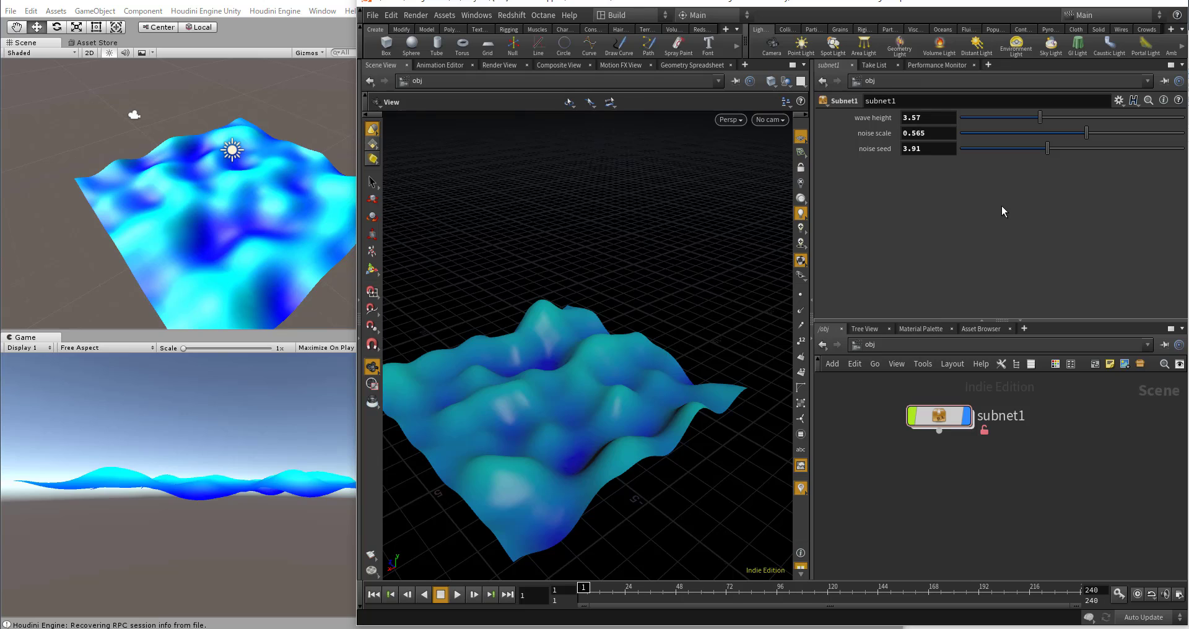
left_click(329, 203)
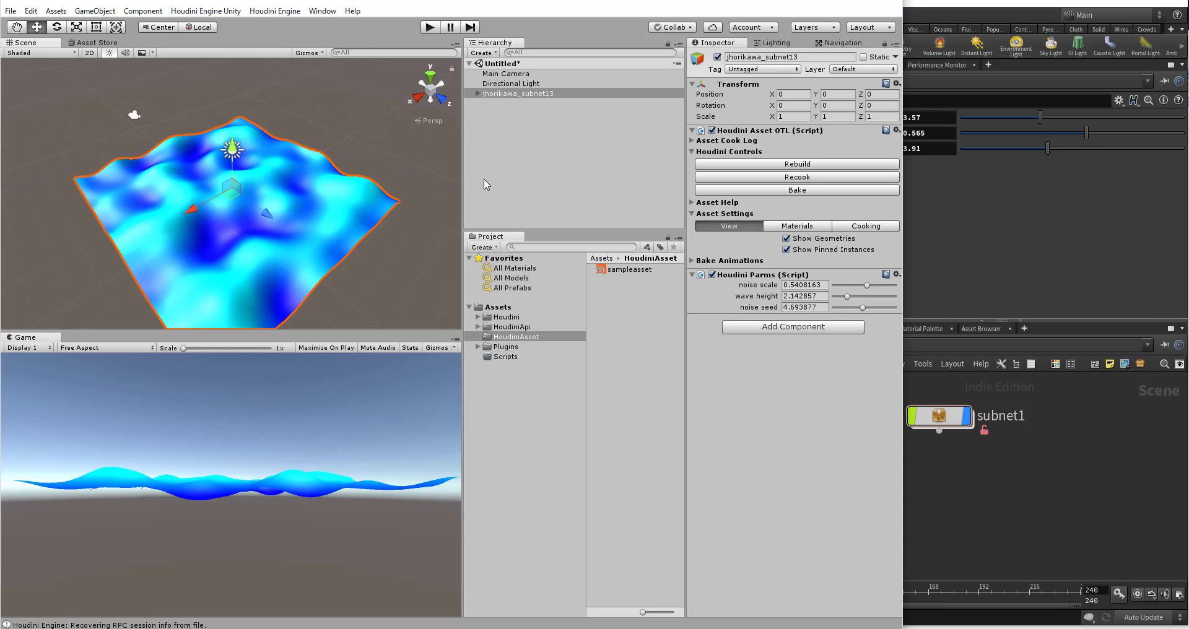
left_click(495, 471)
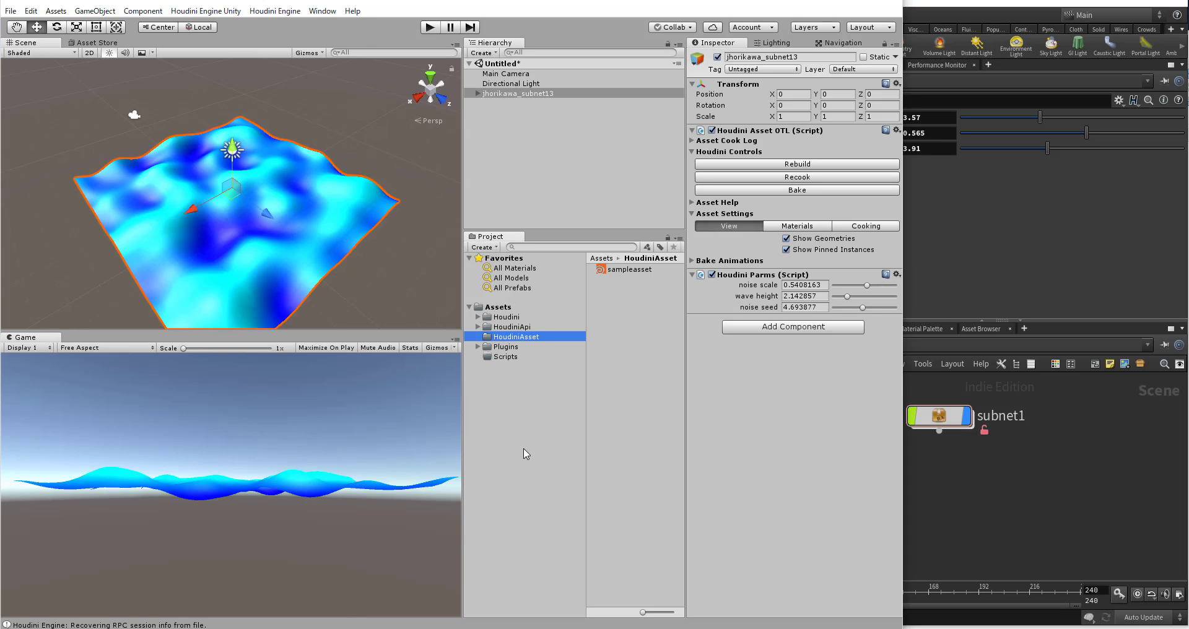
left_click(542, 358)
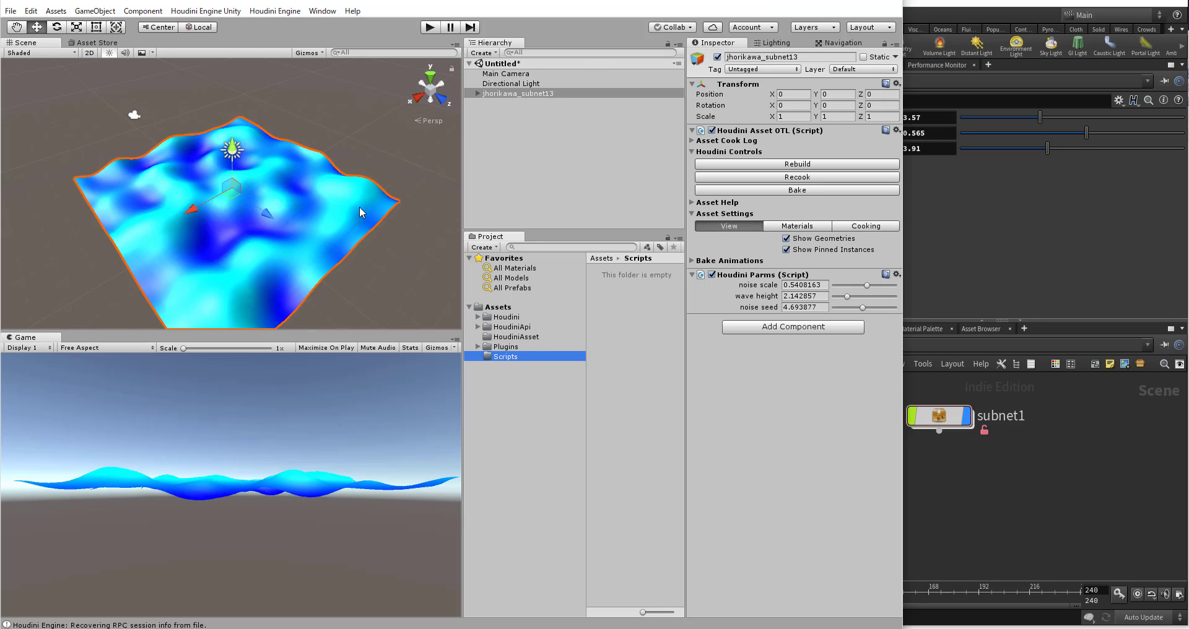
left_click(506, 181)
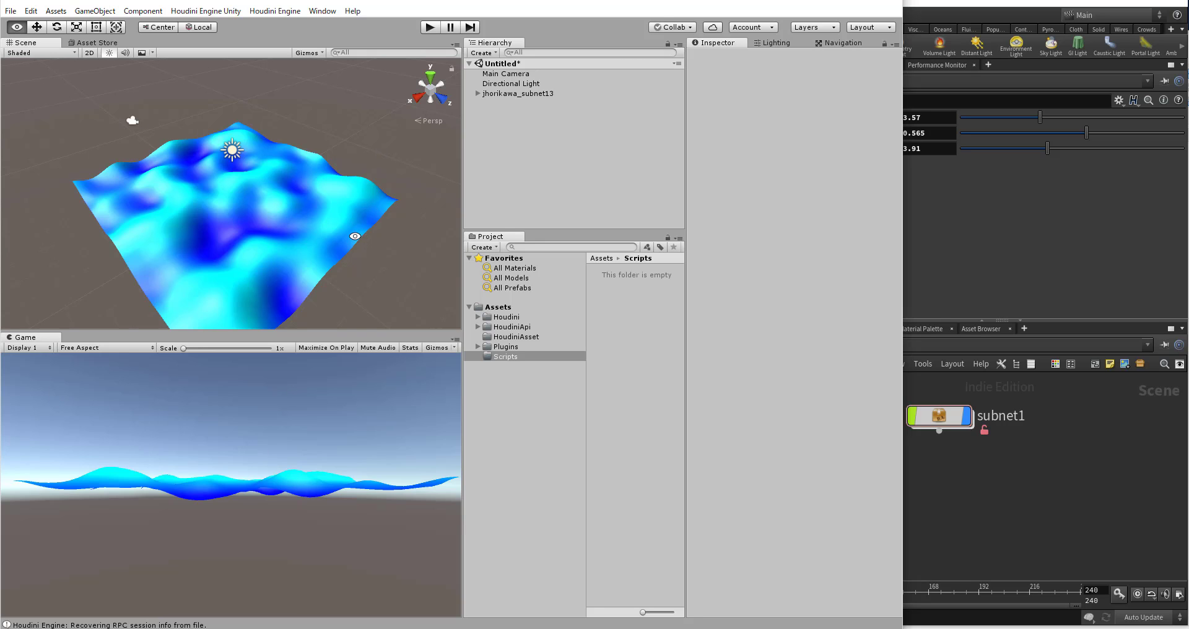
Step: Align the Main Camera with a slightly rotated scene view of the wave and enable Maximize On Play for the Game view
middle_click_drag(353, 233, 338, 211)
left_click(514, 74)
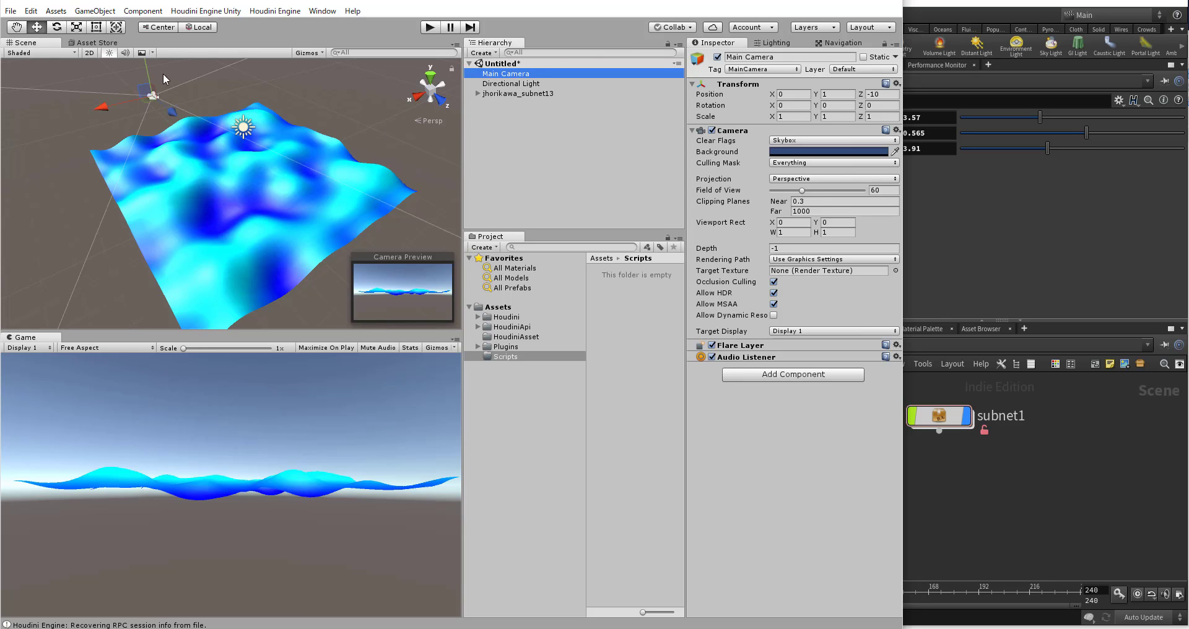
left_click(56, 11)
mouse_move(96, 11)
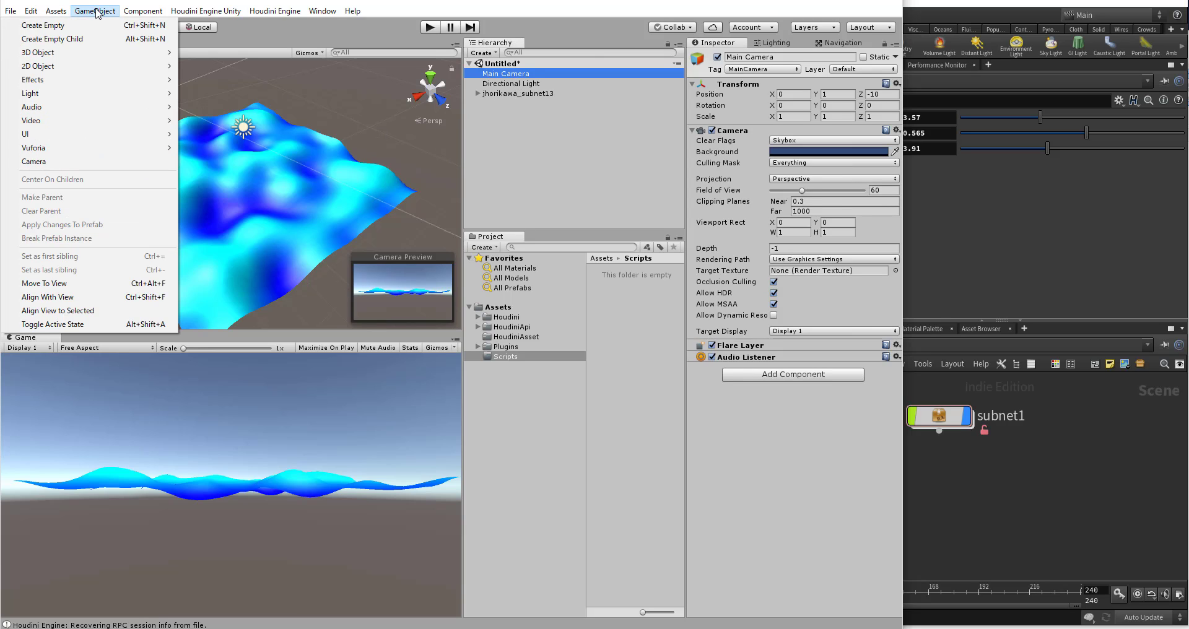
left_click(52, 303)
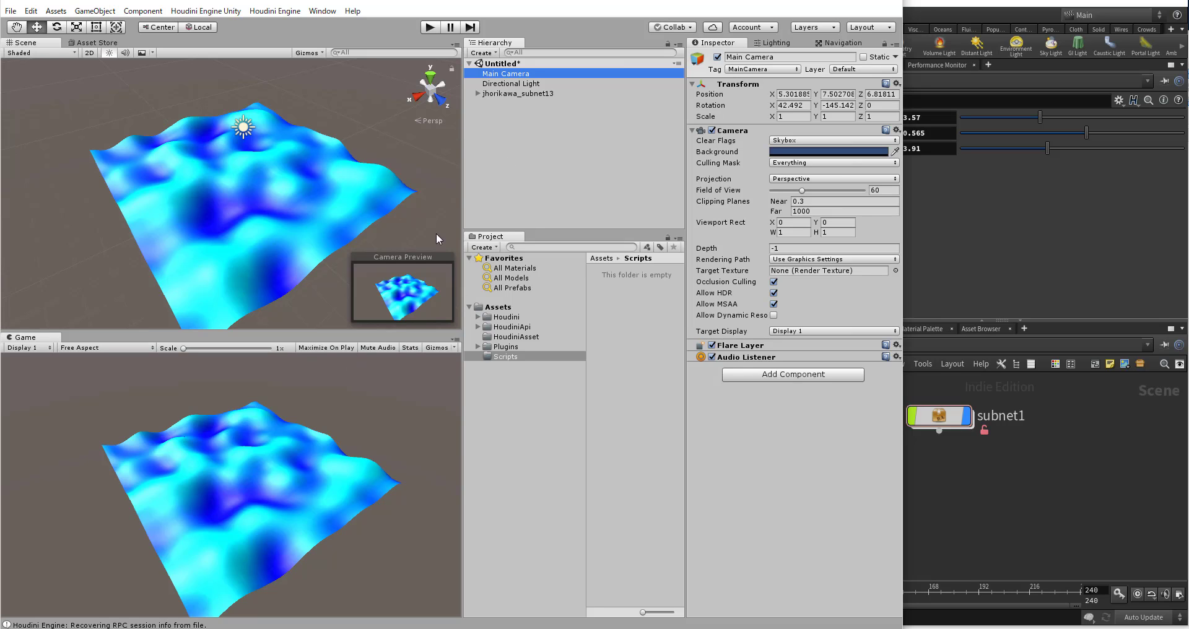
left_click(323, 349)
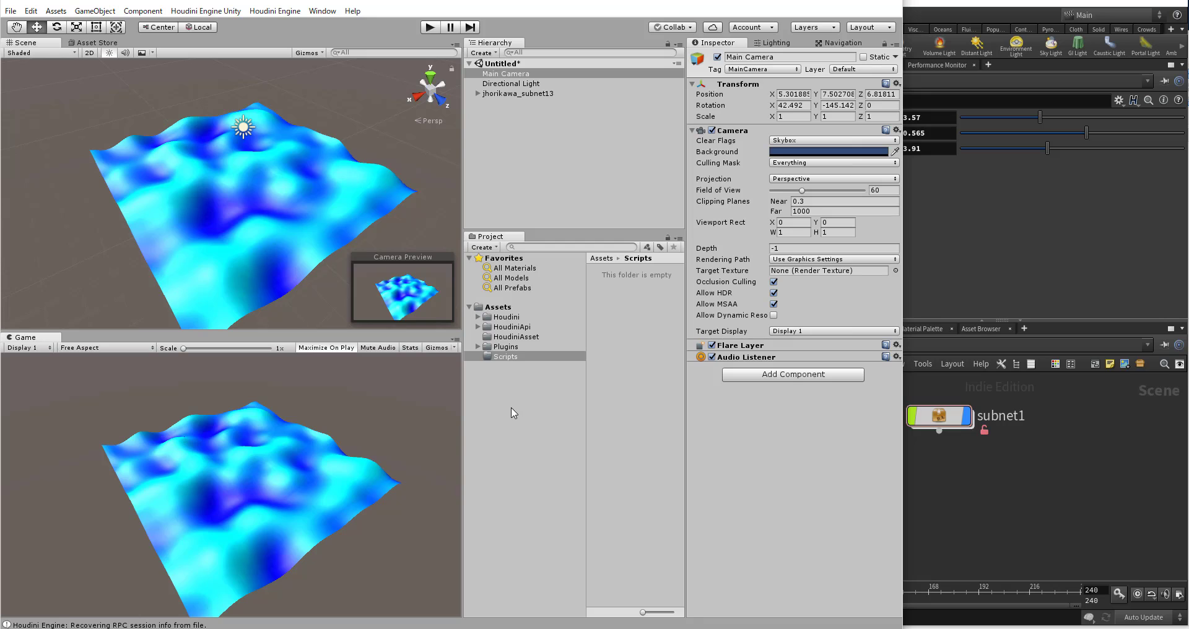
Step: Add a UI Canvas at the root of the scene hierarchy
left_click(508, 427)
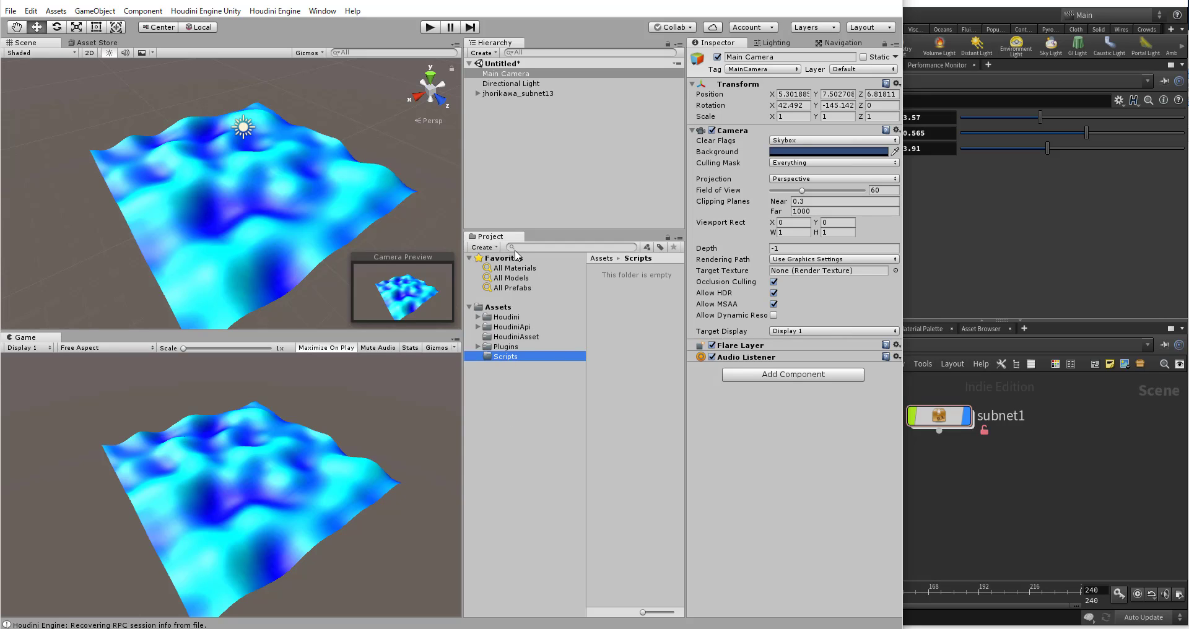
left_click(540, 125)
left_click(143, 12)
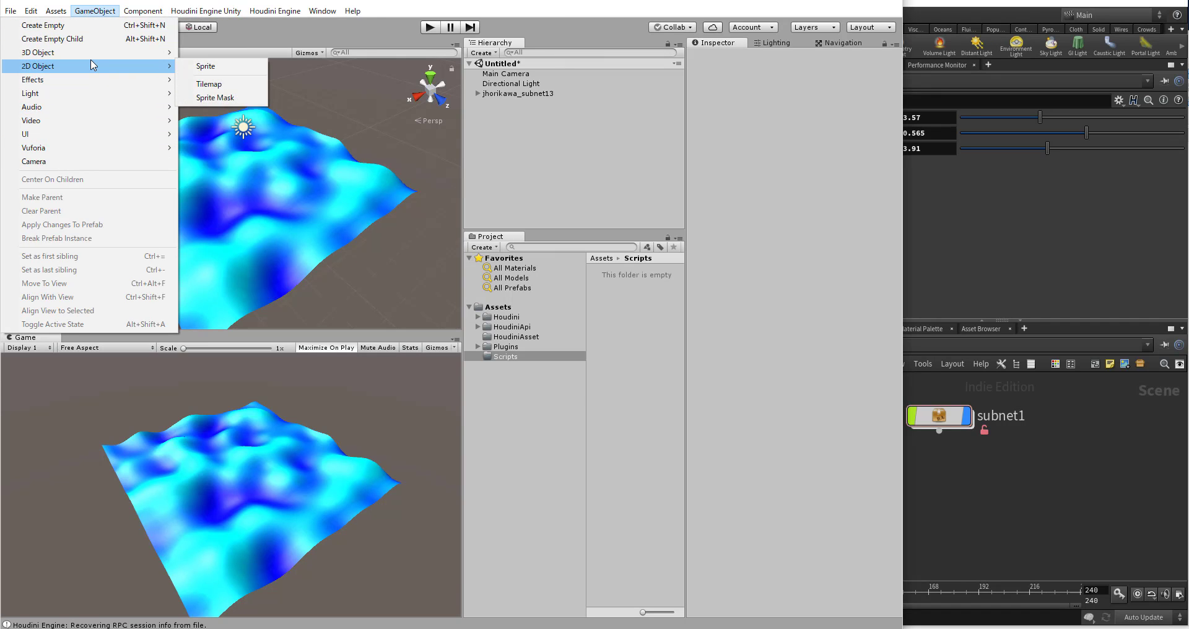
left_click(111, 7)
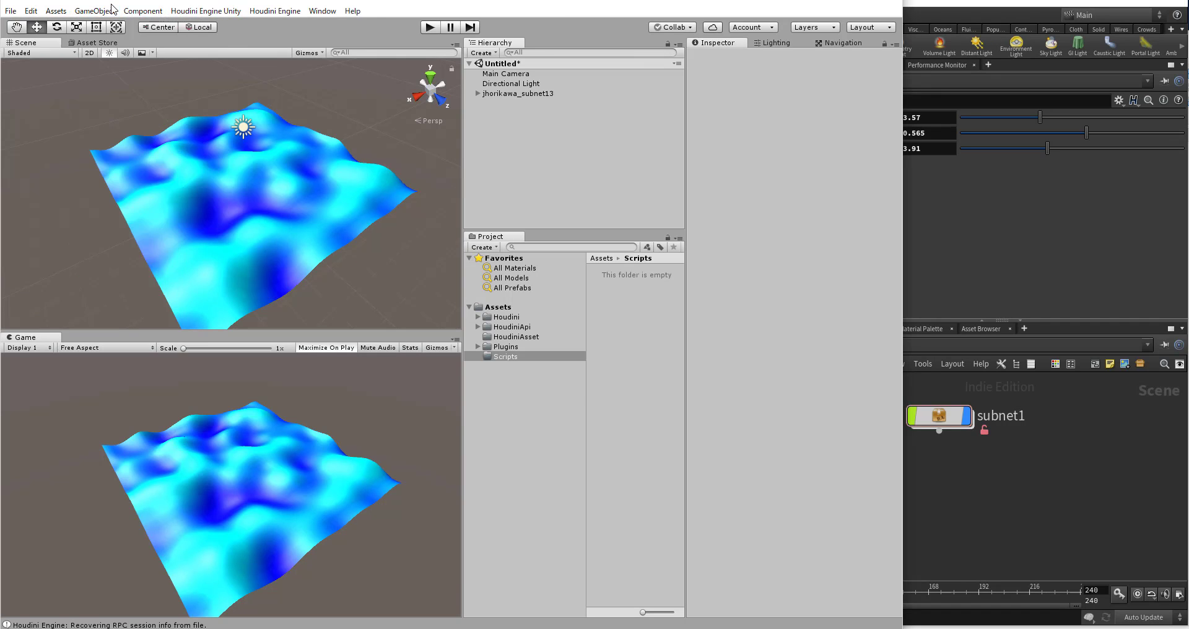
right_click(524, 130)
mouse_move(566, 330)
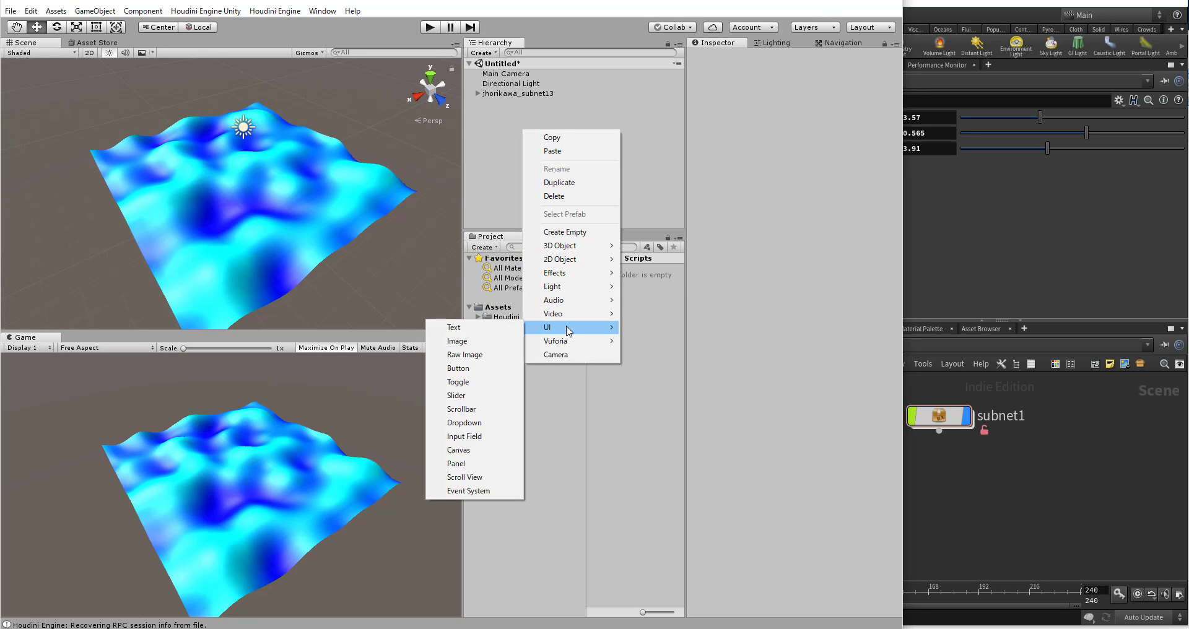
left_click(457, 449)
Step: Add a UI Slider as a child of the Canvas and check its child objects
right_click(507, 105)
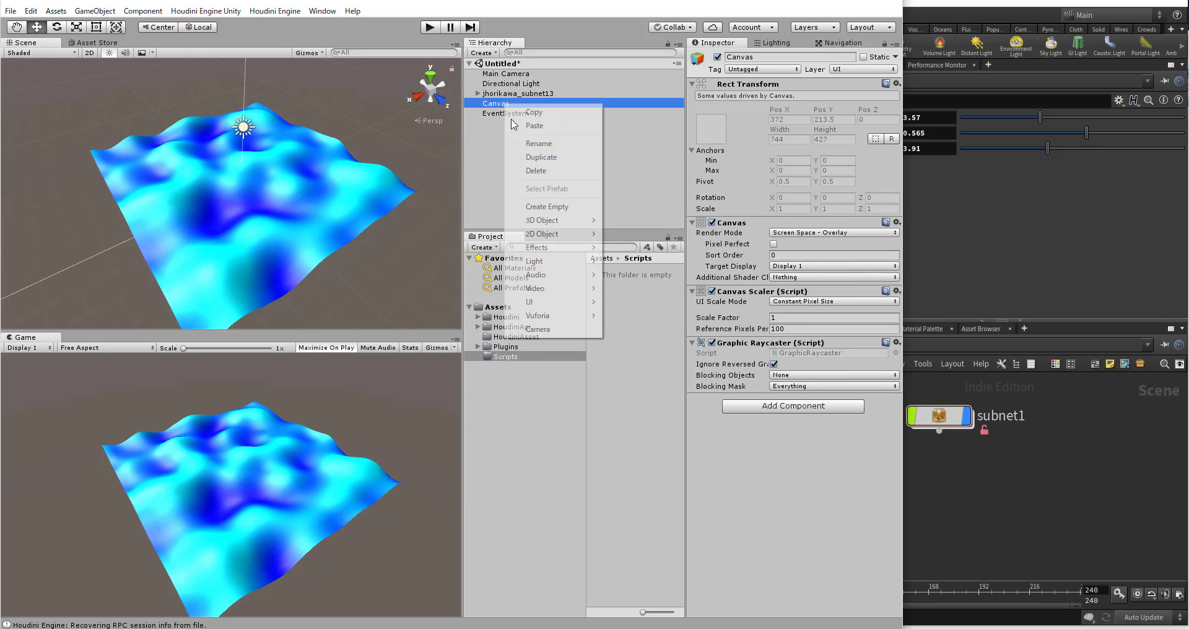
mouse_move(544, 307)
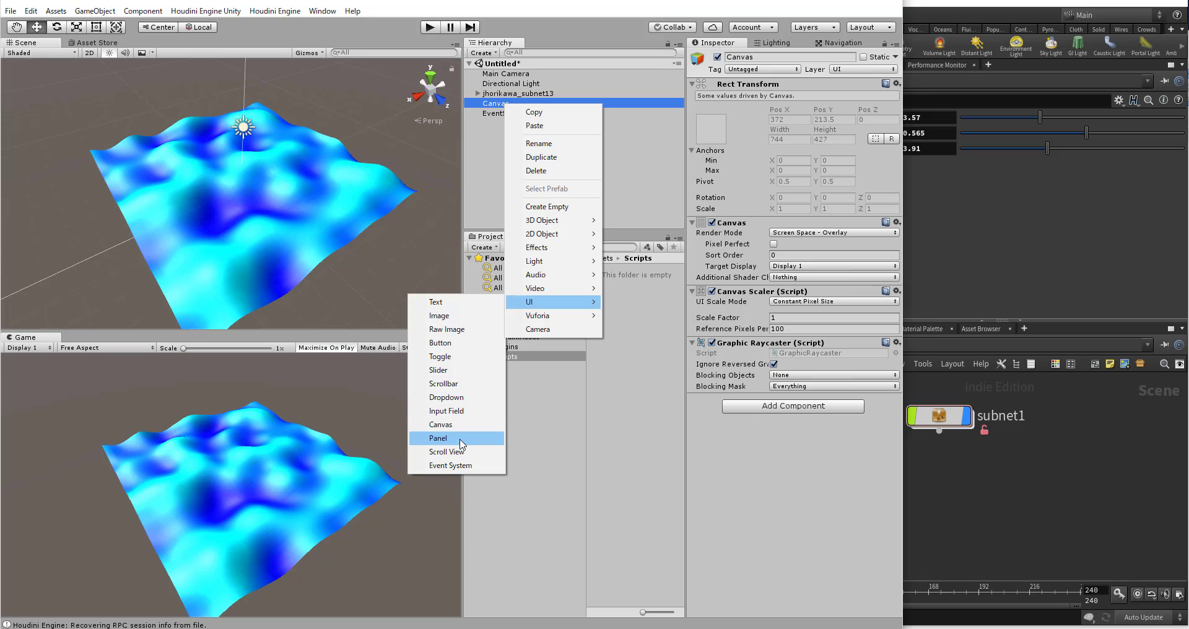
left_click(456, 371)
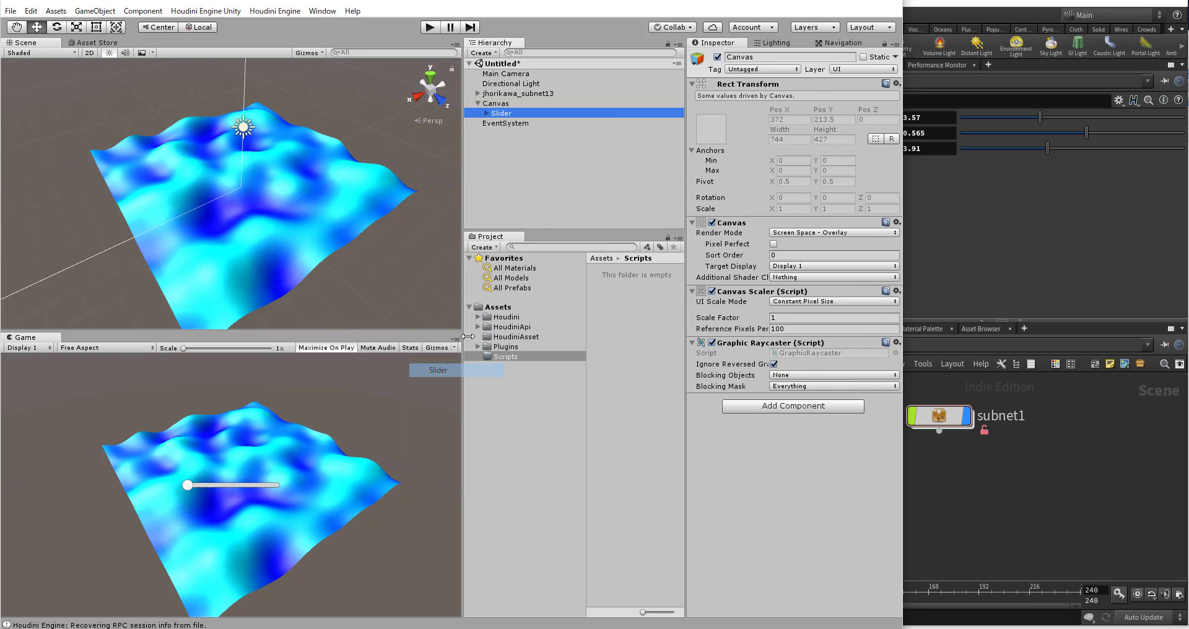
left_click(487, 114)
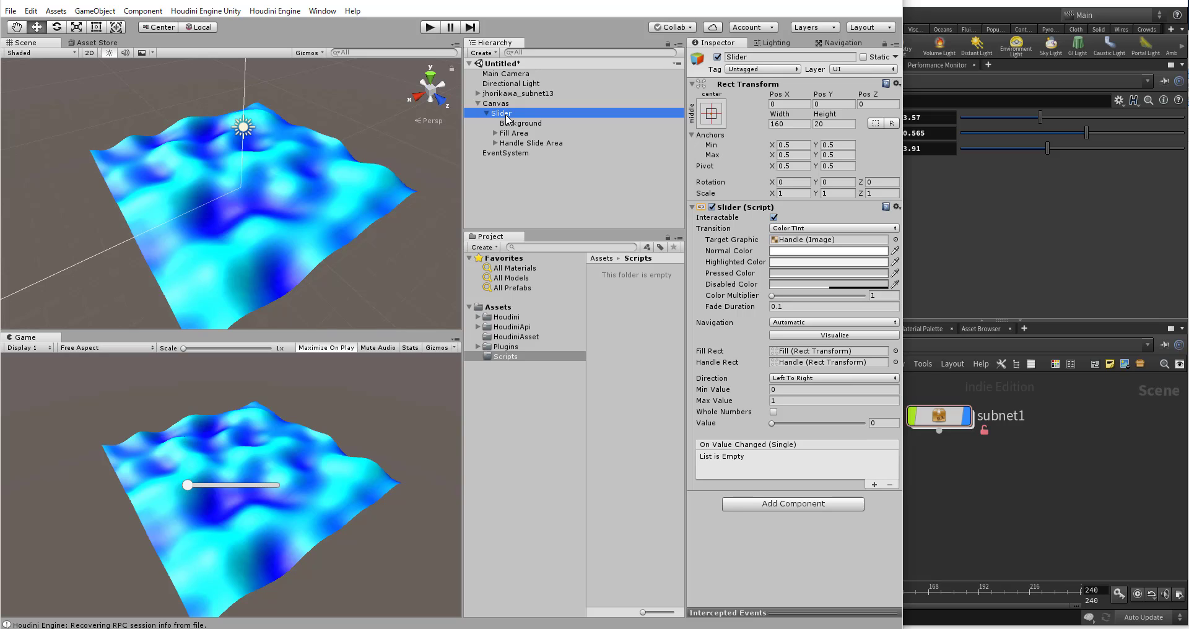
left_click(487, 114)
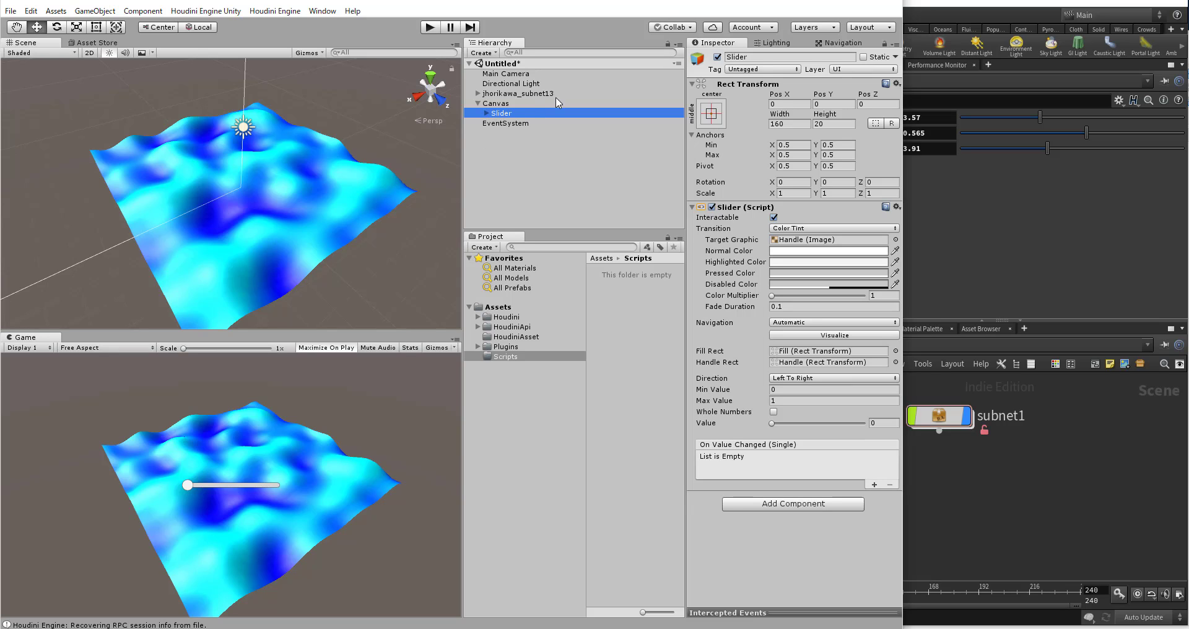
Step: Anchor the slider to the canvas's left edge with anchor min, max and pivot X at 0, and set Pos X to 25
left_click(798, 145)
type("0")
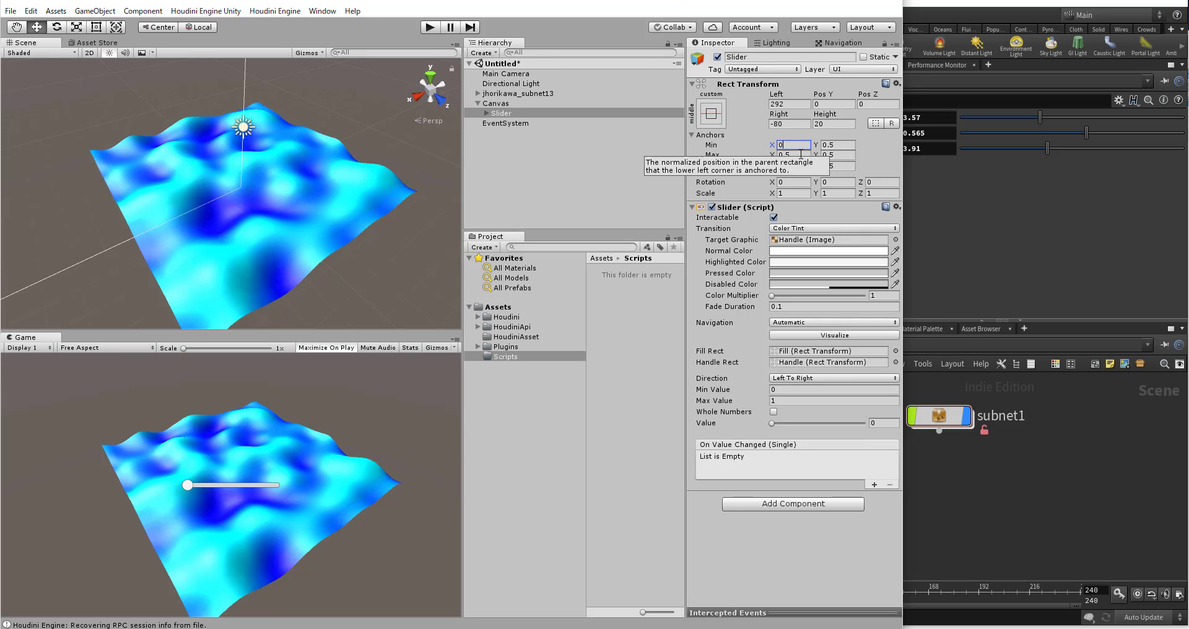
left_click(793, 154)
type("0")
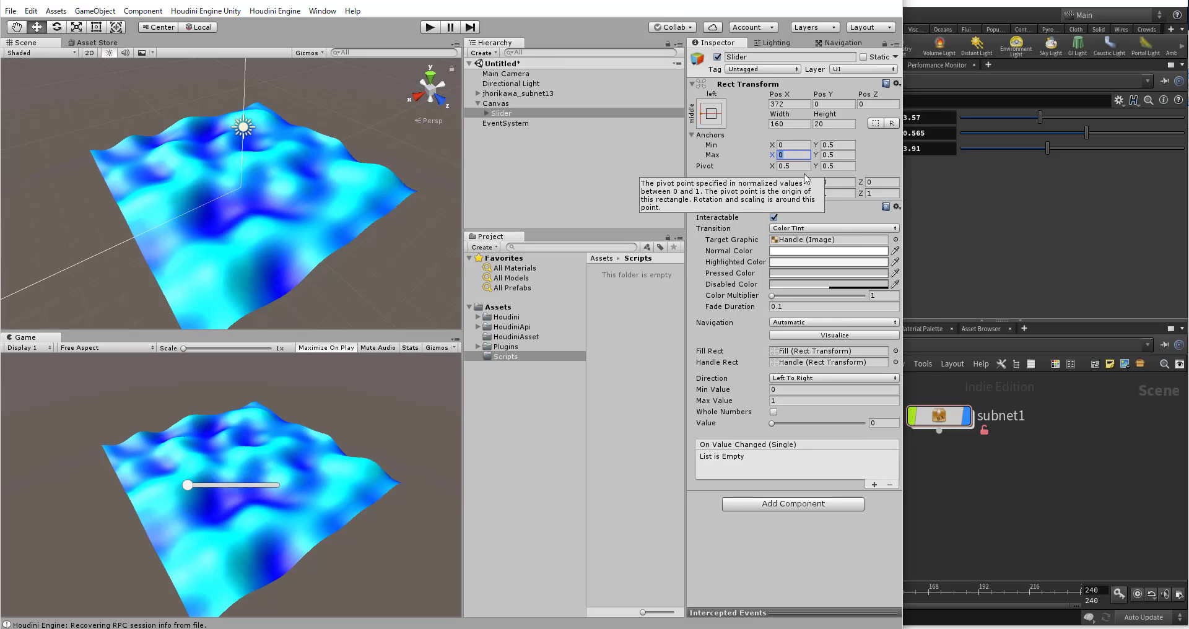
left_click(793, 166)
type("0")
left_click(798, 104)
type("0")
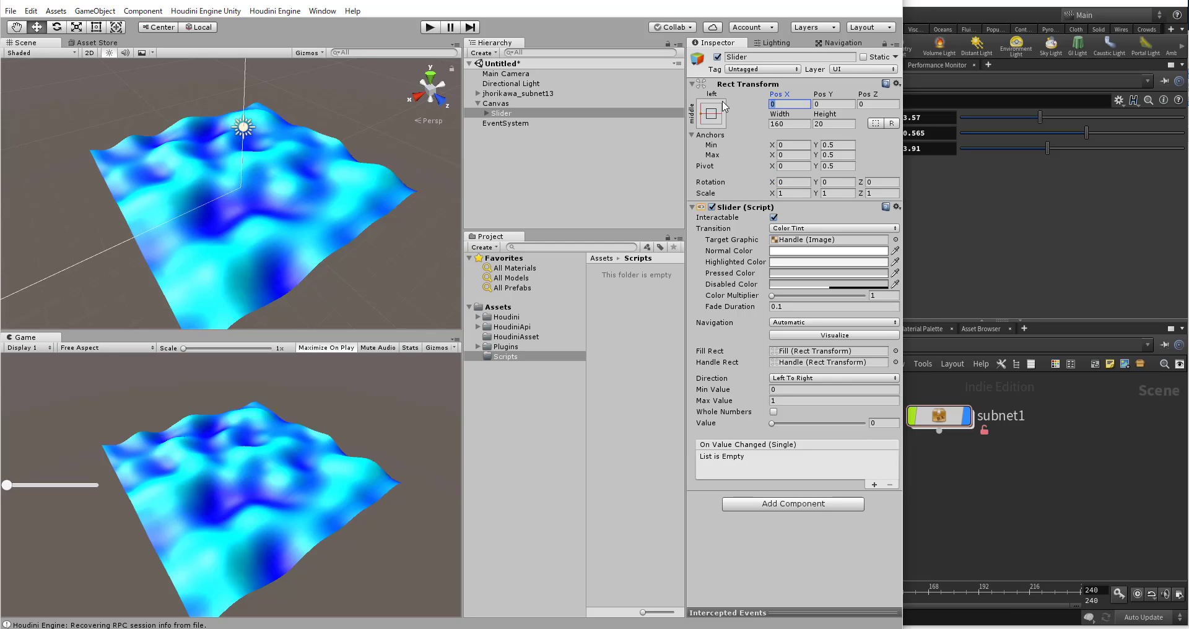
type("25")
key("Return")
Step: Anchor the slider to the canvas's top edge with anchor min, max and pivot Y at 1, and set Pos Y to -25
left_click(839, 146)
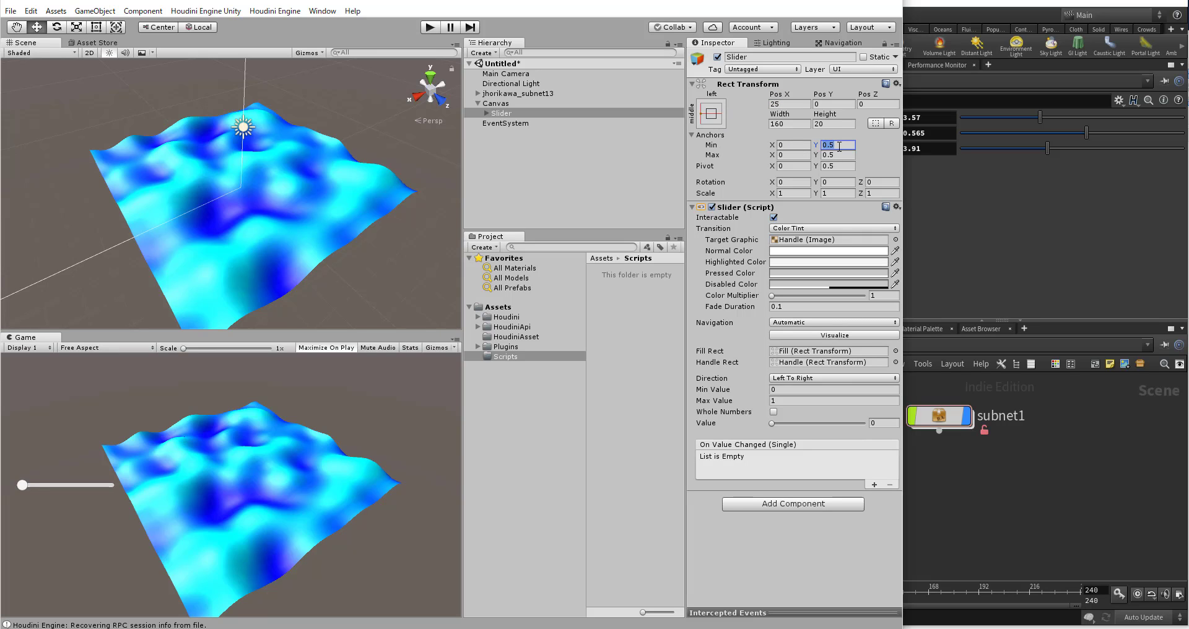
type("1")
left_click_drag(834, 157, 798, 167)
type("1")
key("Return")
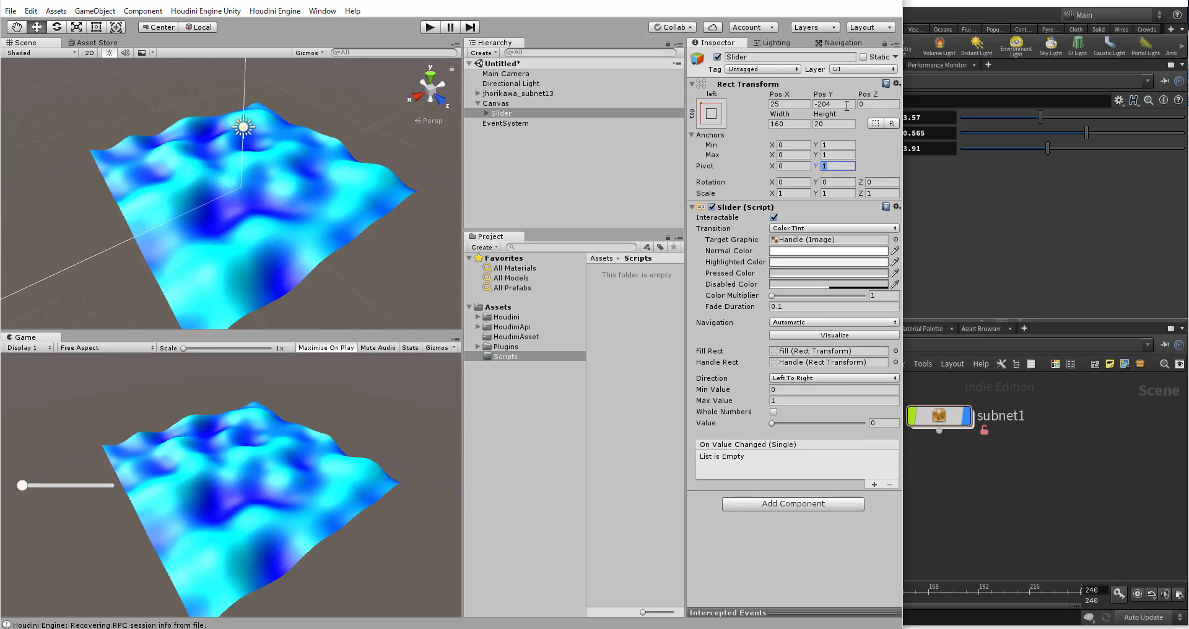
left_click(832, 104)
type("25")
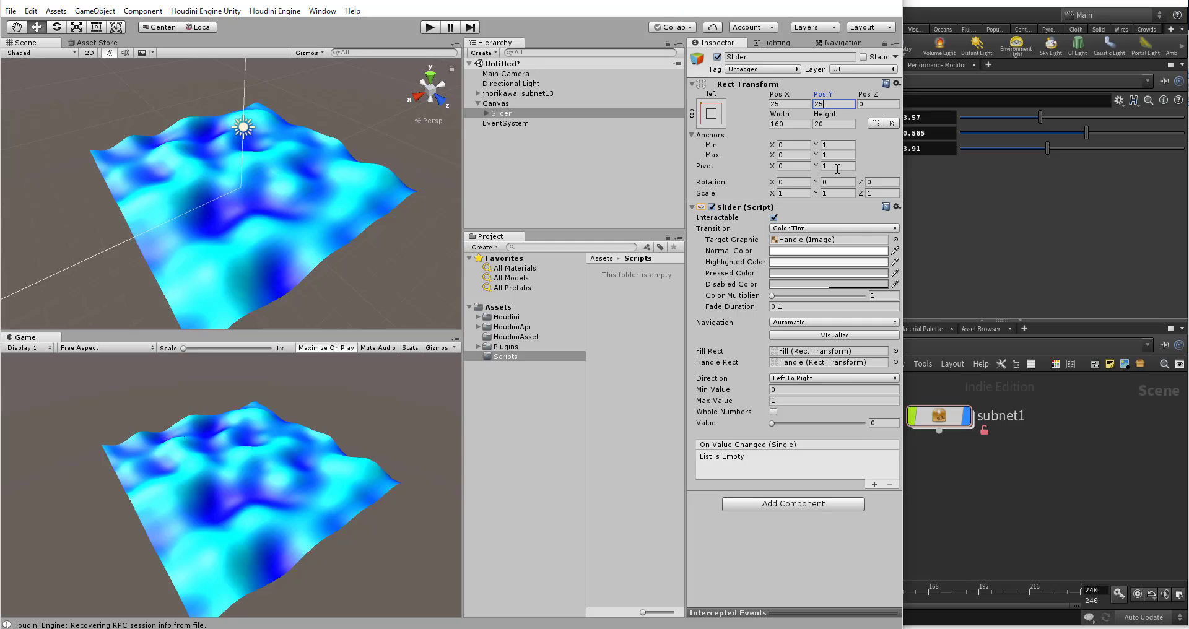
left_click_drag(831, 106, 743, 104)
type("-25")
Step: Add a UI Text object as a child of the slider
left_click(487, 114)
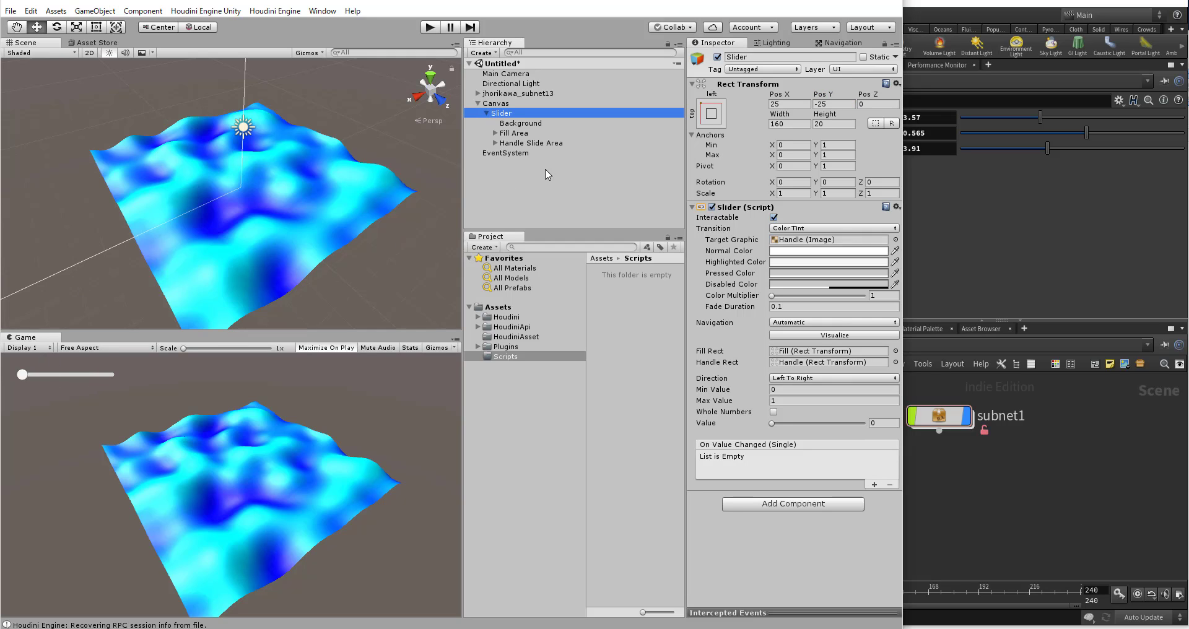
right_click(502, 113)
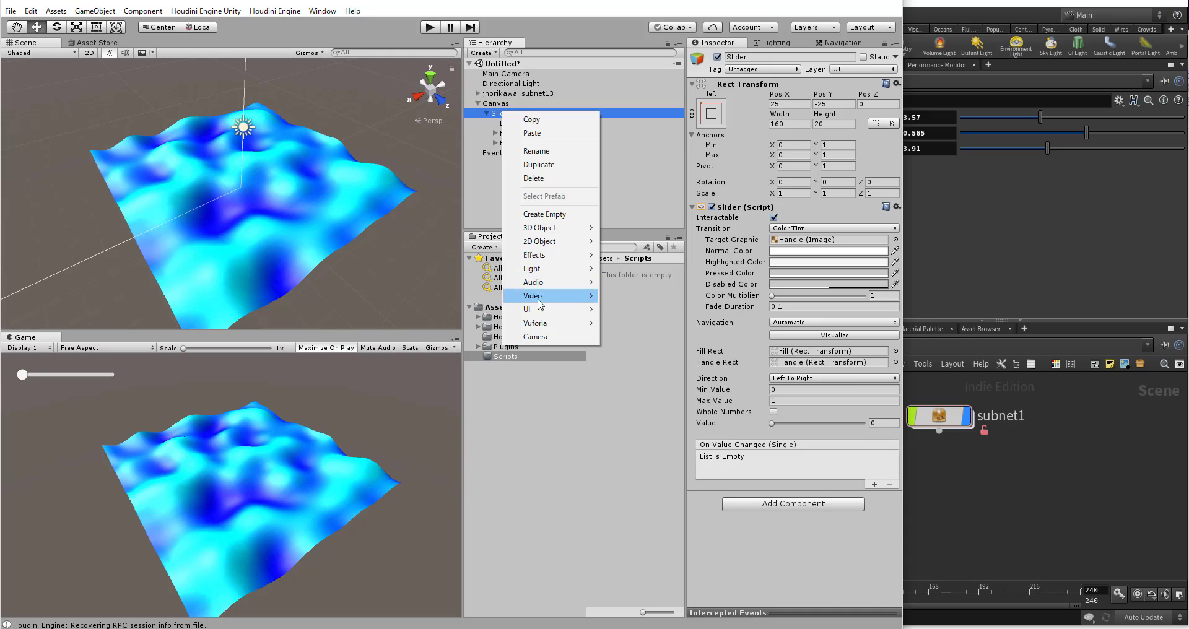
left_click(427, 310)
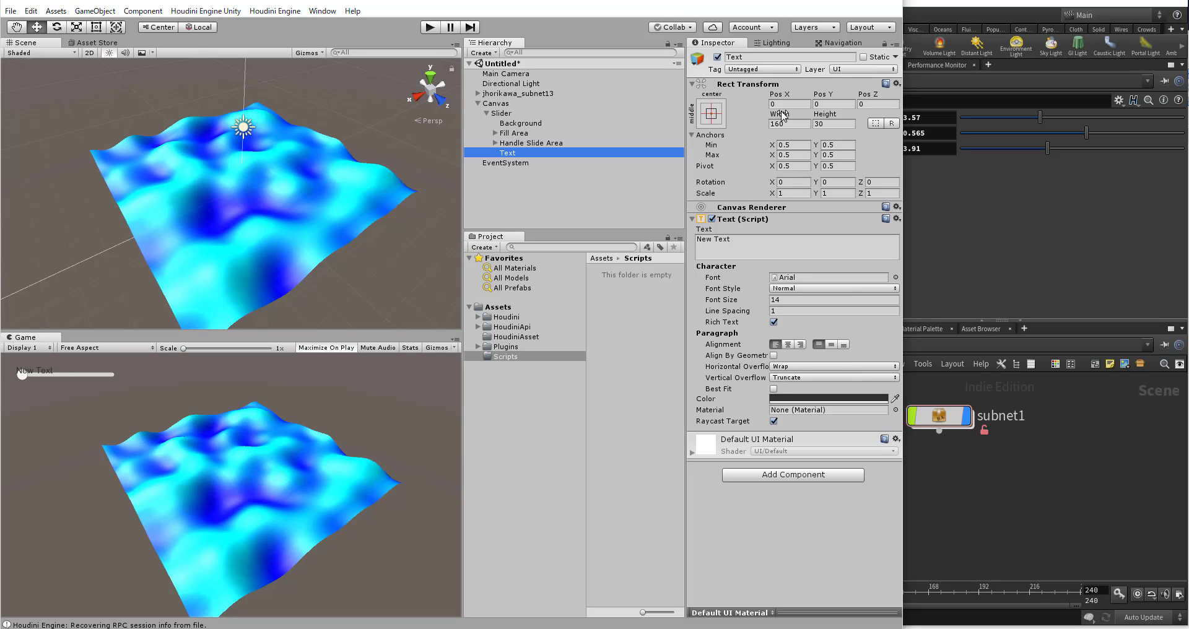
Step: Attach the text to the slider's right end with anchor min and max X at 1, pivot X 0 and Pos X 0
left_click(800, 147)
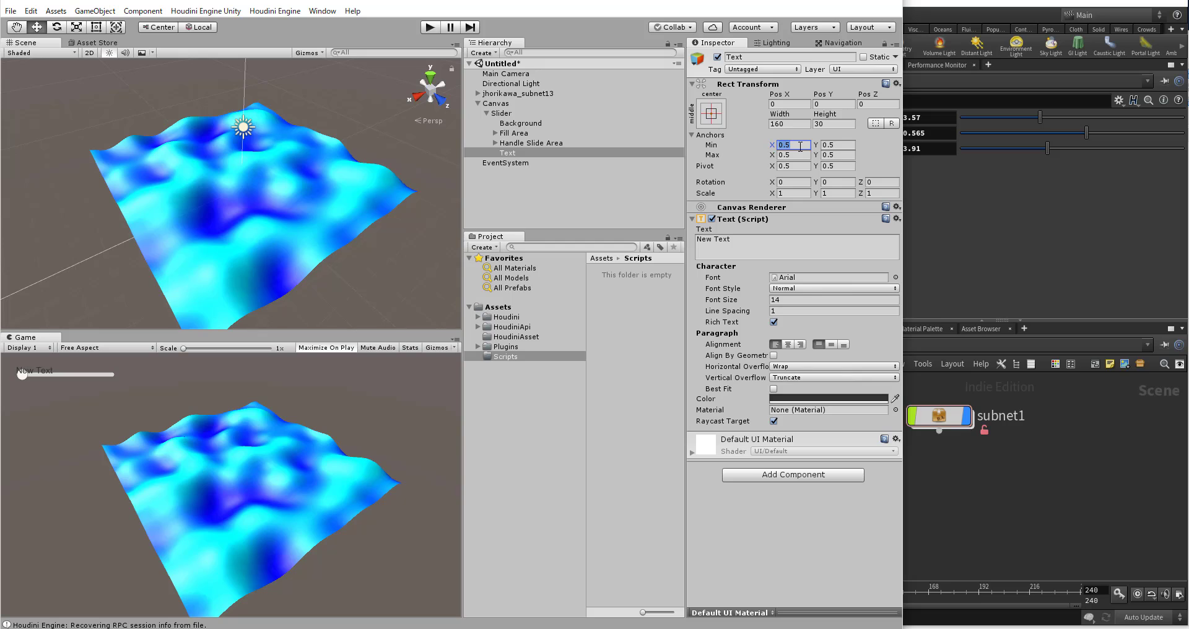
type("1")
left_click(808, 155)
type("1")
left_click(793, 166)
type("0")
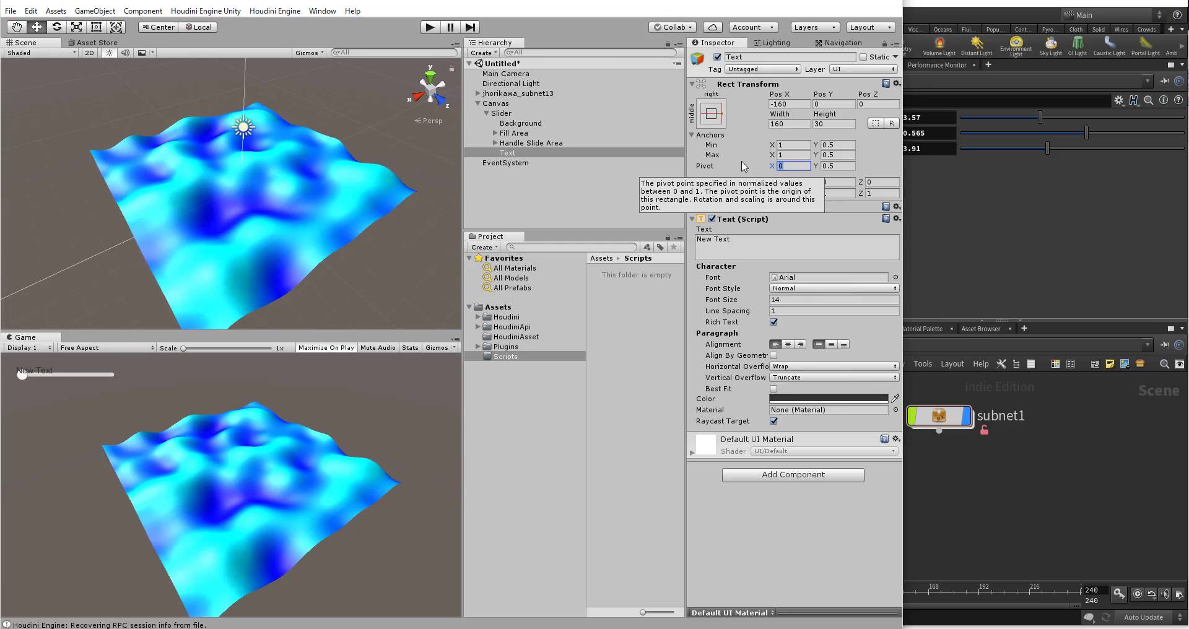
left_click(791, 103)
type("0")
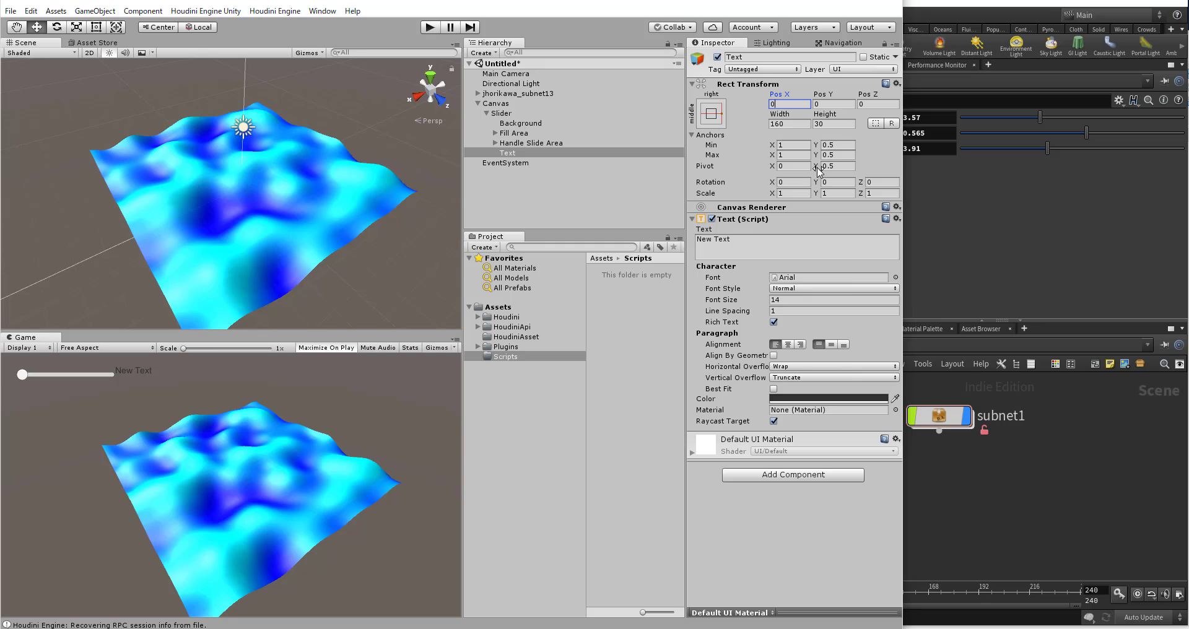
Step: Align the label text vertically to the middle and offset it from the slider with Pos X 15
left_click(832, 345)
left_click_drag(791, 108, 736, 106)
type("25")
key("Return")
type("15")
key("Return")
Step: Set the label's text colour to white (FFFFFFFF)
left_click(797, 399)
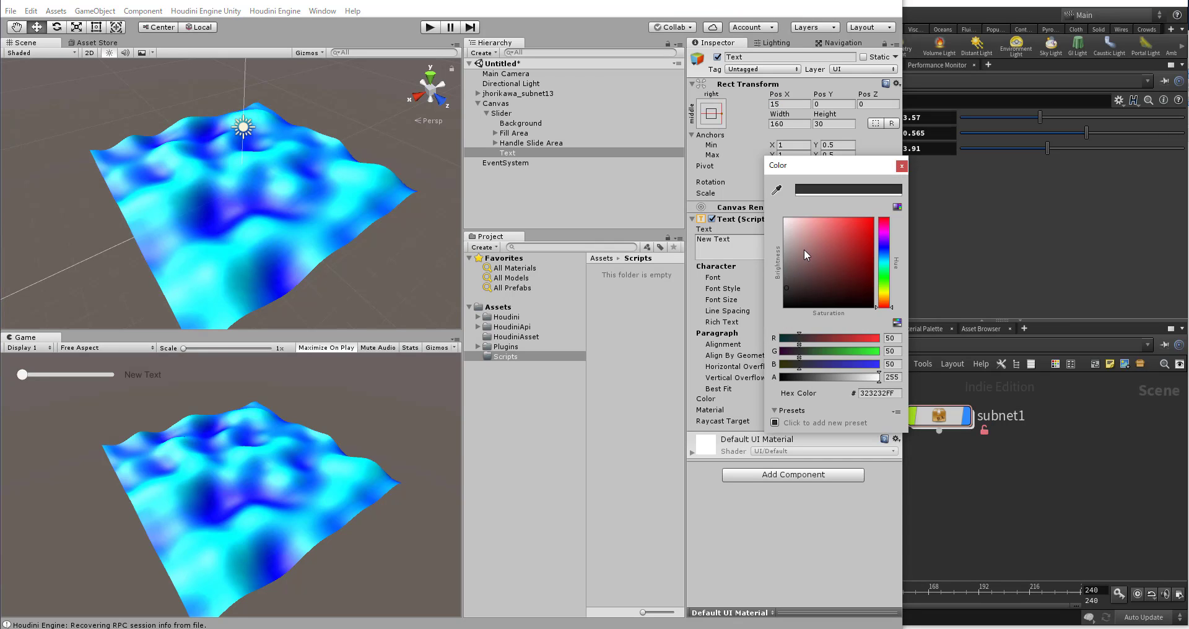
left_click_drag(804, 254, 780, 203)
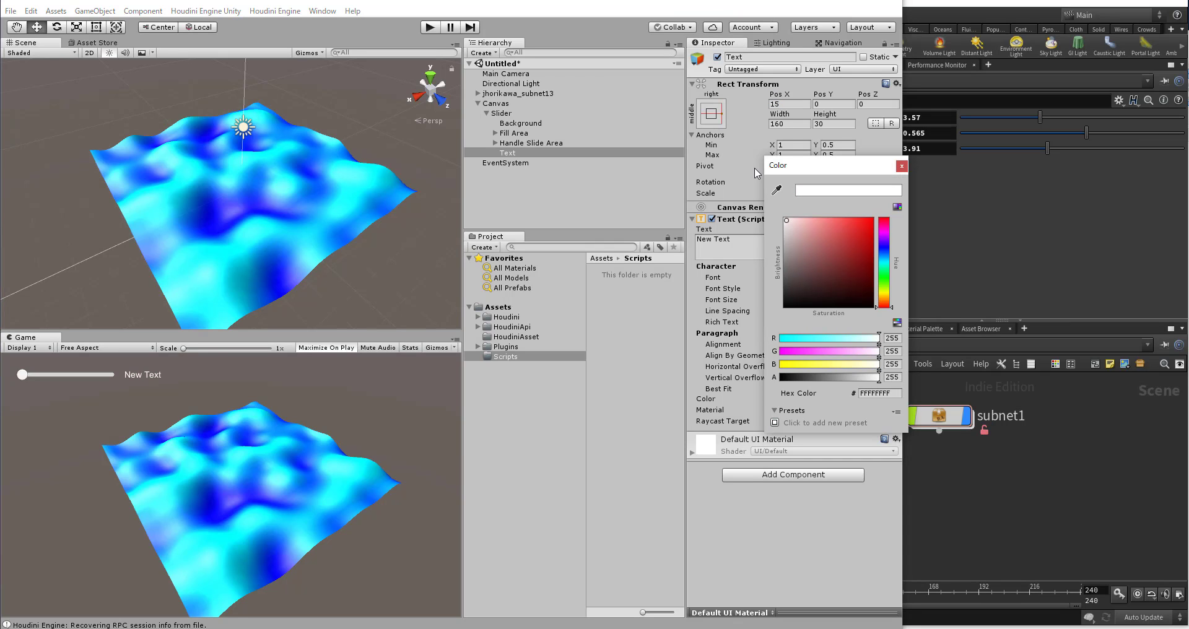
left_click(763, 7)
Step: Change the label's text to Wave Height and select its parent slider
left_click(752, 247)
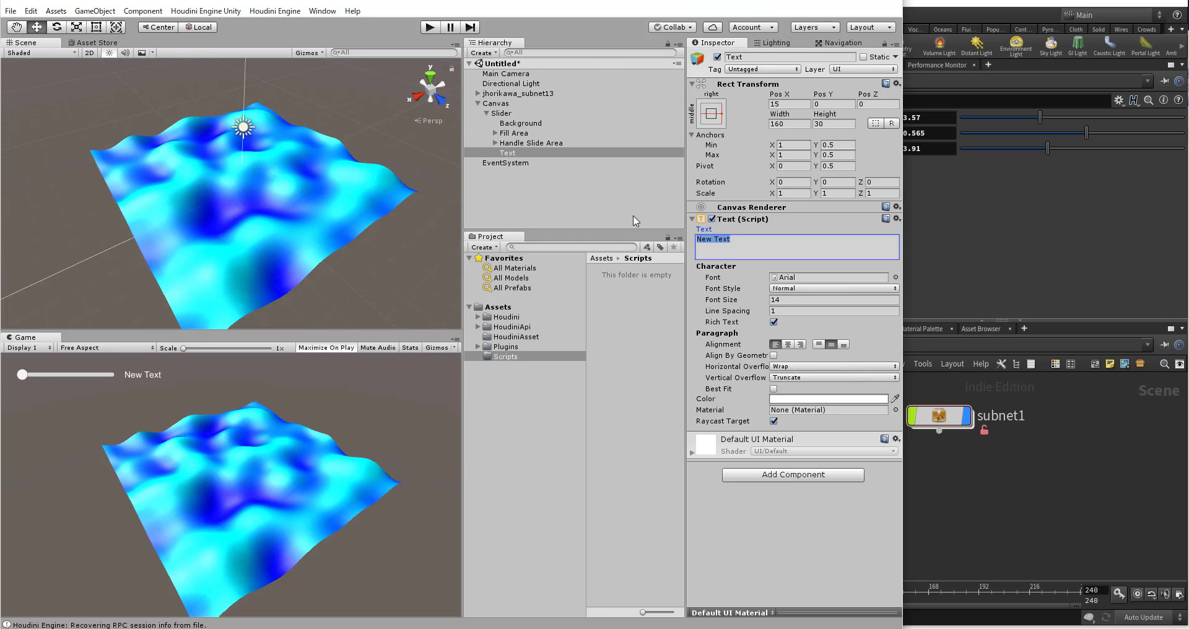
type("Wave Heigh")
left_click(527, 152)
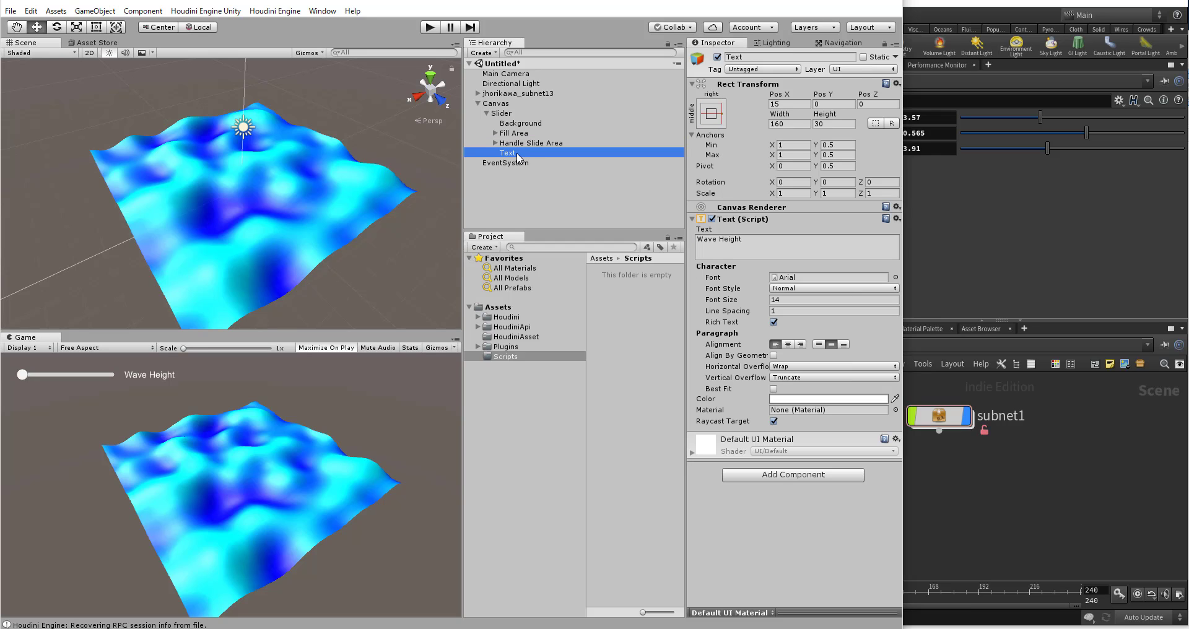
left_click(503, 114)
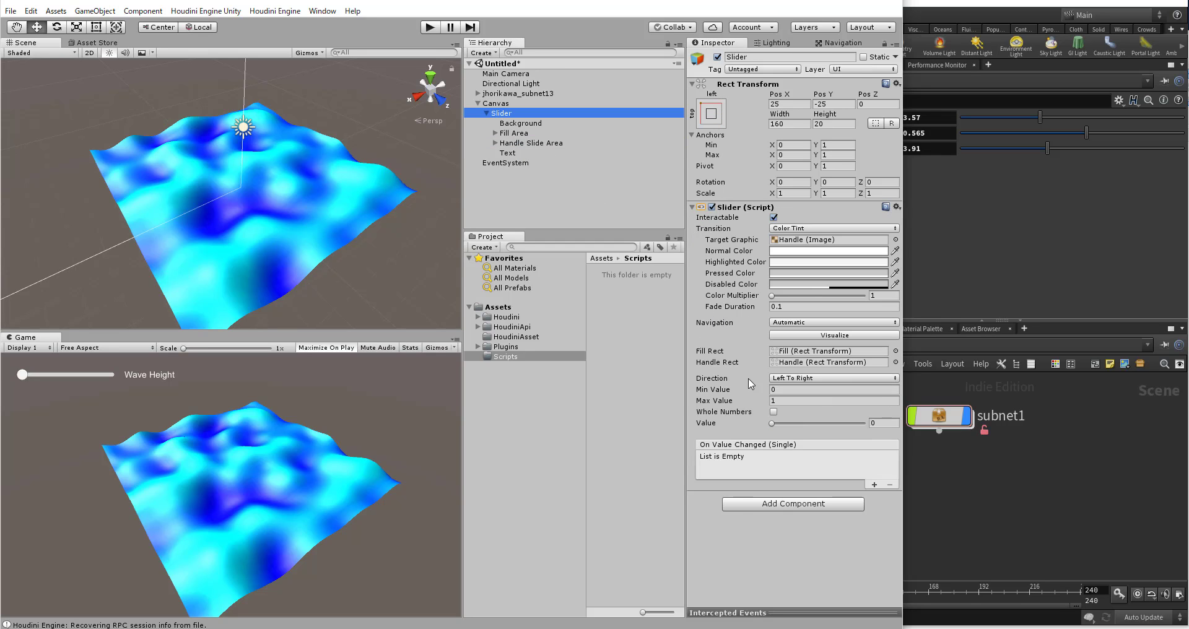
Step: Set the Wave Height slider's maximum value to 10 and its value to 5
left_click(772, 401)
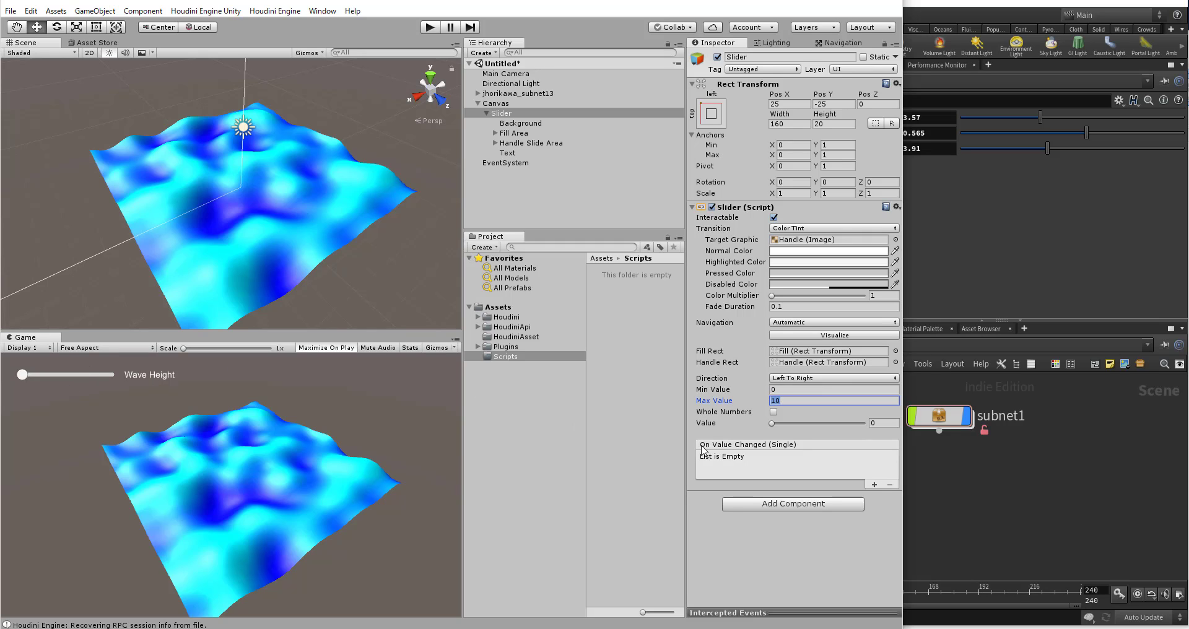
left_click(877, 423)
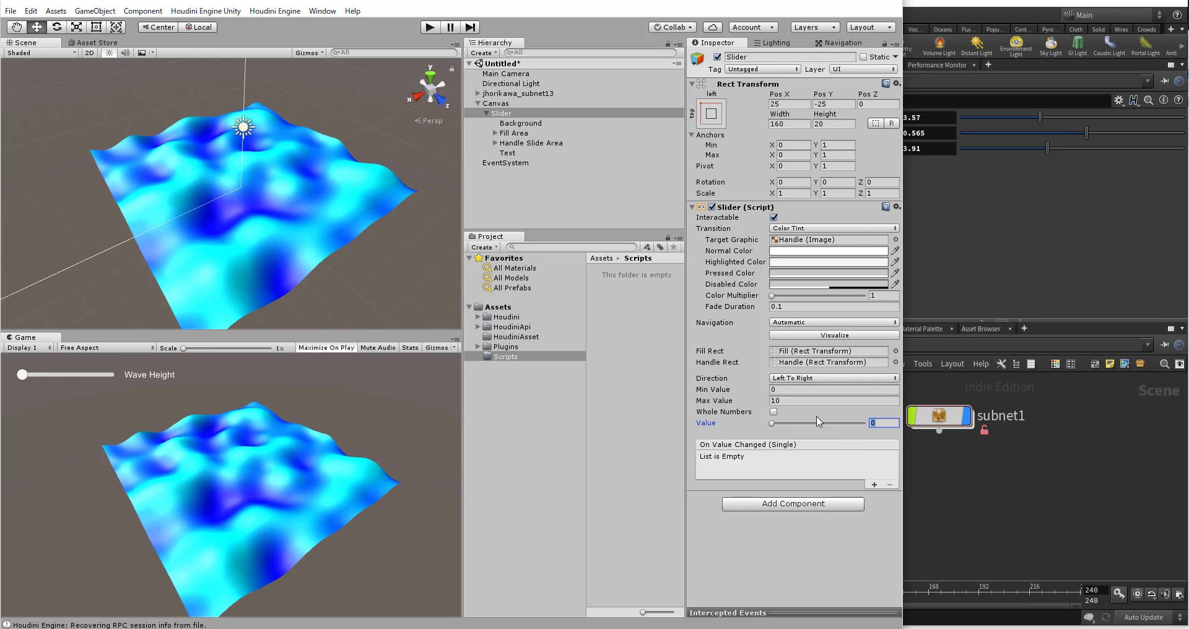
type("5")
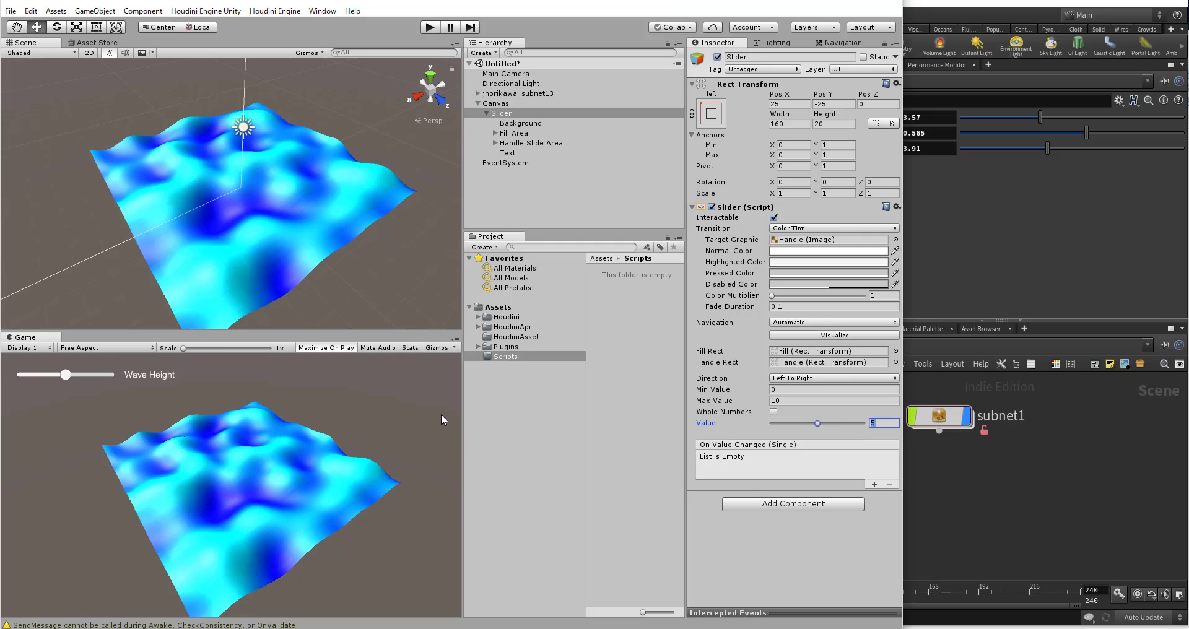
Step: Duplicate the Wave Height slider twice under the Canvas and select the first copy
left_click(493, 113)
left_click(499, 113)
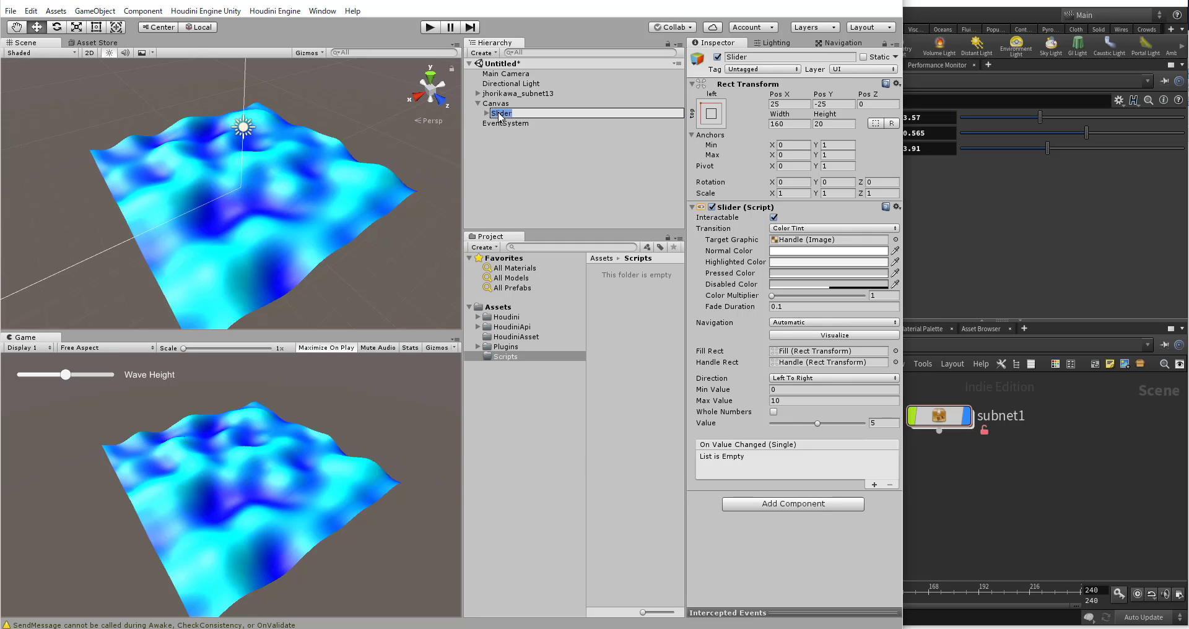
key("ctrl+d")
key("ctrl+d")
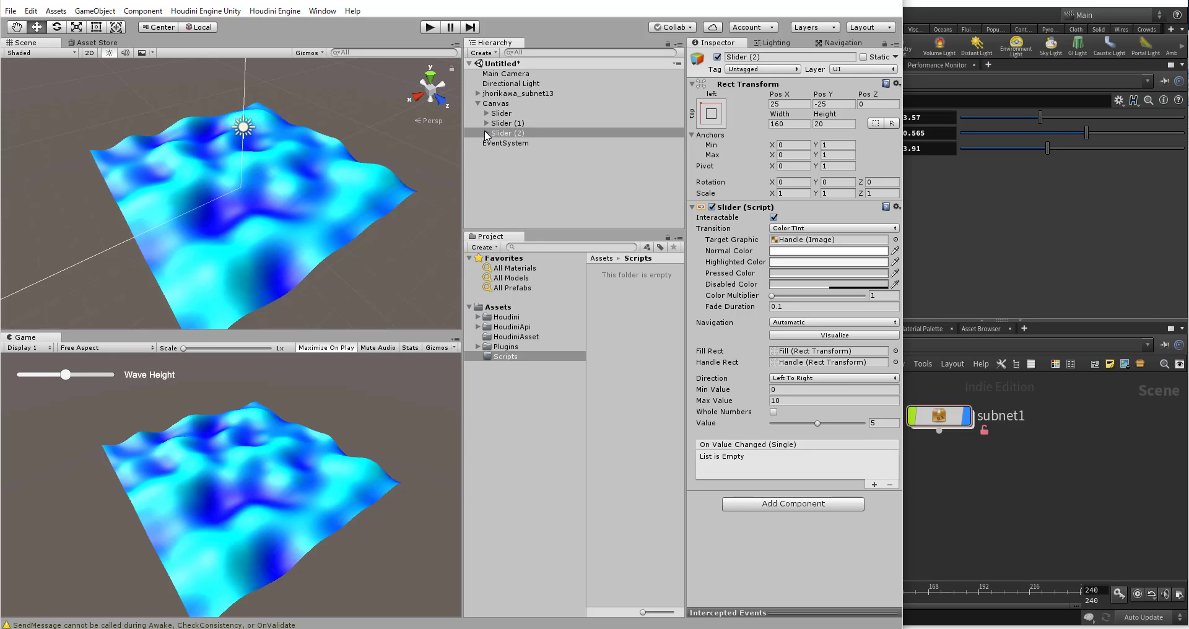
left_click(500, 124)
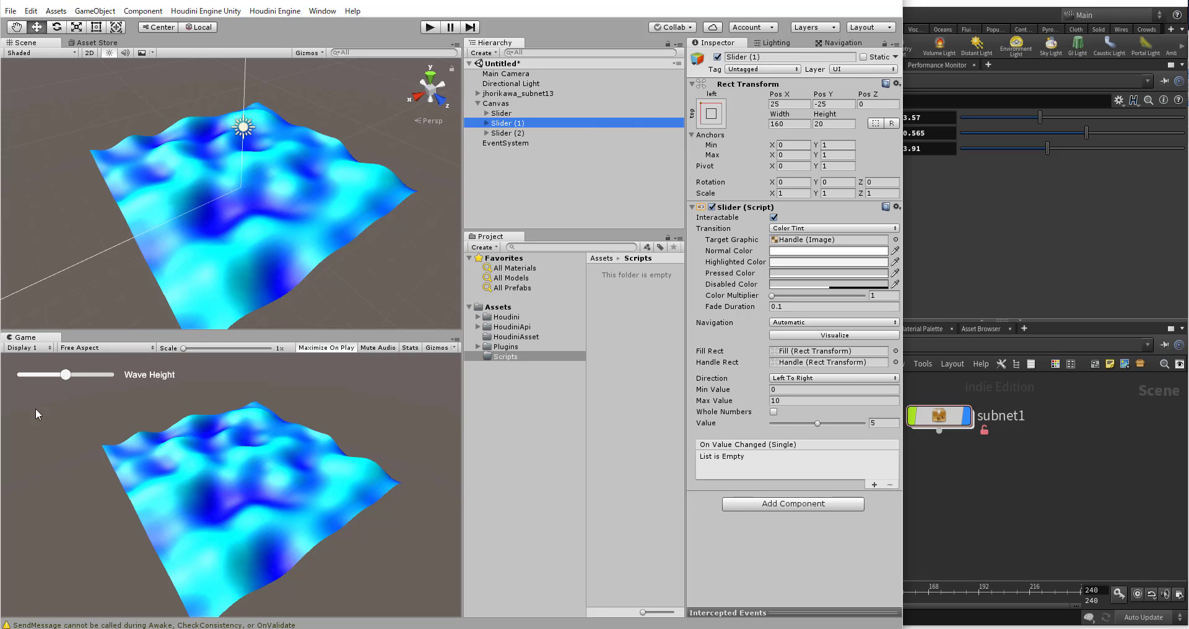
left_click(788, 104)
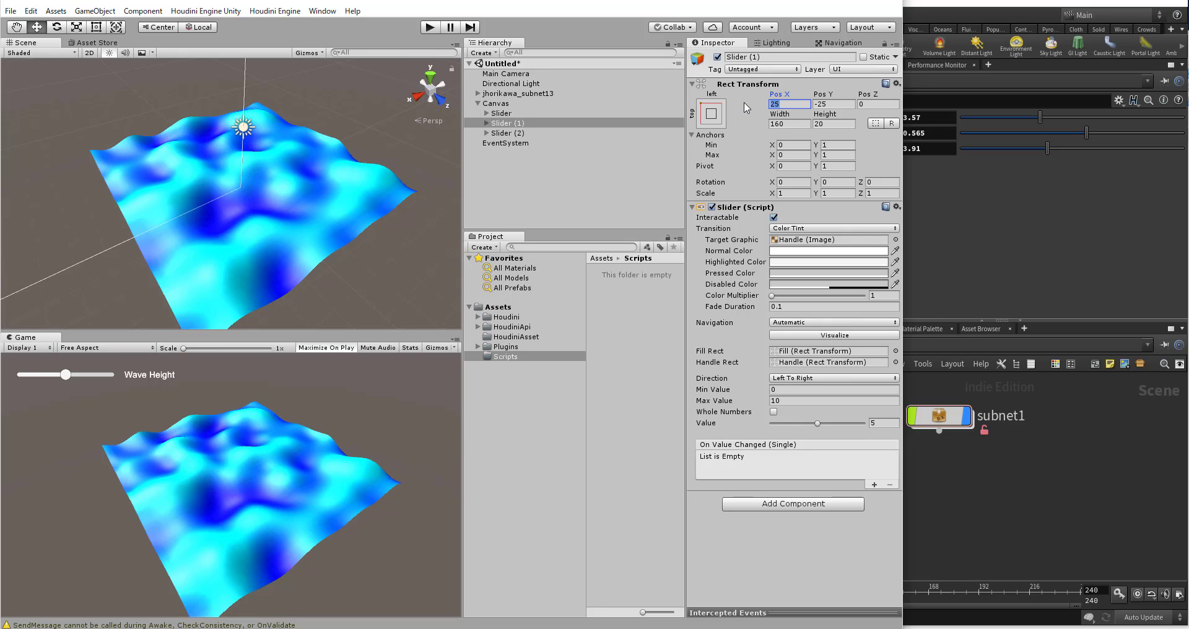
type("50")
key("ctrl+z")
Step: Position the first slider copy below the original by setting its Pos Y to -60
left_click(832, 104)
type("-")
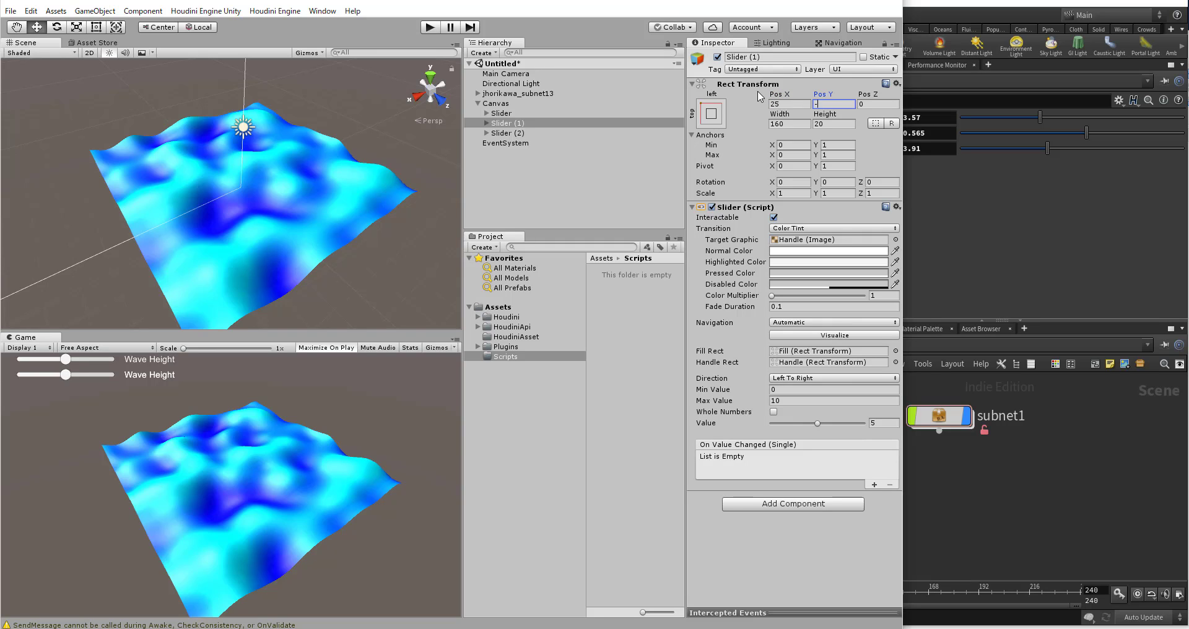
type("50")
key("Return")
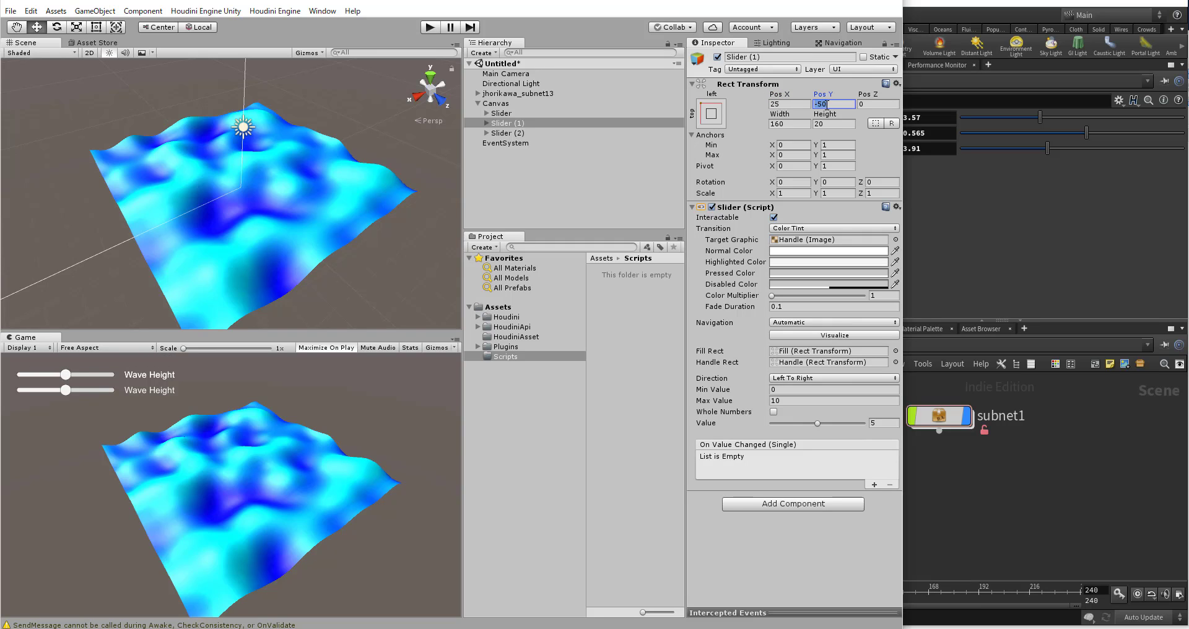
type("-75")
key("Return")
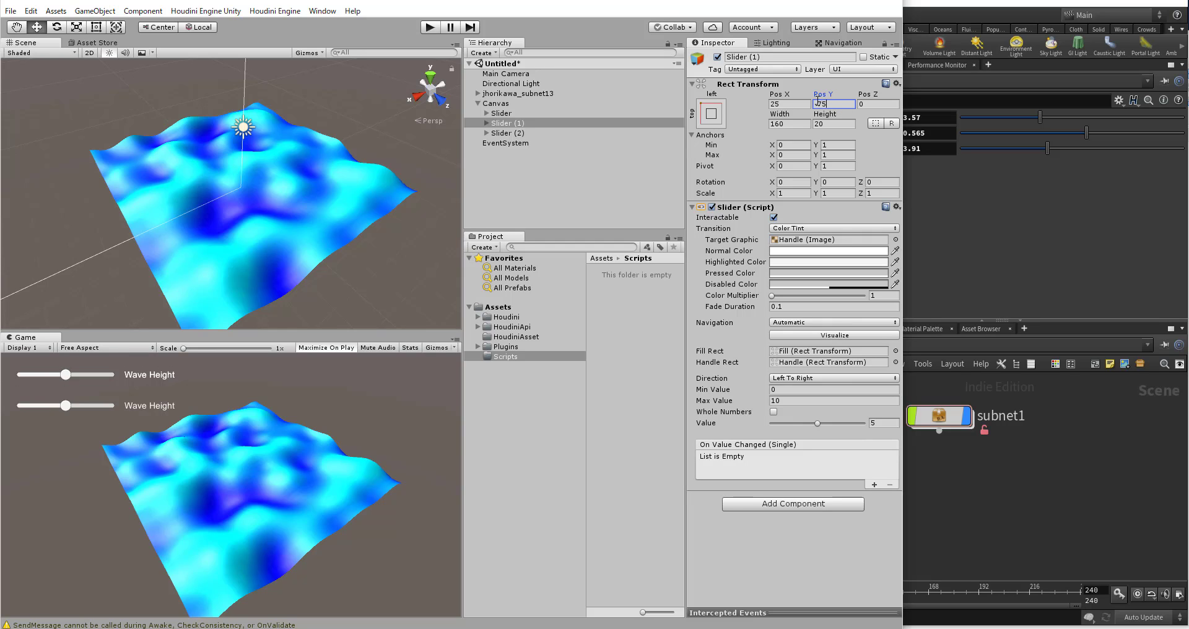
type("-60")
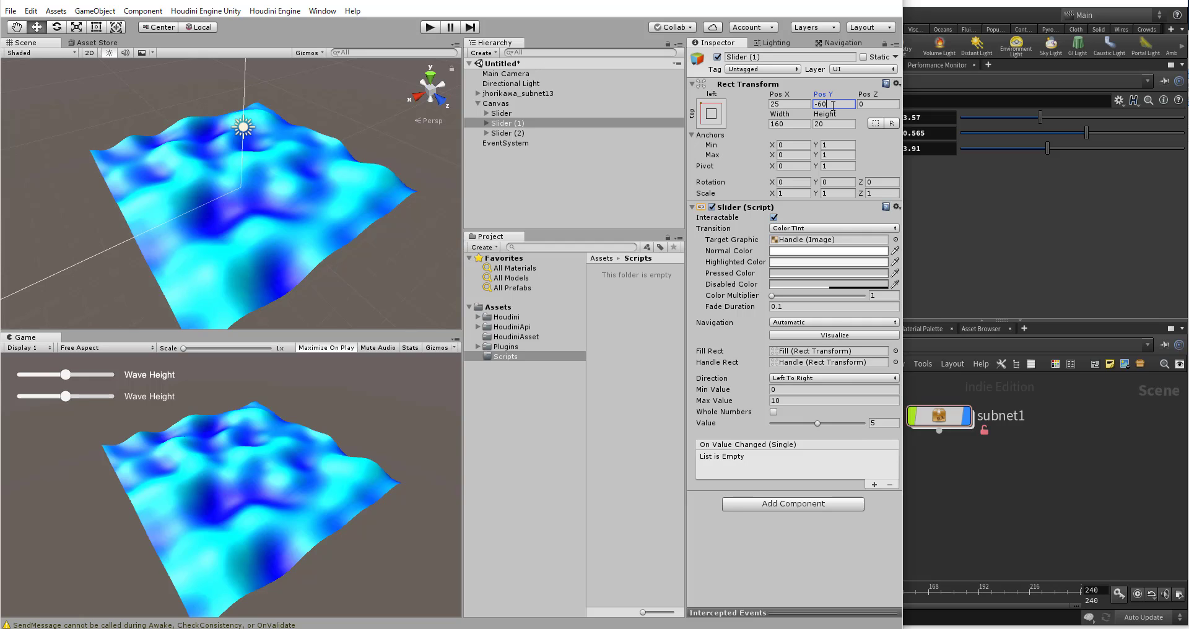
Step: Position the second slider copy, Slider (2), at Pos Y -95
left_click(503, 116)
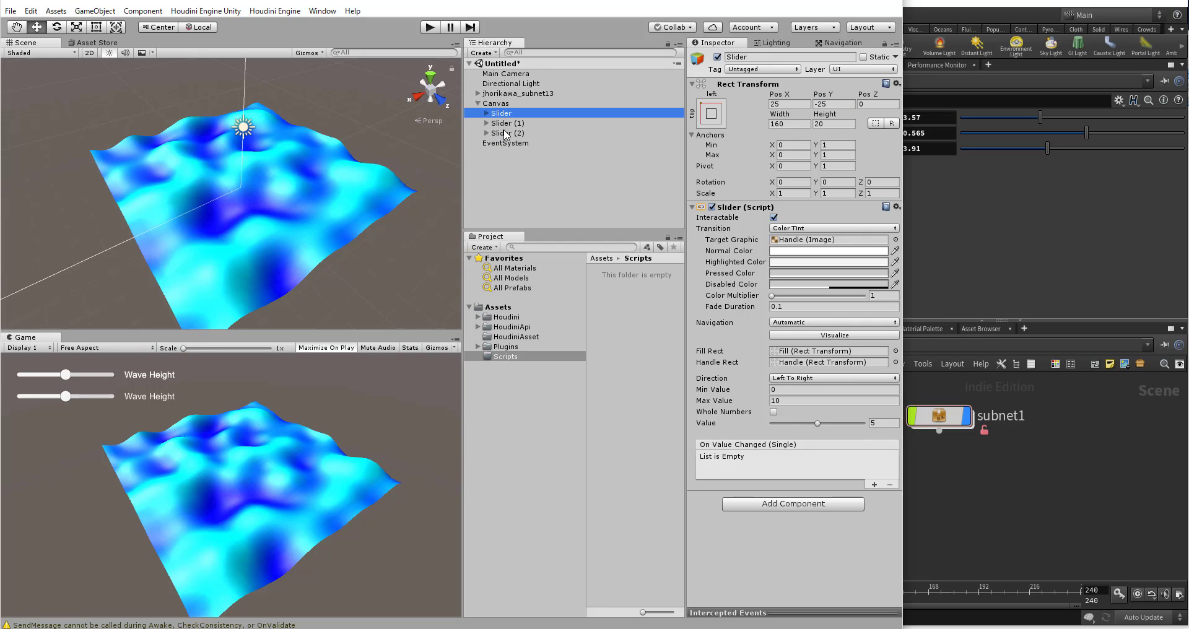
left_click(507, 133)
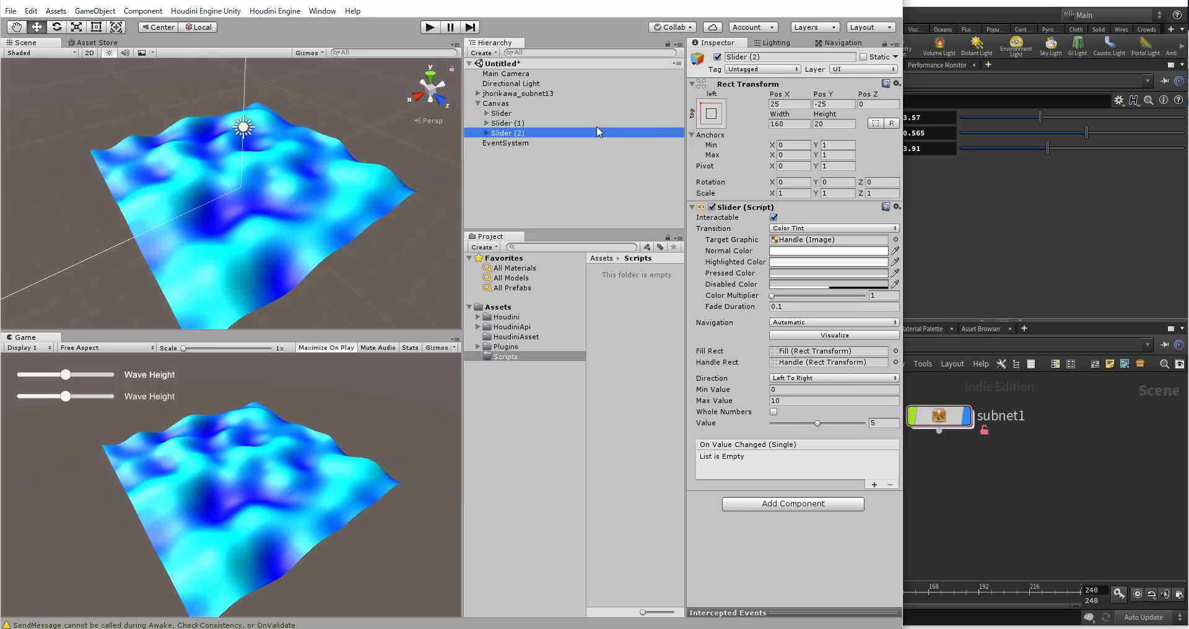
left_click(821, 103)
type("-95")
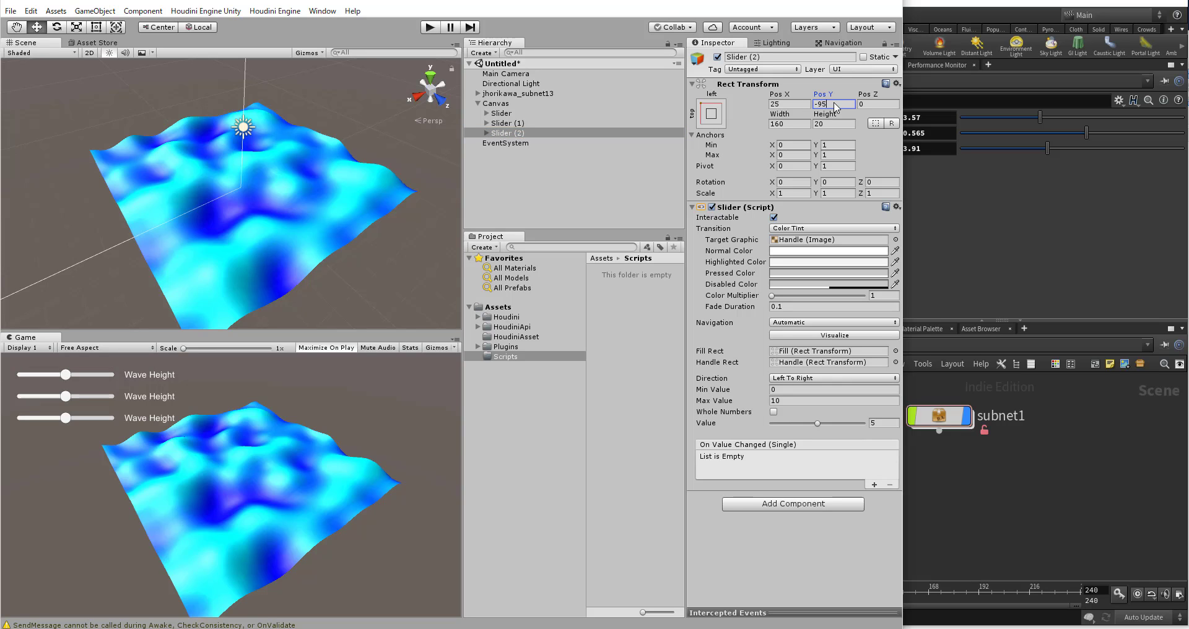
Step: Change the label text of Slider (1) to Noise Scale
left_click(495, 123)
left_click(487, 123)
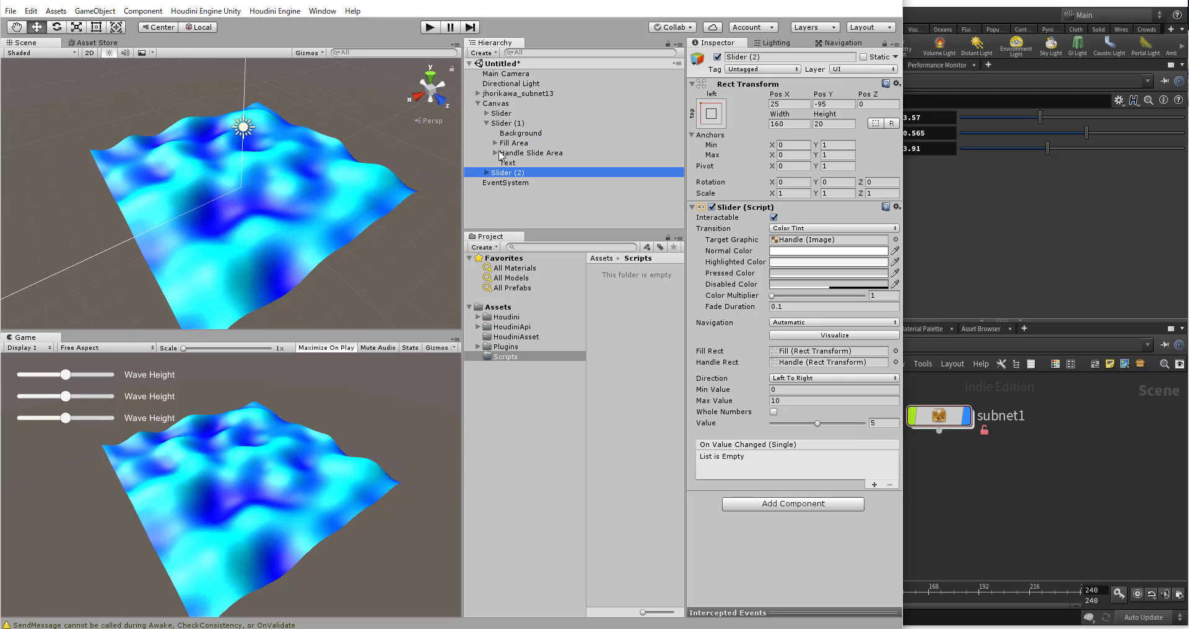
left_click(507, 163)
left_click(725, 248)
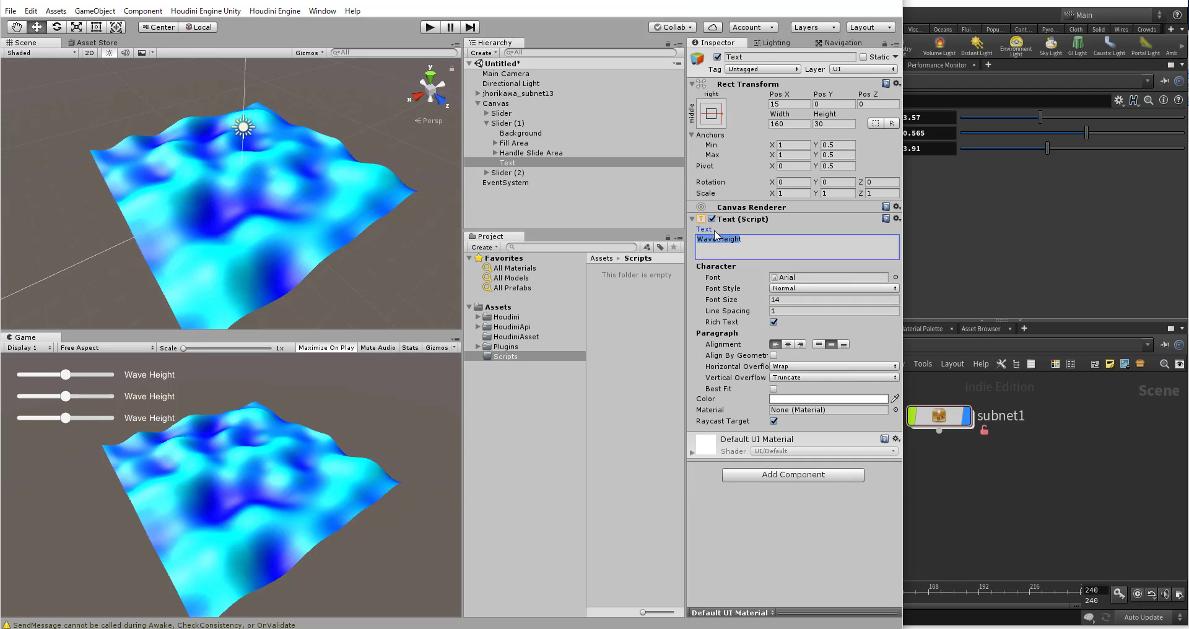
type("NOiset")
key("Left")
key("Left")
key("Left")
key("Left")
key("BackSpace")
type("oise Sca")
Step: Give the Noise Scale slider a maximum value of 1 and a value of 0.5
left_click(513, 124)
left_click(777, 401)
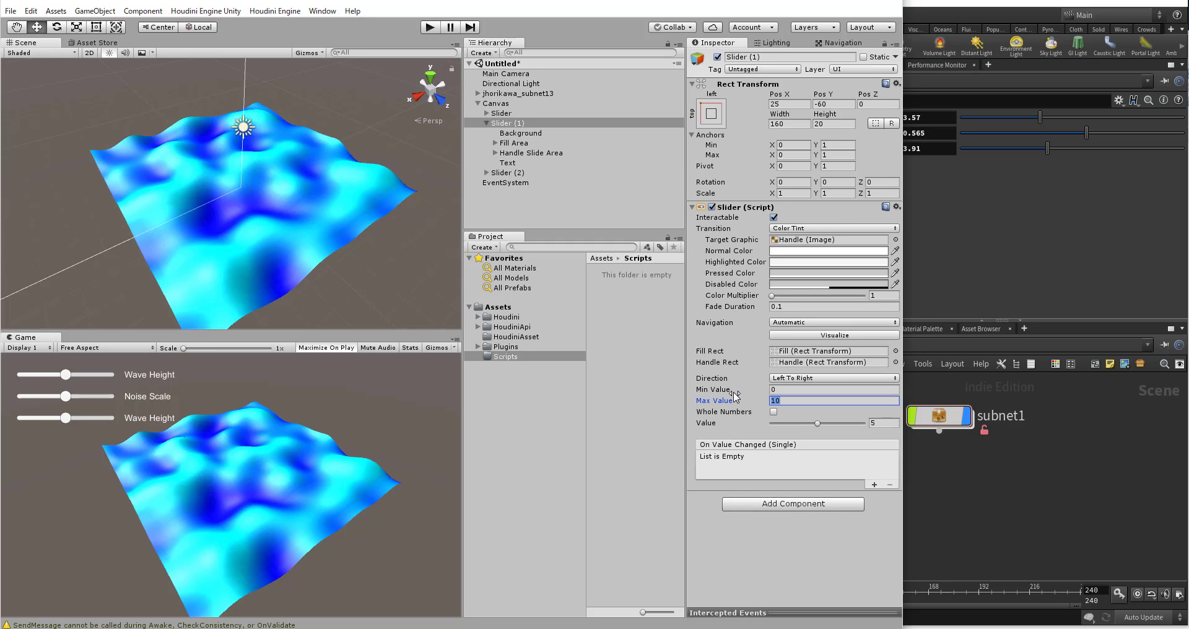
type("1")
key("Tab")
type("0.5")
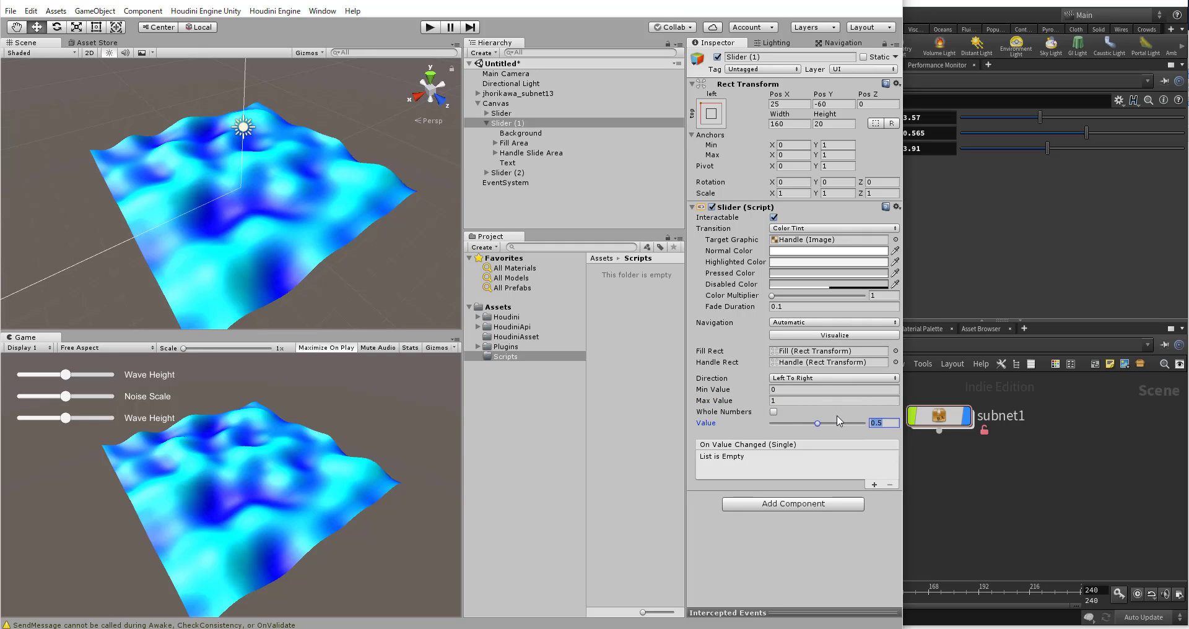
Step: Change the label text of Slider (2) to Noise Seed and select that slider
left_click(493, 123)
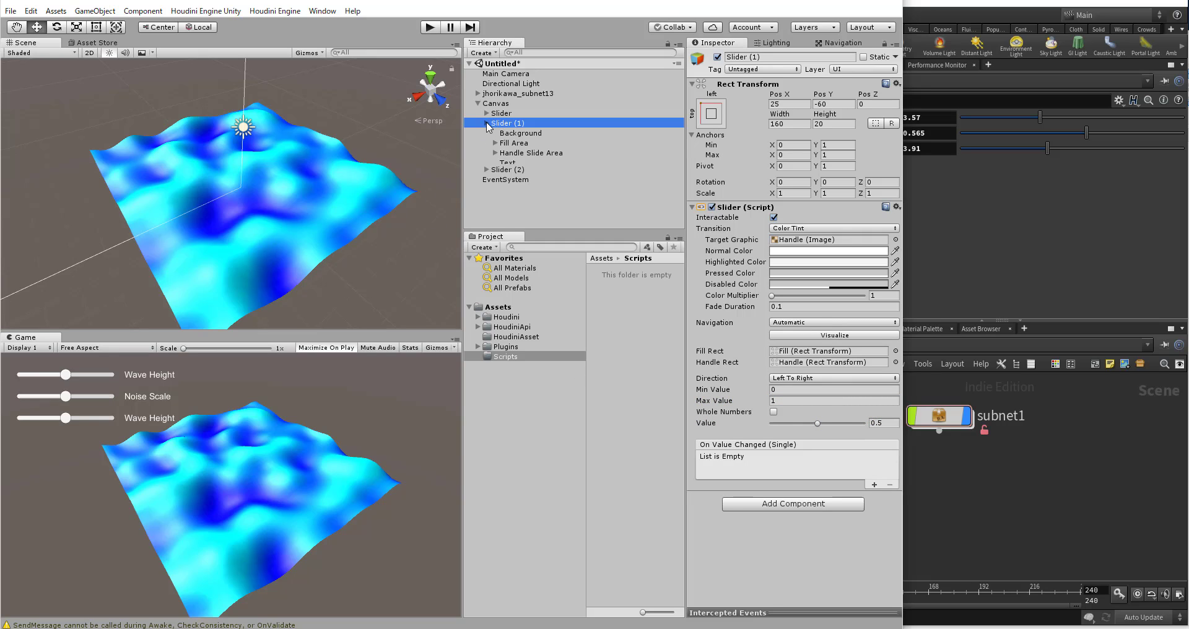
left_click(487, 123)
left_click(488, 133)
left_click(507, 173)
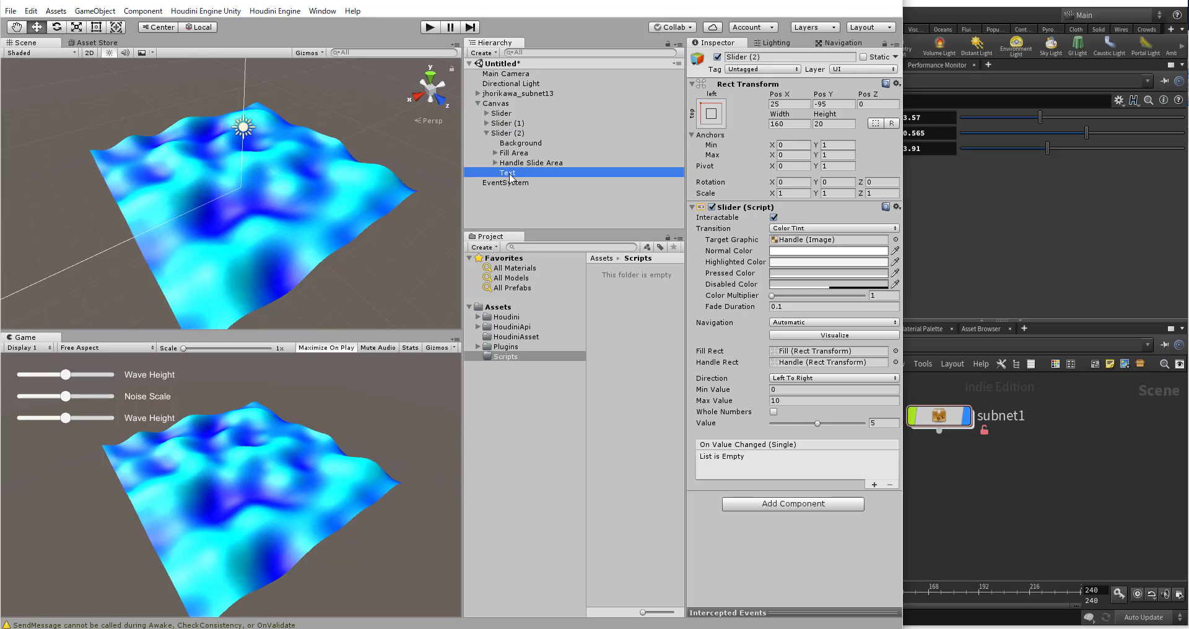
key("Tab")
type("Nois")
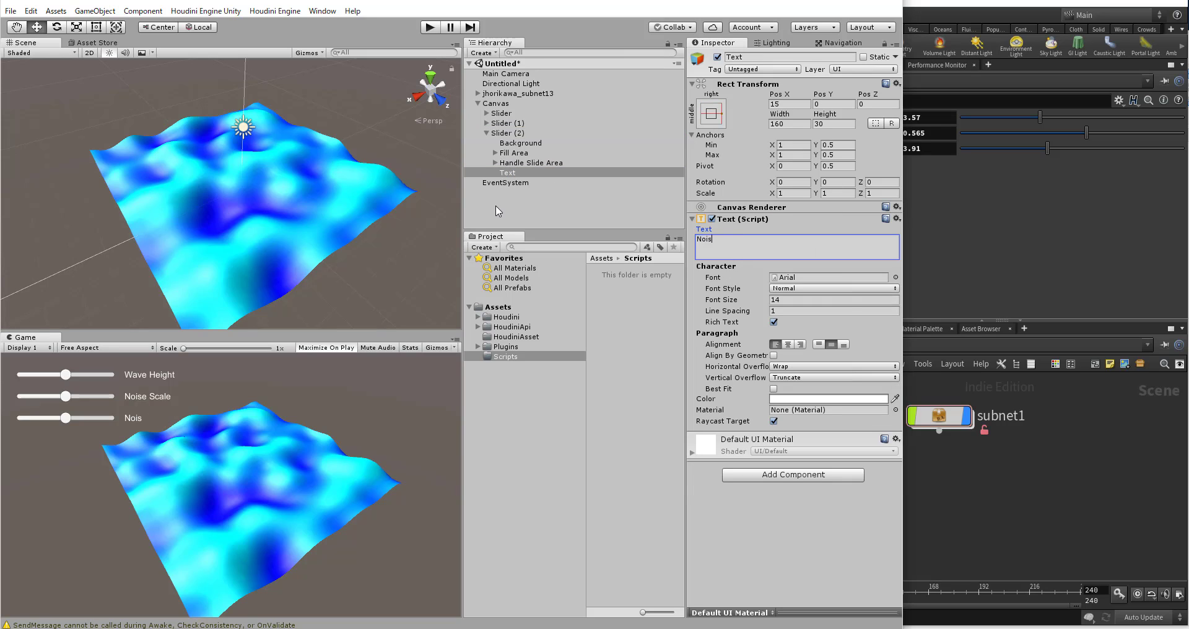
type("e Seed")
left_click(486, 133)
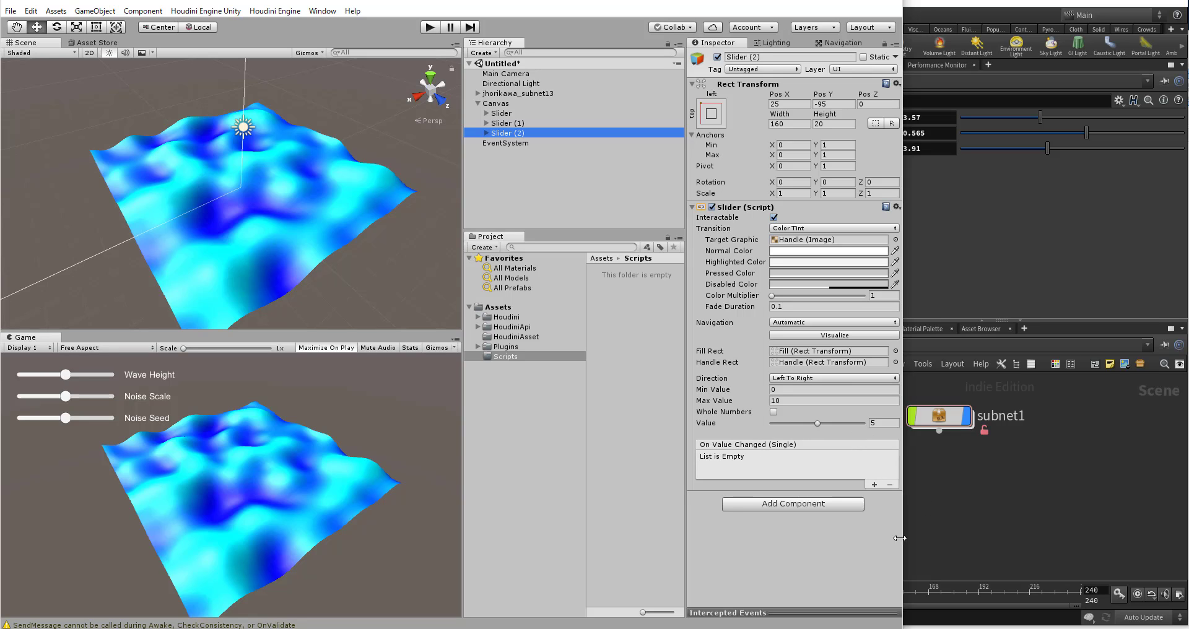
Step: Create a C# script named ParameterController in the Scripts folder
left_click(511, 399)
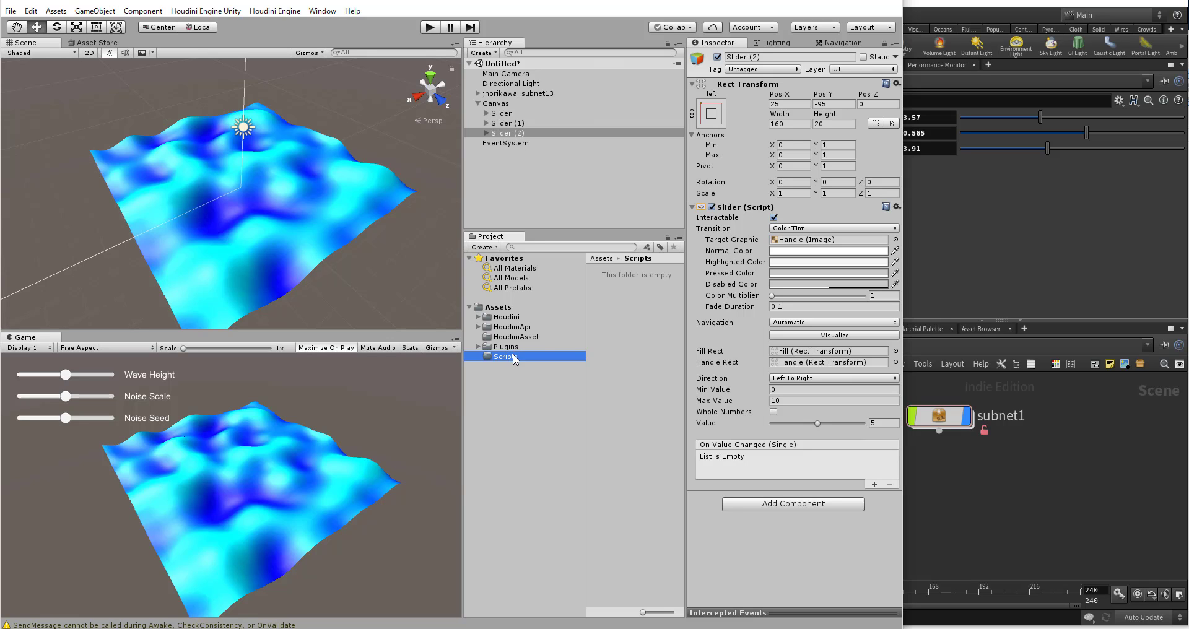
right_click(633, 292)
mouse_move(664, 300)
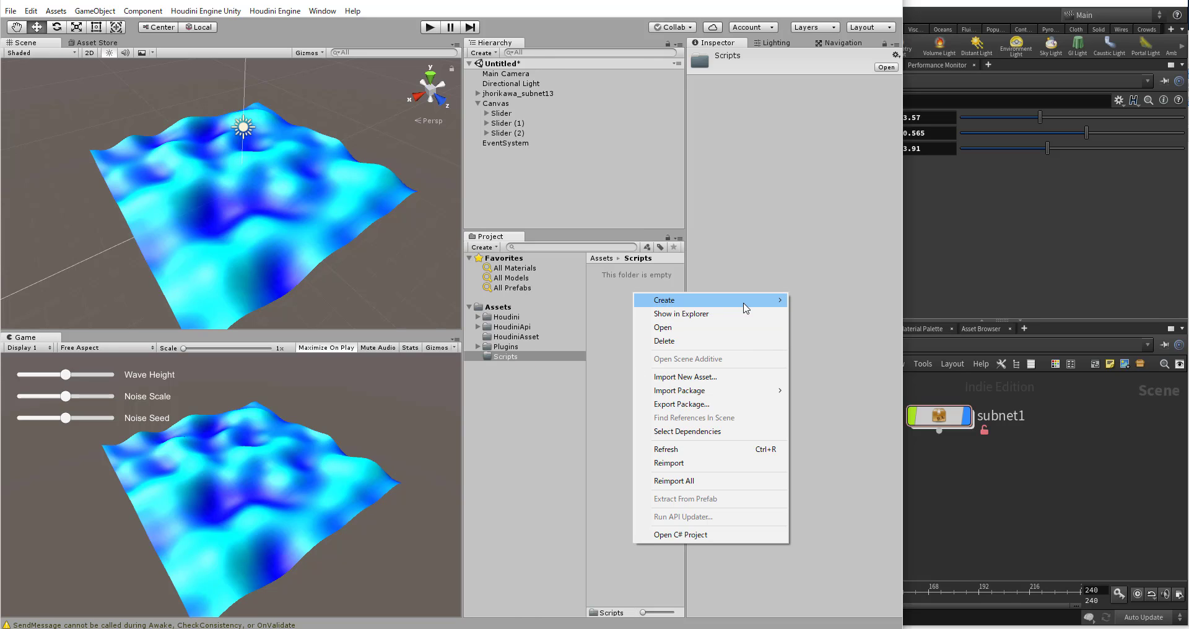
mouse_move(700, 305)
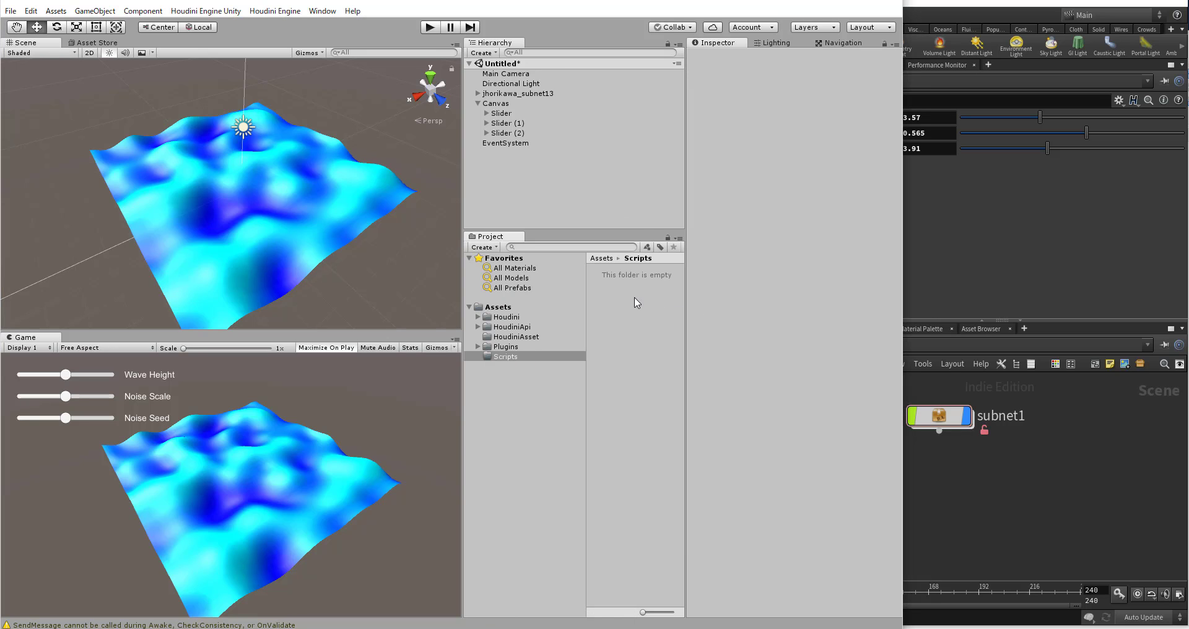
right_click(636, 298)
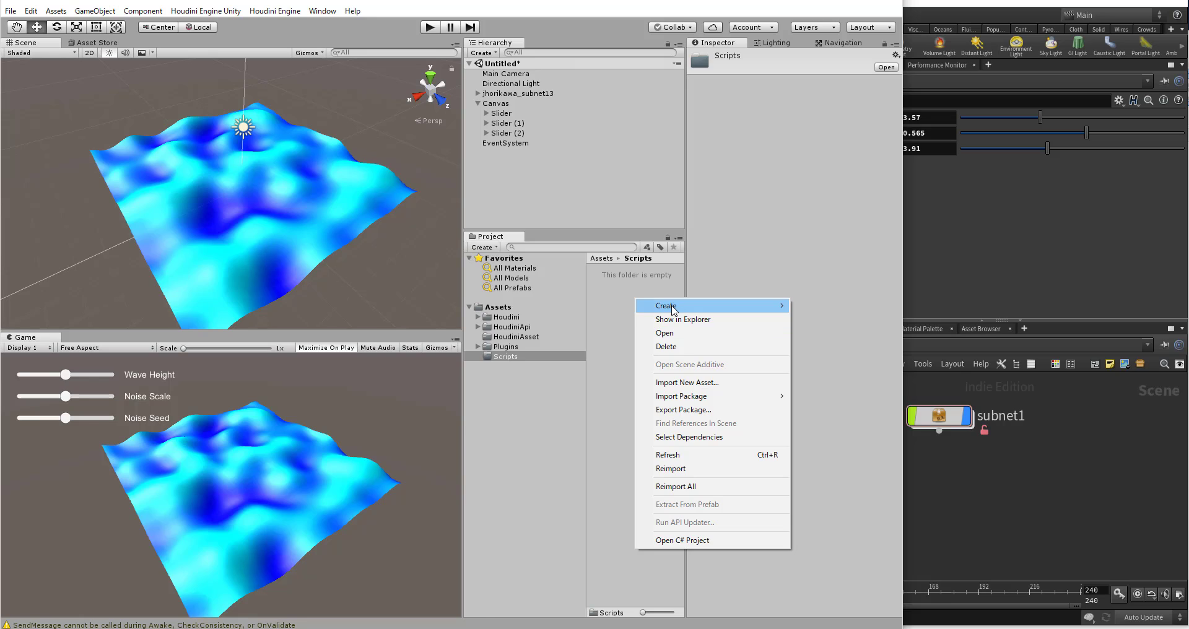
mouse_move(666, 306)
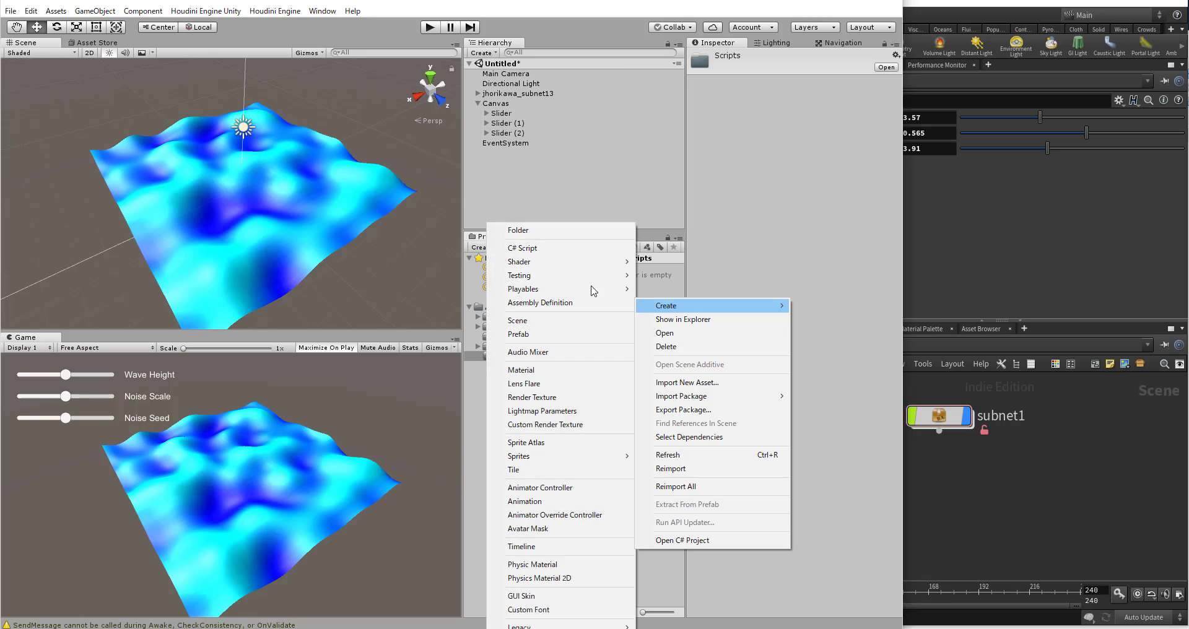
left_click(565, 249)
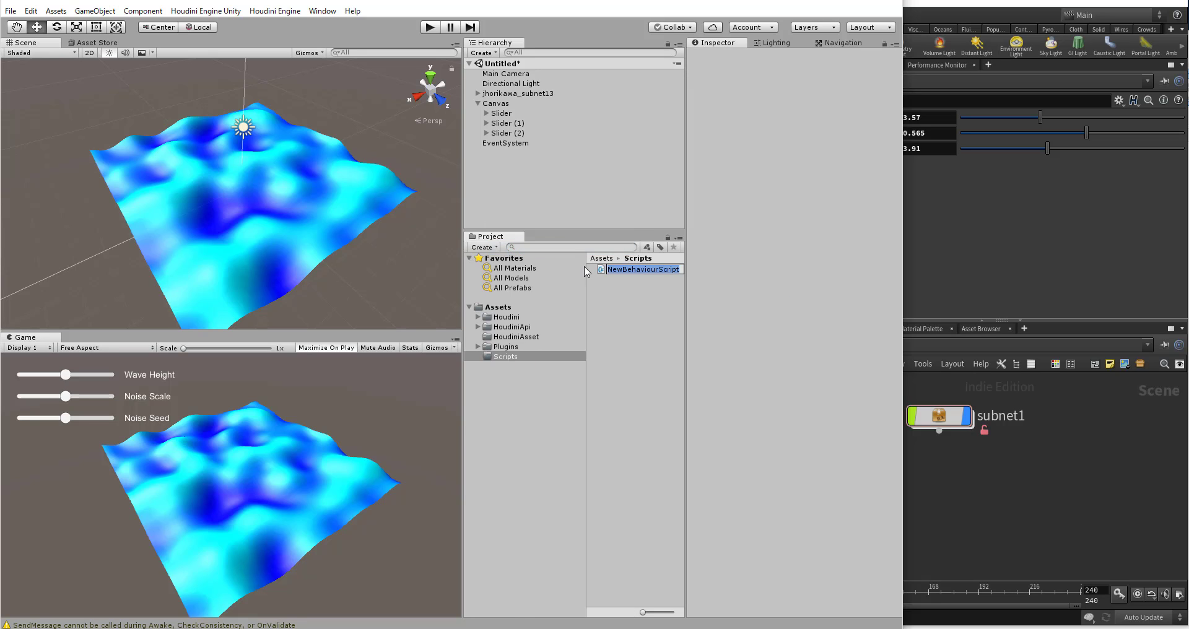
type("ParameterController")
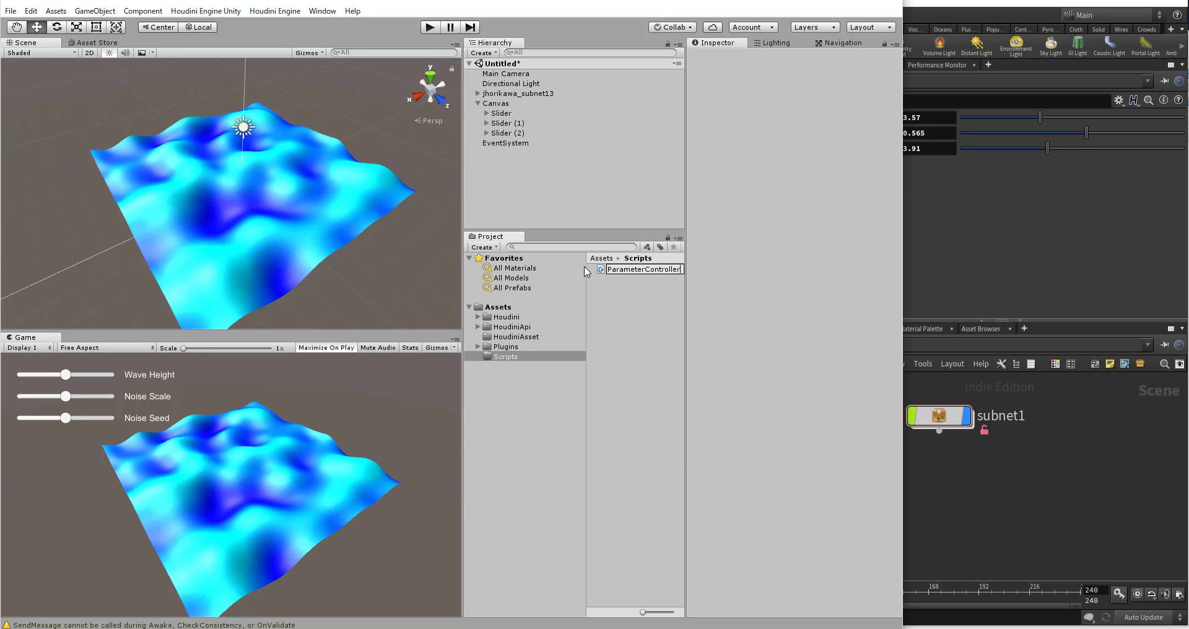
key("Return")
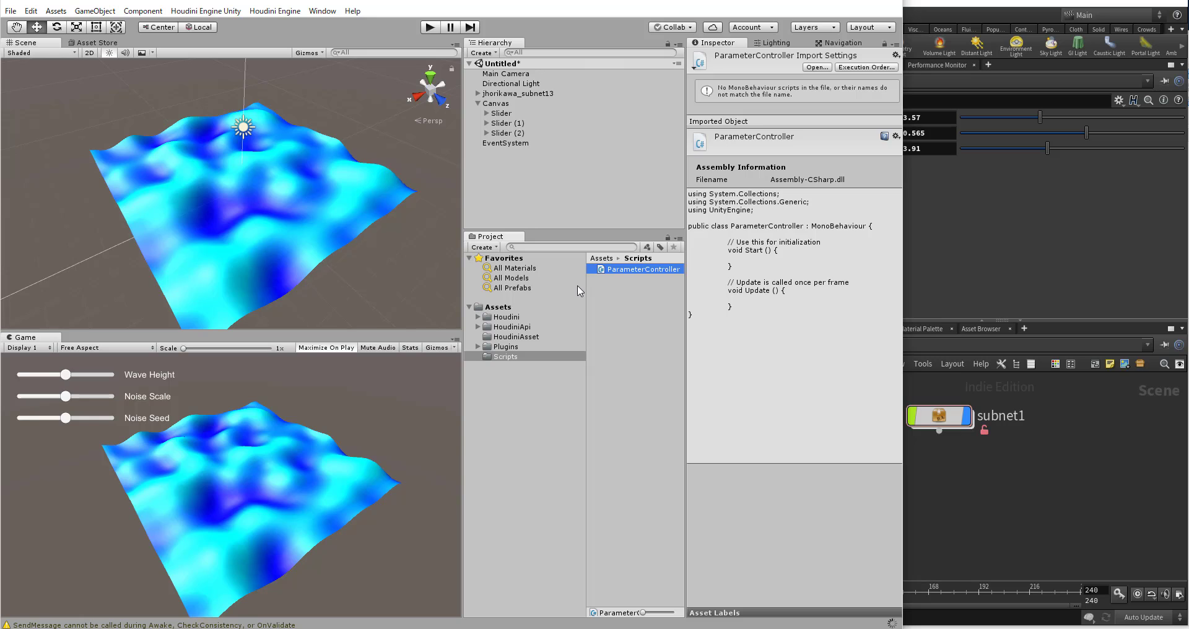
Step: Create an empty game object in the scene and set its position to 0, 0, 0
right_click(530, 173)
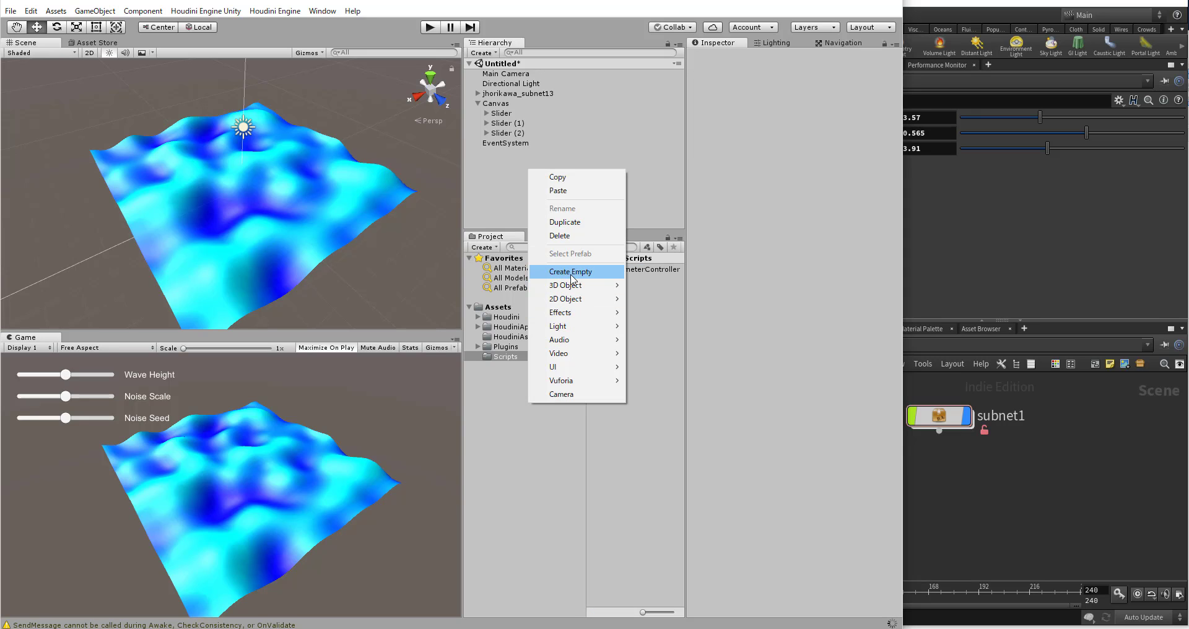
left_click(571, 273)
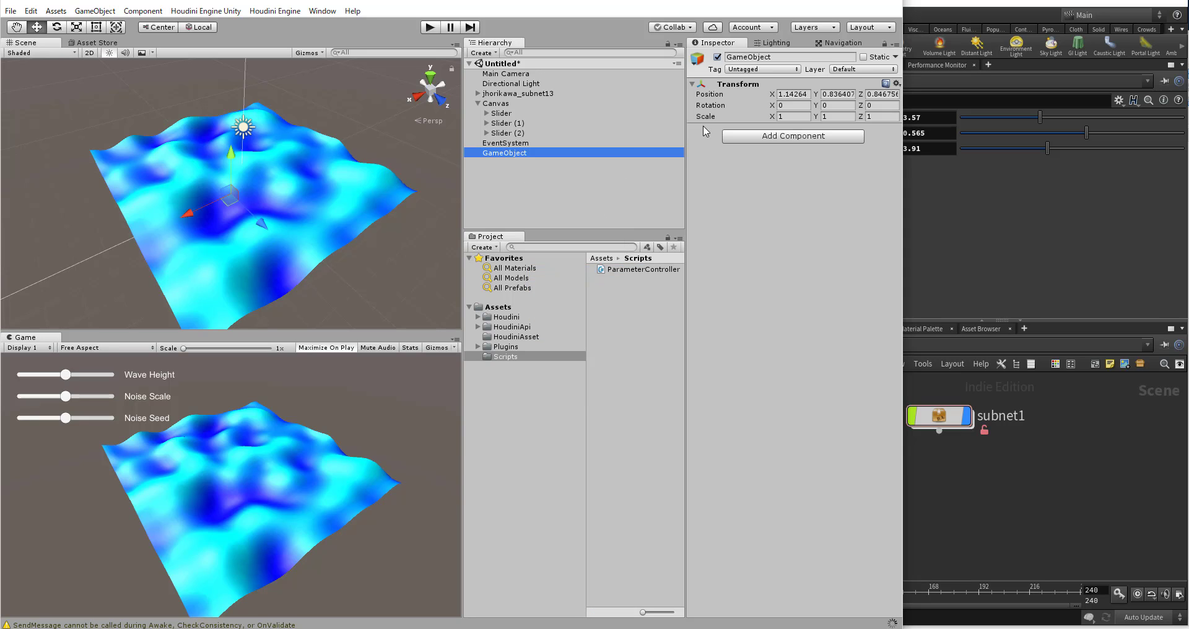
left_click(794, 94)
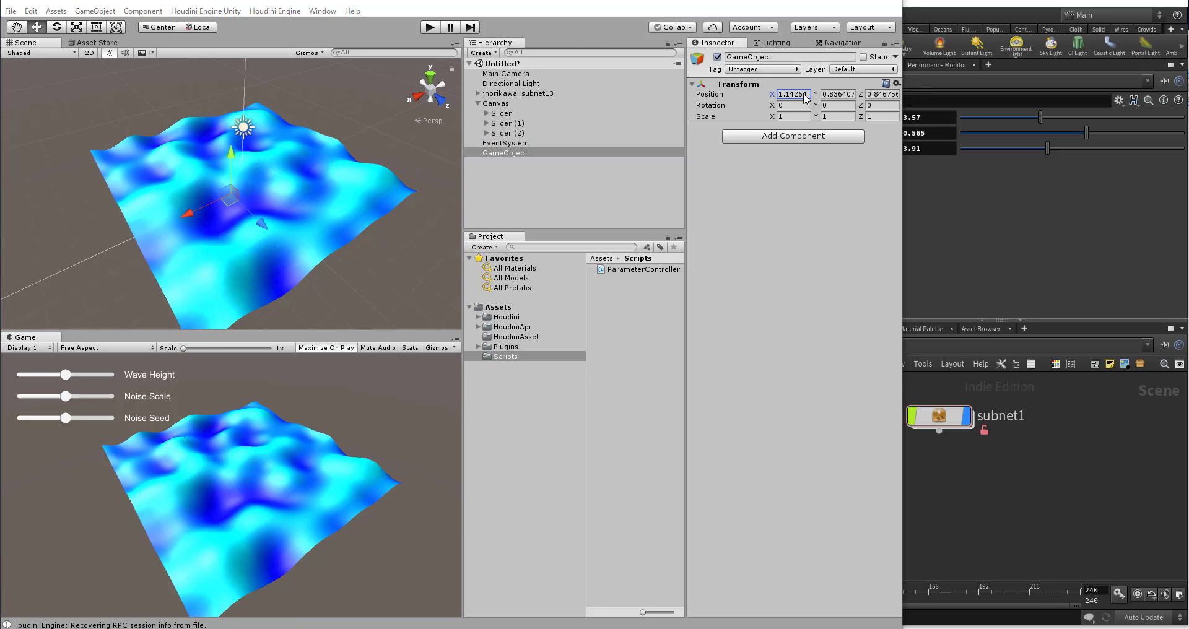
key("ctrl+s")
left_click(561, 354)
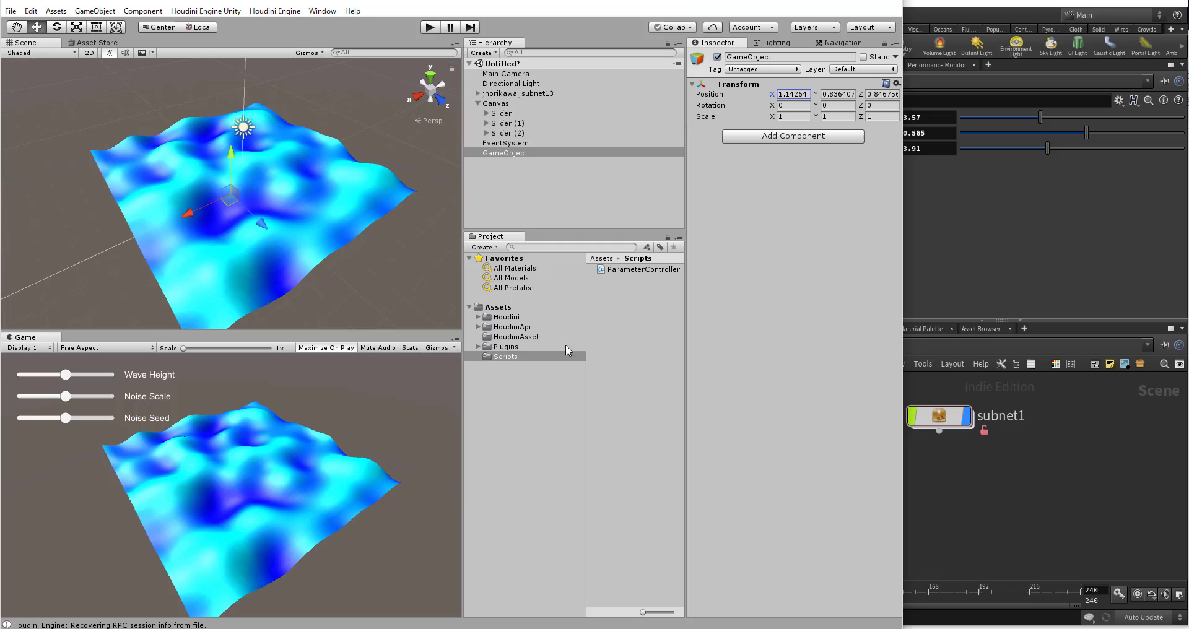
left_click(791, 96)
key("BackSpace")
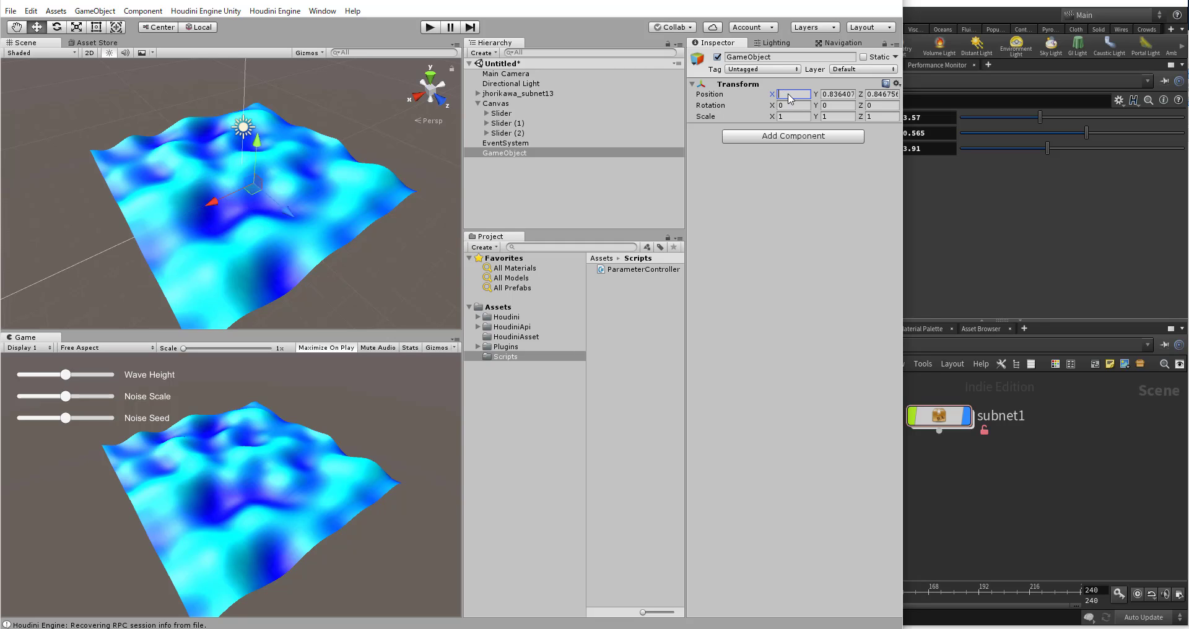
type("0")
left_click(848, 95)
type("0")
left_click(884, 95)
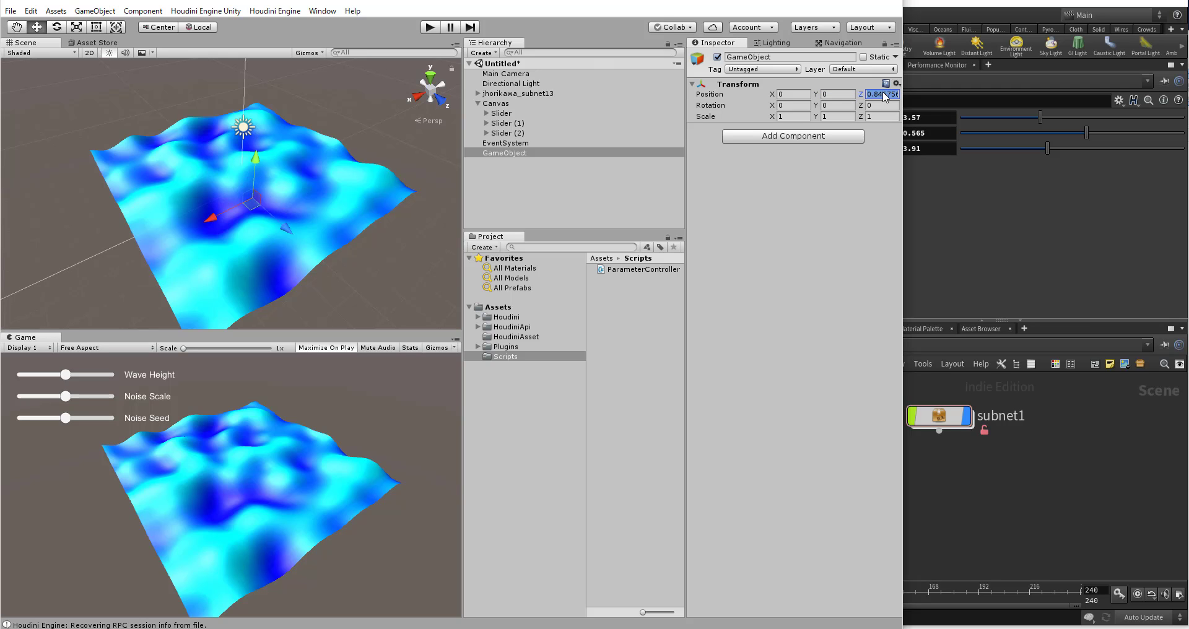
type("0")
left_click(518, 208)
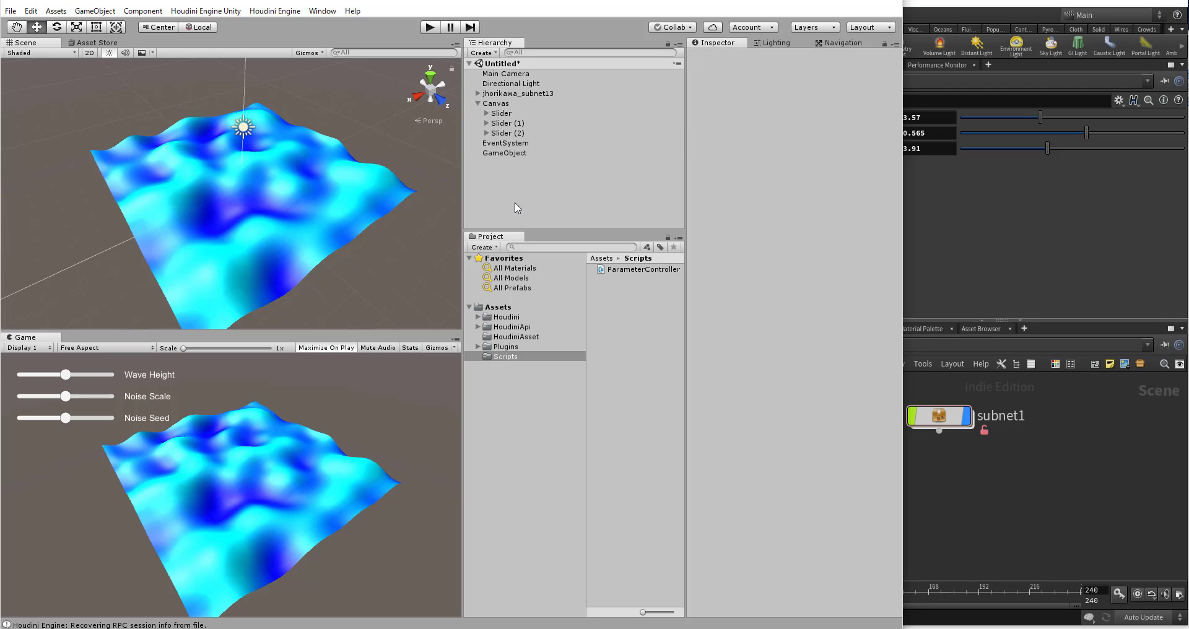
Step: Start saving the scene and create and open a new folder named Scenes inside Assets
key("ctrl+s")
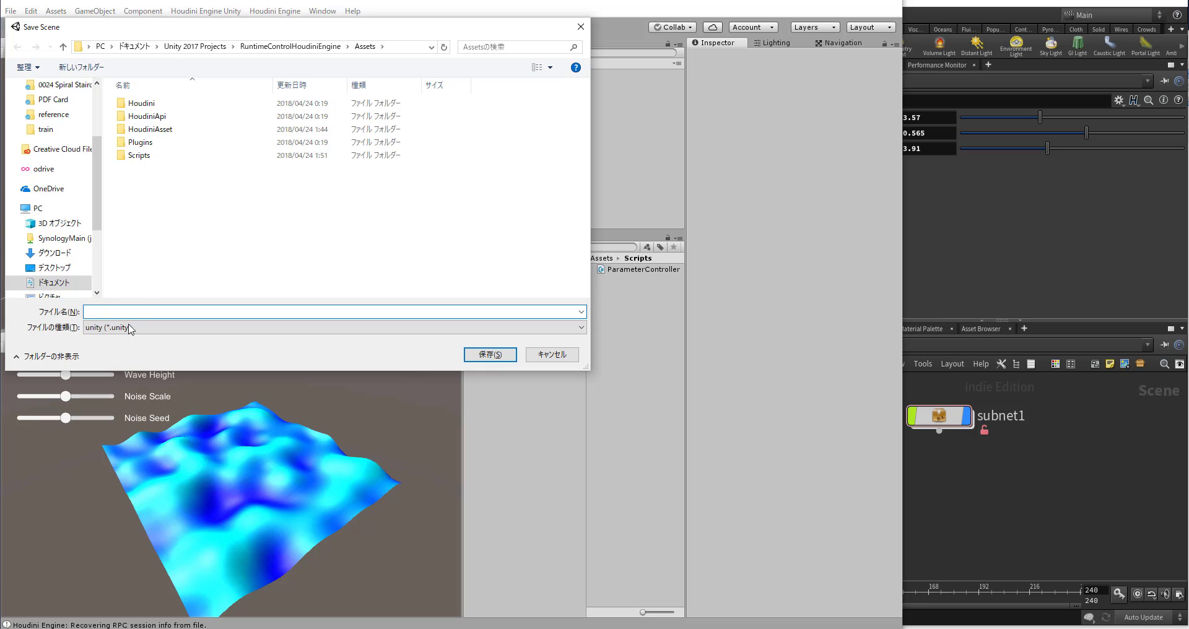
left_click(92, 70)
type("S")
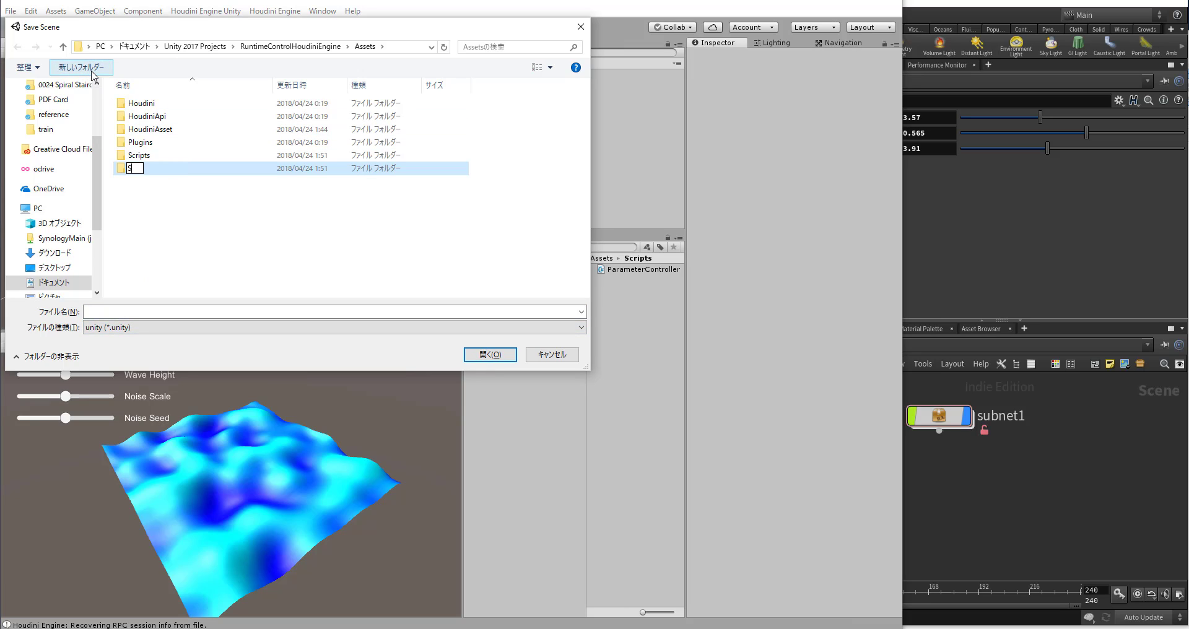
type("cene")
key("Return")
double_click(140, 155)
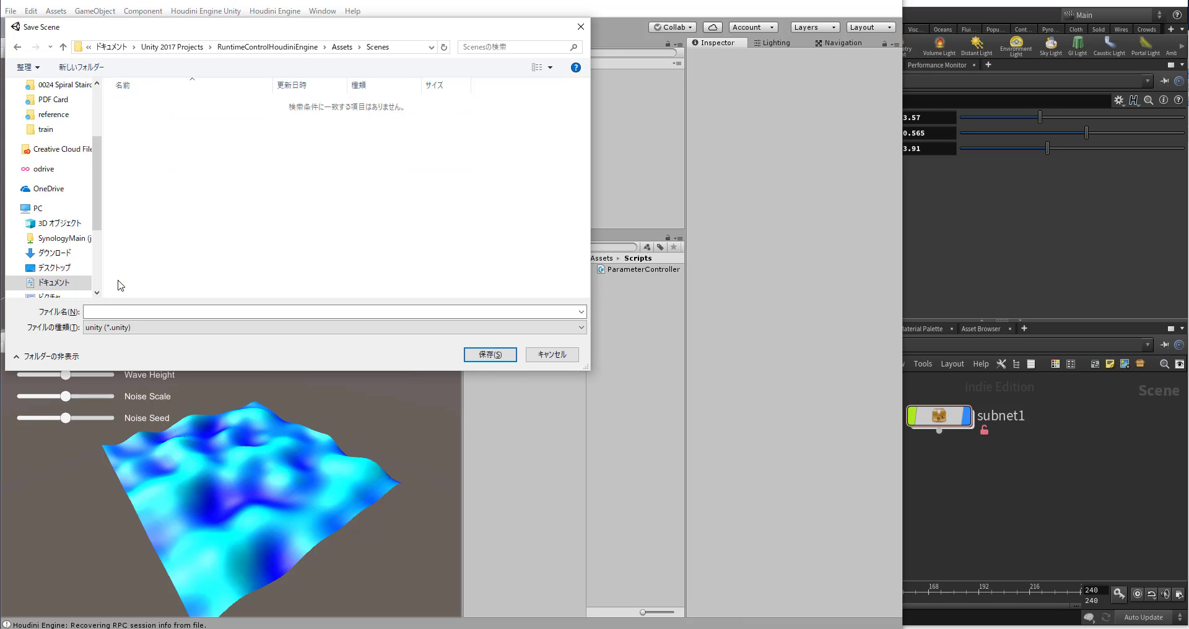
Step: Name the scene file MainScene and save it in the Scenes folder
left_click(113, 310)
type("Ma")
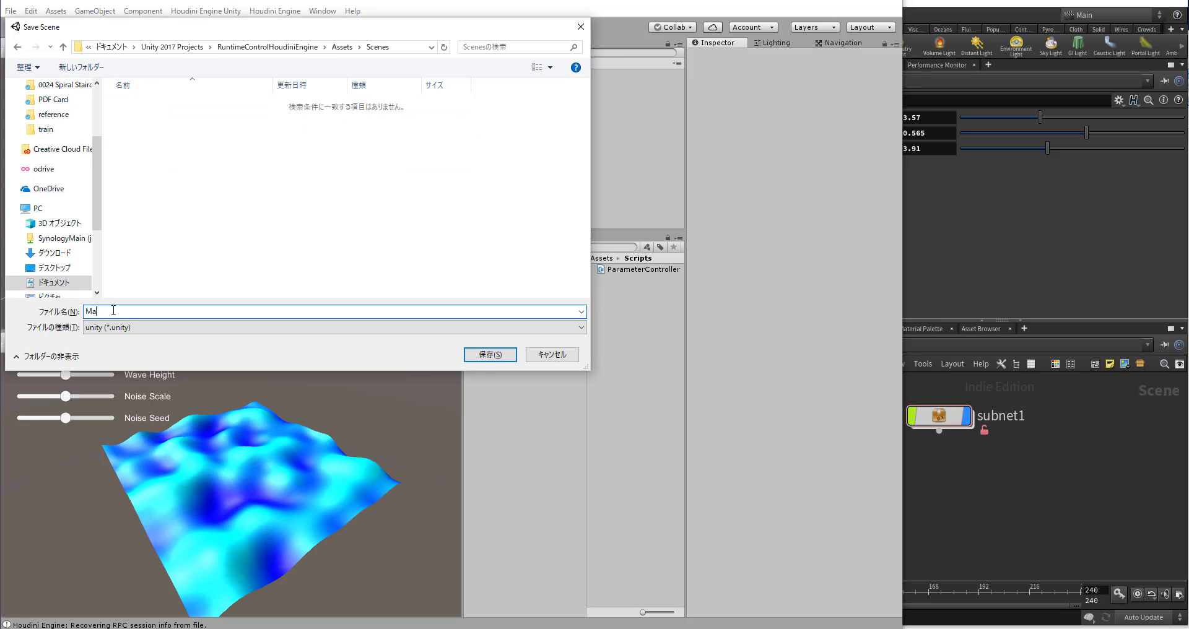
type("inScene")
key("Return")
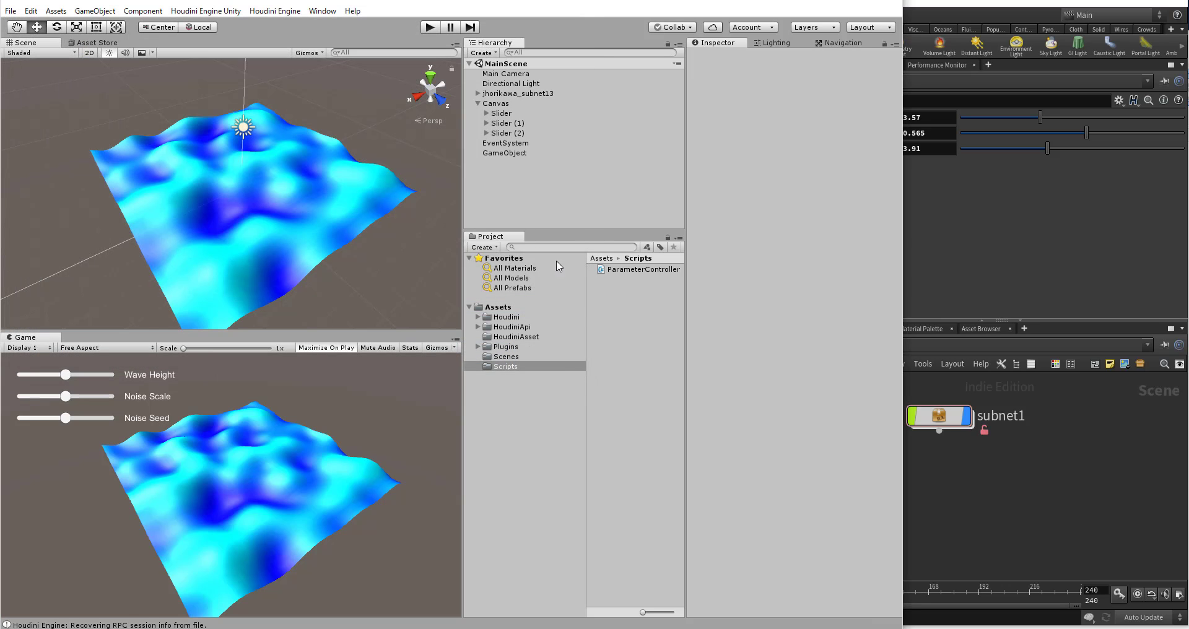
Step: Attach the ParameterController script to the empty GameObject and open the script in Visual Studio
left_click_drag(624, 269, 513, 156)
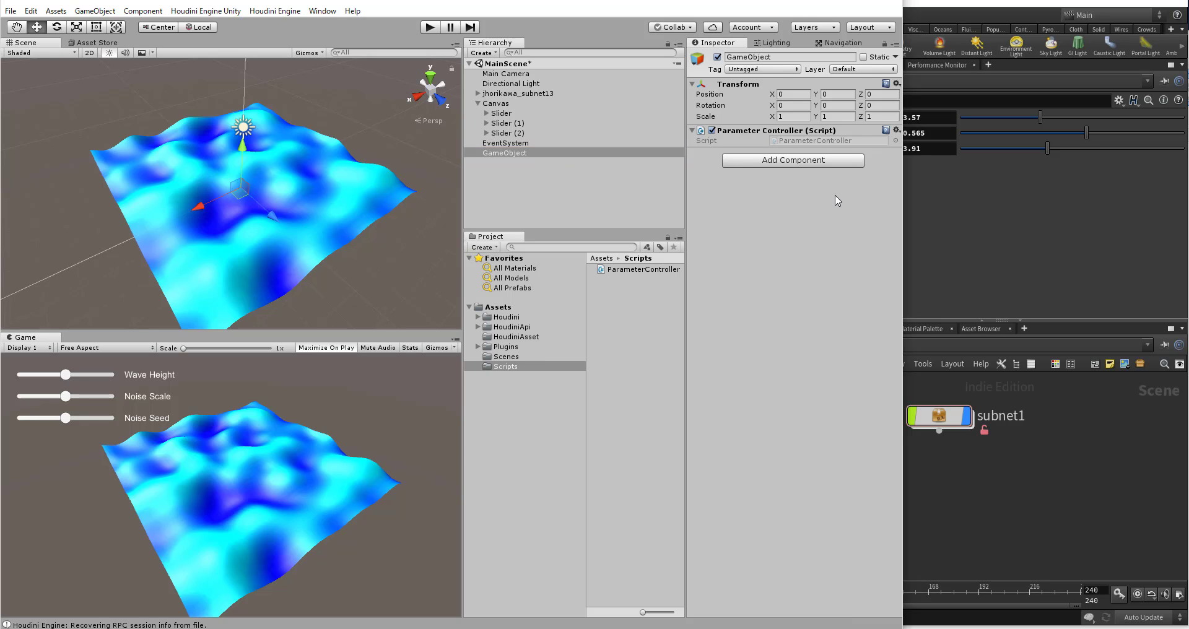
double_click(832, 141)
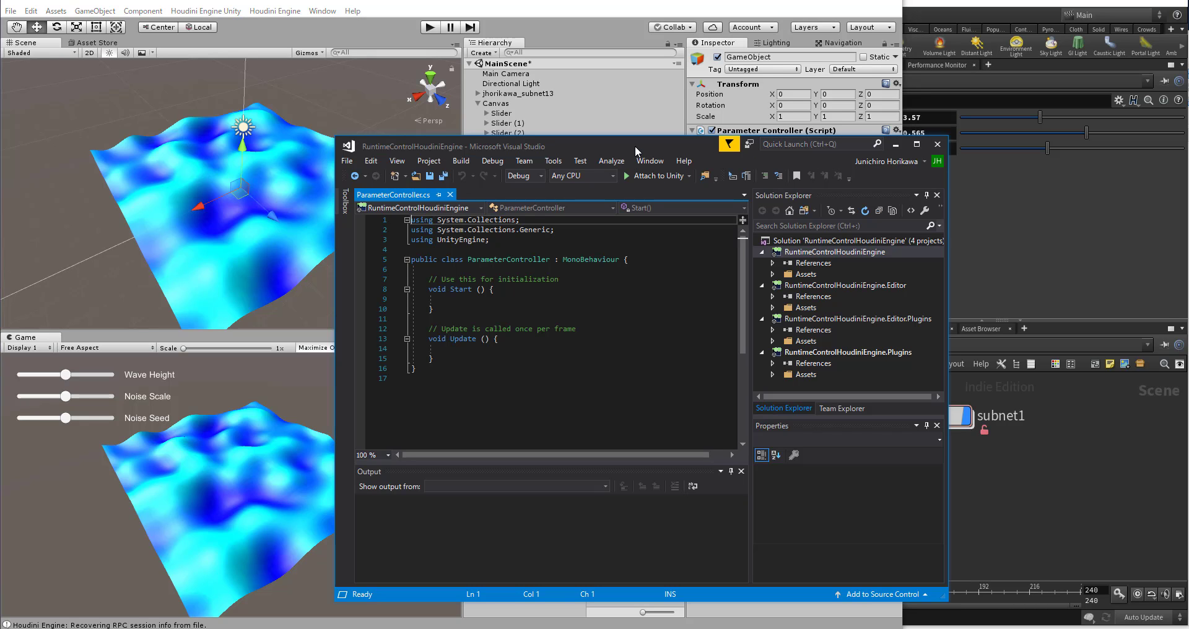
left_click_drag(638, 153, 682, 149)
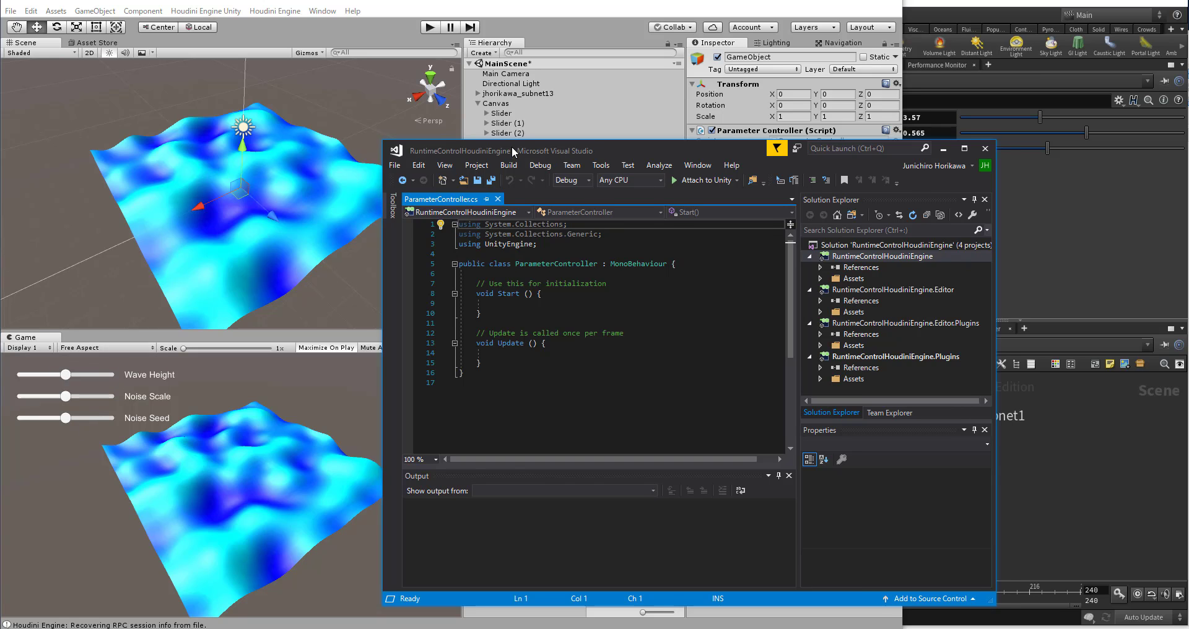
left_click_drag(511, 146, 527, 165)
Step: Switch back to Unity and look through the HoudiniApi and HoudiniAsset folders and the unity folder of the Houdini 16.5.439 engine installation
left_click(546, 9)
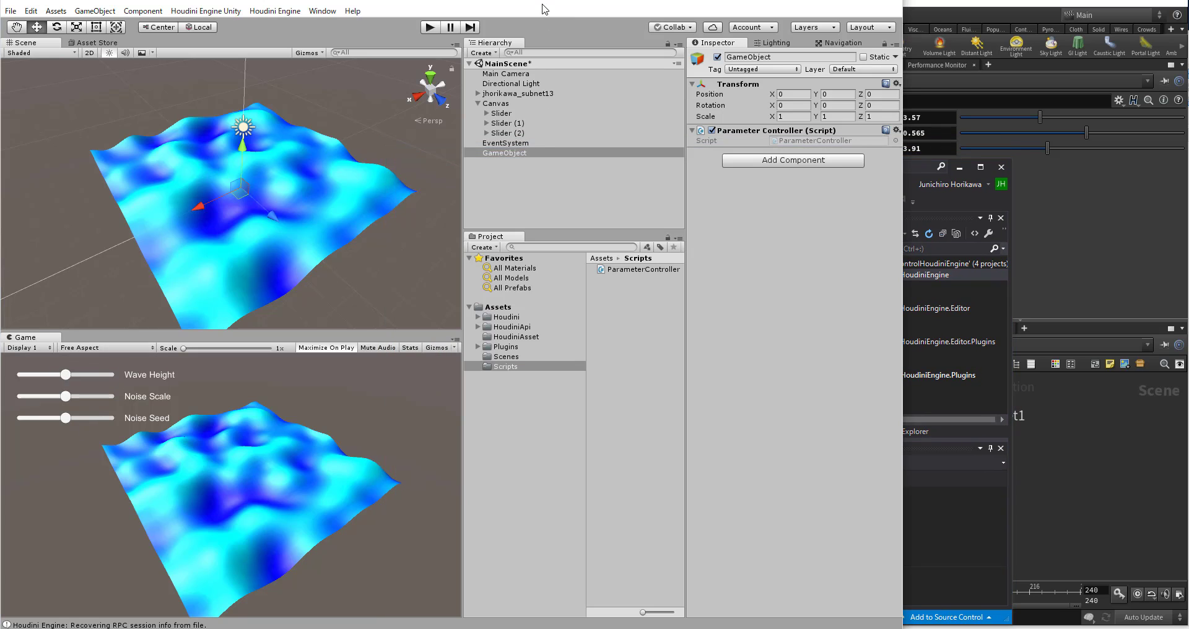
left_click(517, 328)
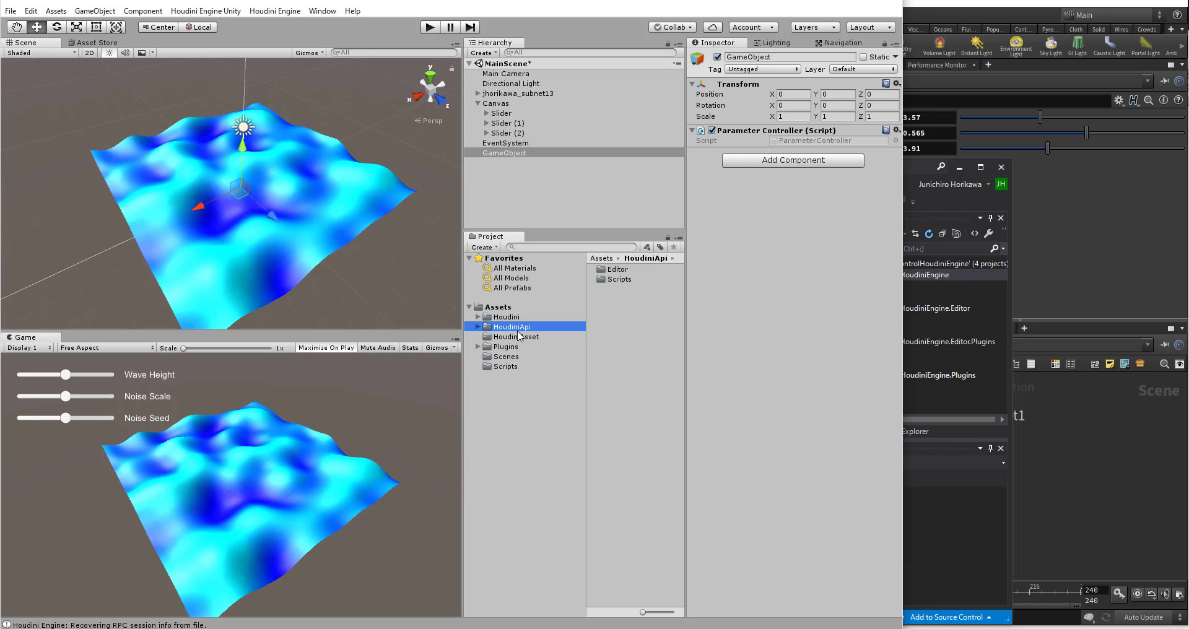
left_click(518, 336)
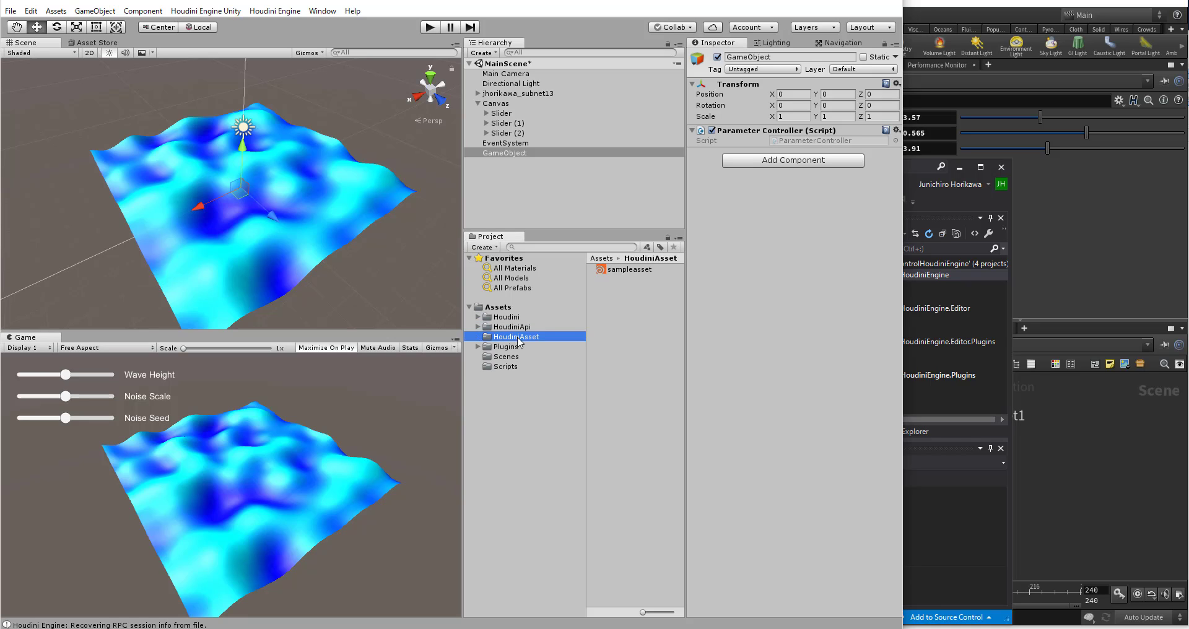
left_click(517, 329)
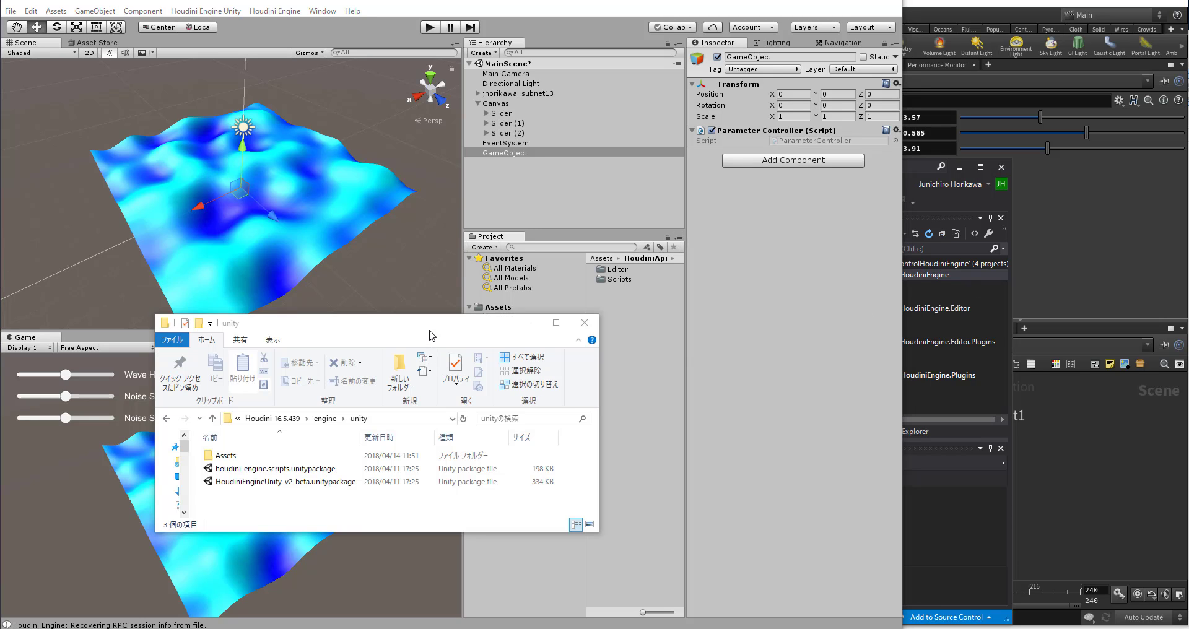
left_click(236, 425)
left_click(305, 334)
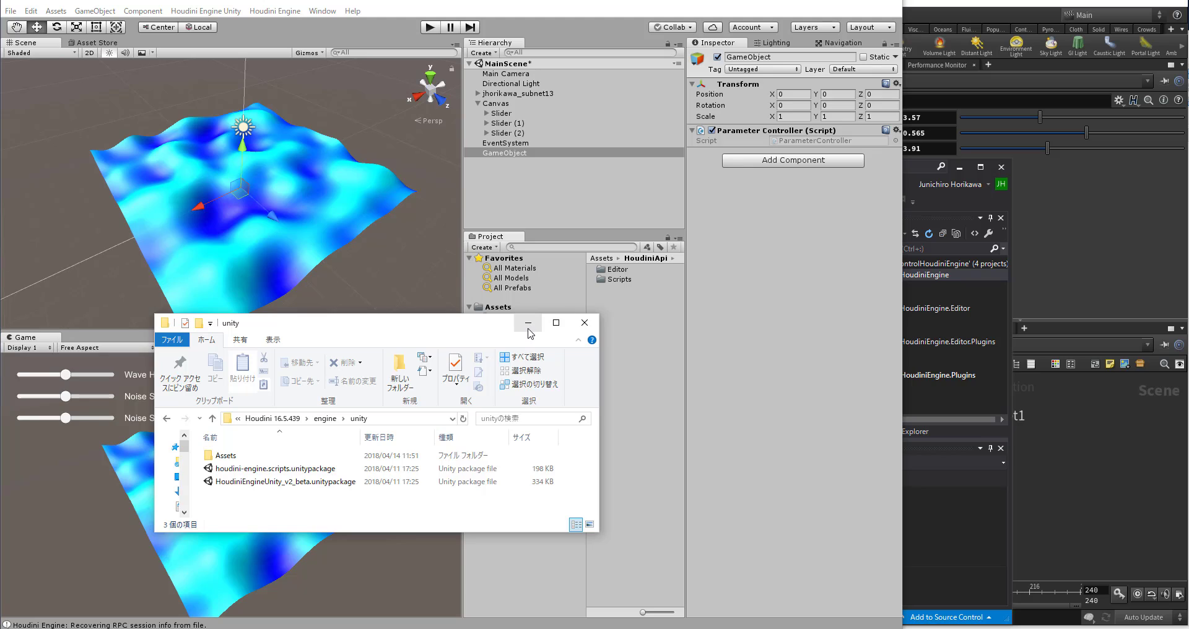
left_click(620, 368)
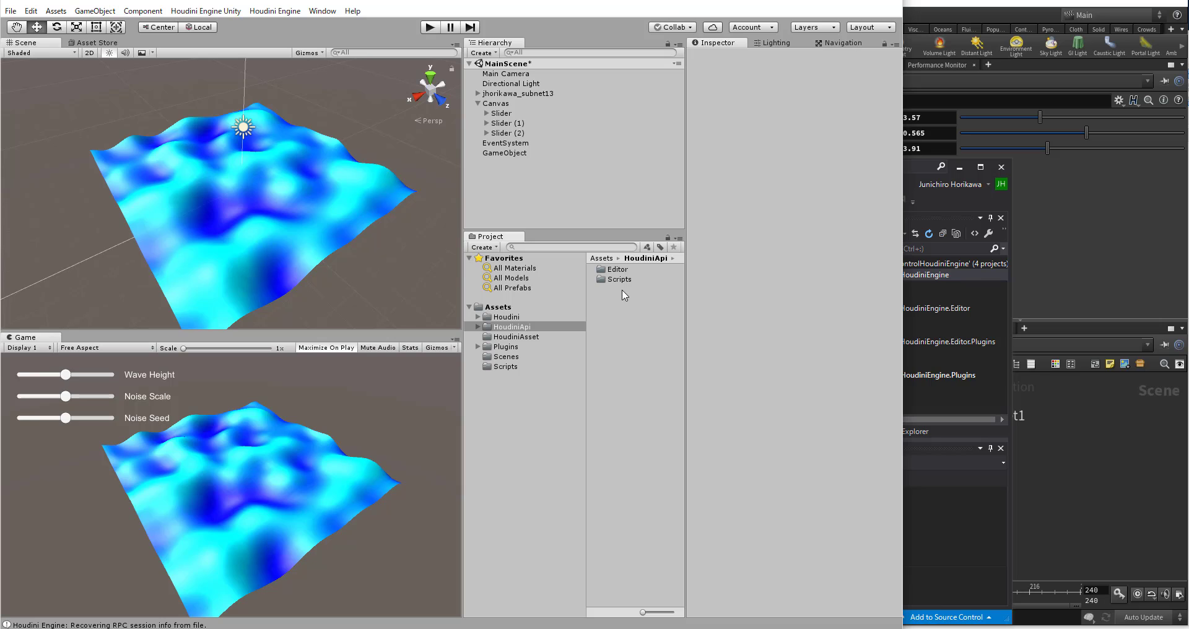
Step: Review the contents of the HoudiniAsset, HoudiniApi, Houdini and Plugins folders in the project
left_click(530, 337)
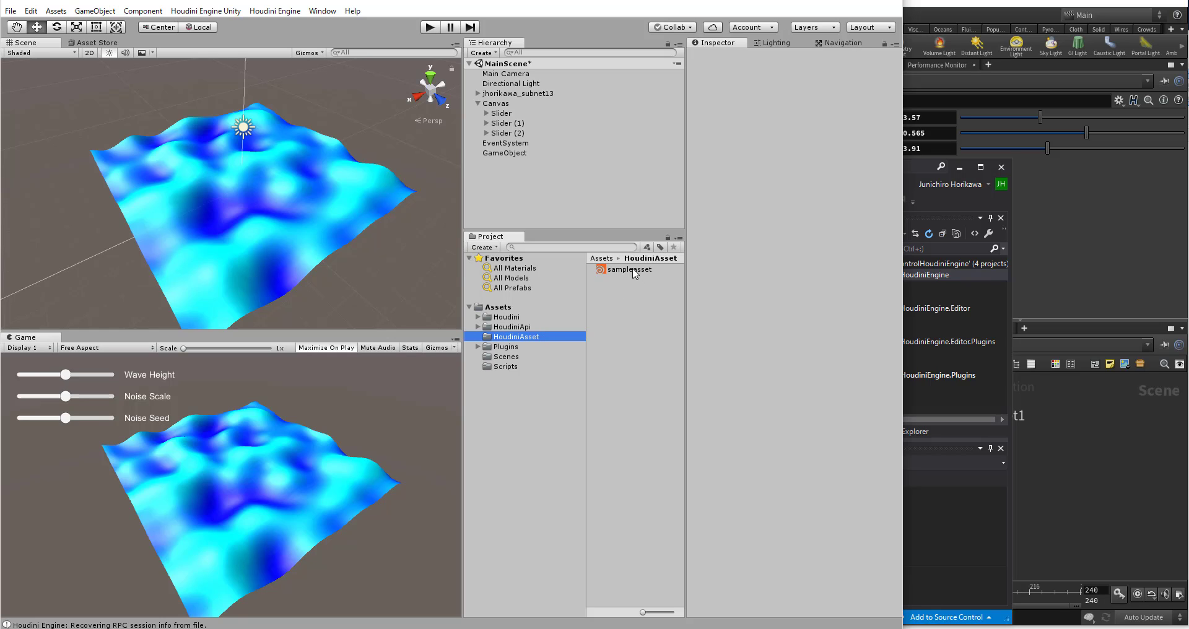
left_click_drag(633, 269, 611, 276)
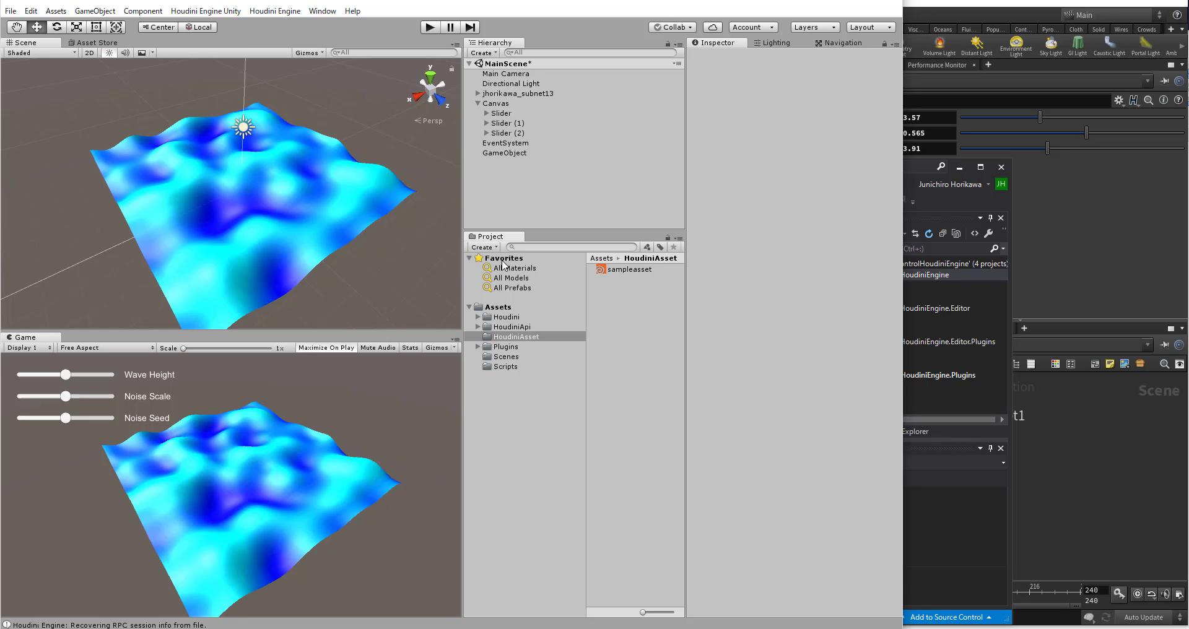
left_click(503, 327)
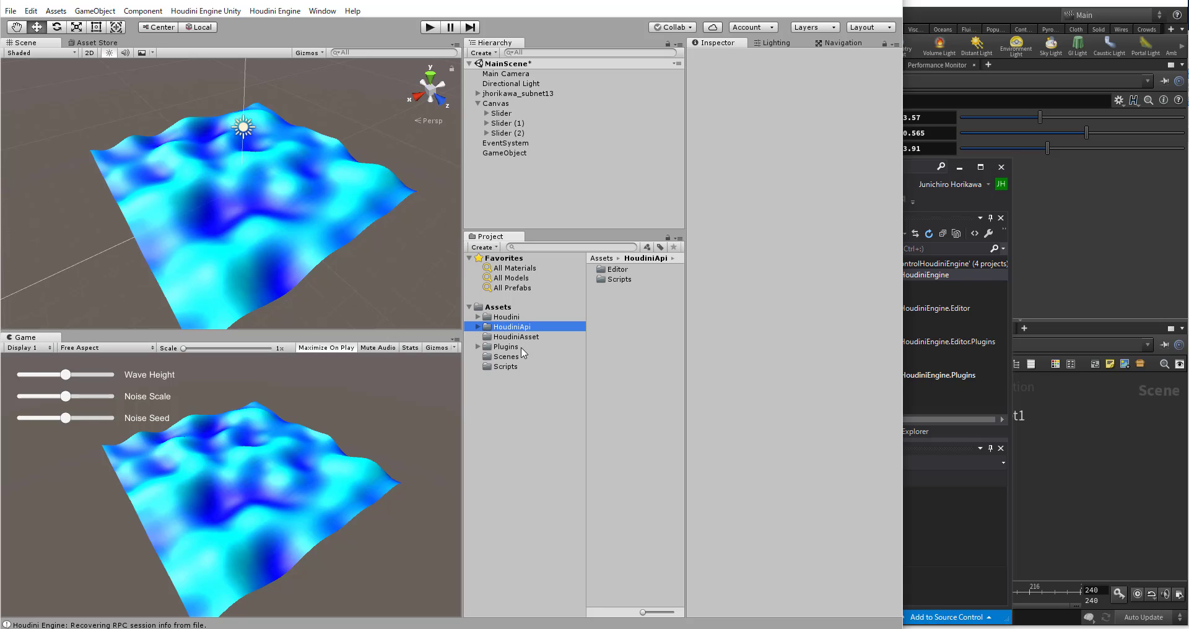
left_click(500, 317)
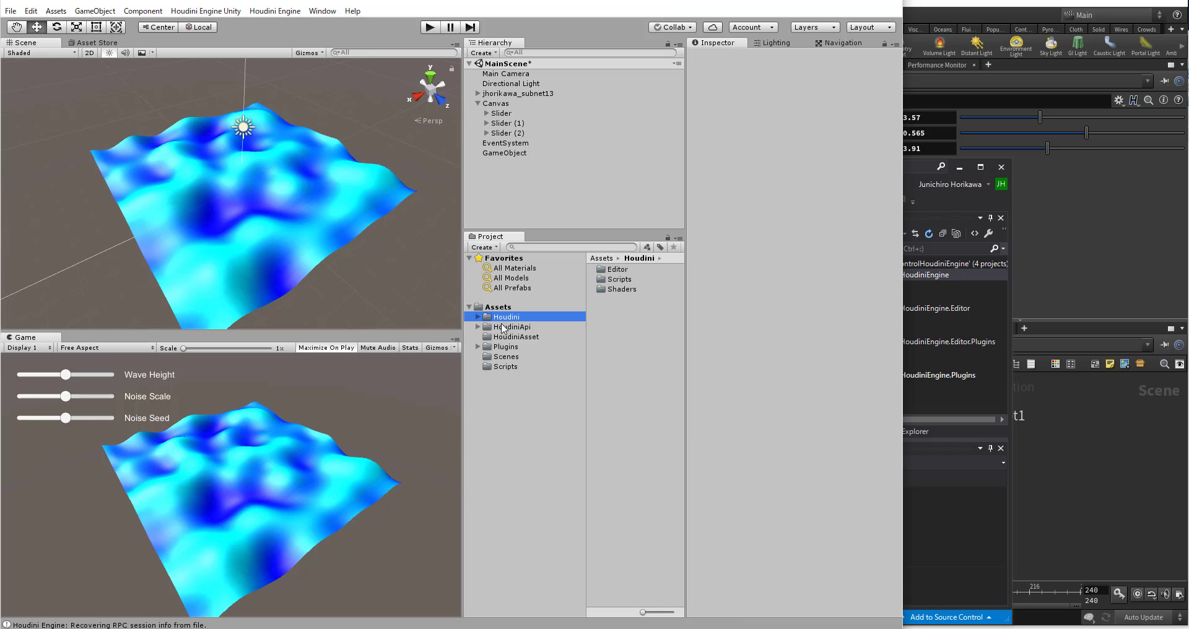
left_click(512, 328)
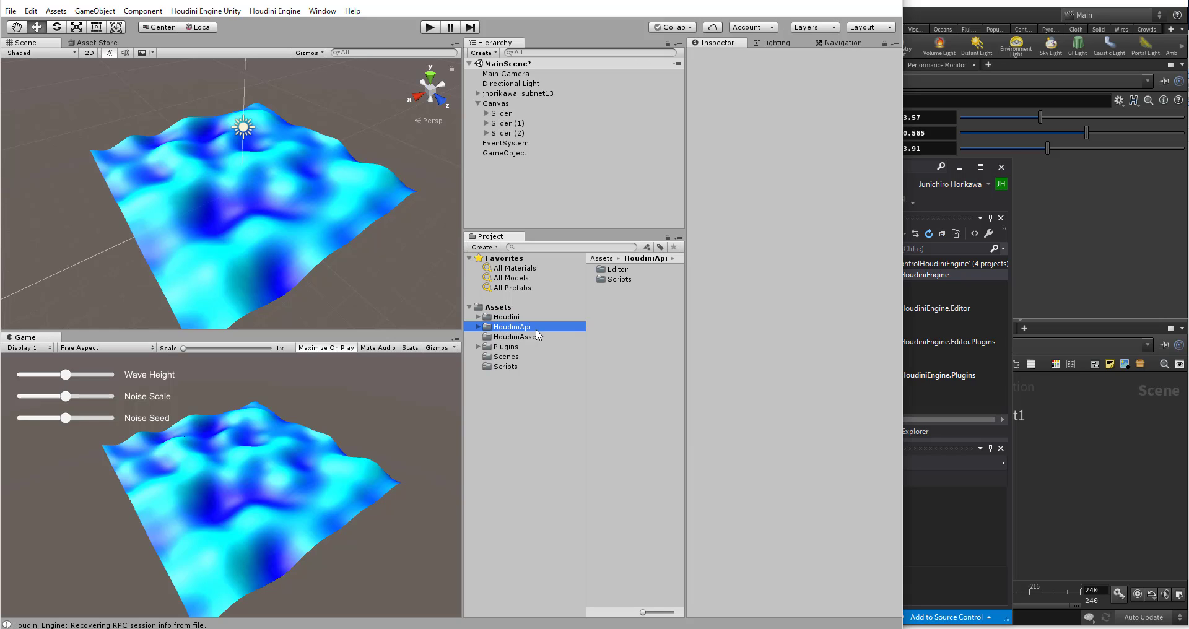
left_click(509, 346)
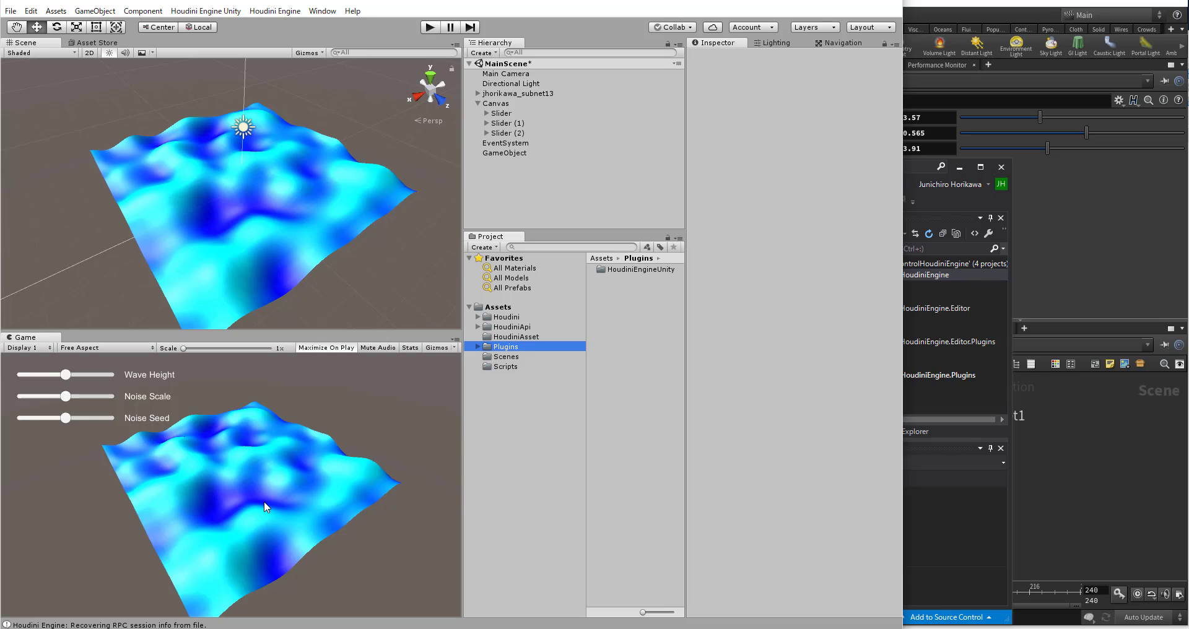
Step: Open the HoudiniApiAssetAccessorExample script from the HoudiniApi Scripts folder in Visual Studio
left_click(504, 328)
left_click(477, 327)
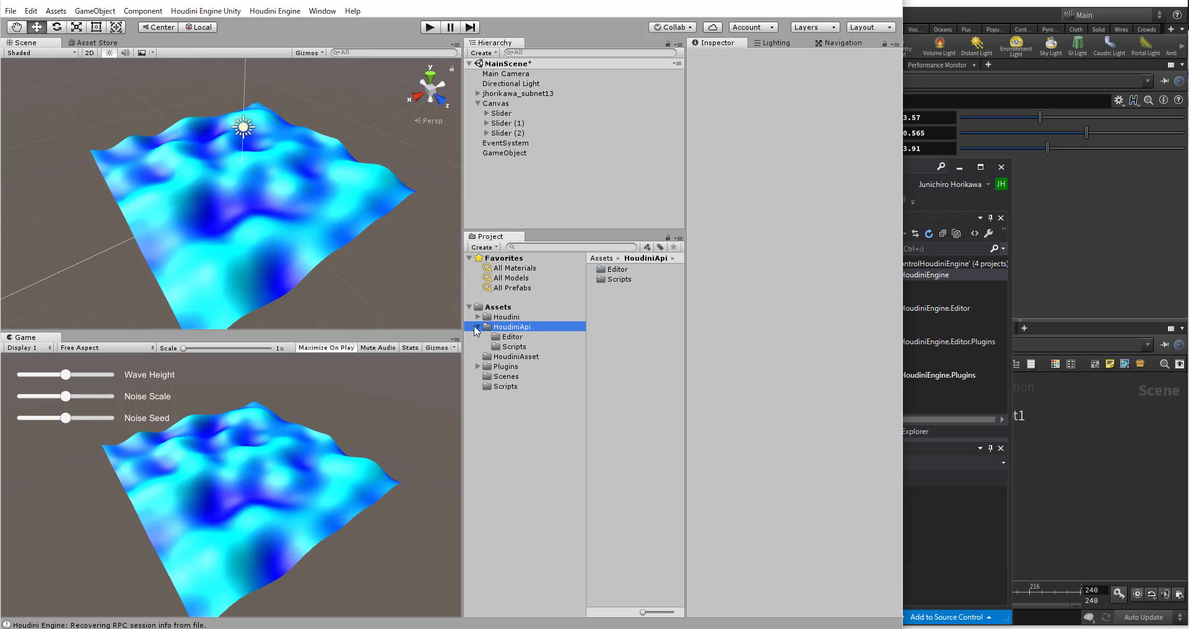
left_click(498, 347)
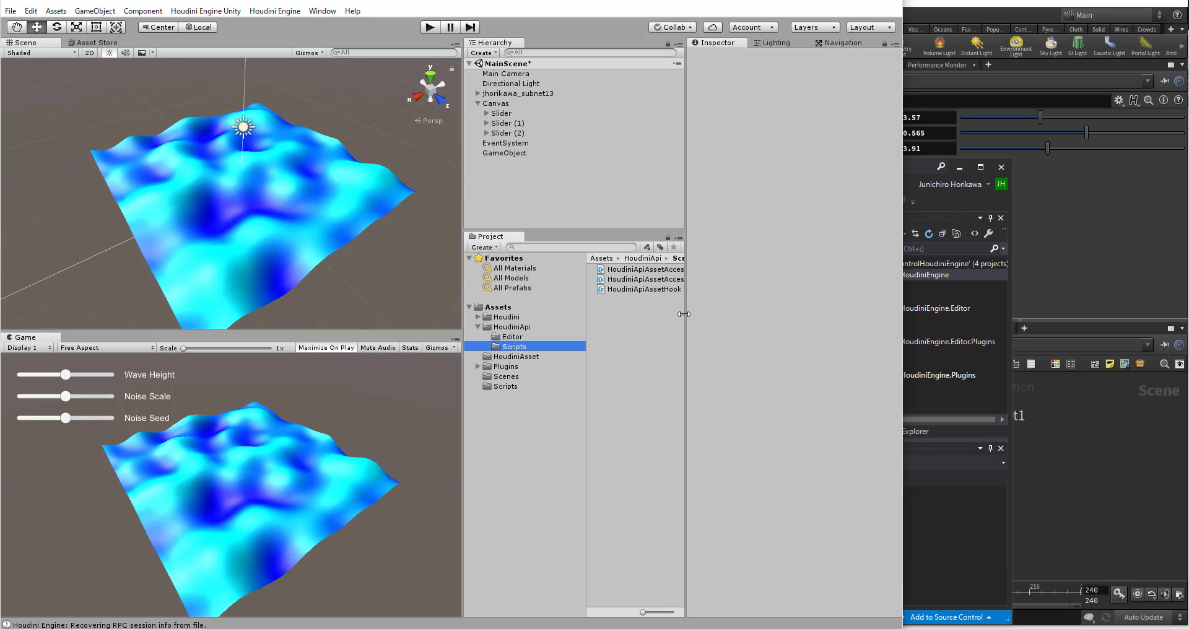
left_click_drag(686, 303, 732, 298)
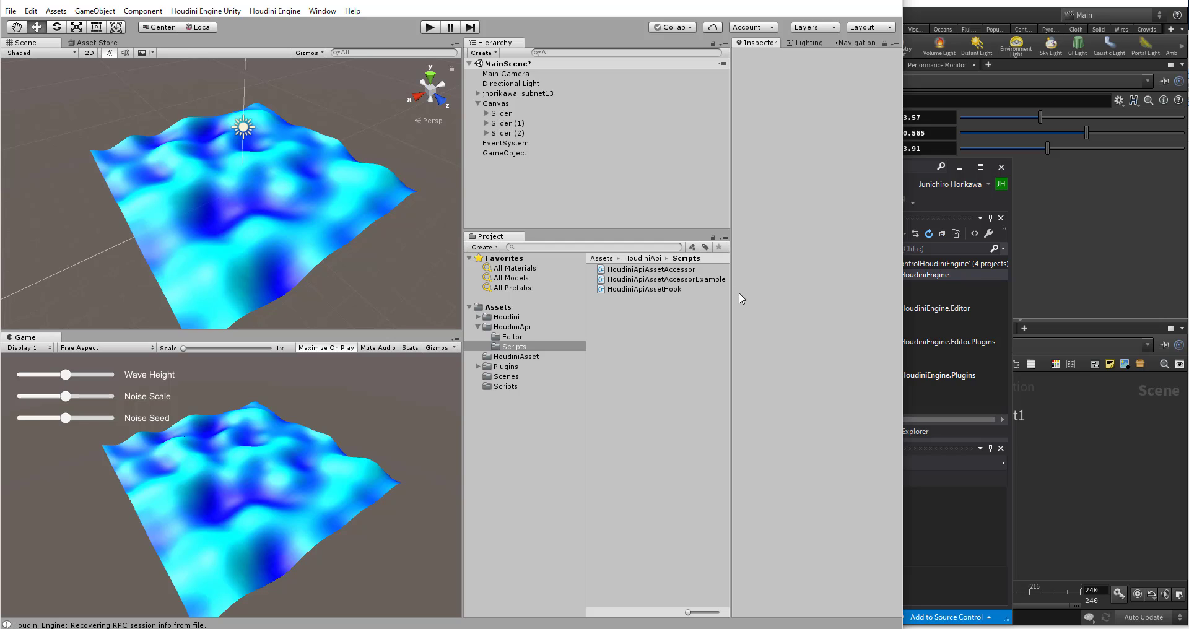
left_click(623, 279)
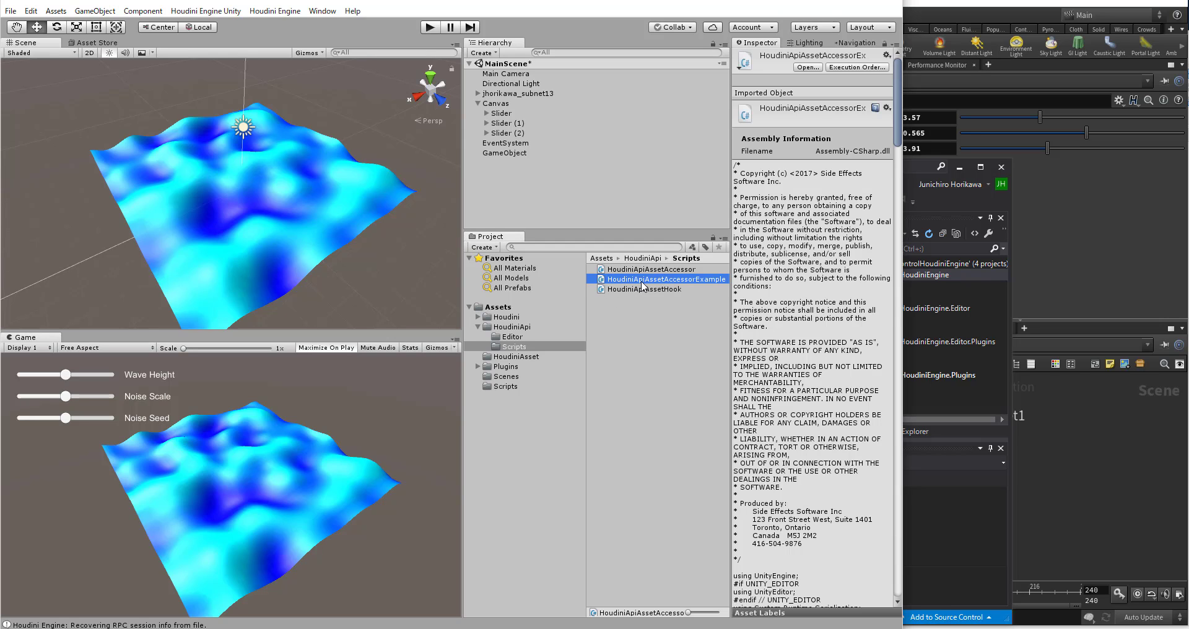
double_click(646, 279)
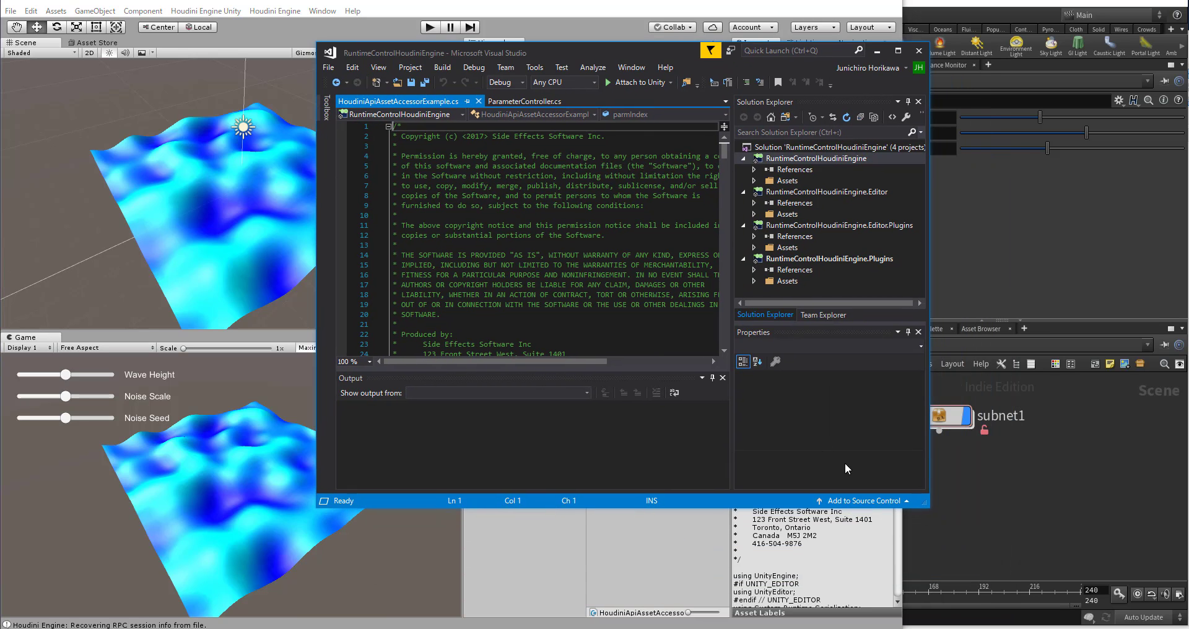
Step: Enlarge the code editor window and examine how the example script's Update method sets the asset's seed parameter
left_click_drag(931, 508, 1079, 566)
scroll(638, 249, "down", 20)
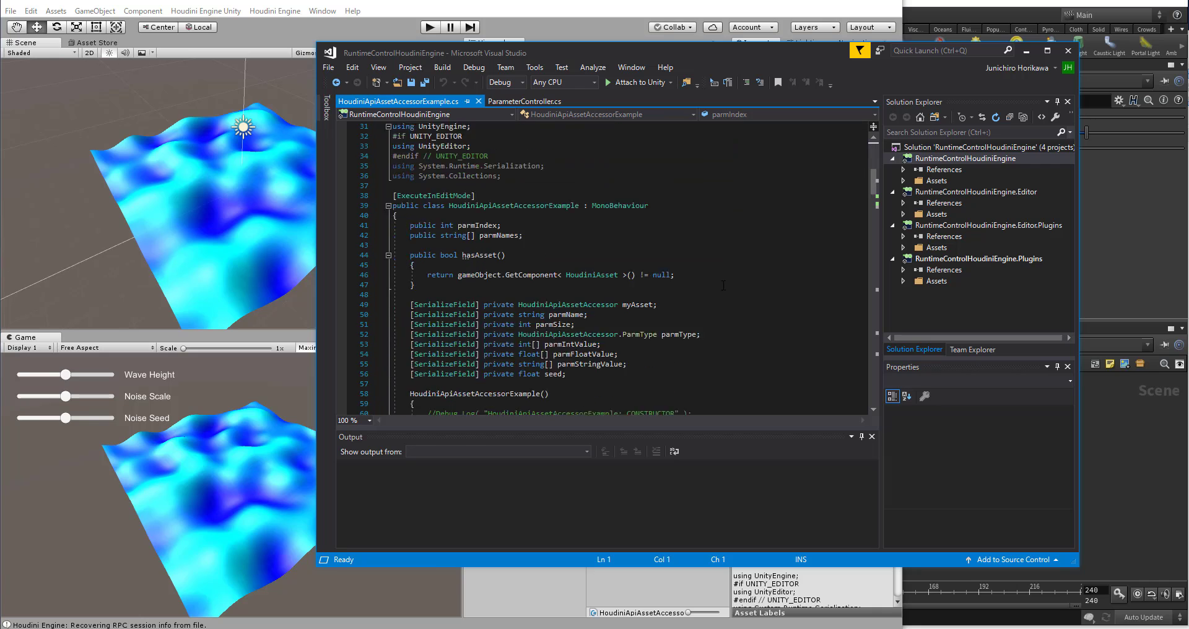
scroll(639, 249, "down", 18)
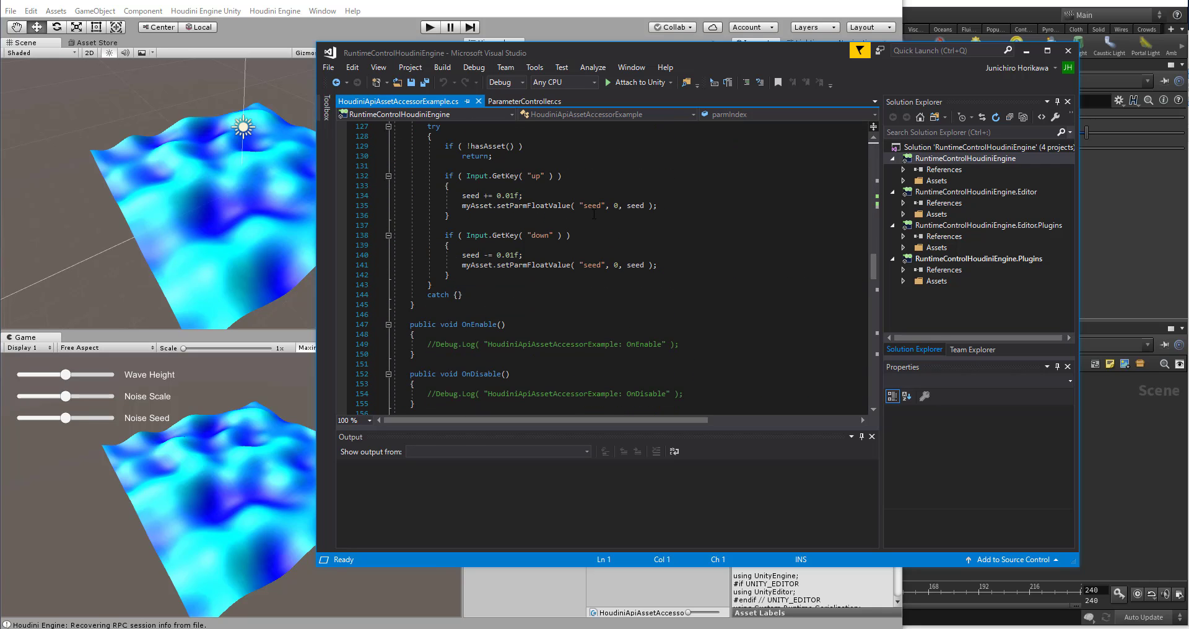
scroll(594, 214, "down", 11)
scroll(596, 211, "up", 20)
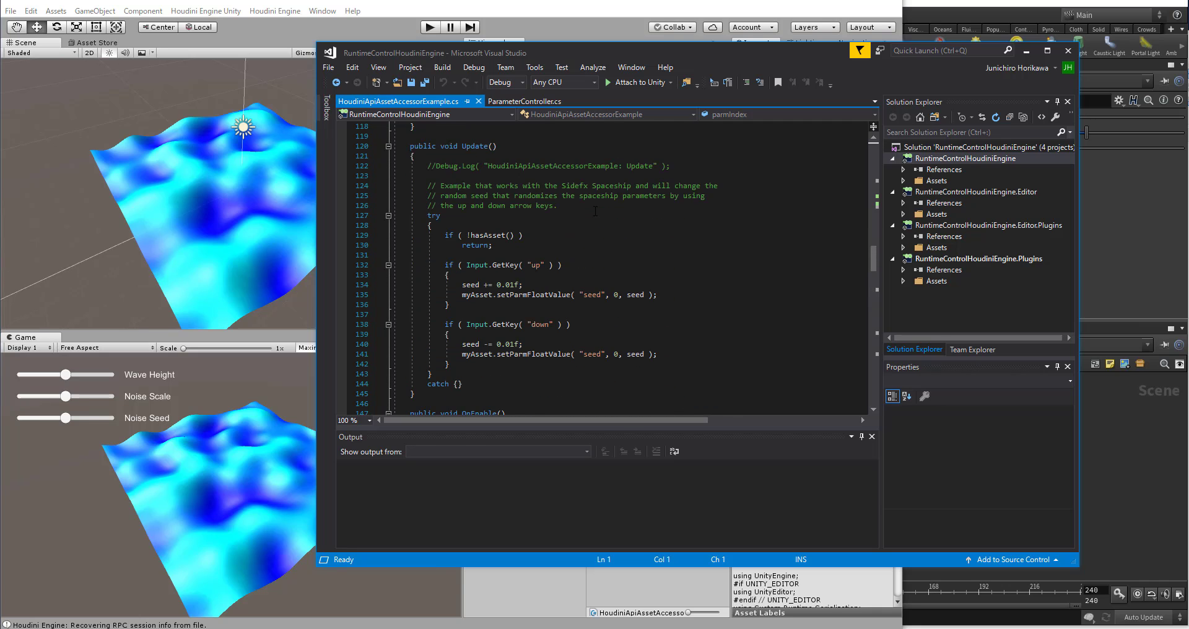
Step: Examine the example script's setParmFloatValue calls and trace where its Start method assigns myAsset
scroll(596, 211, "up", 8)
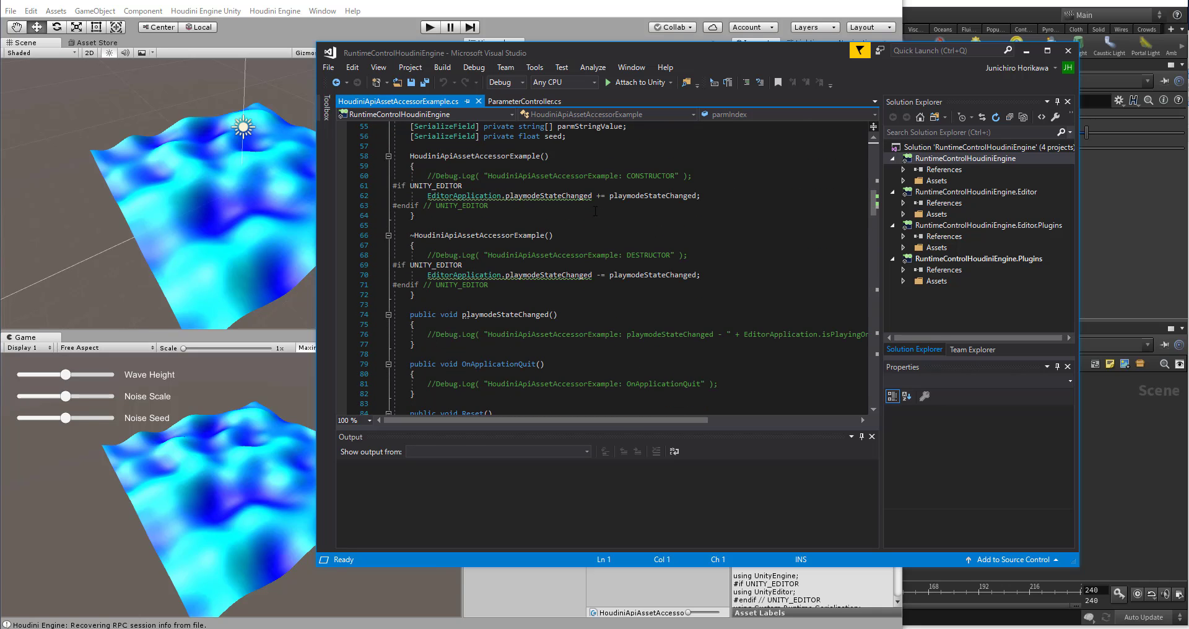
scroll(595, 211, "down", 14)
scroll(595, 211, "down", 4)
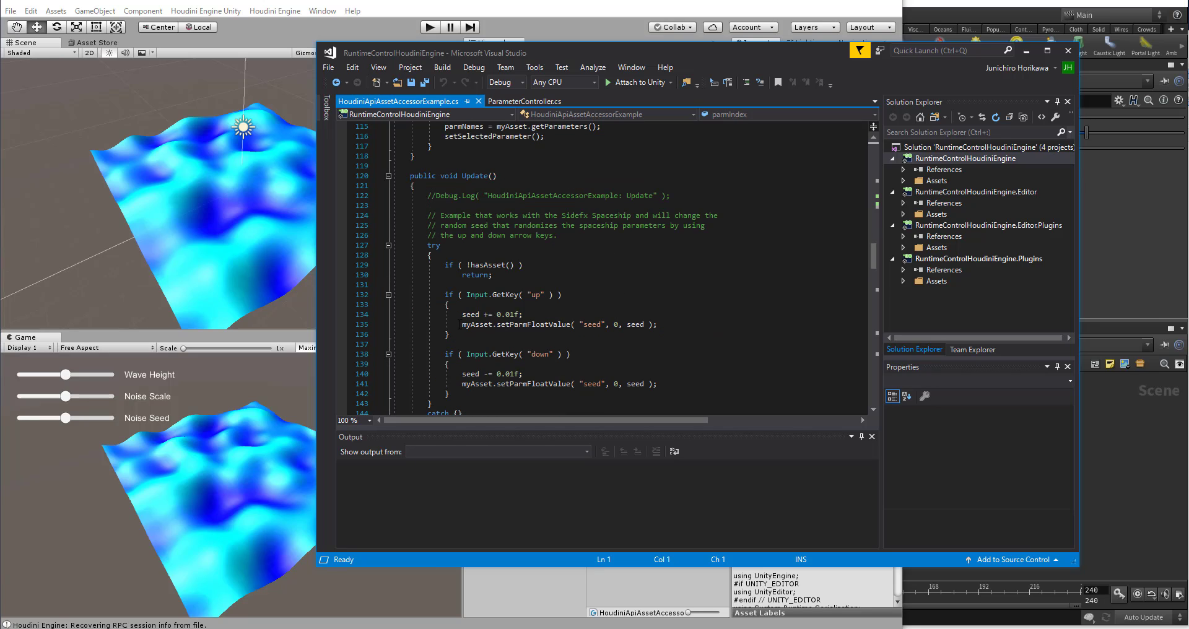
mouse_move(461, 324)
left_mouse_down()
mouse_move(658, 326)
mouse_move(463, 327)
left_mouse_up()
left_click(644, 328)
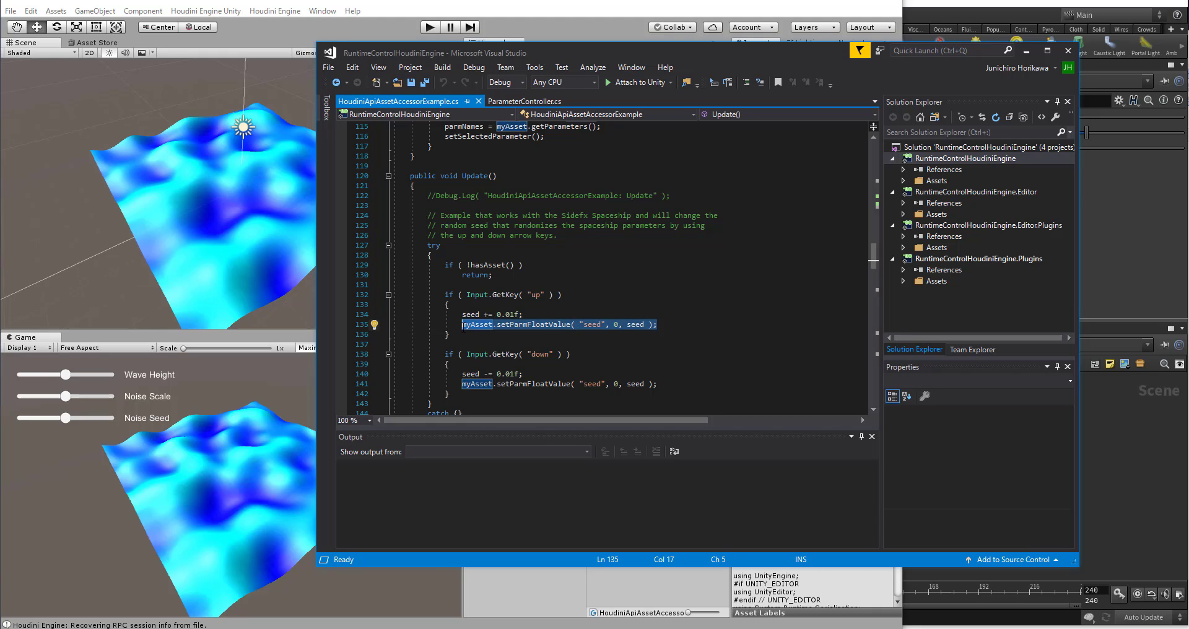
double_click(477, 325)
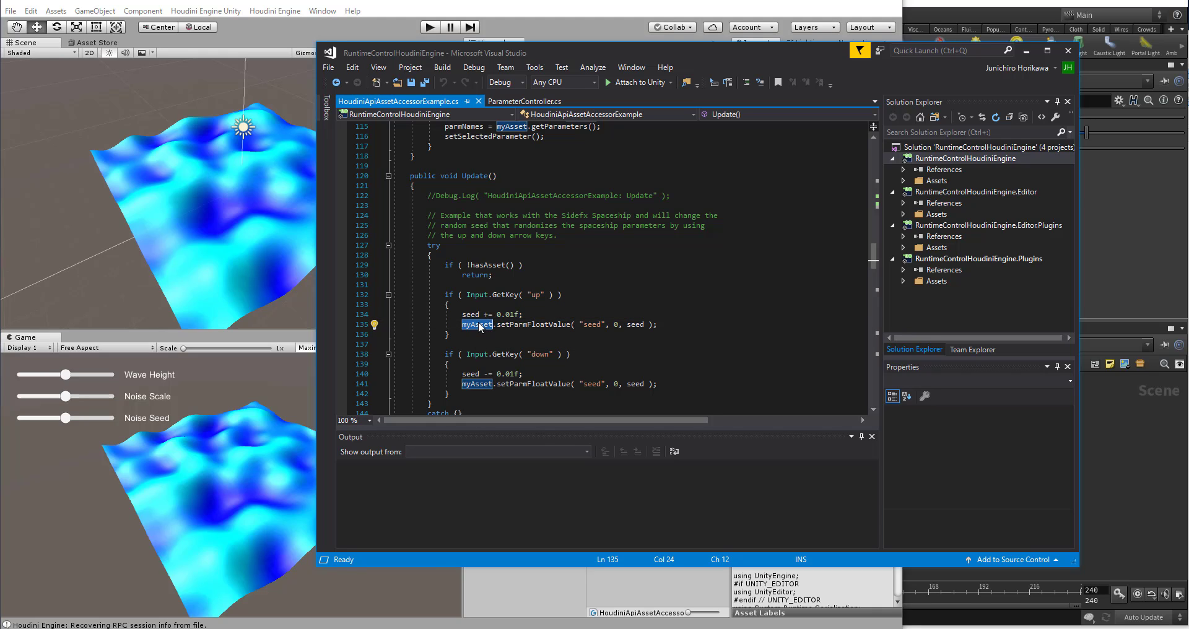
scroll(479, 327, "up", 10)
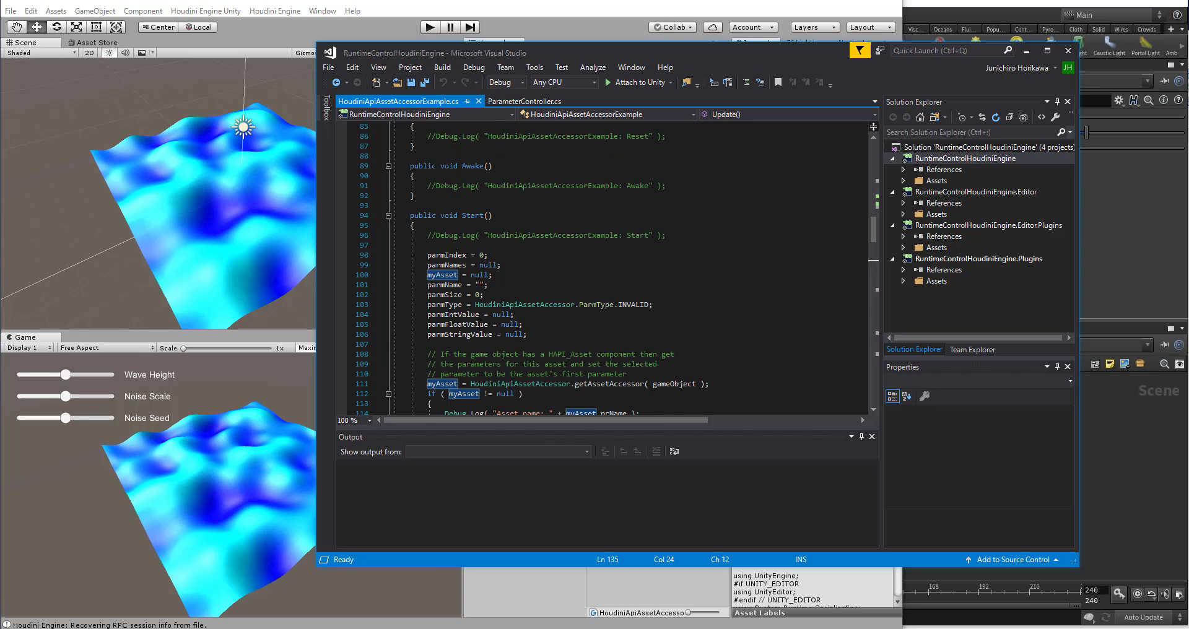
scroll(604, 266, "down", 4)
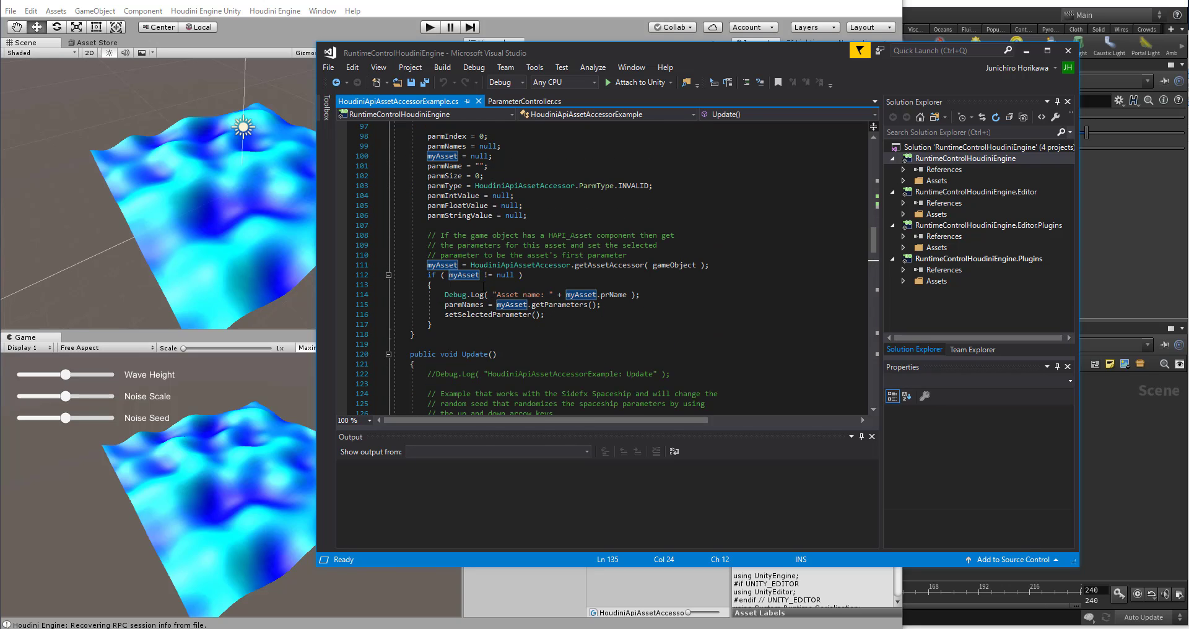
Step: Copy the line myAsset = HoudiniApiAssetAccessor.getAssetAccessor(gameObject); from the example script into the Start method of ParameterController
left_click(592, 265)
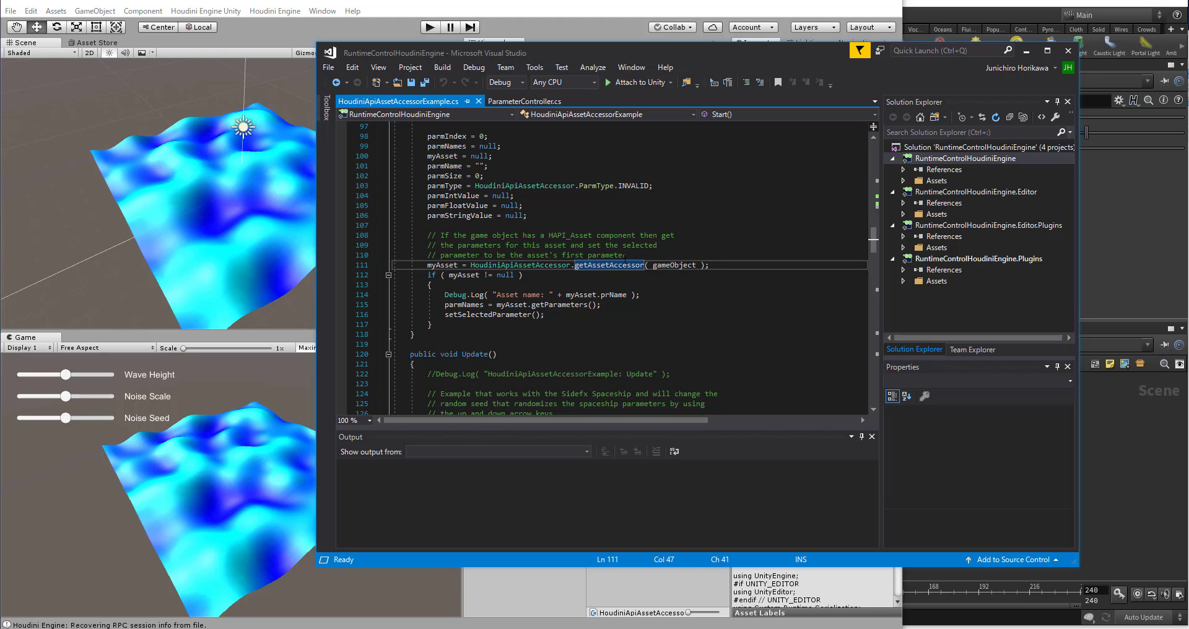
left_click_drag(710, 265, 428, 265)
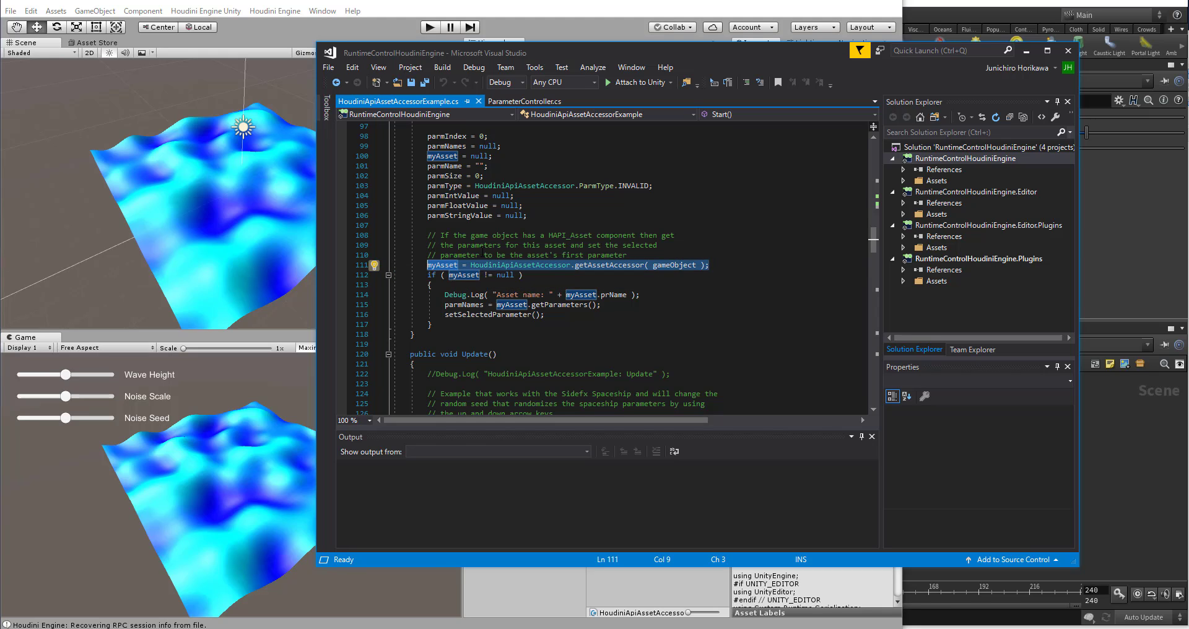
left_click(525, 101)
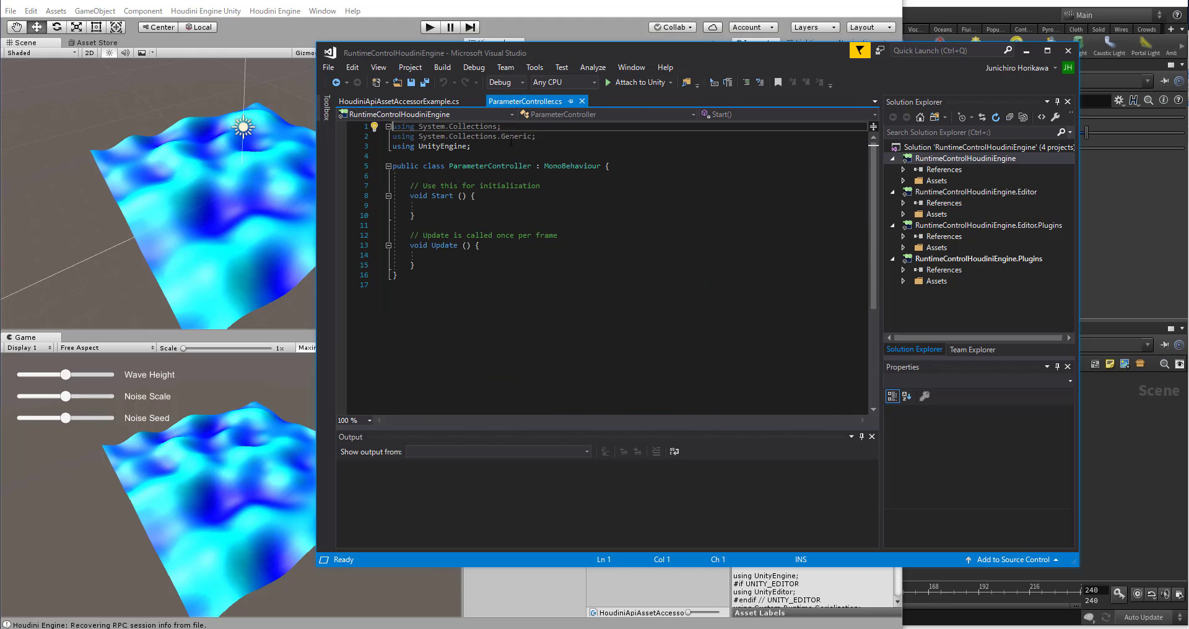
left_click(478, 207)
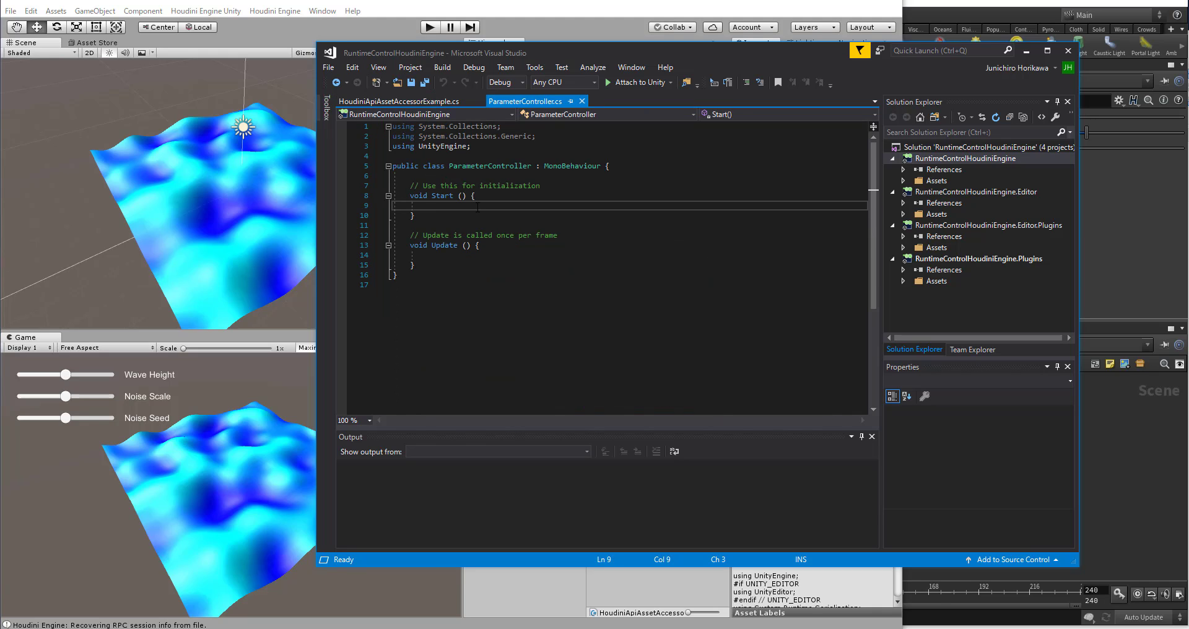
type("myAsset = HoudiniApiAssetAccessor.getAssetAccessor(gameObject);")
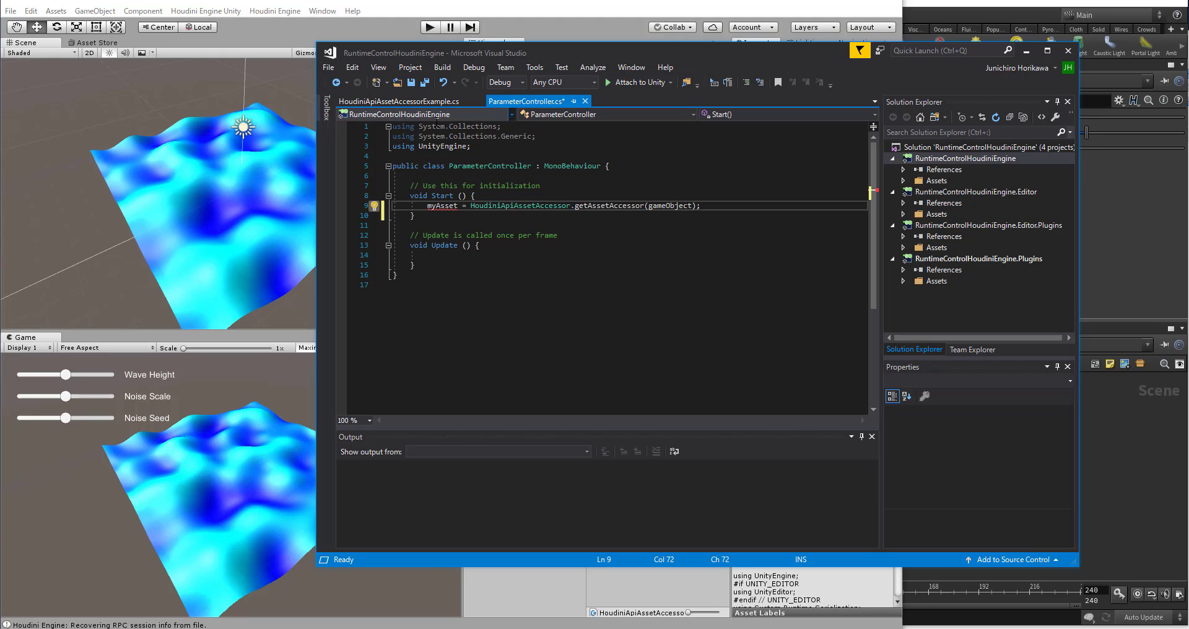
Step: Declare the field private HoudiniApiAssetAccessor myAsset; above Start in ParameterController, save the script, and add blank lines below the declaration
left_click(430, 101)
scroll(464, 239, "up", 20)
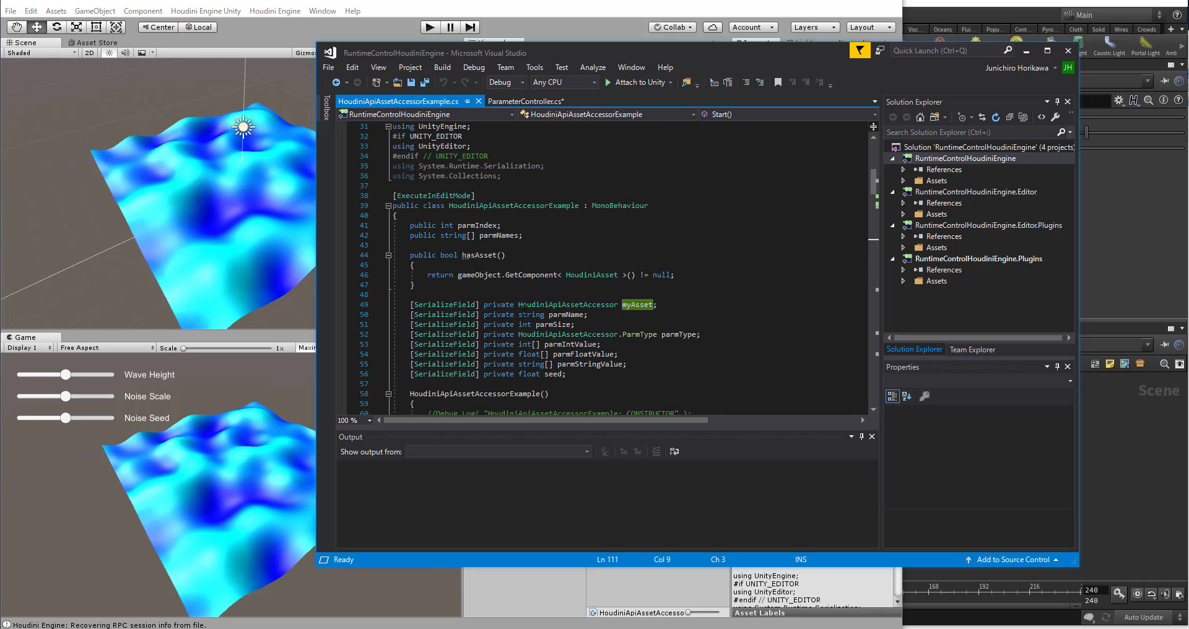
left_click_drag(484, 304, 618, 308)
key("ctrl+c")
double_click(618, 305)
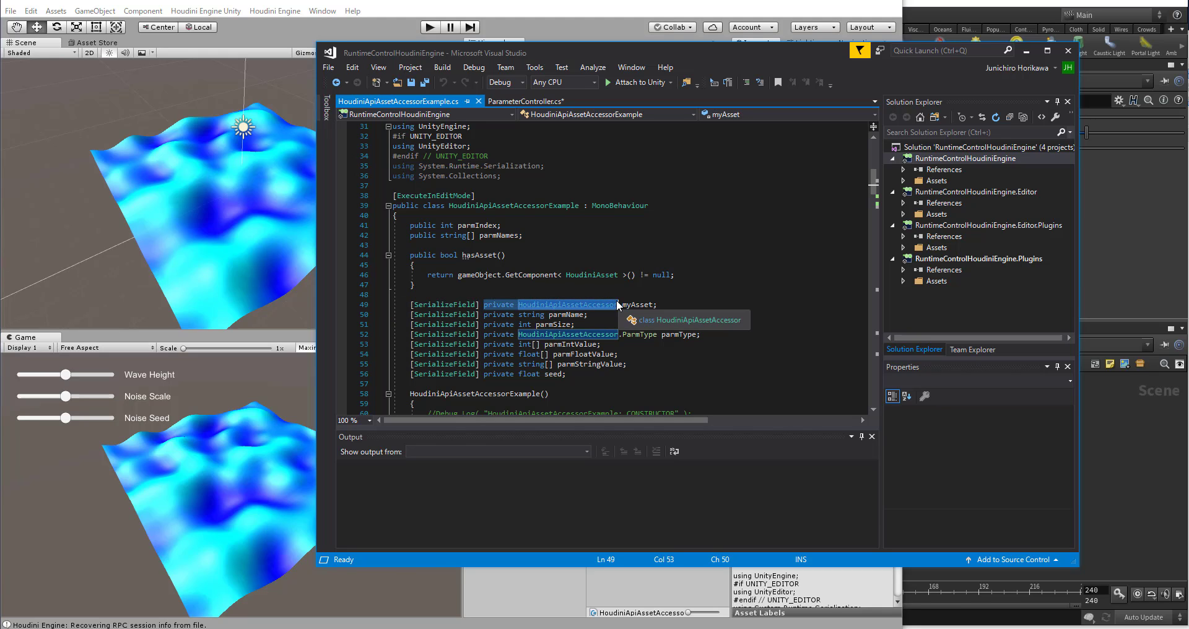
left_click(527, 103)
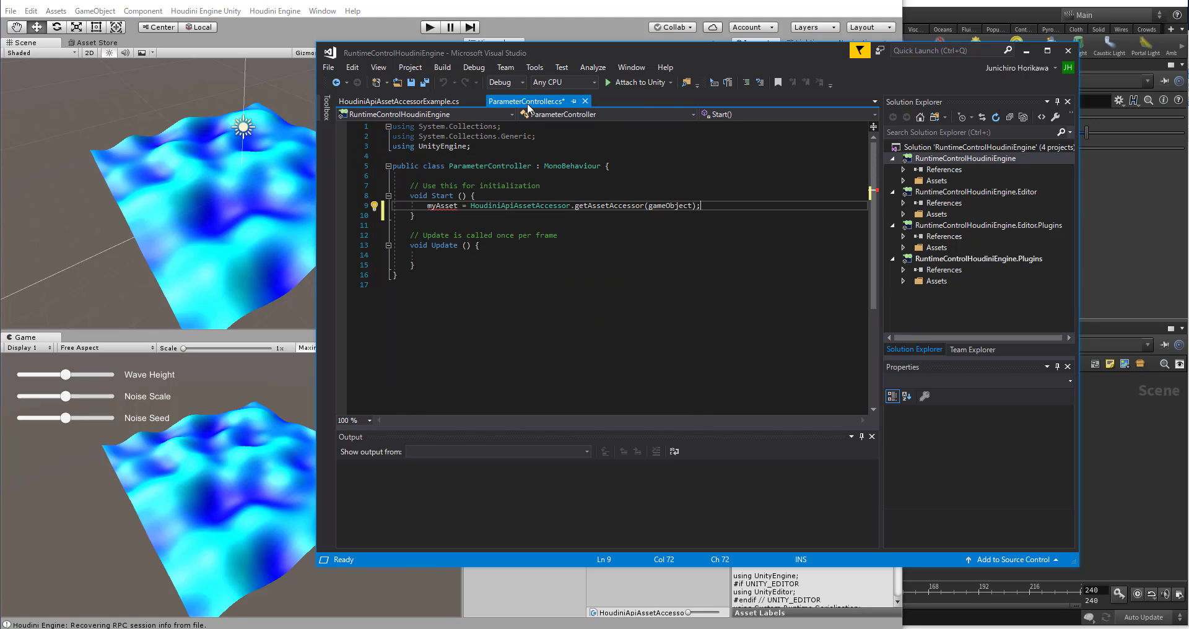
left_click(462, 176)
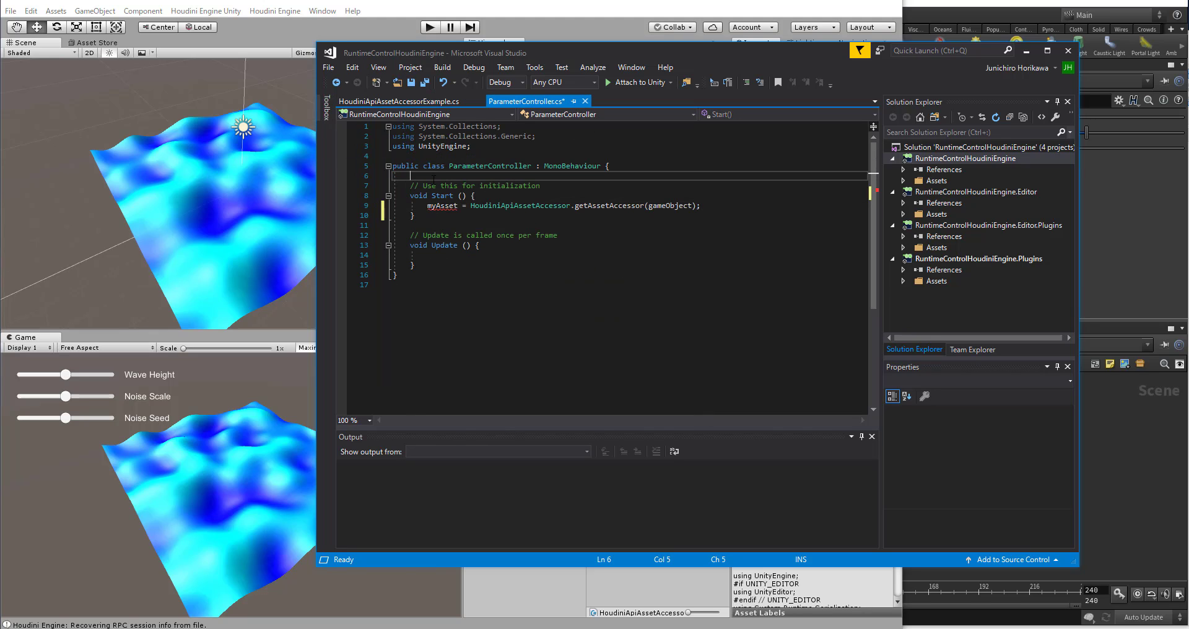
key("ctrl+v")
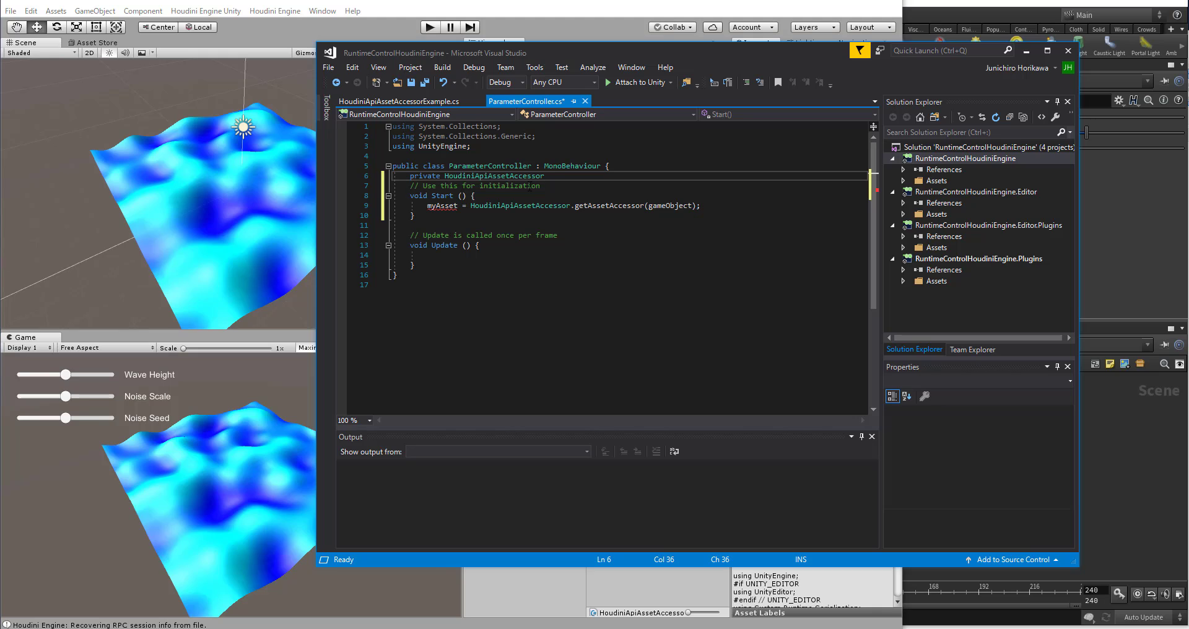
type("myAss")
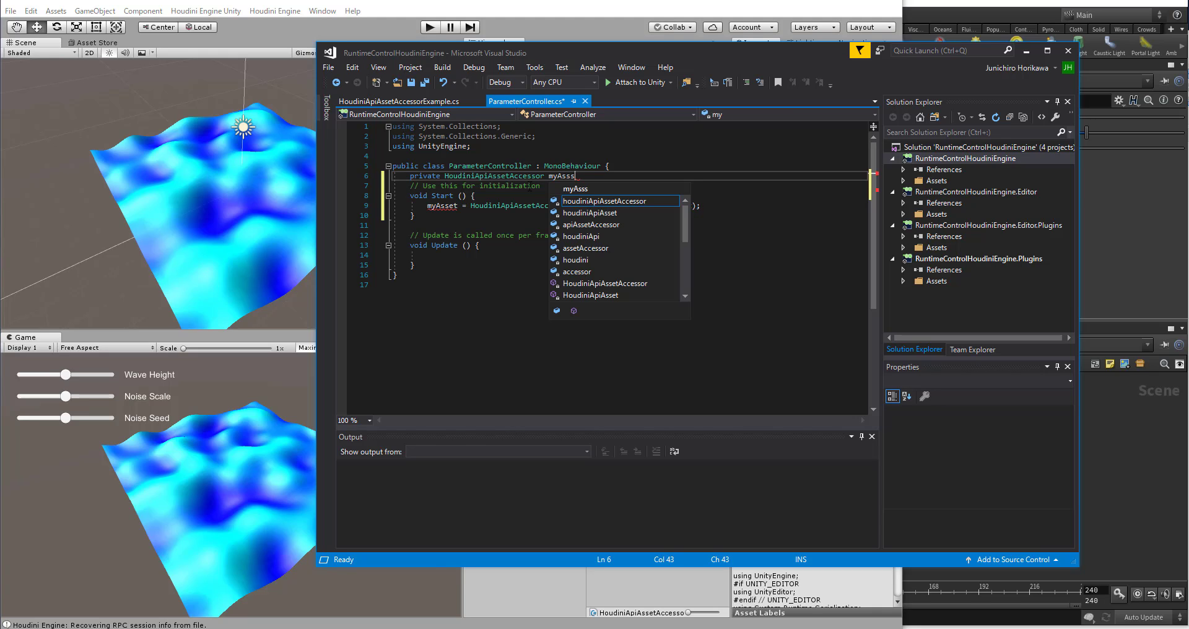
type("et;")
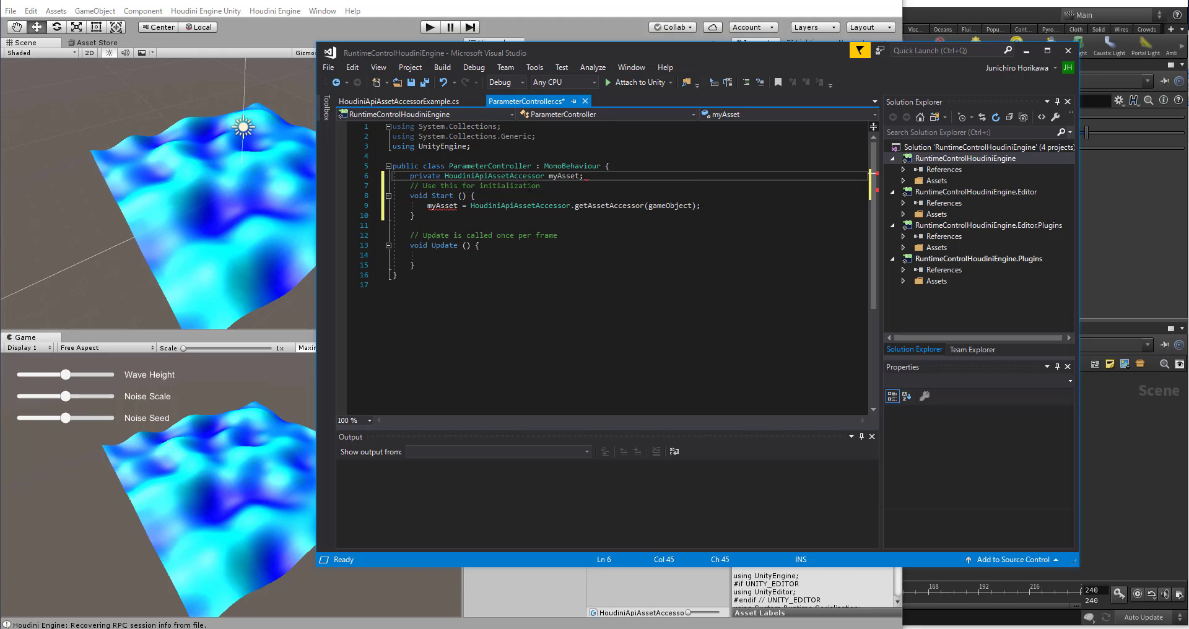
key("ctrl+s")
key("Return")
key("Return")
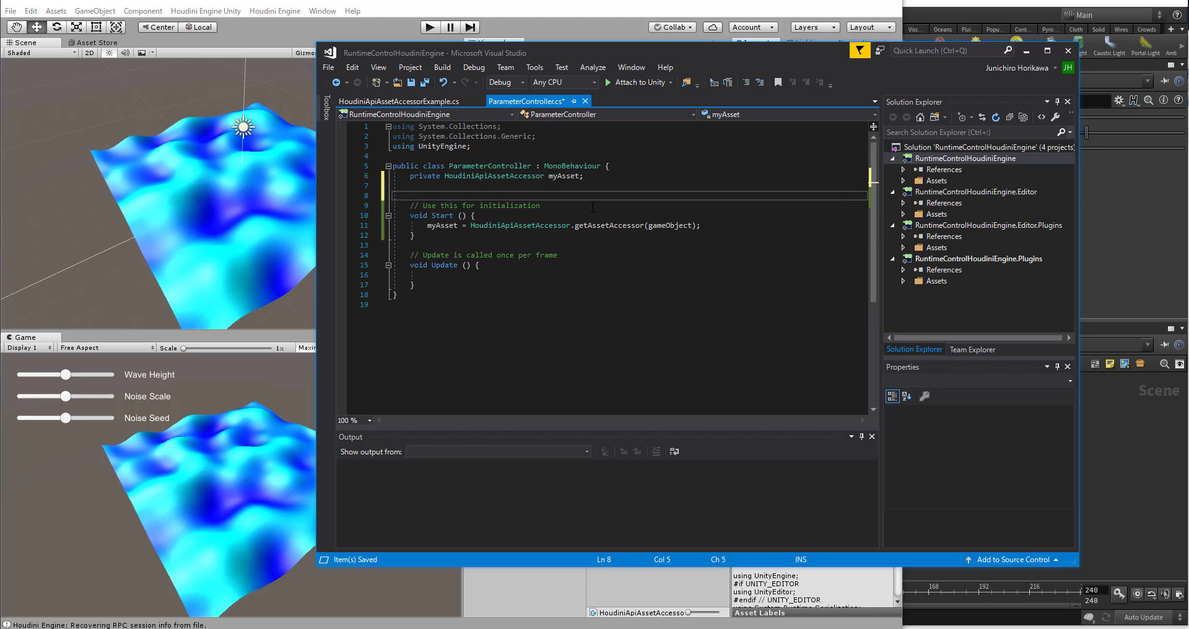
Step: Move the code editor window to expose Unity's hierarchy, check the gameObject argument of getAssetAccessor, and save ParameterController
left_click(706, 230)
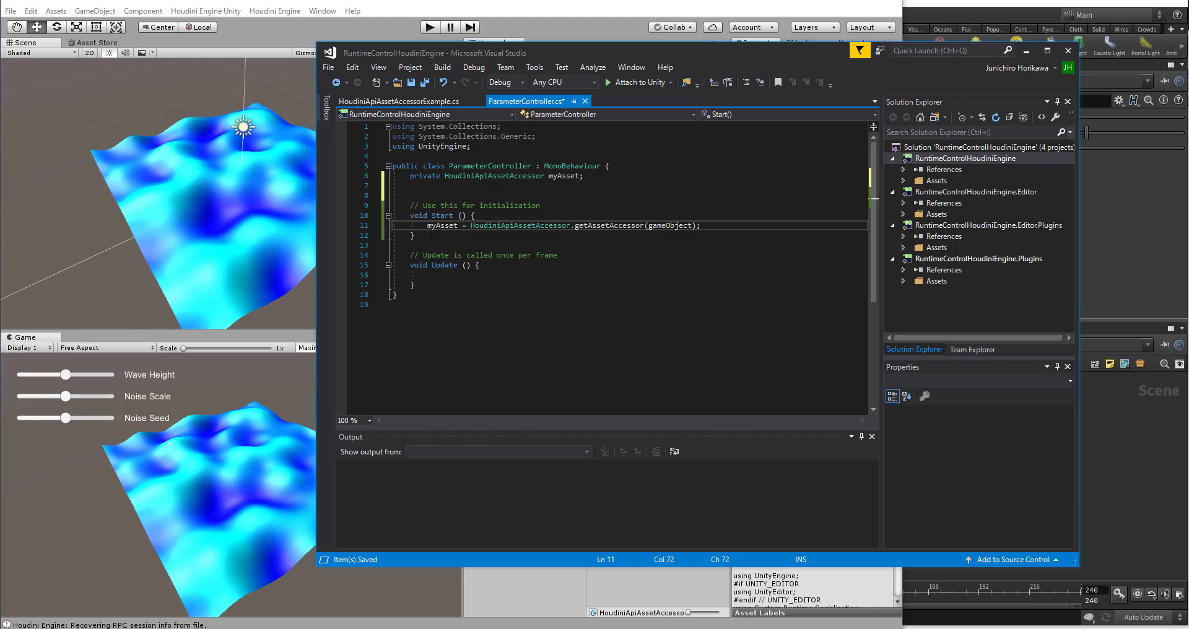
left_click_drag(428, 227, 714, 221)
left_click(715, 225)
left_click_drag(642, 54, 670, 207)
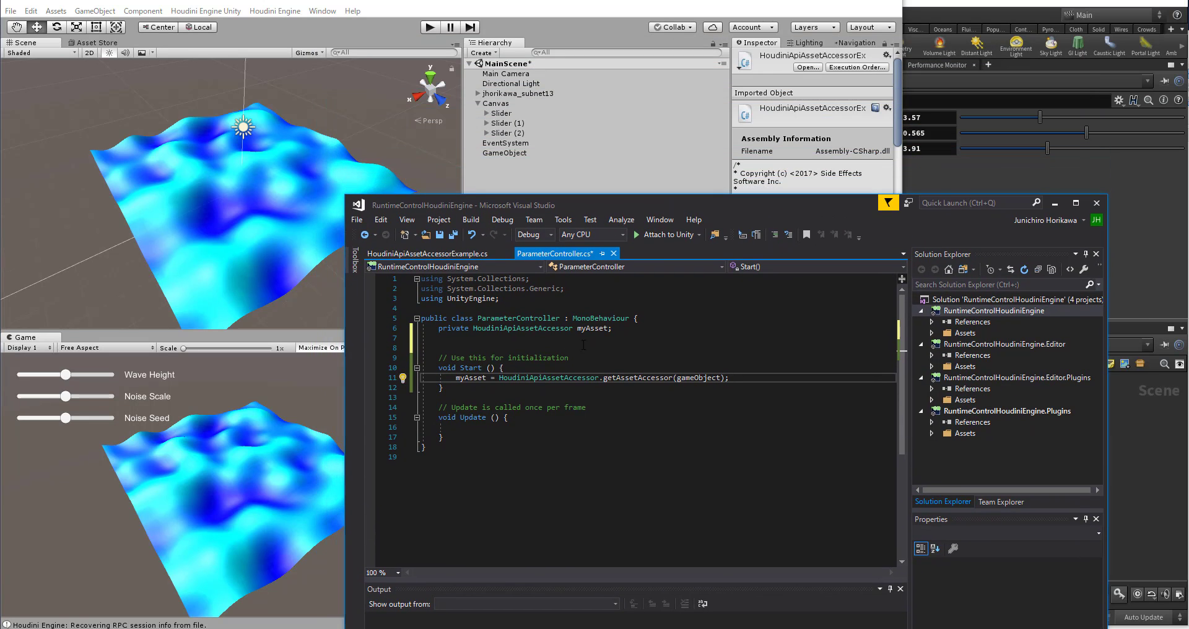
double_click(694, 378)
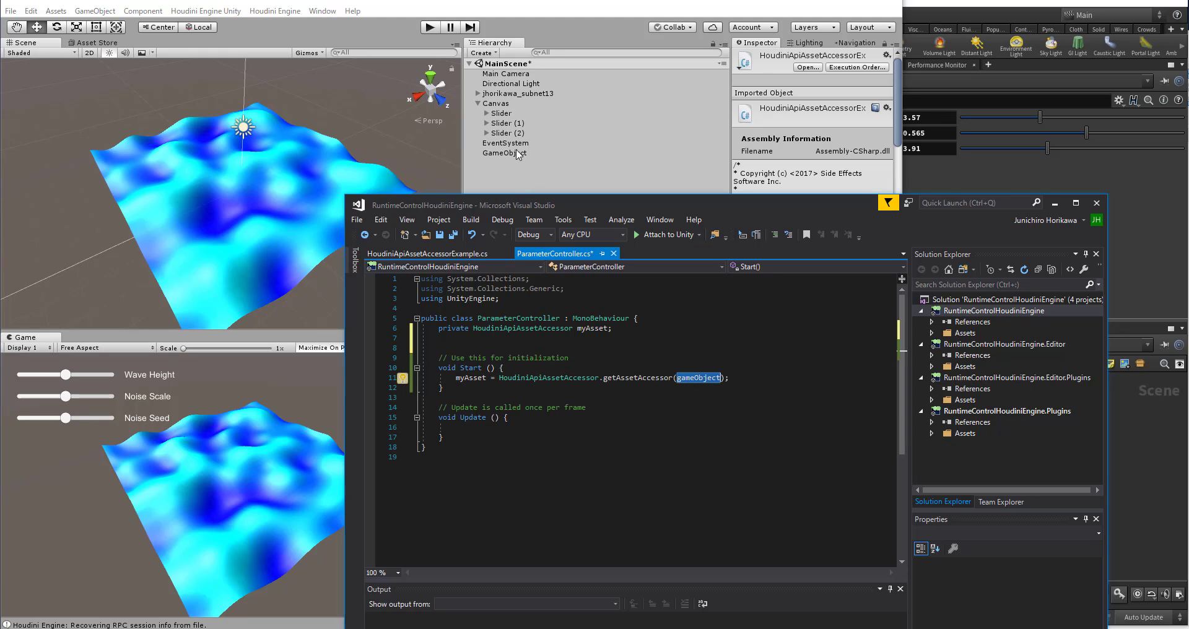
left_click(668, 346)
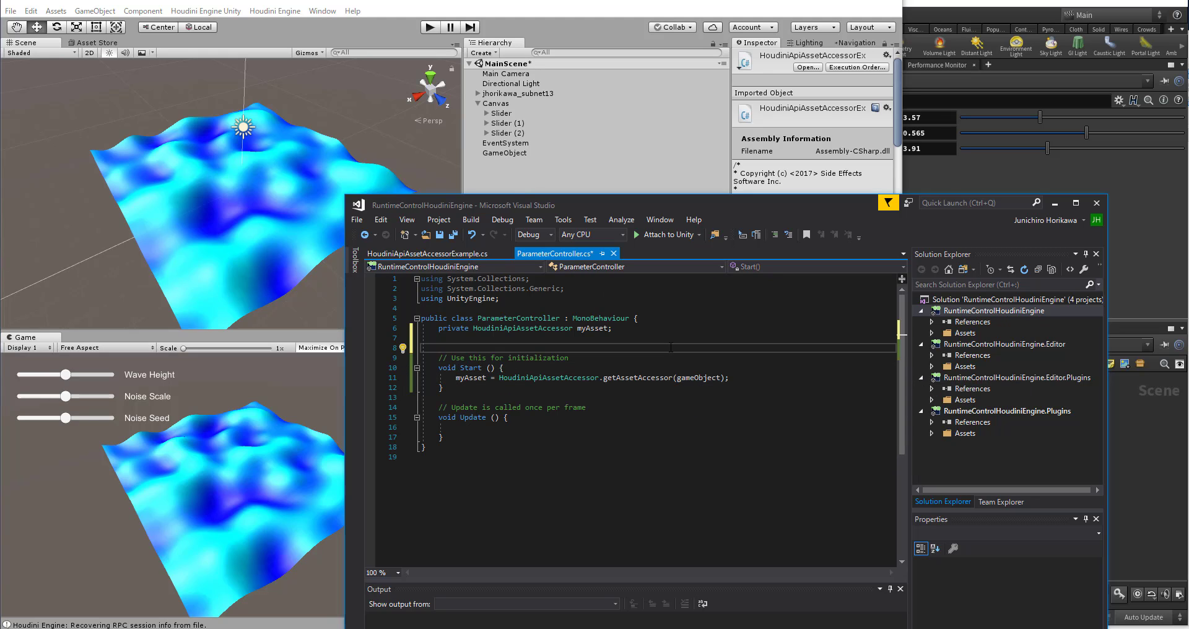
key("ctrl+s")
Step: Switch to Unity and try to transfer the Parameter Controller component from GameObject onto the Houdini wave asset in the hierarchy
left_click(522, 164)
left_click(513, 154)
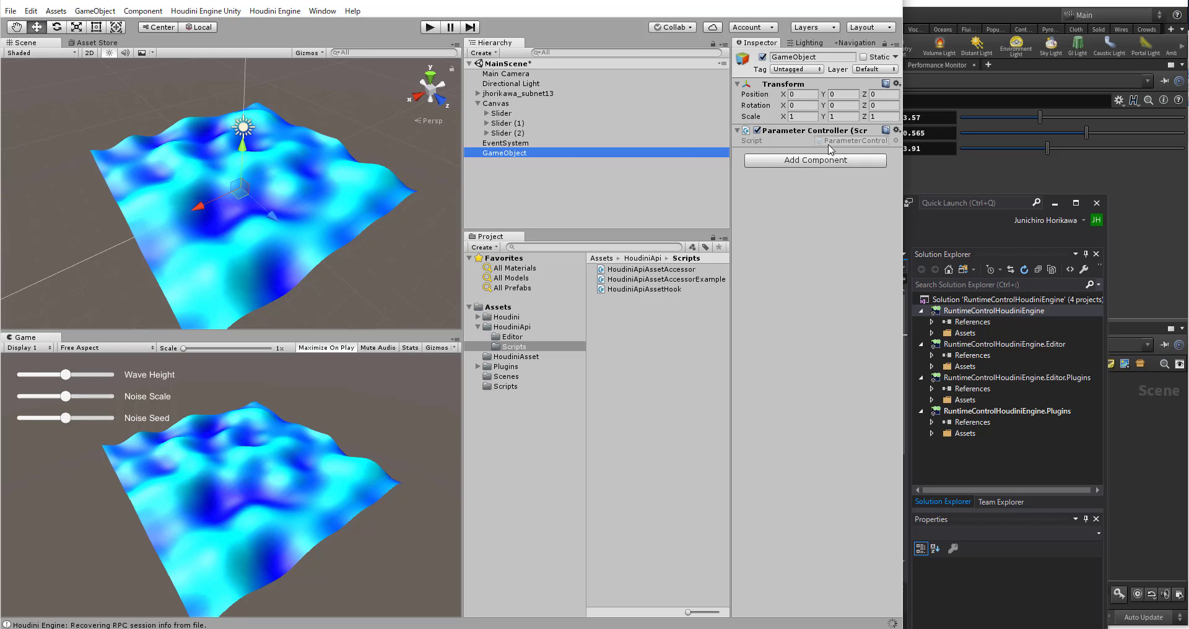
left_click(752, 161)
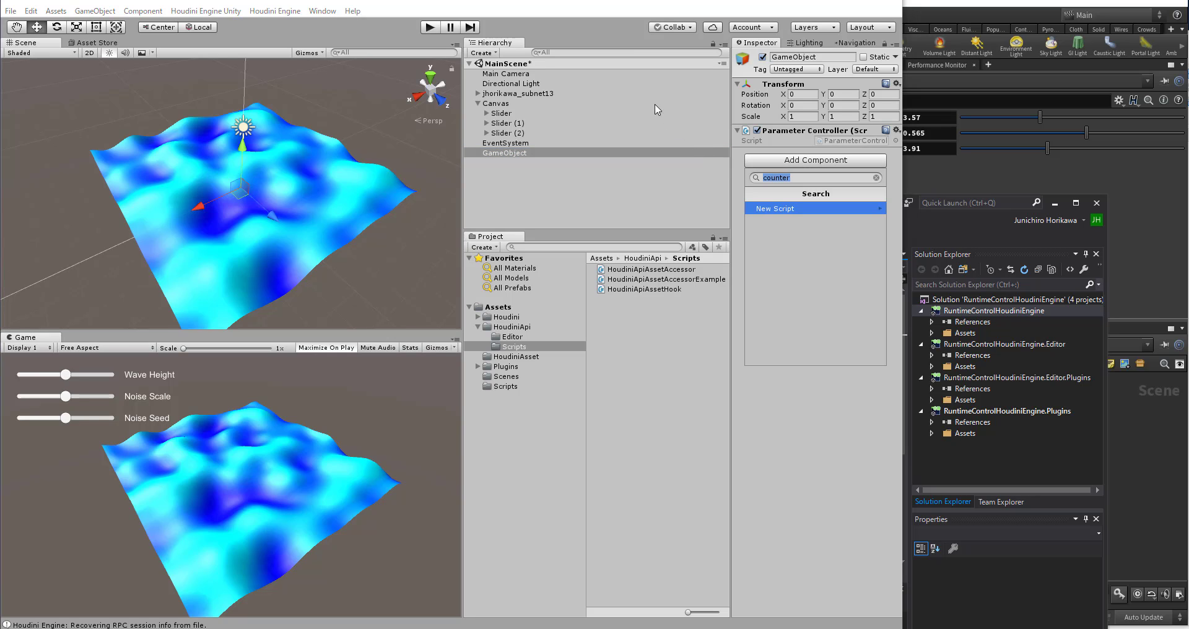
left_click(684, 181)
left_click_drag(804, 131, 656, 104)
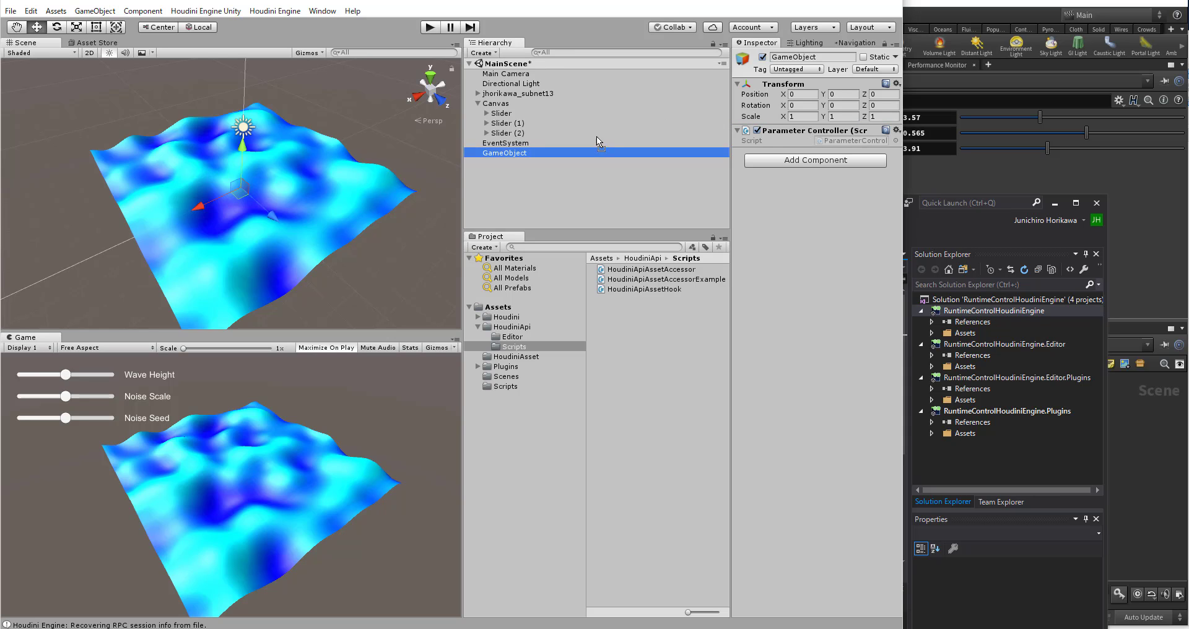
mouse_move(539, 95)
left_mouse_down()
mouse_move(494, 96)
mouse_move(526, 100)
left_mouse_up()
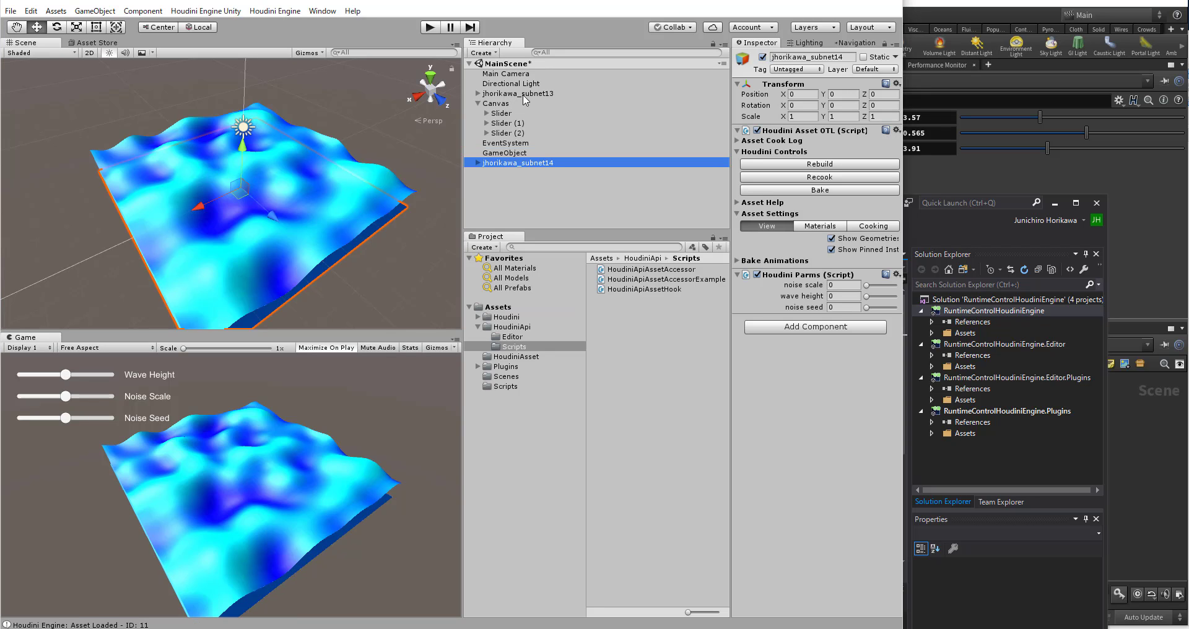
Step: Compare the original Houdini wave asset with the duplicate below GameObject, and delete the duplicate
left_click(525, 100)
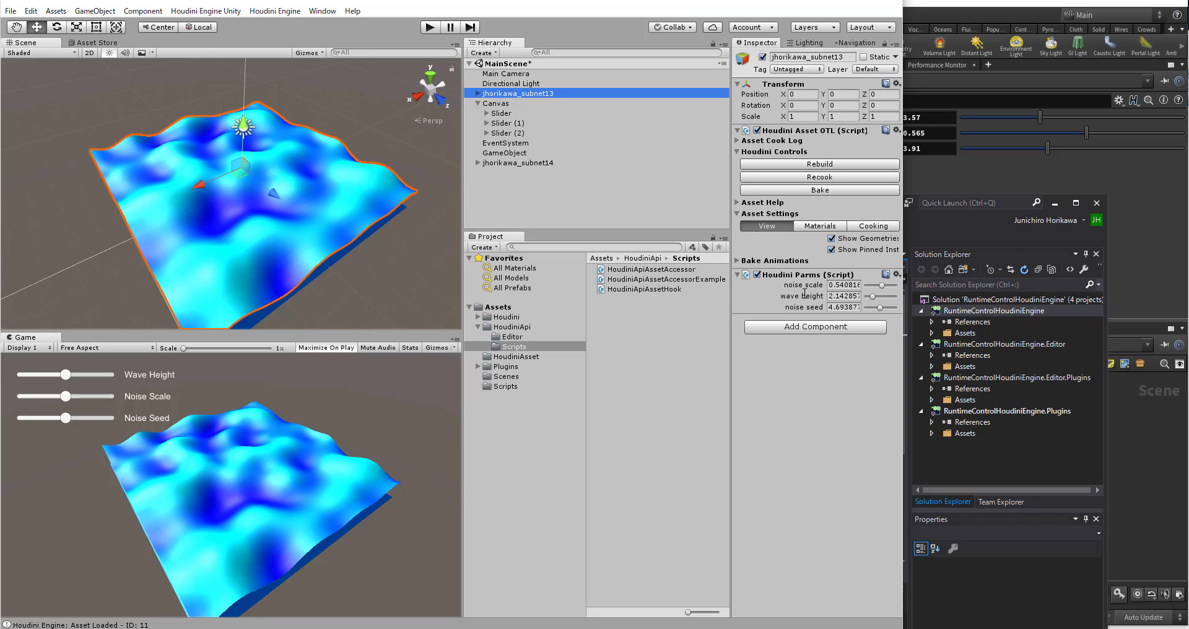
left_click(530, 164)
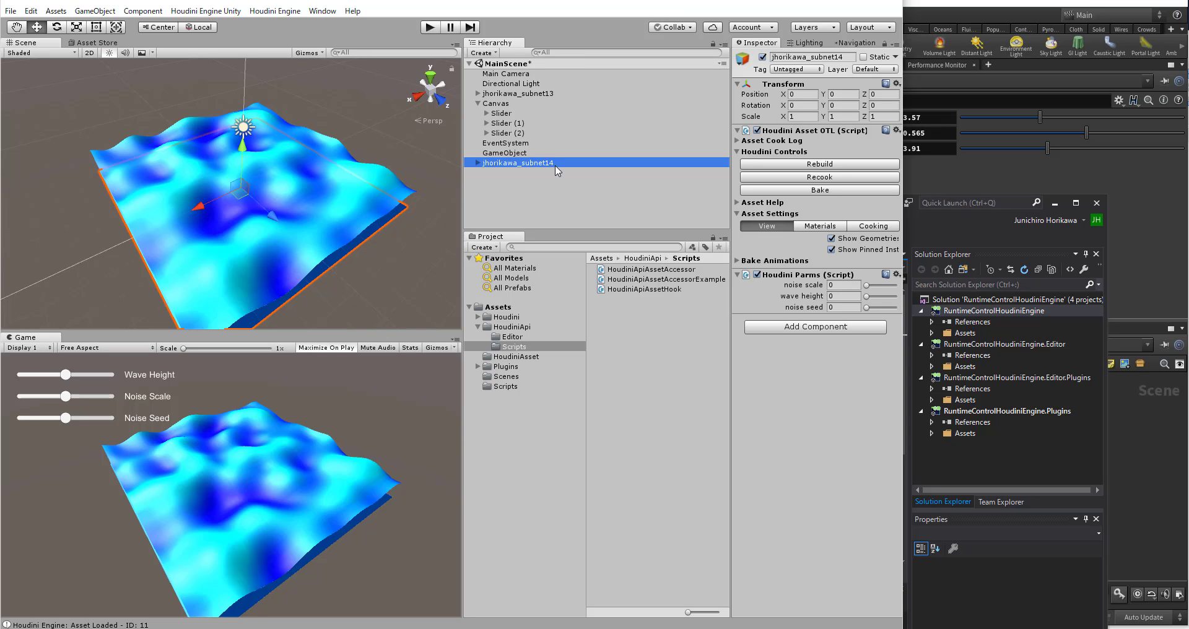
right_click(502, 164)
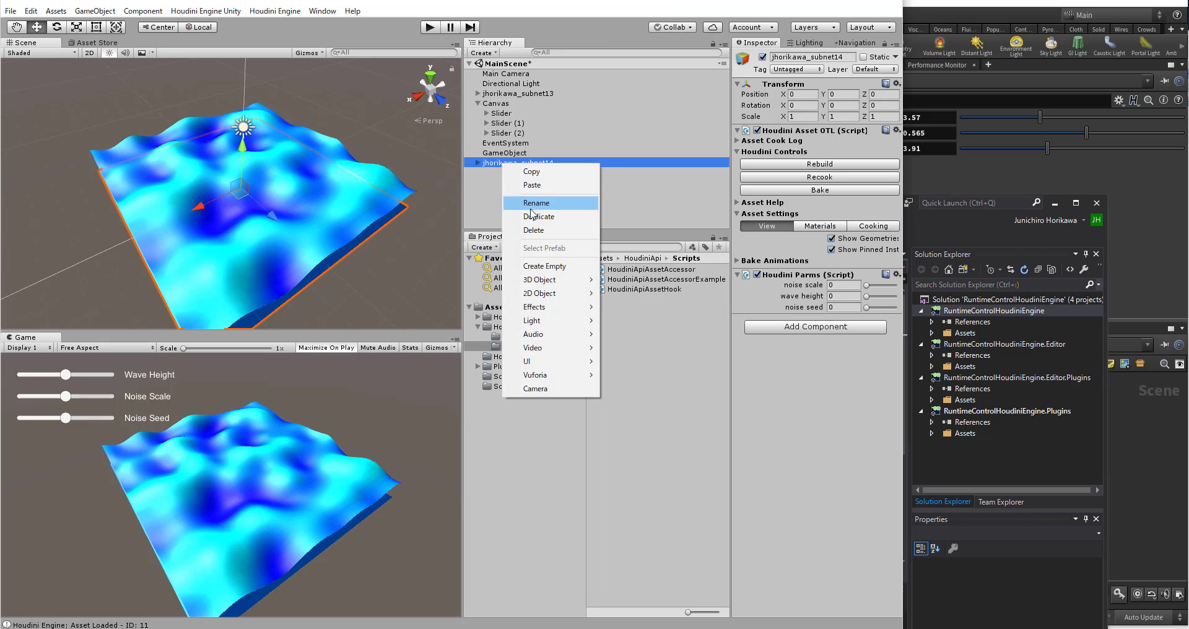
left_click(532, 230)
Step: Try again to transfer GameObject's Parameter Controller component onto the Houdini wave asset, and delete the extra asset
left_click(538, 153)
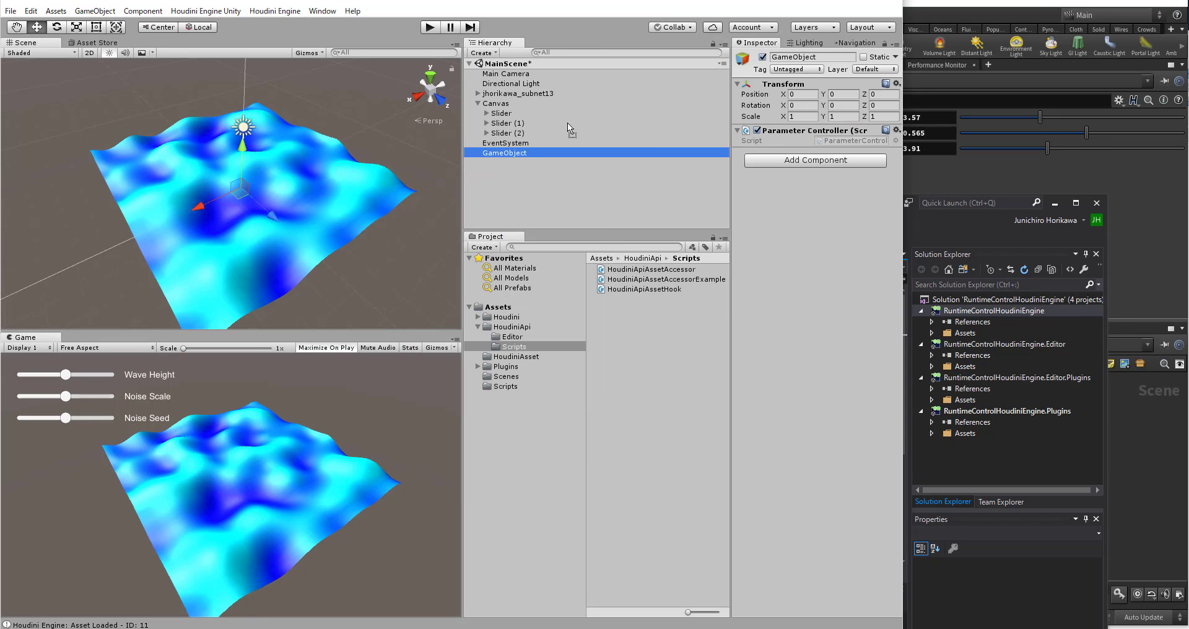
left_click_drag(514, 94, 514, 94)
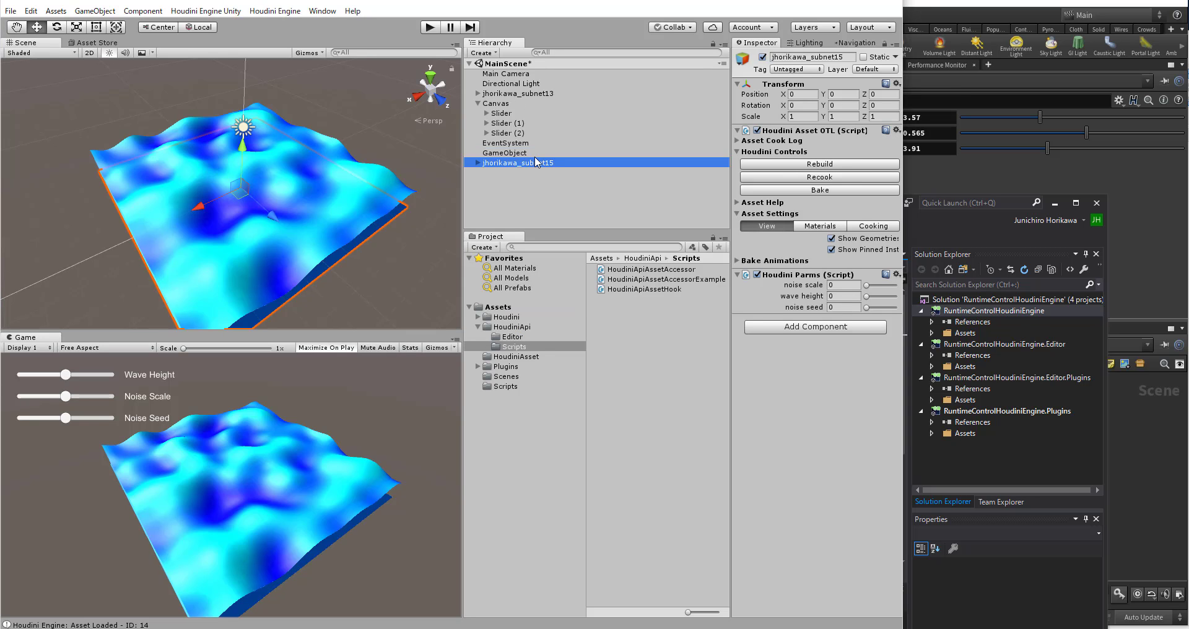
right_click(535, 156)
left_click(522, 162)
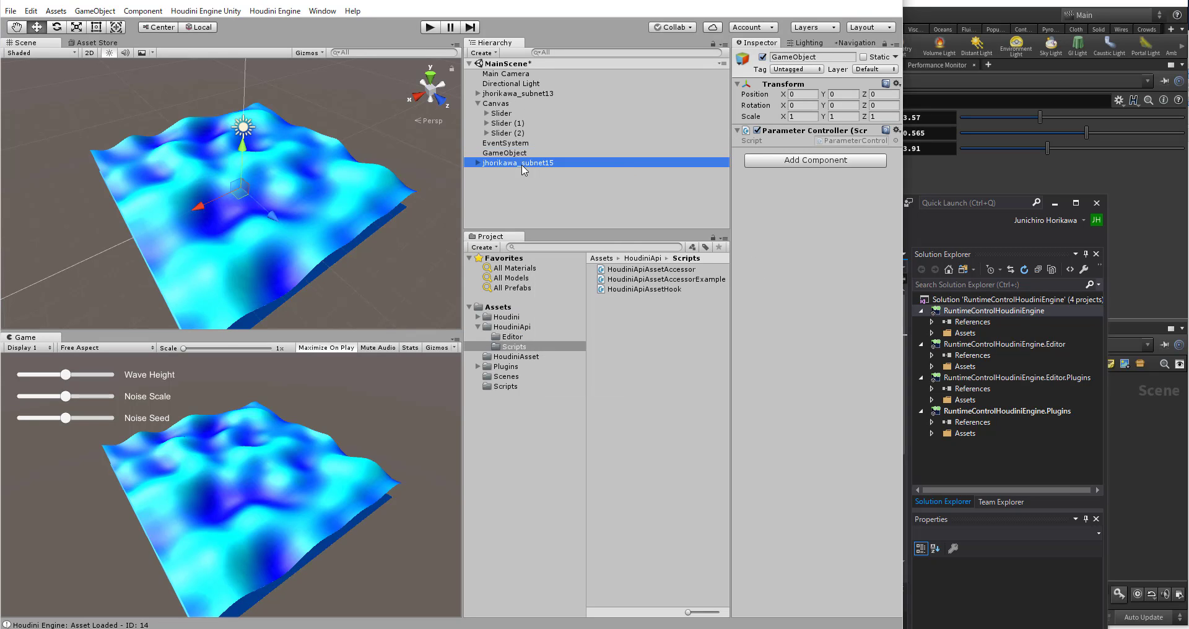
right_click(521, 164)
left_click(553, 231)
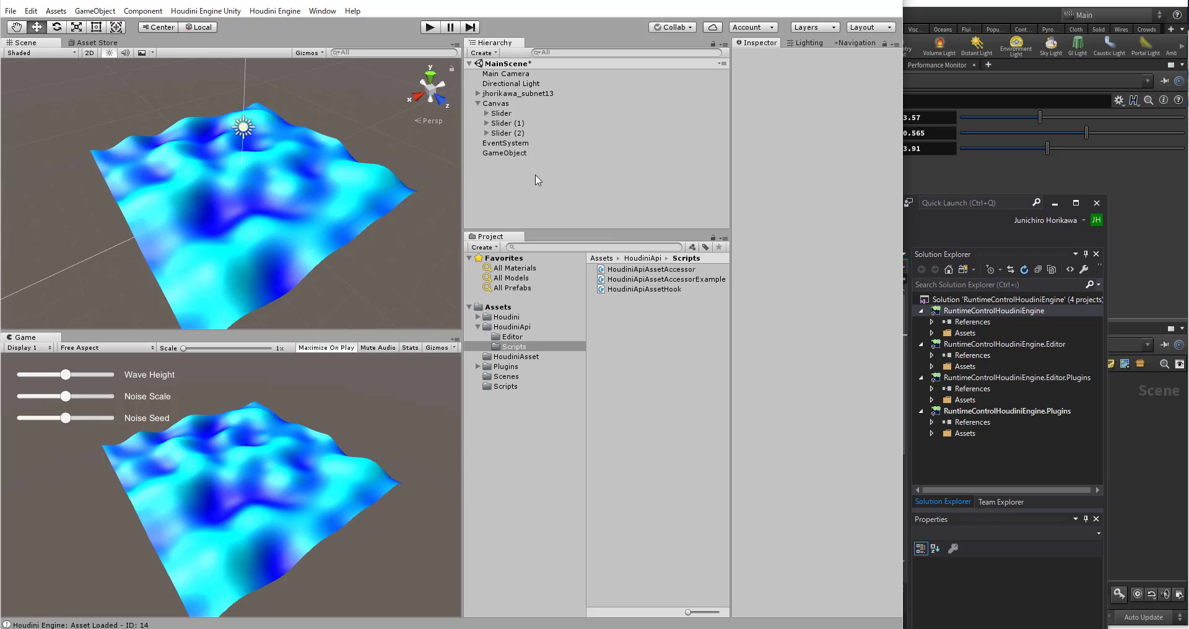
Step: Open GameObject's ParameterController script in the code editor and check the gameObject argument passed to getAssetAccessor
left_click(524, 154)
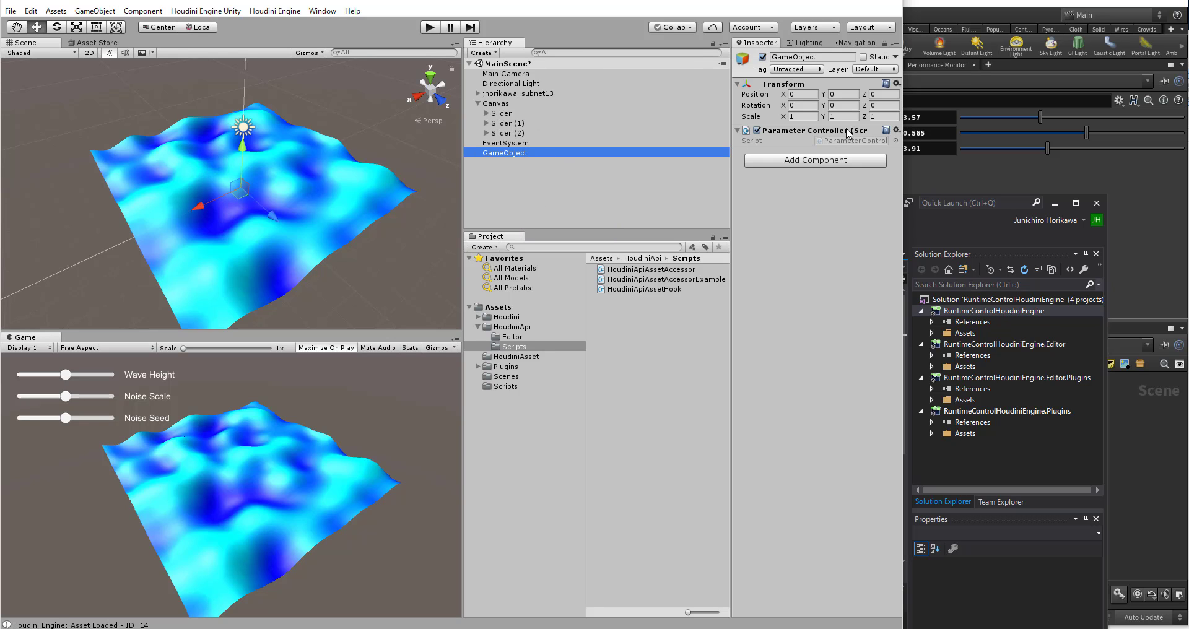
left_click(843, 142)
double_click(843, 142)
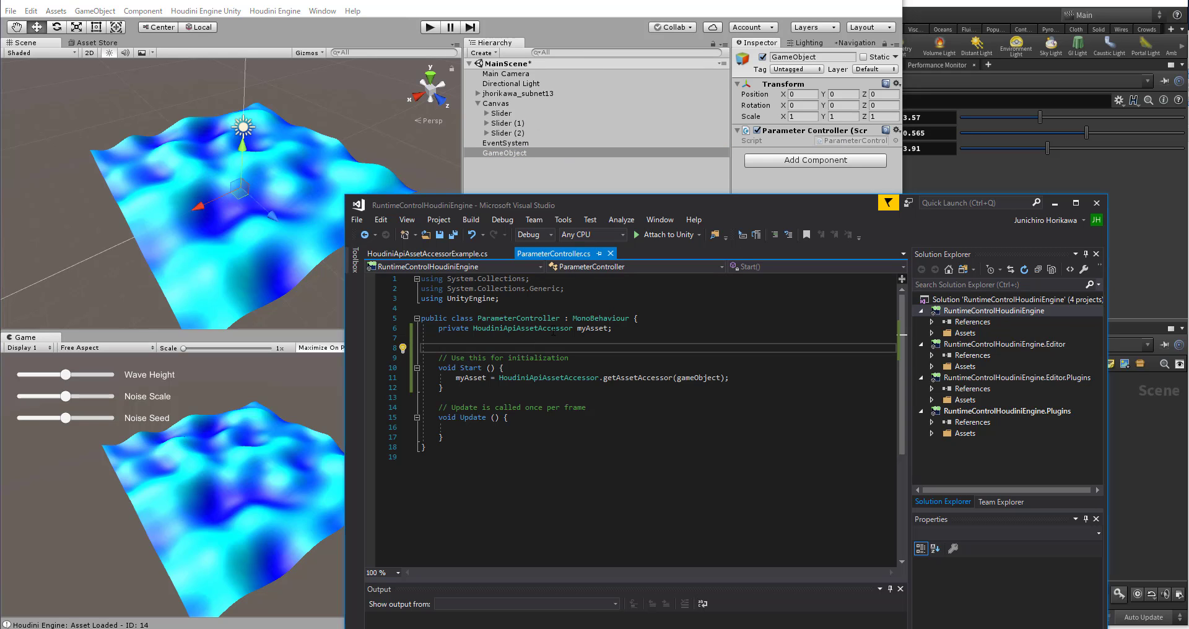
double_click(695, 377)
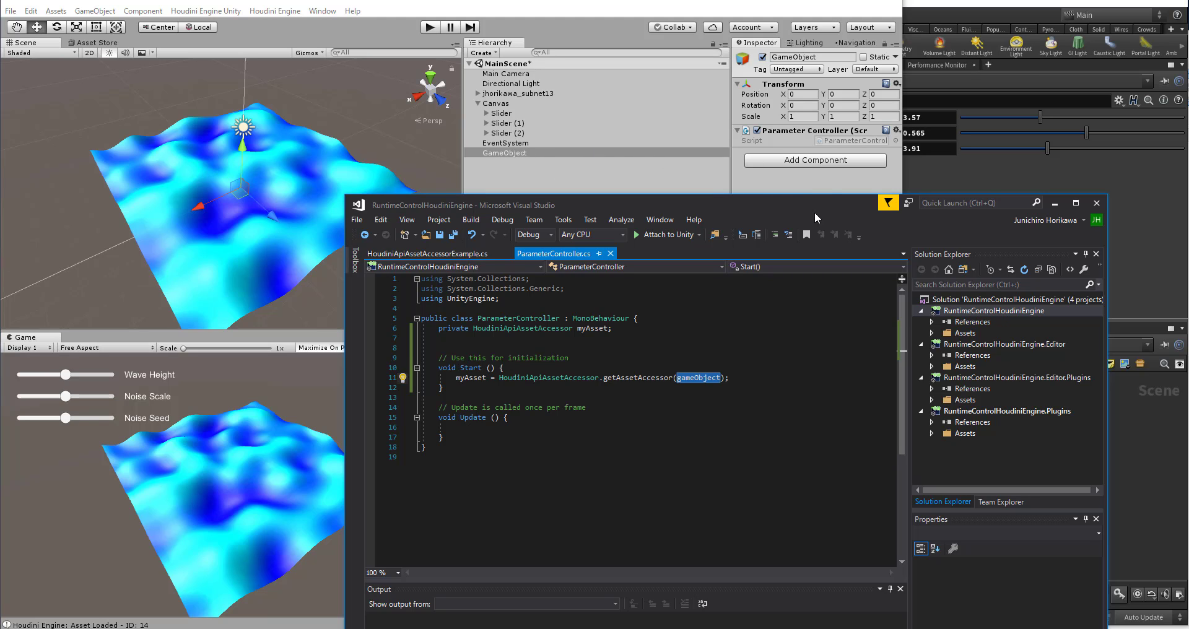
Step: Declare a public GameObject field named digitalAssetObject below the myAsset field in ParameterController
left_click(621, 329)
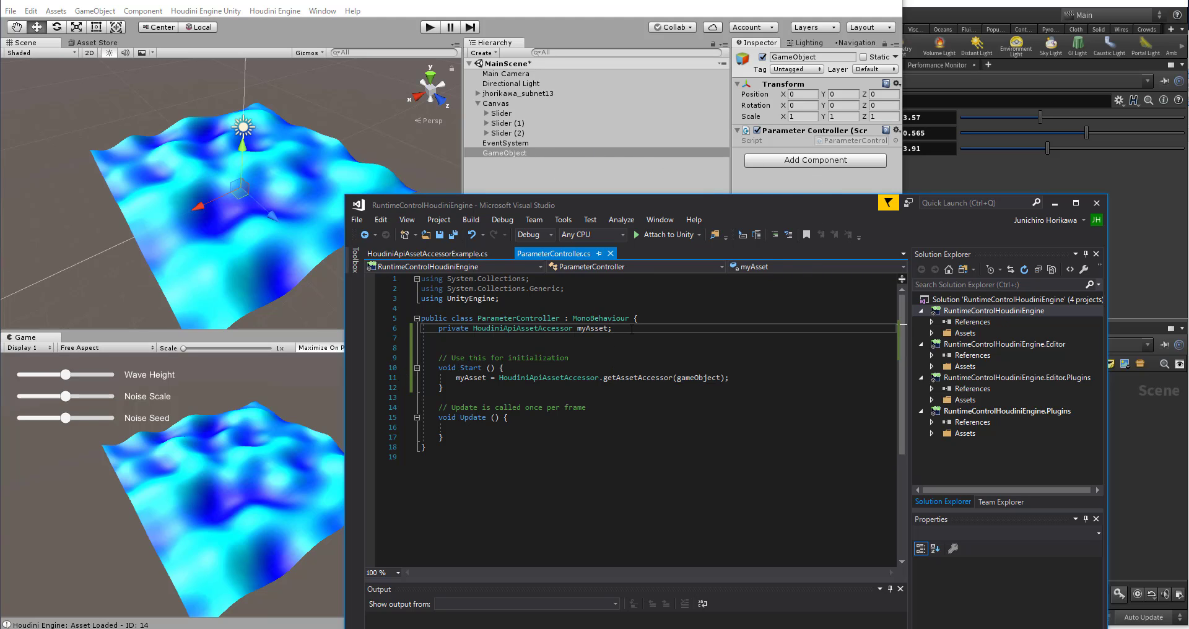
key("Return")
type("public c")
key("BackSpace")
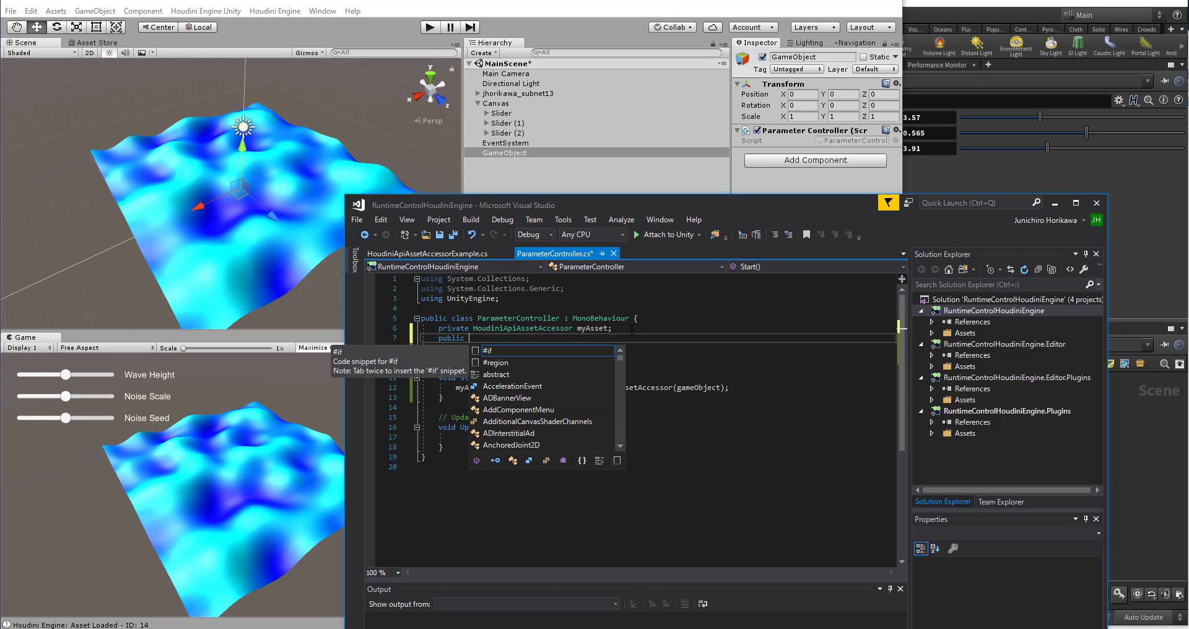
type("GameObje")
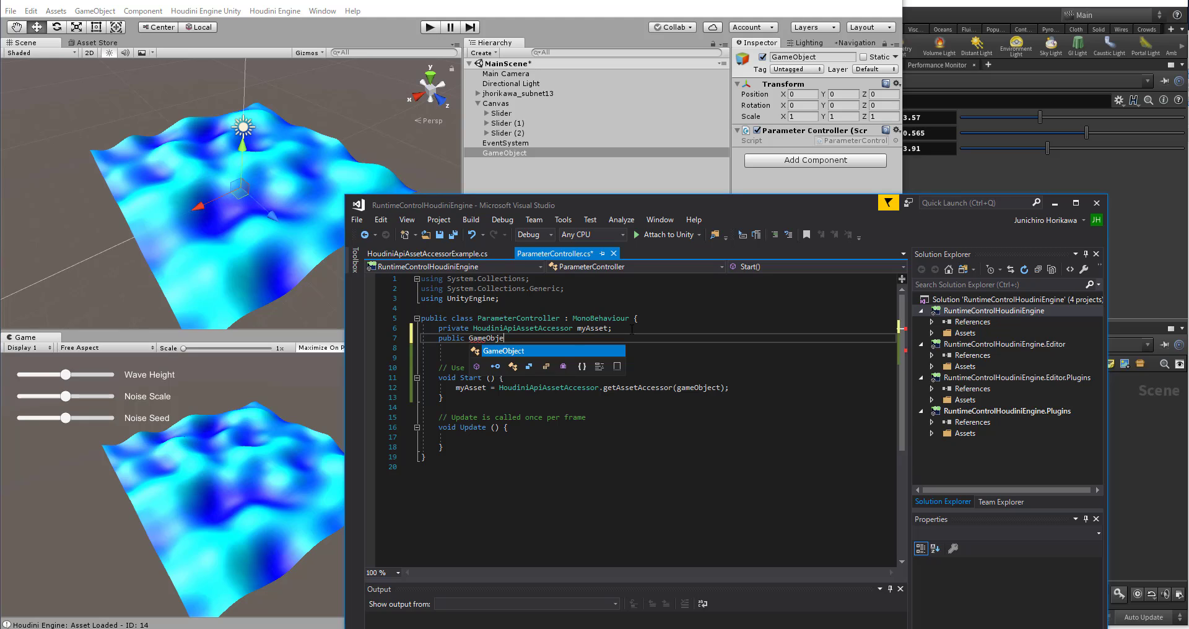
type("ct ")
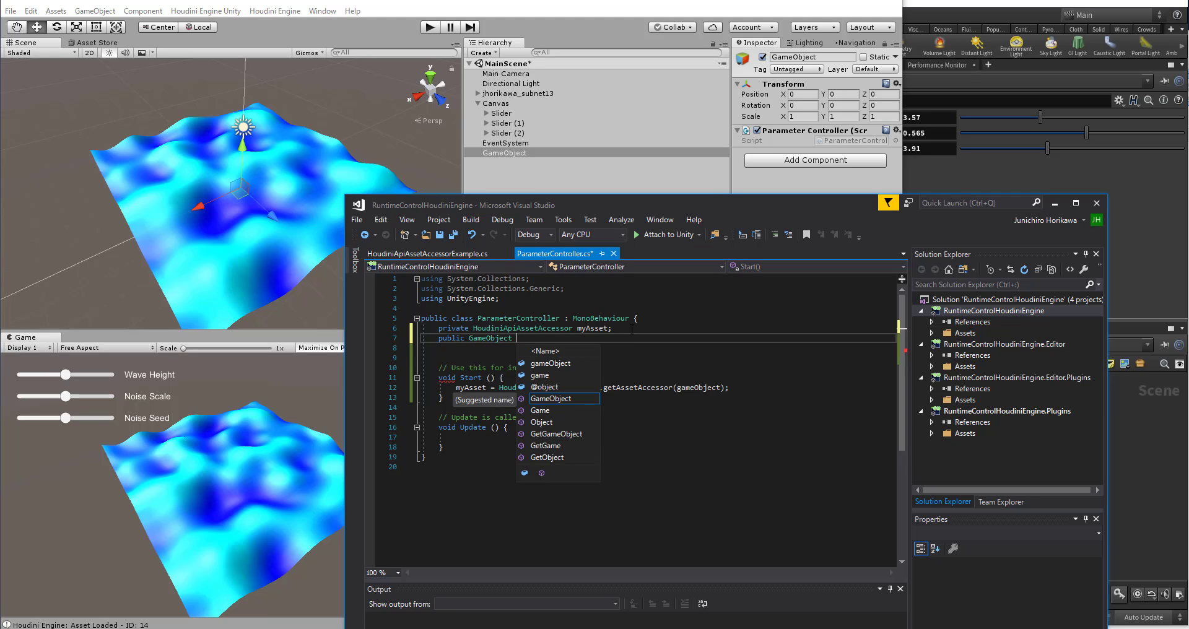
type("dif")
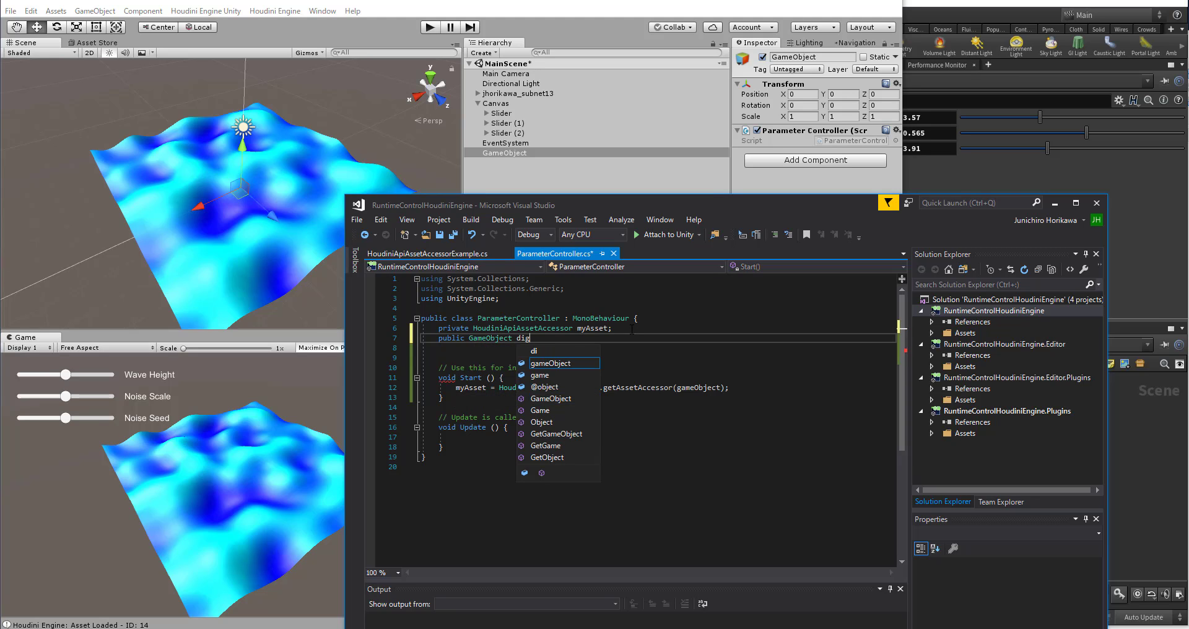
type("ital")
key("BackSpace")
key("BackSpace")
type("t")
key("BackSpace")
key("BackSpace")
type("setObject")
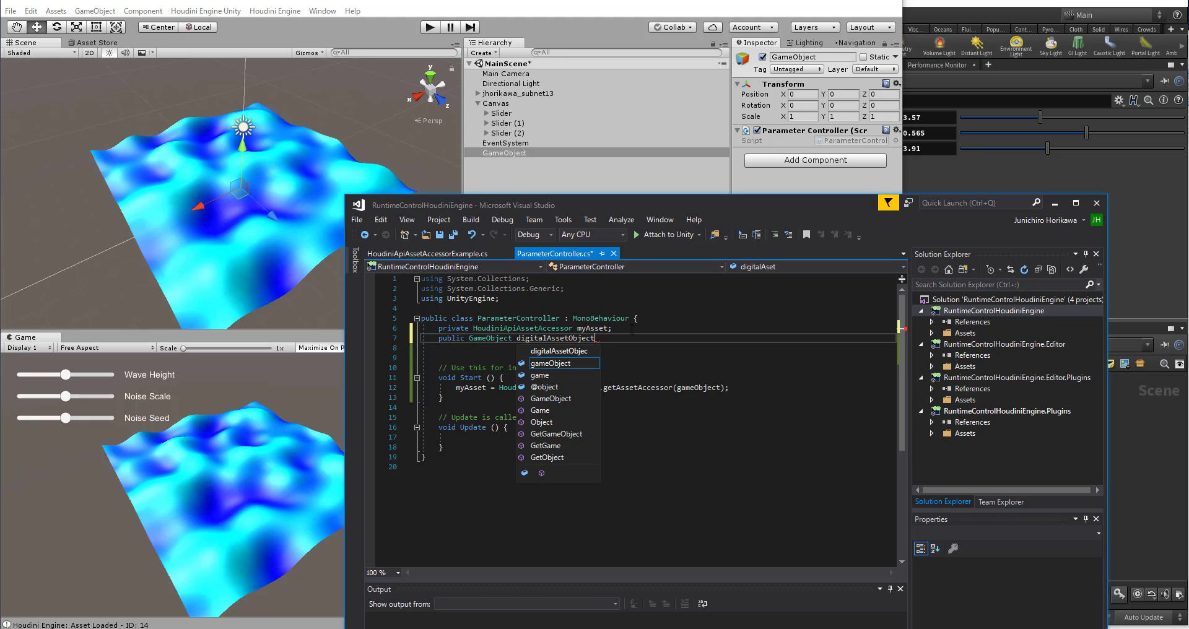
type(";")
Step: Replace the gameObject argument of getAssetAccessor with digitalAssetObject and save the script
double_click(584, 339)
key("ctrl+c")
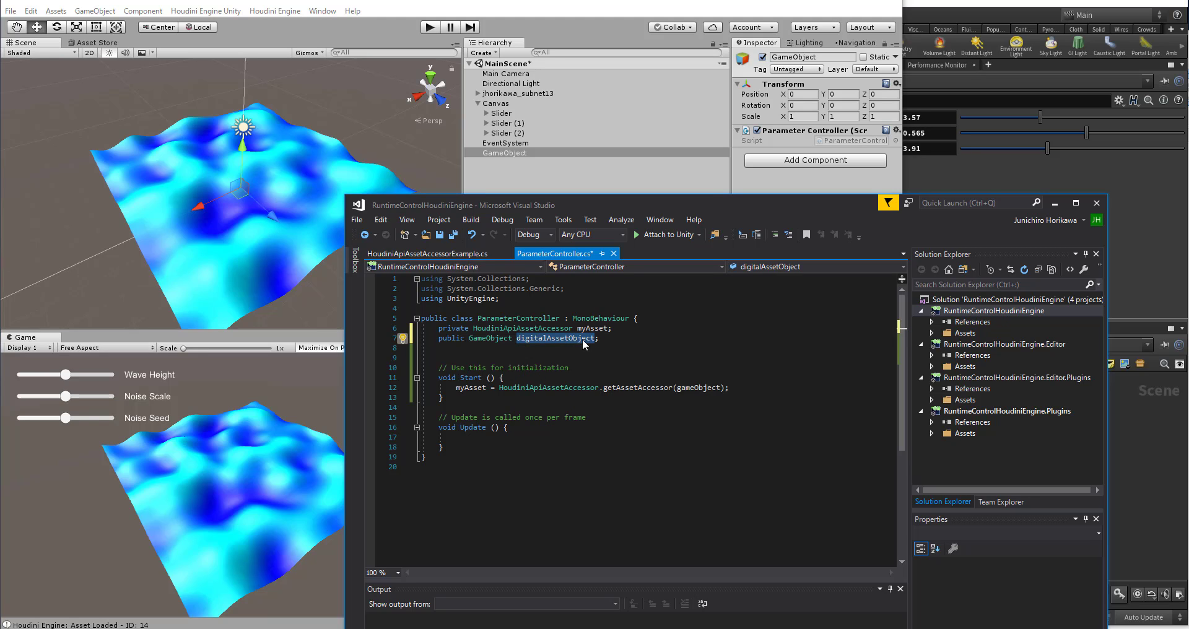
double_click(697, 389)
key("ctrl+v")
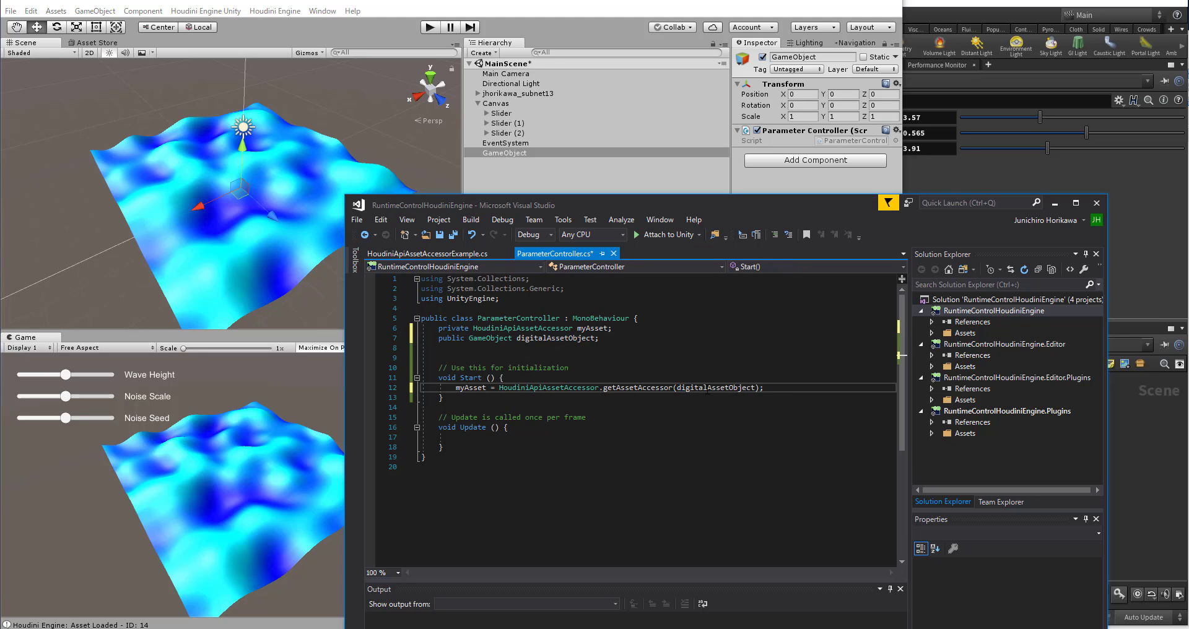
key("ctrl+s")
Step: Switch to Unity and assign the Houdini wave asset as GameObject's Digital Asset Object in the Parameter Controller component
left_click(655, 171)
left_click(548, 143)
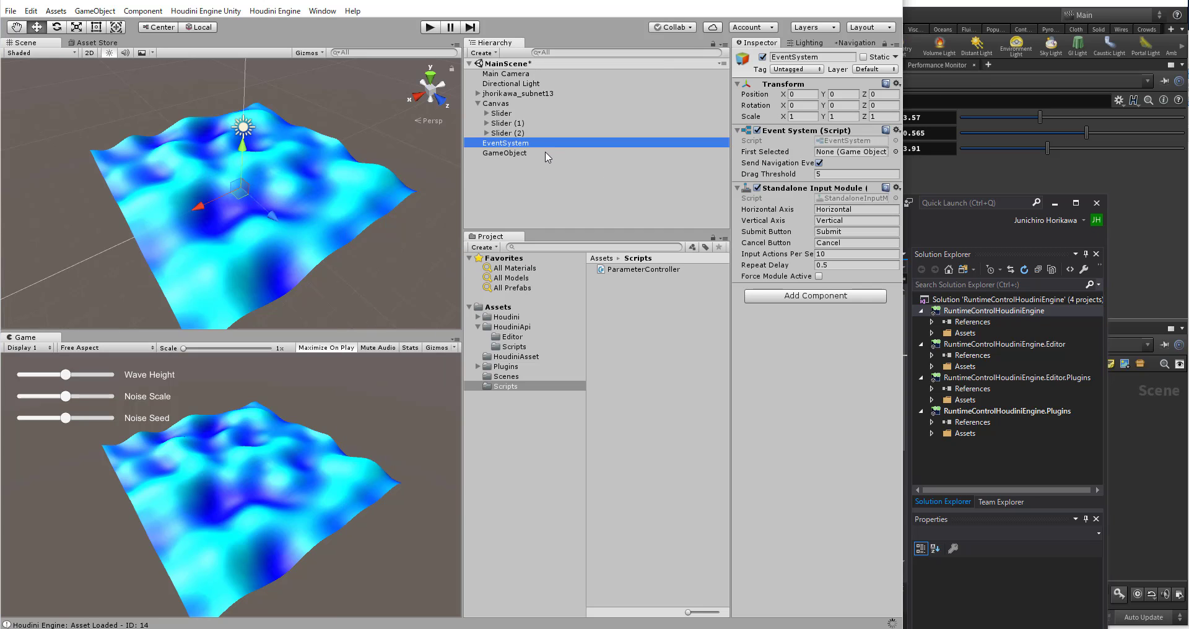
left_click(504, 153)
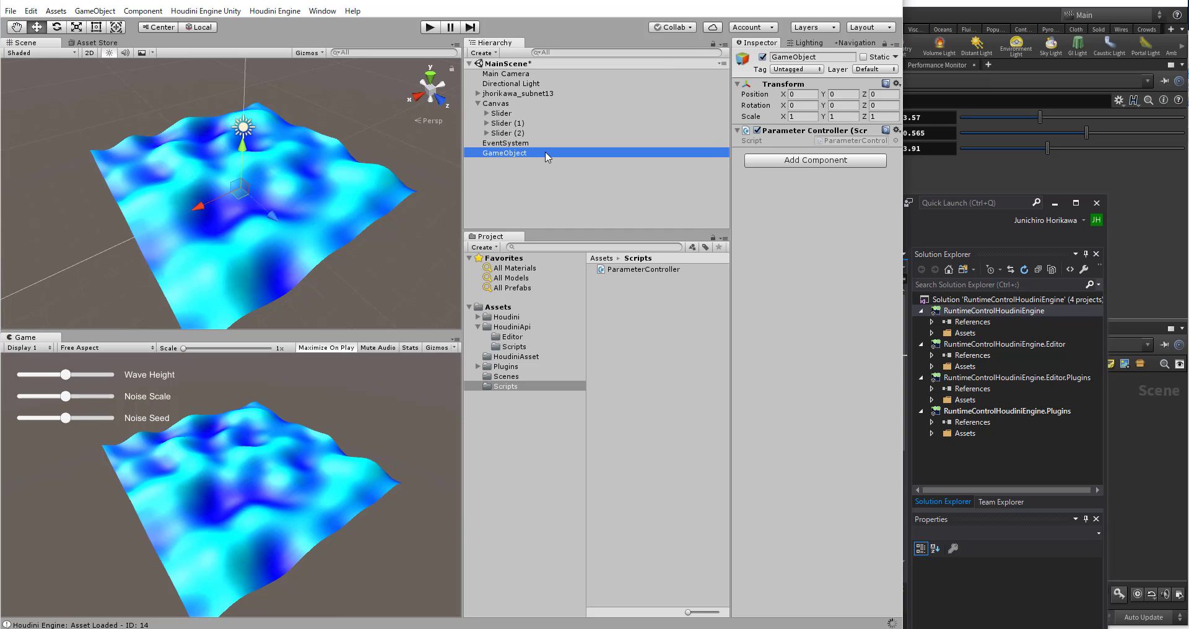
left_click_drag(520, 94, 834, 153)
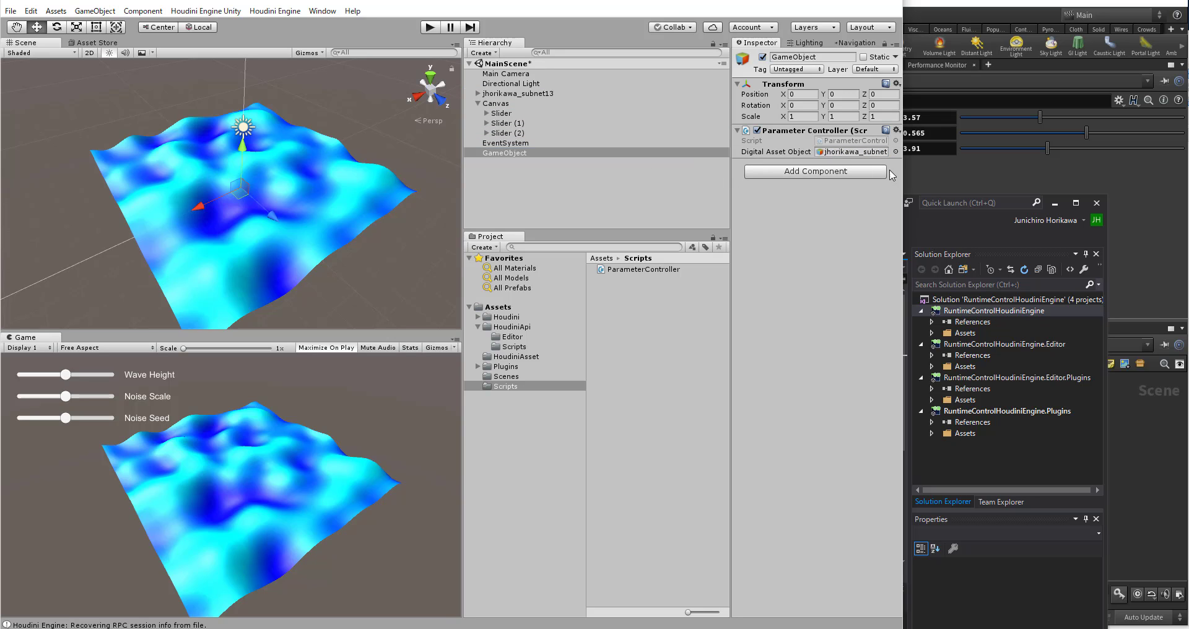
Step: Check the Houdini wave asset's components, and widen the Unity window and Inspector to show GameObject's Parameter Controller settings in full
left_click(558, 95)
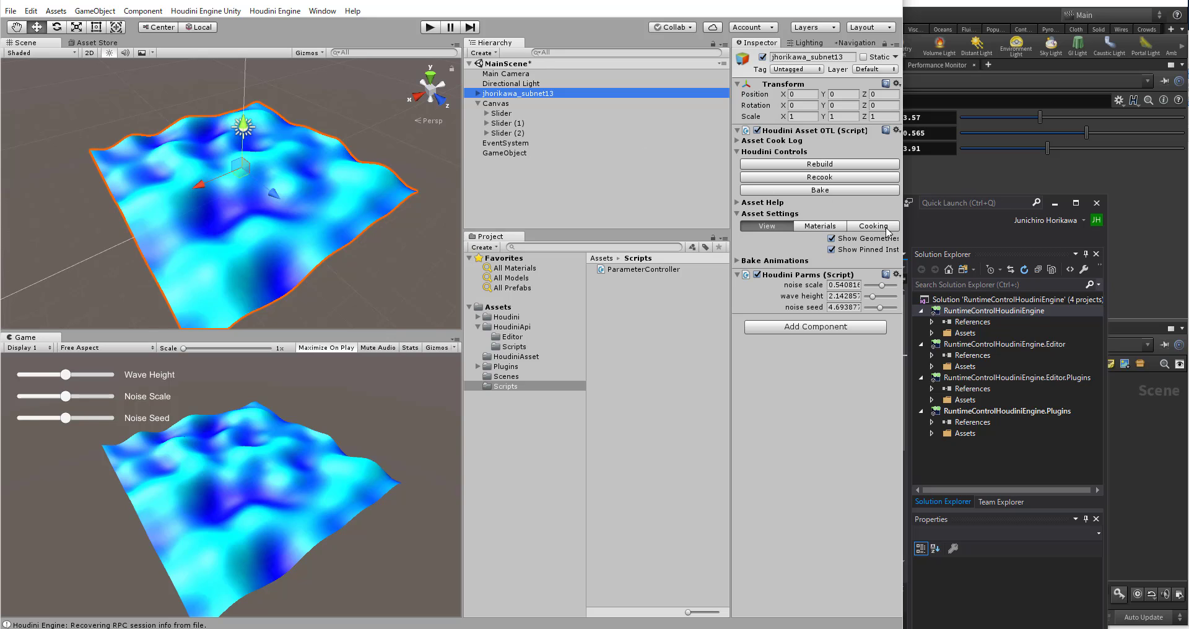
left_click(552, 153)
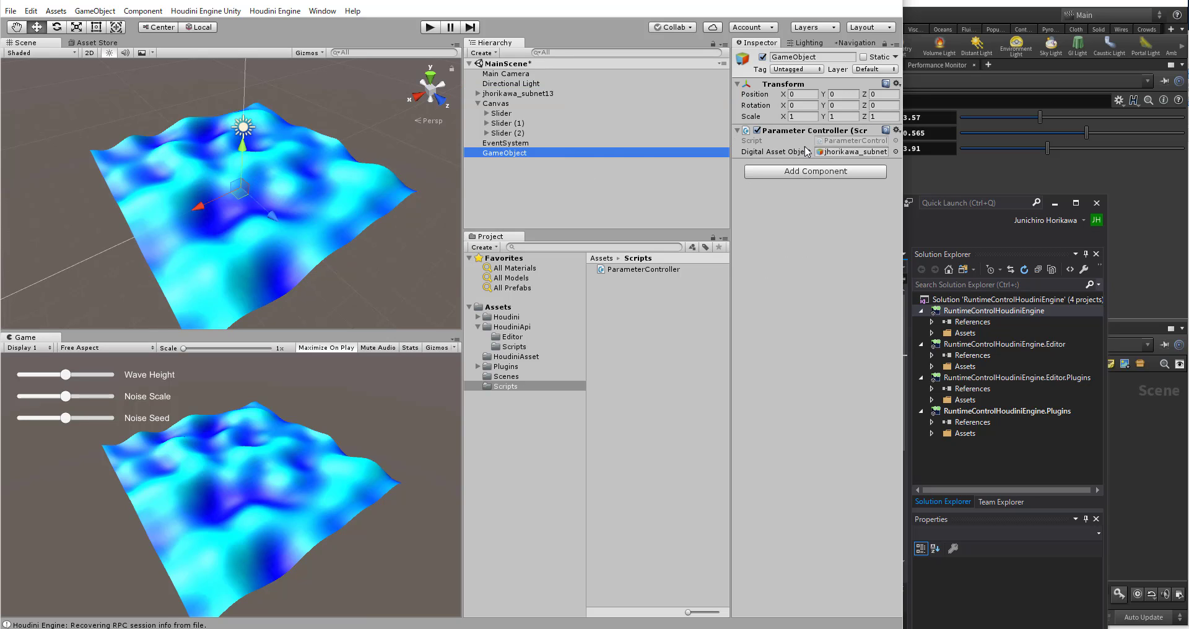
left_click_drag(904, 178, 1014, 176)
left_click_drag(821, 181, 755, 194)
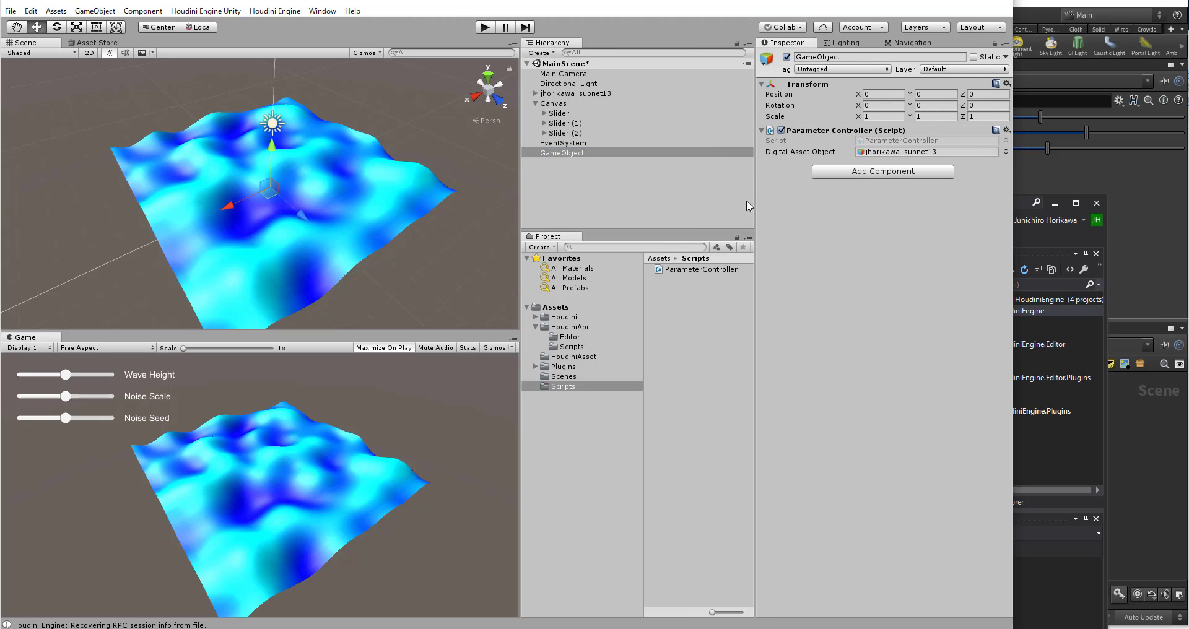
left_click(654, 188)
left_click(573, 154)
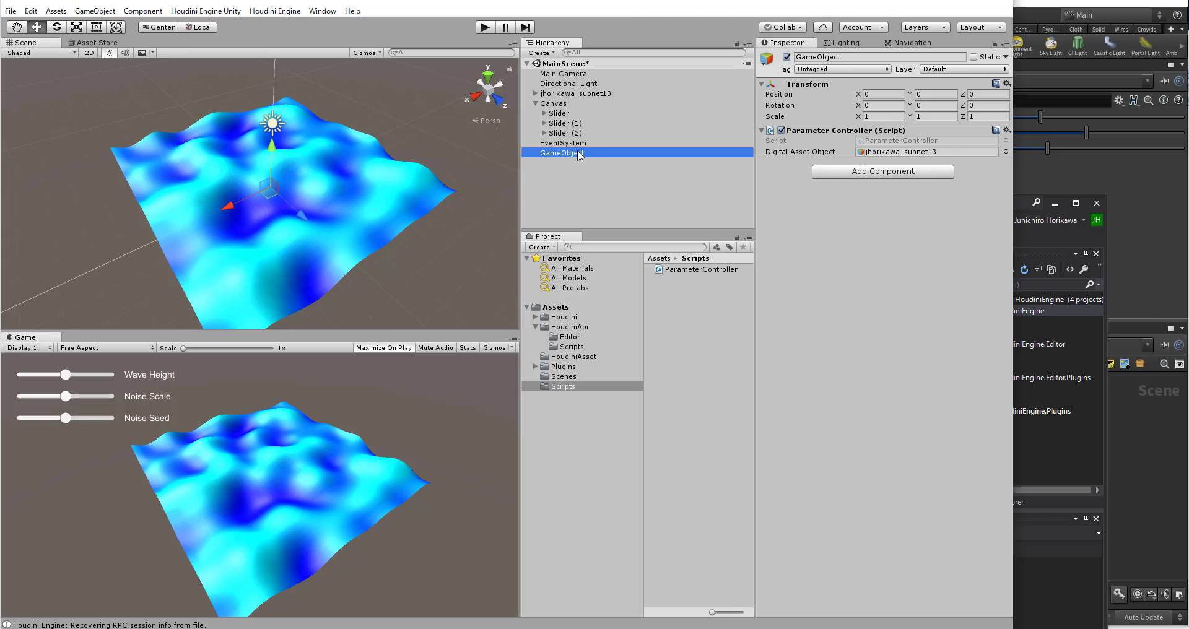
Step: Switch to the code editor and select the setParmFloatValue call for the "up" key in HoudiniApiAssetAccessorExample's Update method
left_click(1065, 391)
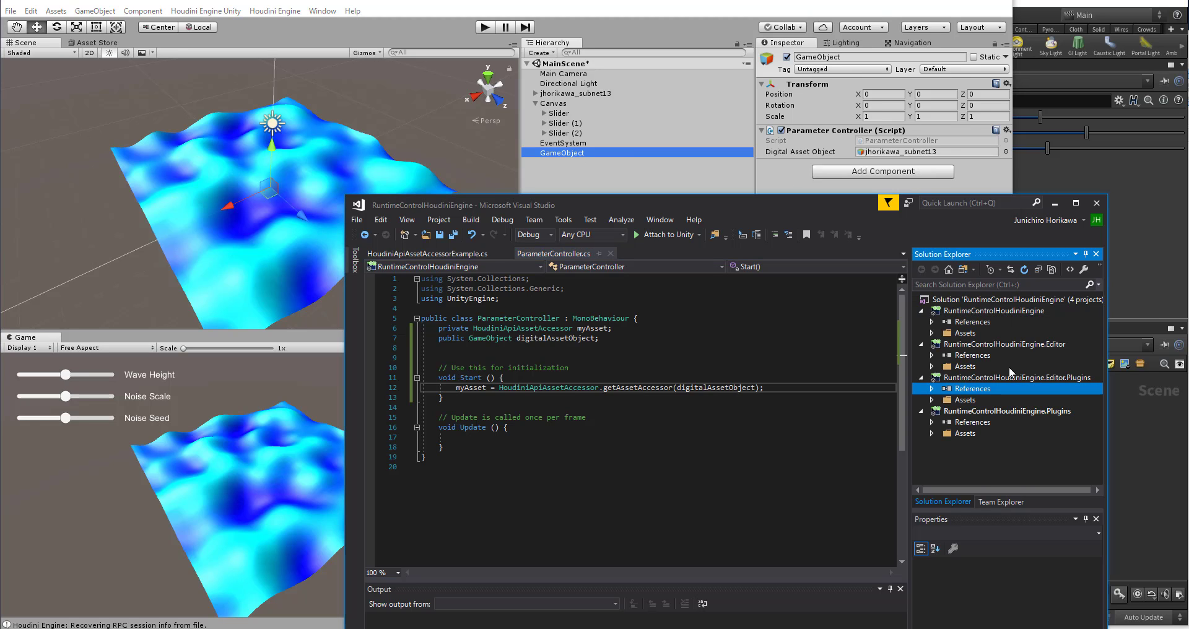
left_click(648, 431)
left_click(797, 386)
left_click(473, 254)
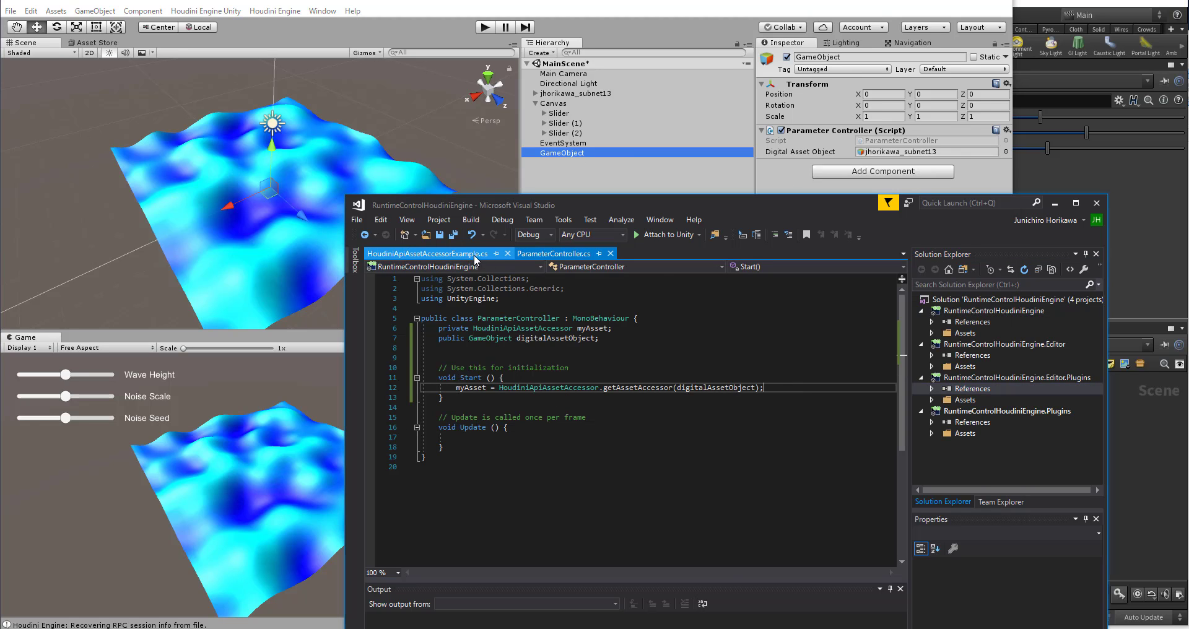
scroll(562, 448, "down", 19)
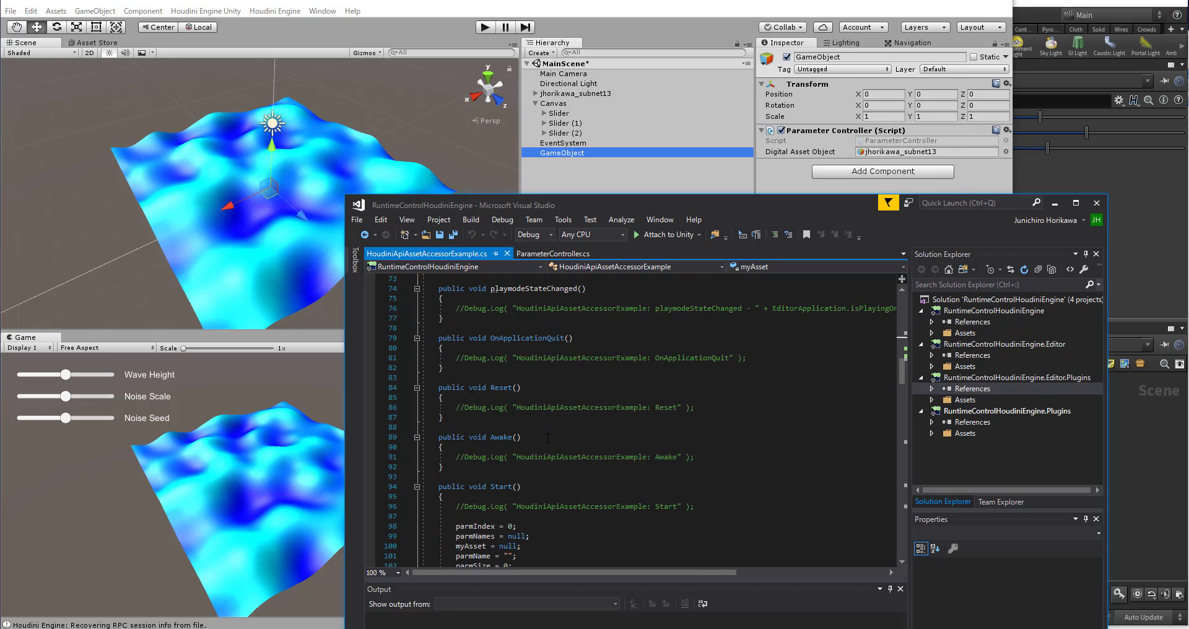
scroll(548, 437, "down", 8)
scroll(684, 408, "up", 4)
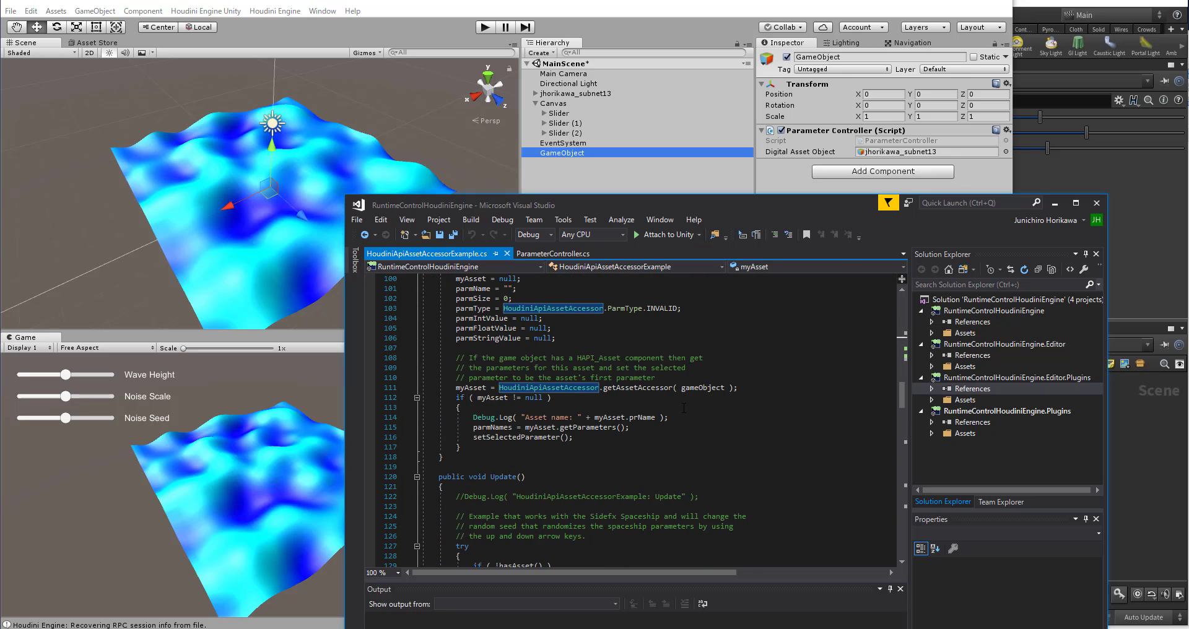
scroll(664, 393, "down", 9)
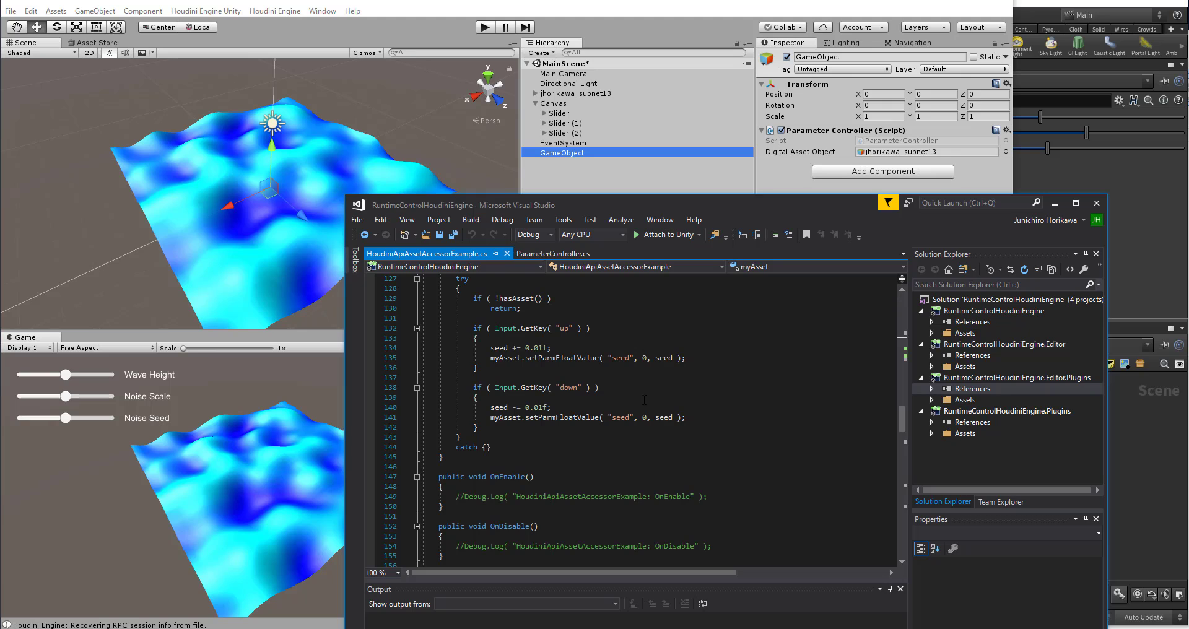
left_click(698, 354)
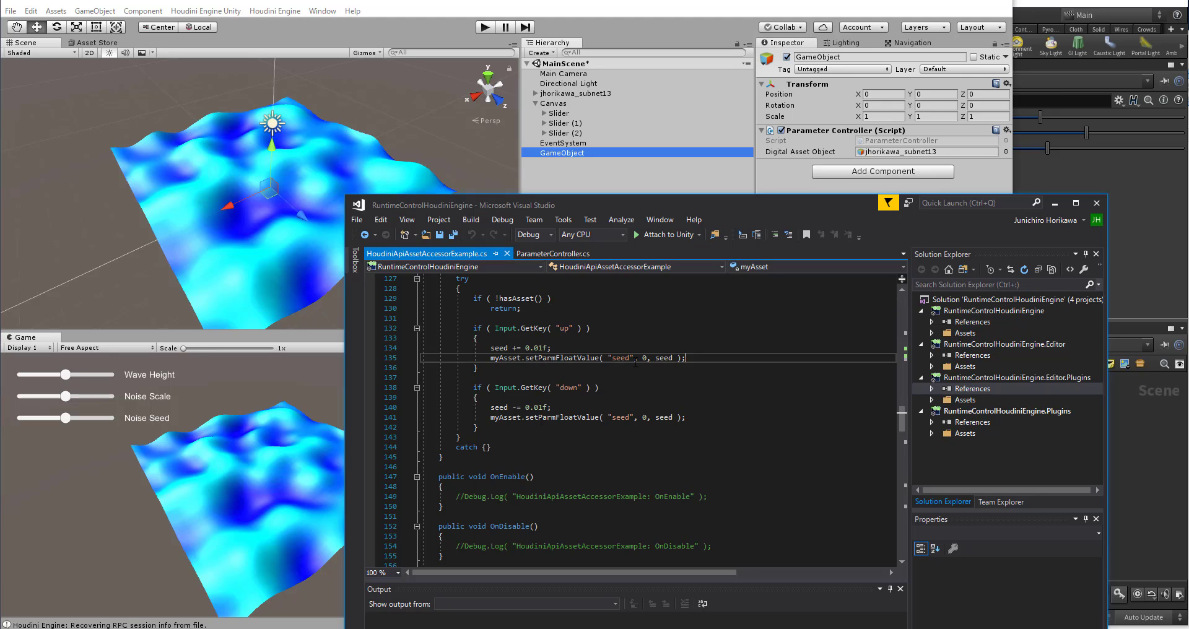
key("shift+Home")
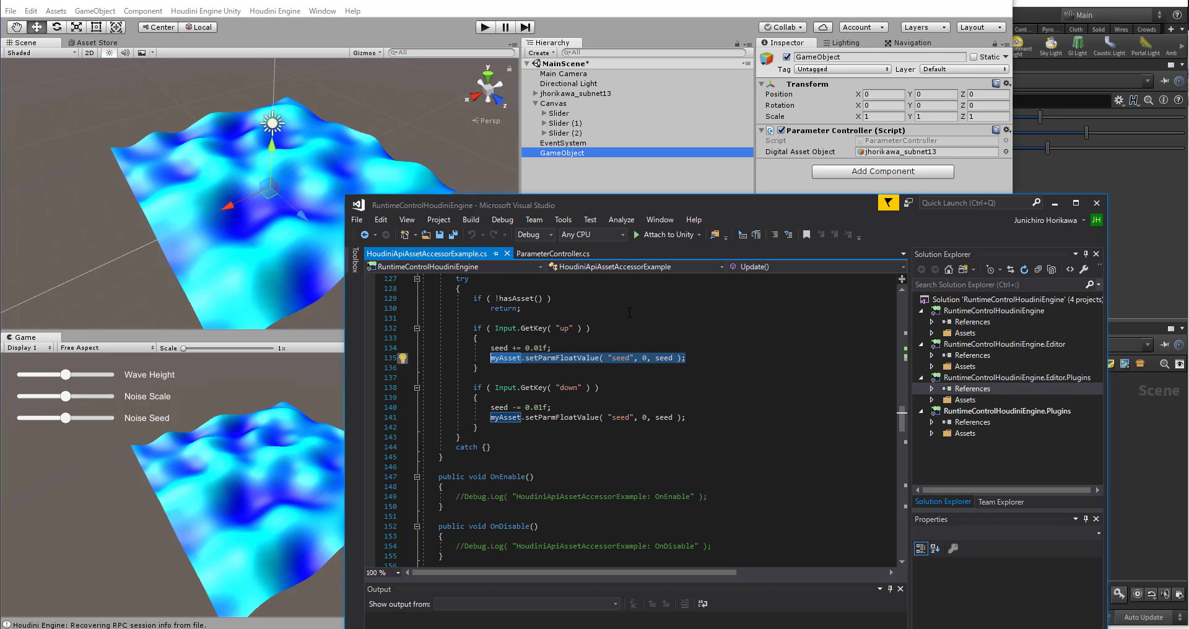
Step: Add an empty public void method UpdateWaveHeight(float val) below Update in ParameterController
left_click(567, 254)
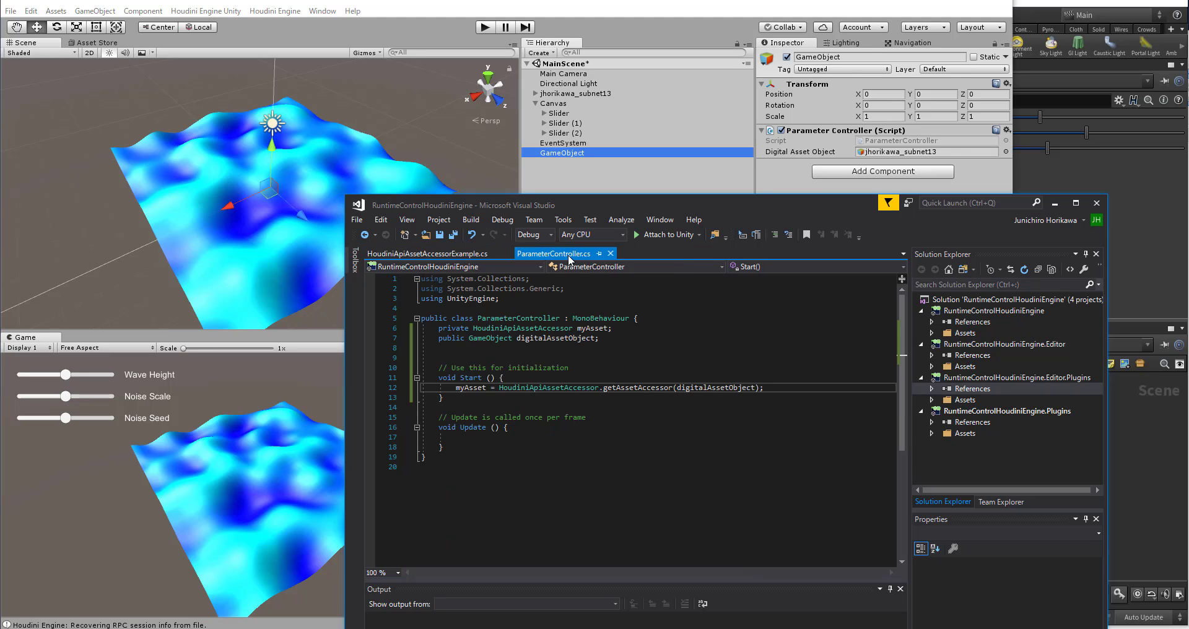
left_click(477, 446)
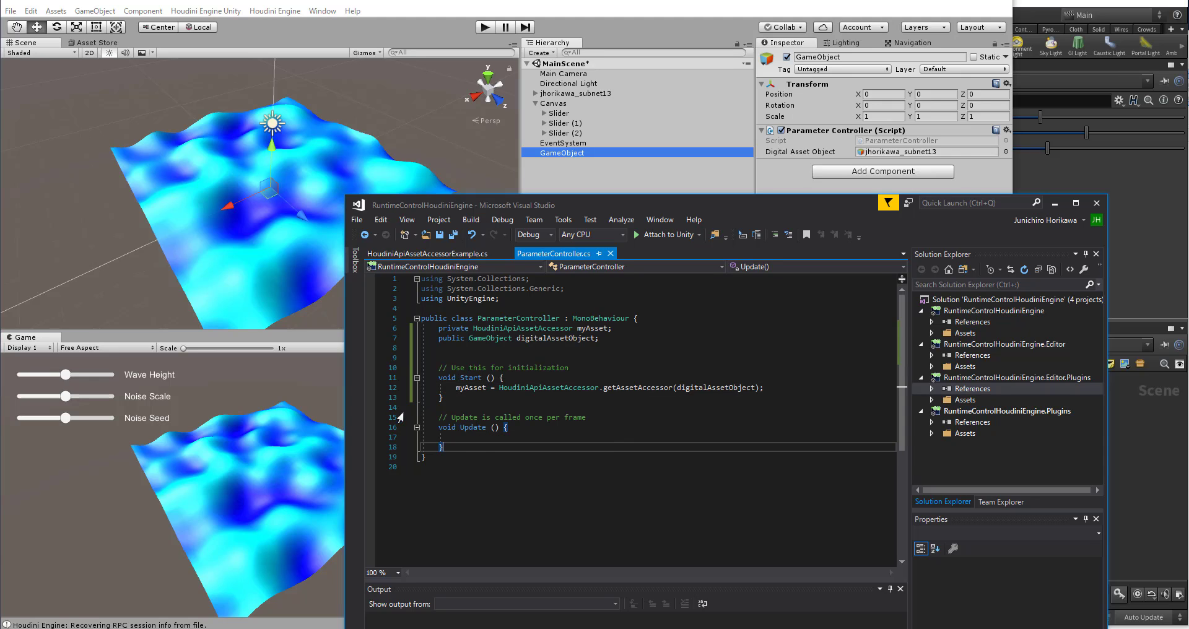
key("Return")
key("Return")
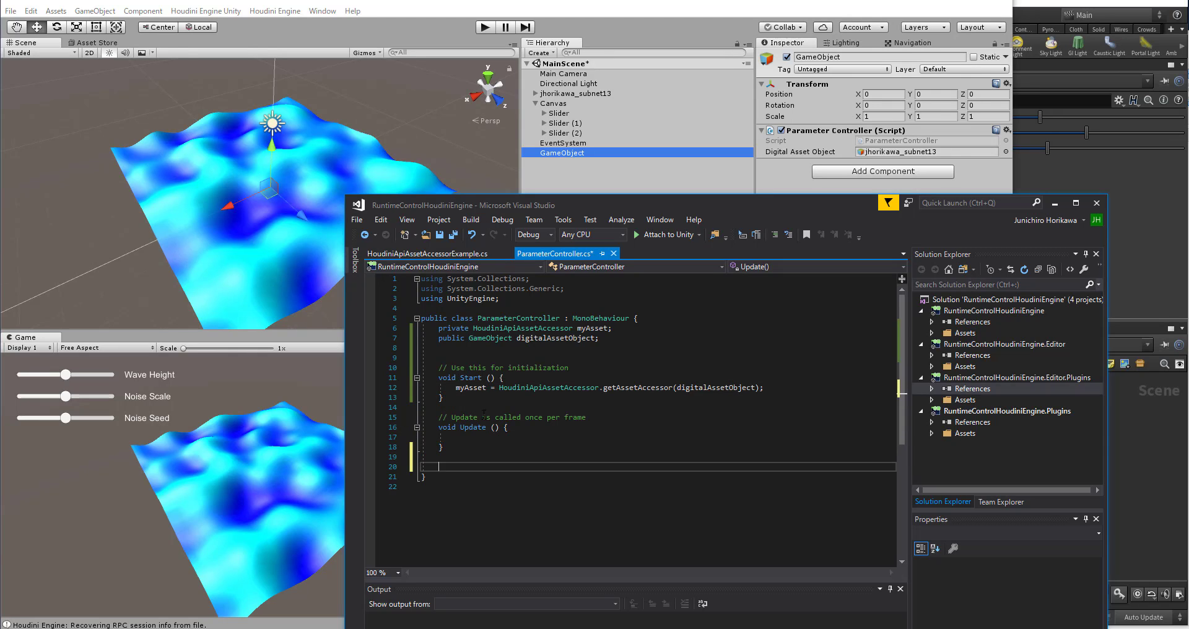
type("public void U")
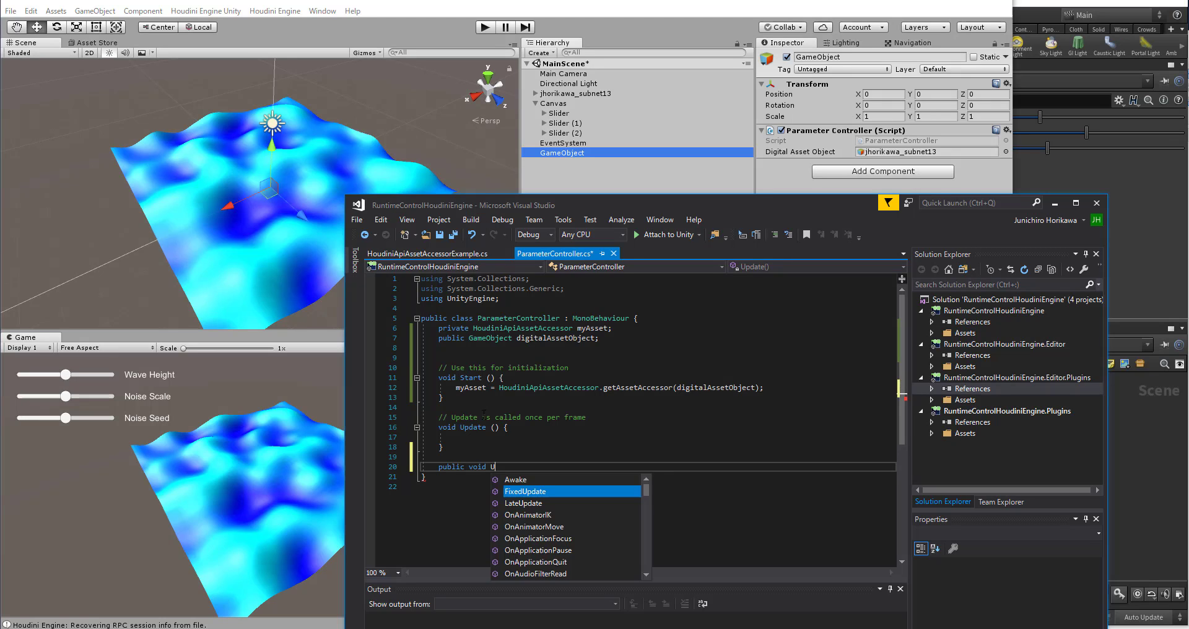
type("pdateW")
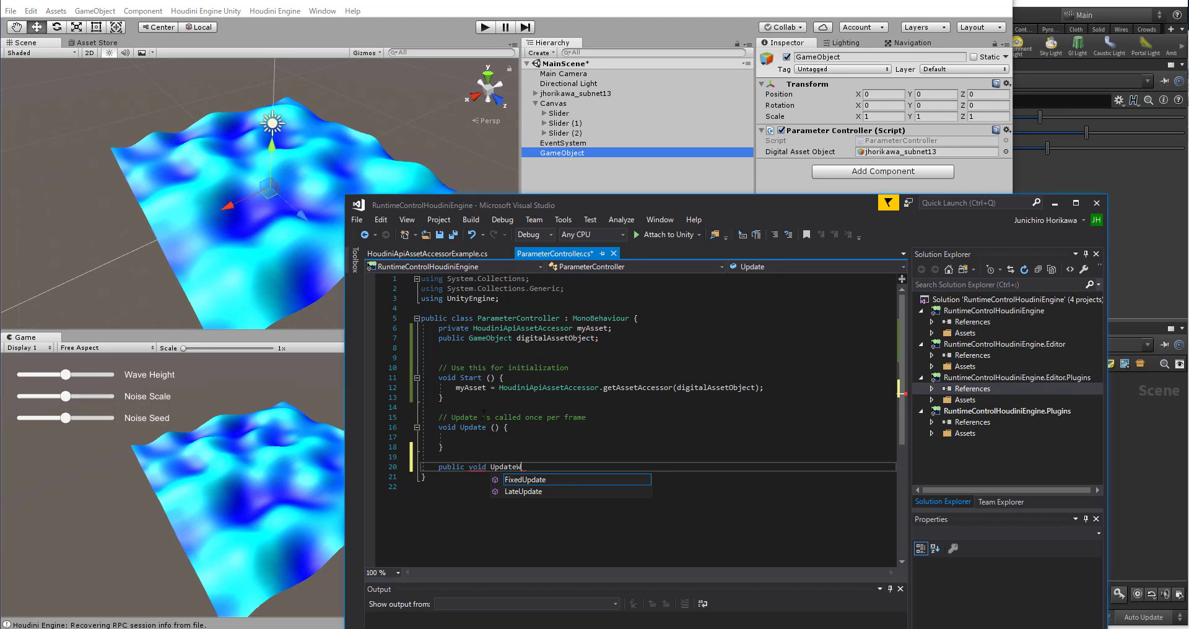
type("avehei")
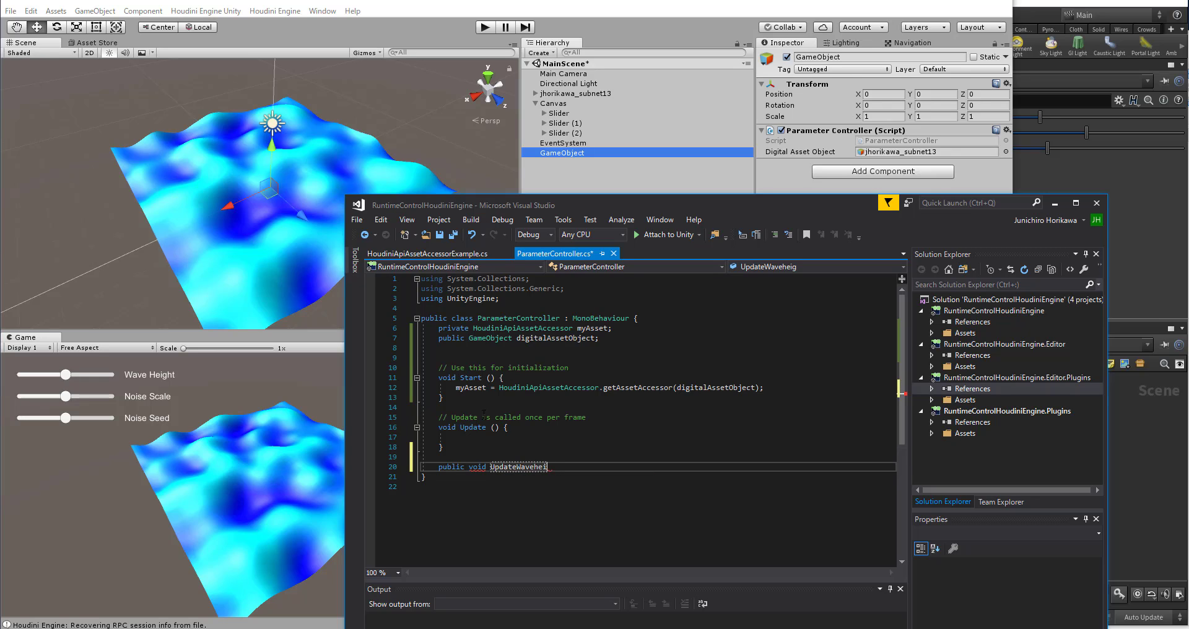
key("BackSpace")
type("Height(float val)")
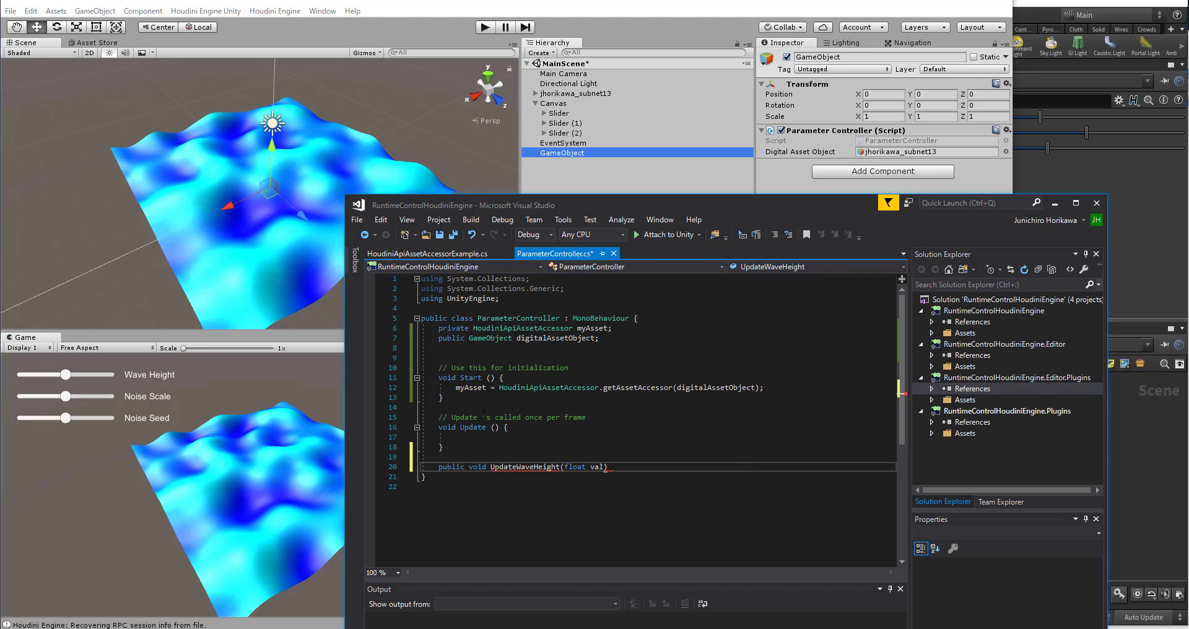
type(" {")
key("Return")
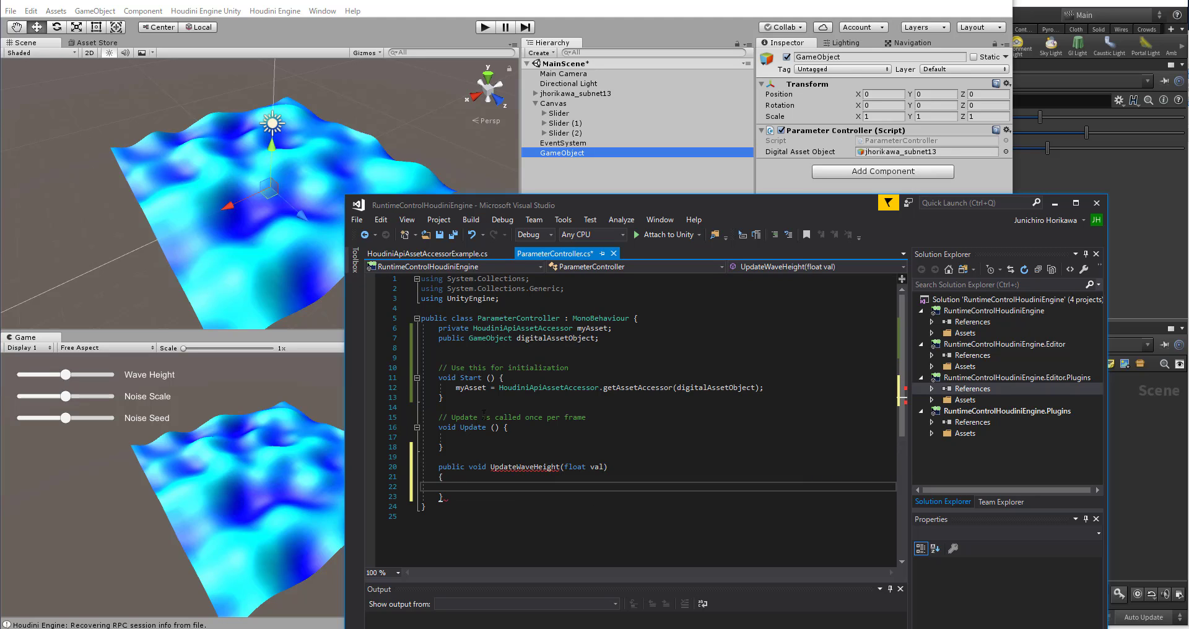
Step: Add an empty public void method UpdateNoiseScale(float val) below UpdateWaveHeight in ParameterController
key("Down")
key("End")
key("Return")
key("Return")
type("pbulic")
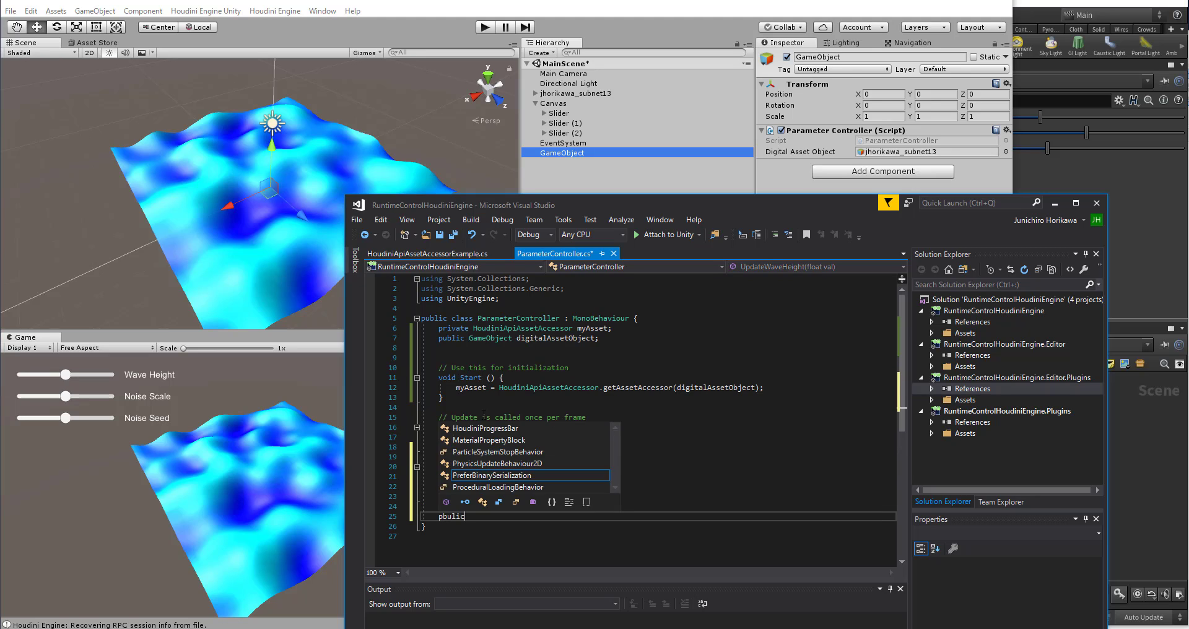
key("BackSpace")
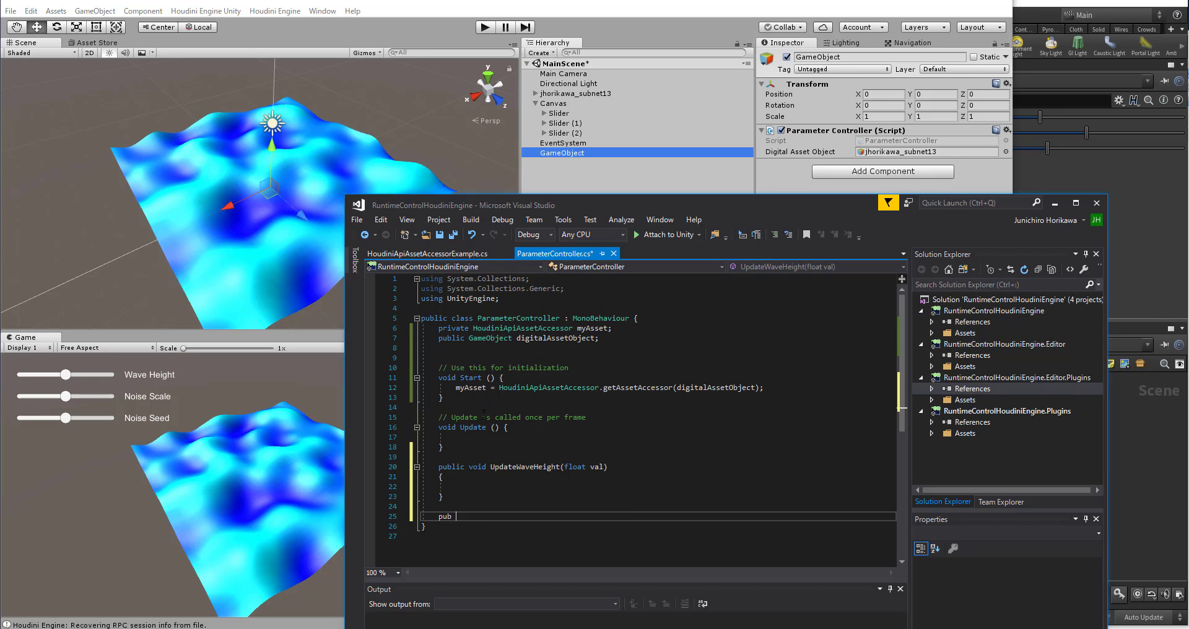
type("lc ")
type("lic ")
type("void UpdateNoise")
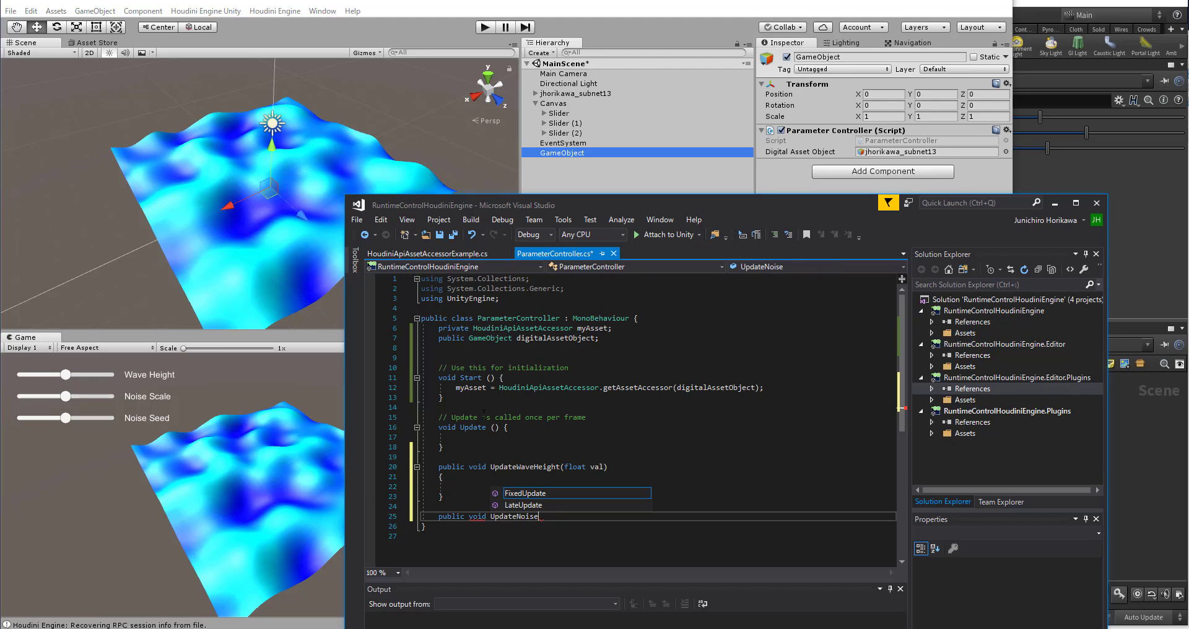
type("Seede(float ")
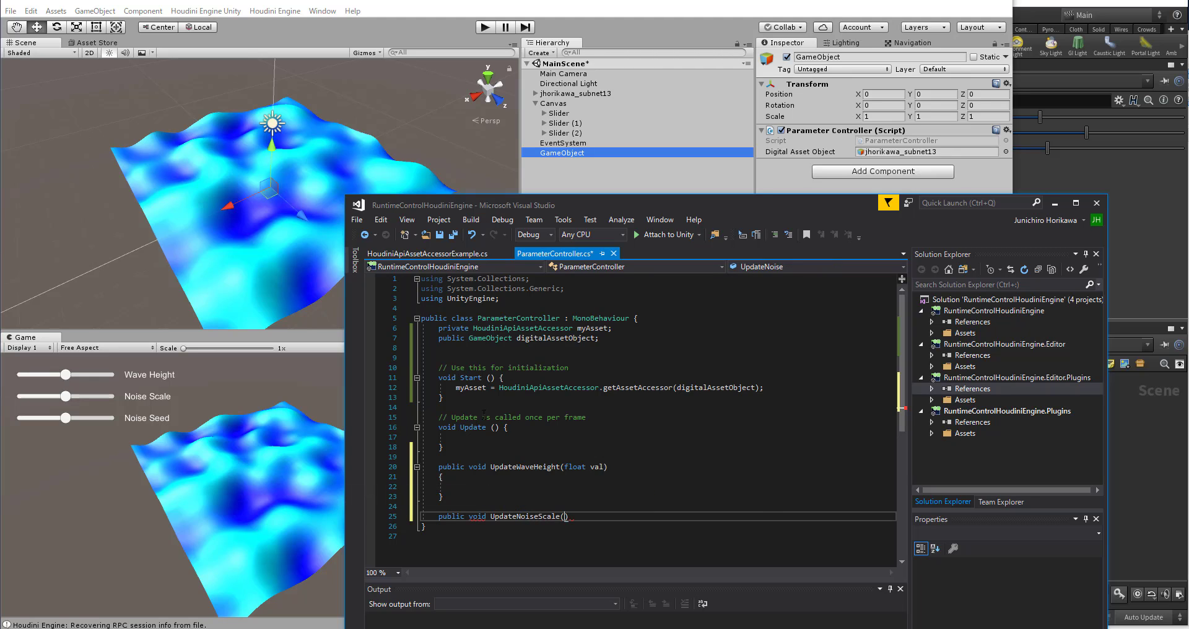
type("val")
key("Return")
type("{")
Step: Add an empty public void method UpdateNoiseSeed(float val) below UpdateNoiseScale
key("Return")
key("Down")
key("Return")
key("Return")
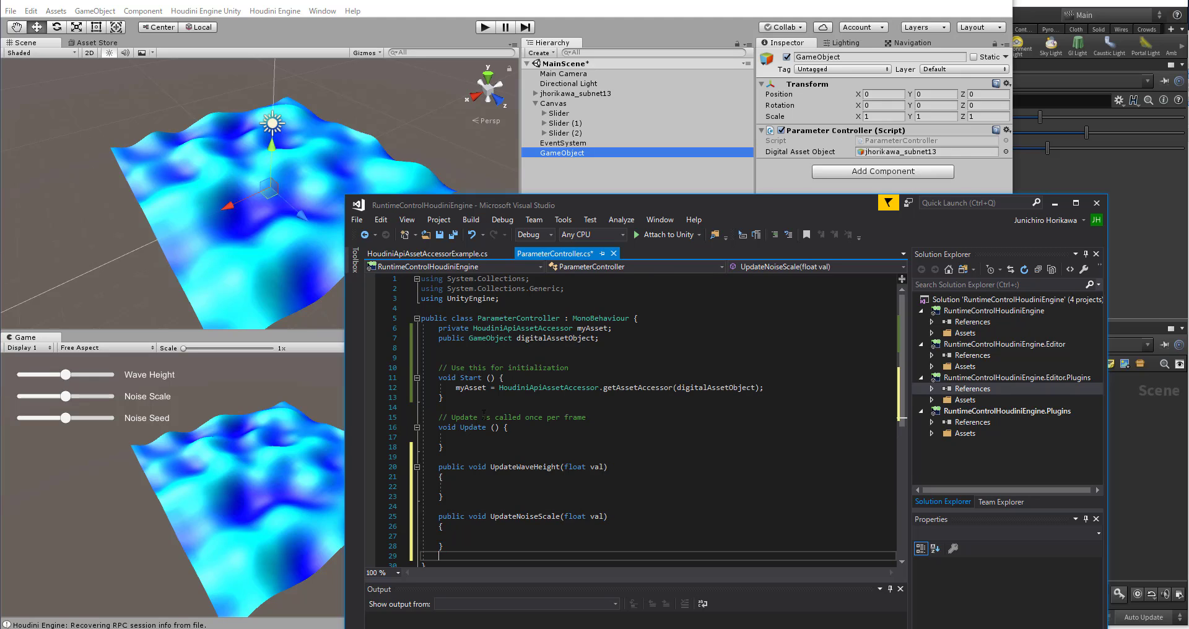
type("public void ")
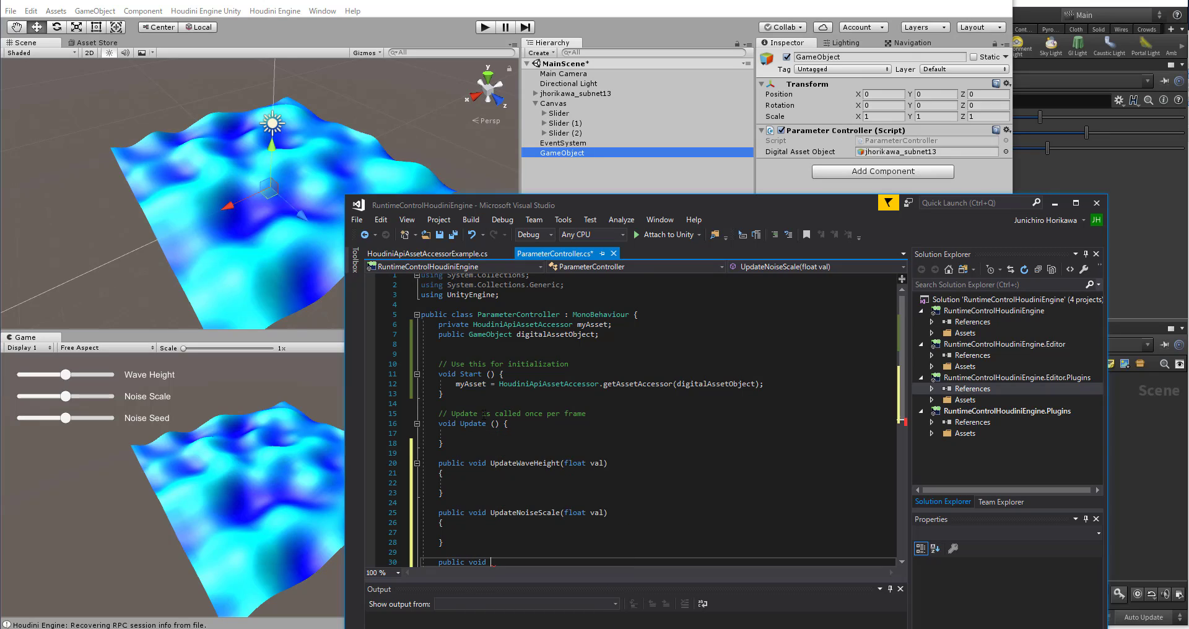
type("UpdateNoise")
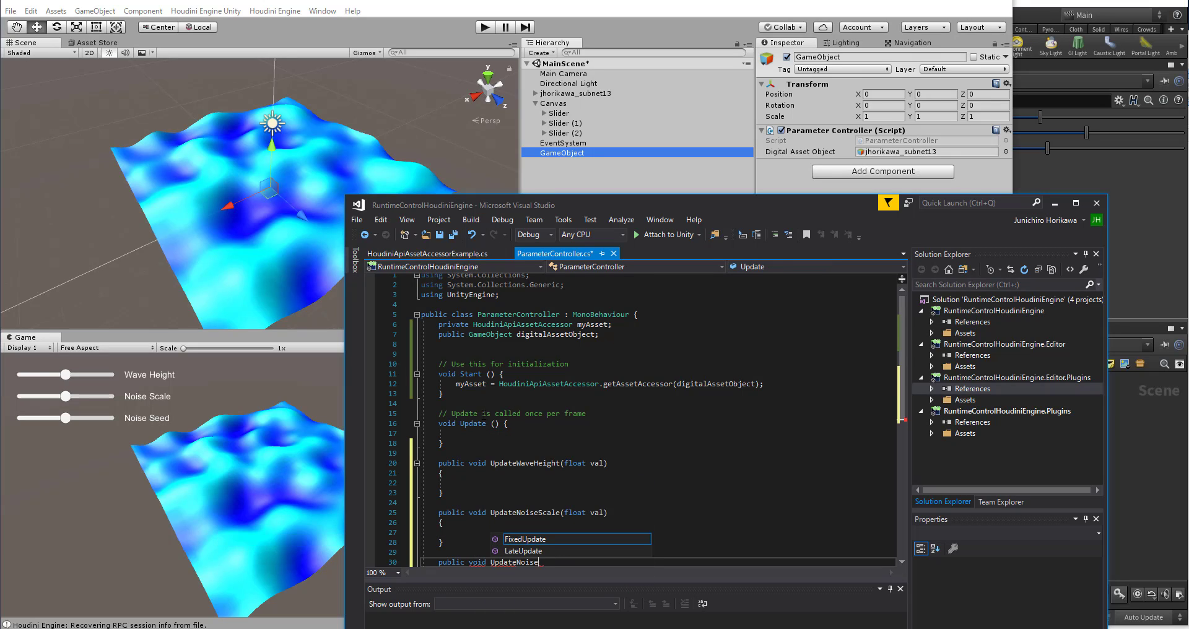
type("Seed(v")
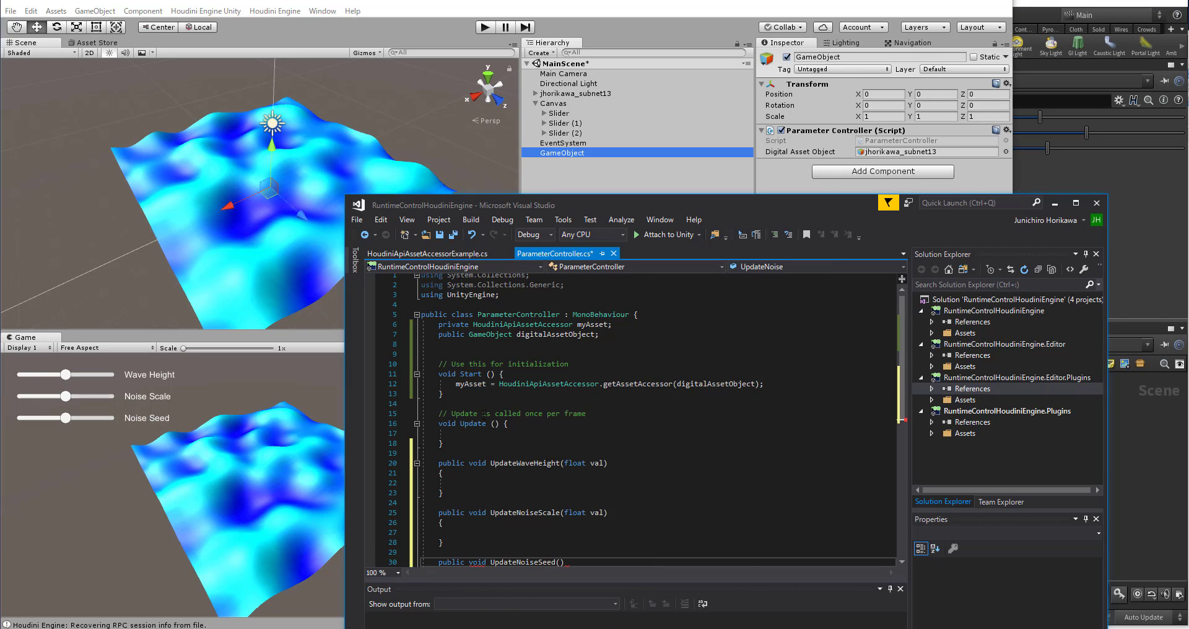
key("BackSpace")
type("float val")
key("Return")
type("{")
key("Return")
Step: Paste the copied setParmFloatValue call into the UpdateWaveHeight body and set its parameter name to "wave_height"
scroll(484, 415, "up", 4)
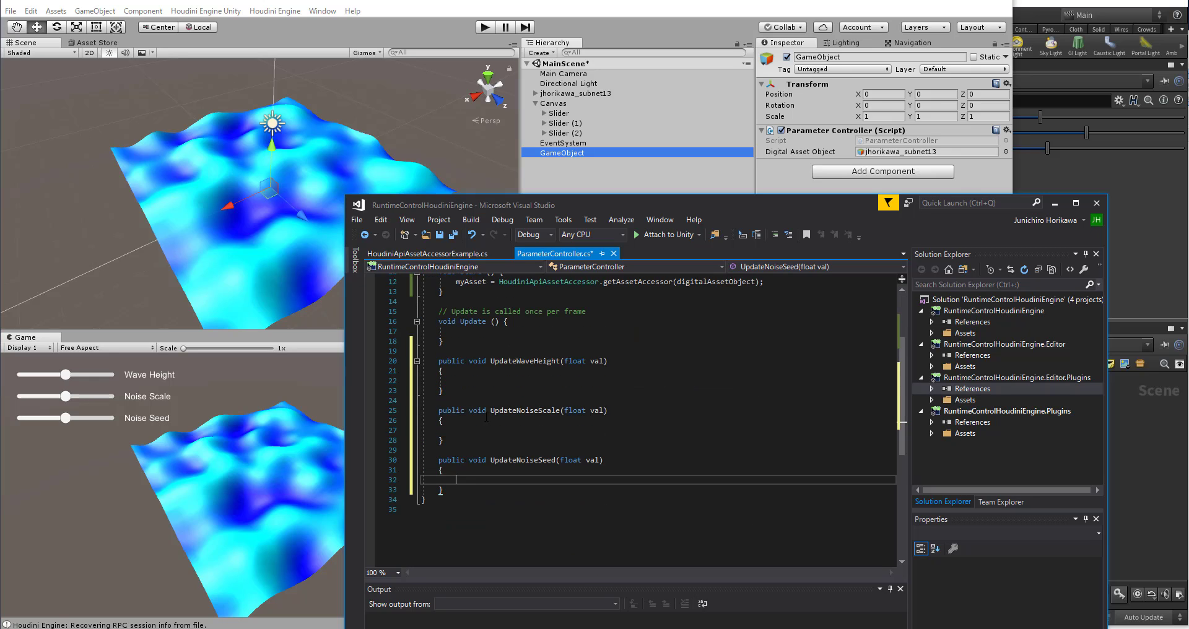
left_click(474, 443)
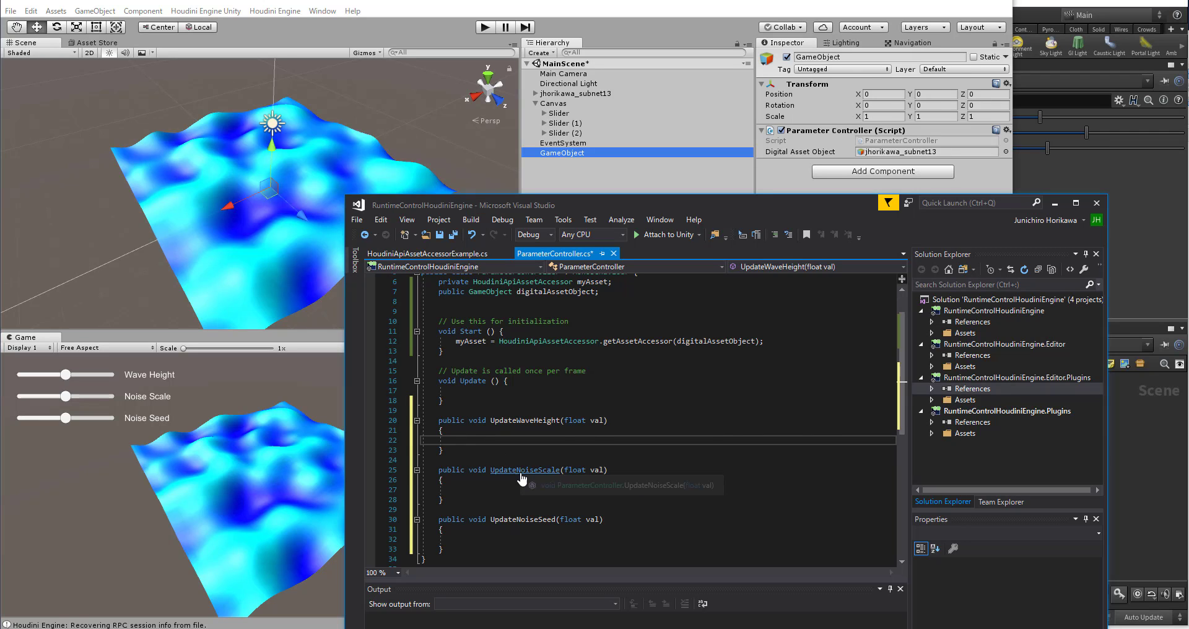
type("myAsset.setParmFloatValue(\"seed\", 0, seed);")
scroll(444, 451, "down", 2)
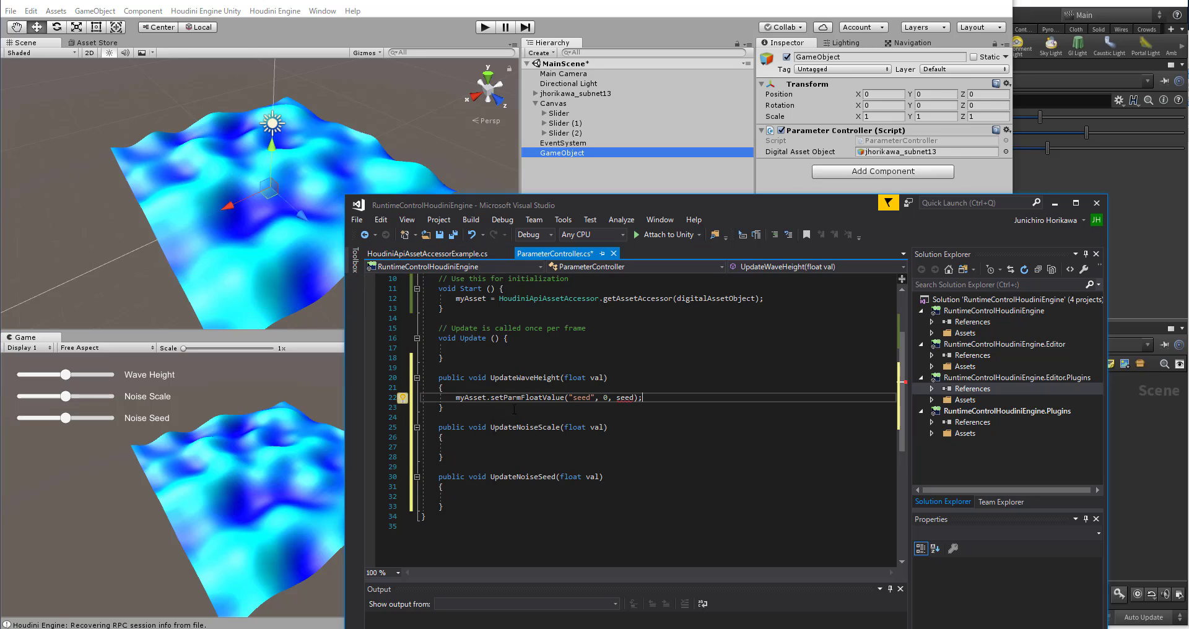
double_click(578, 397)
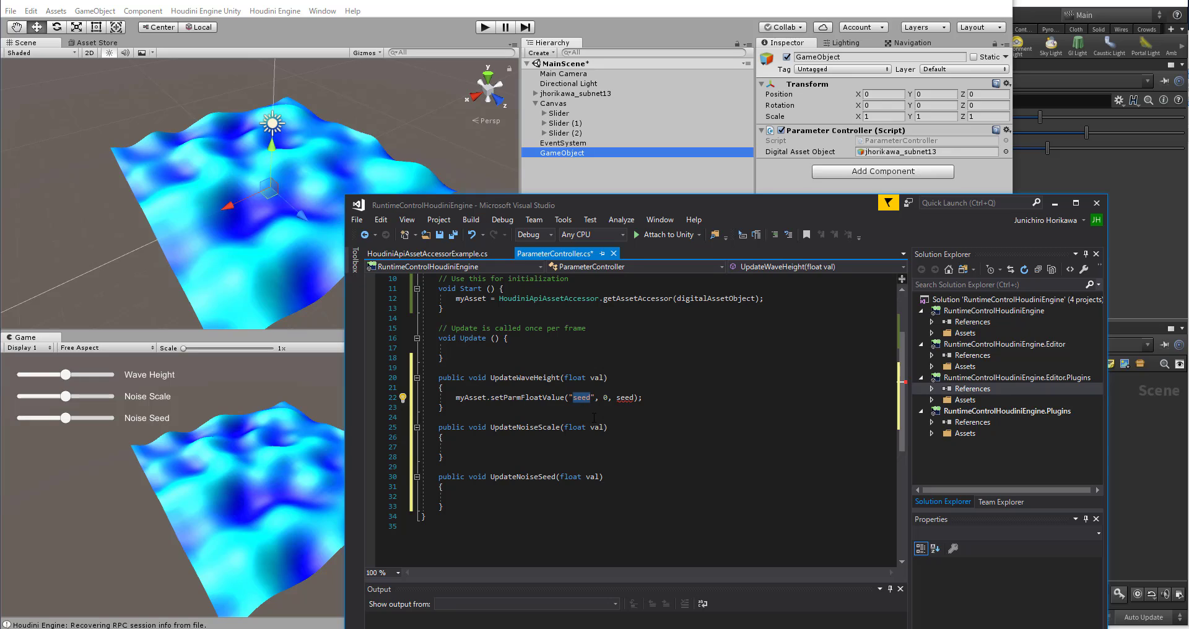
type("wave_")
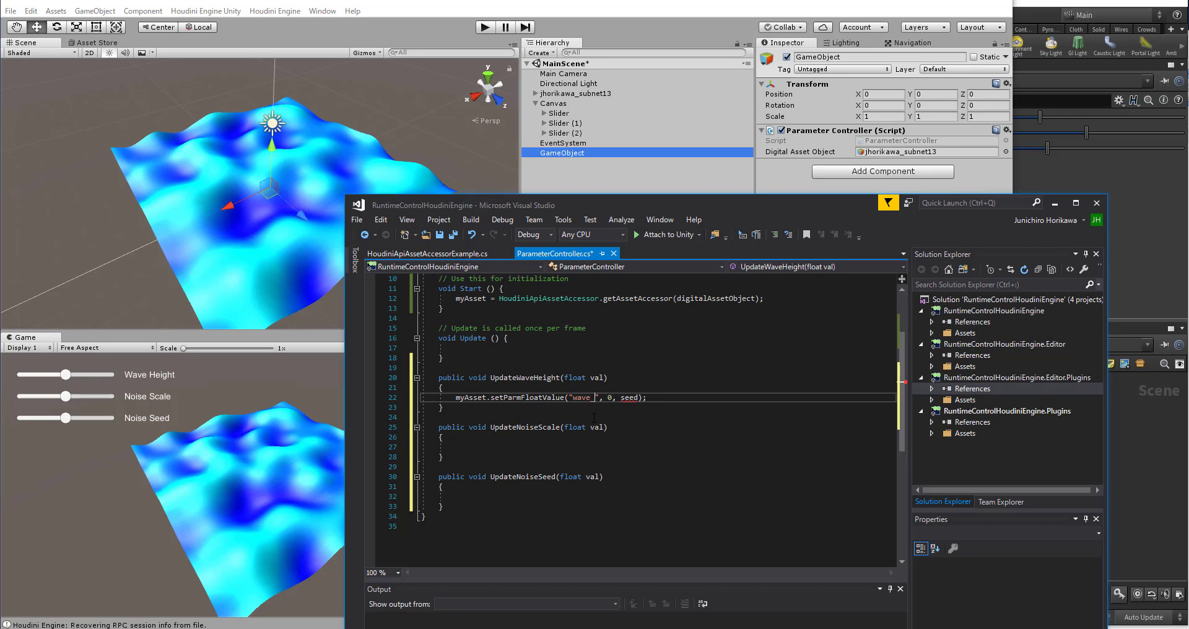
type(" height")
Step: Replace the last argument of the "wave_height" call with val, and check the index argument before it
double_click(656, 398)
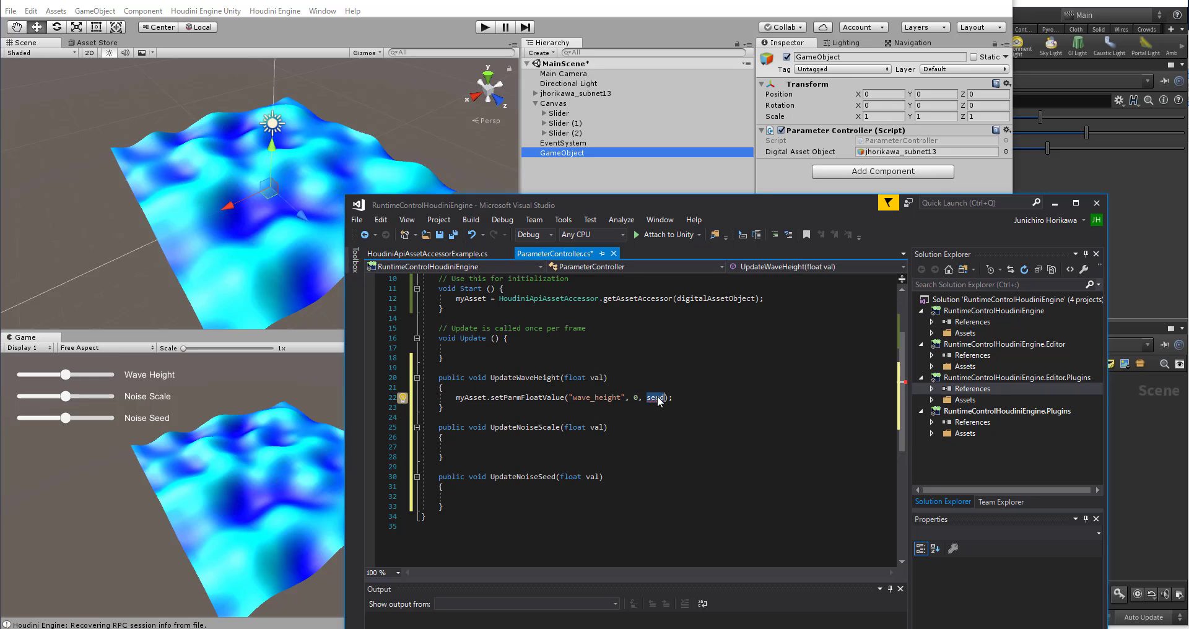
type("val")
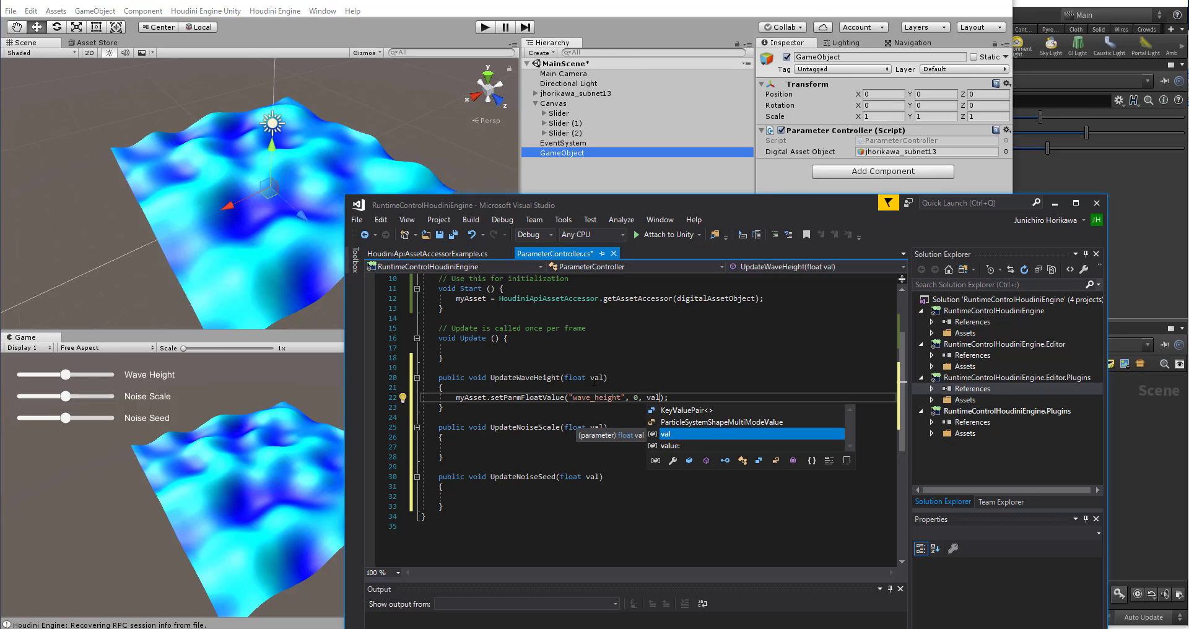
left_click(635, 409)
left_click_drag(634, 398, 639, 399)
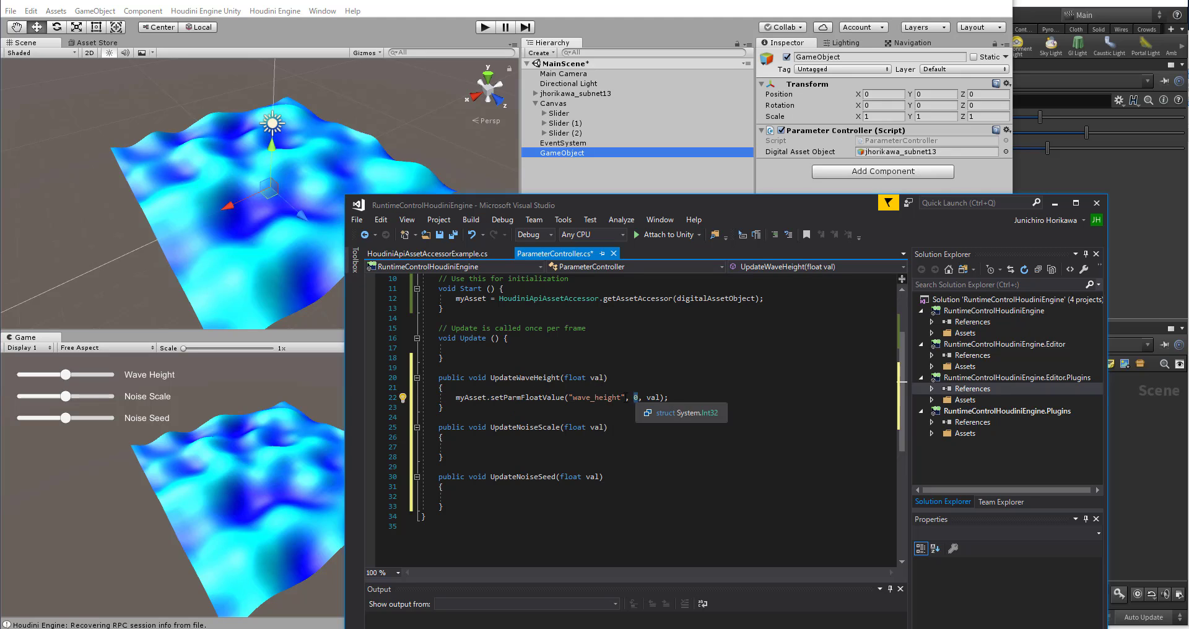
left_click(679, 398)
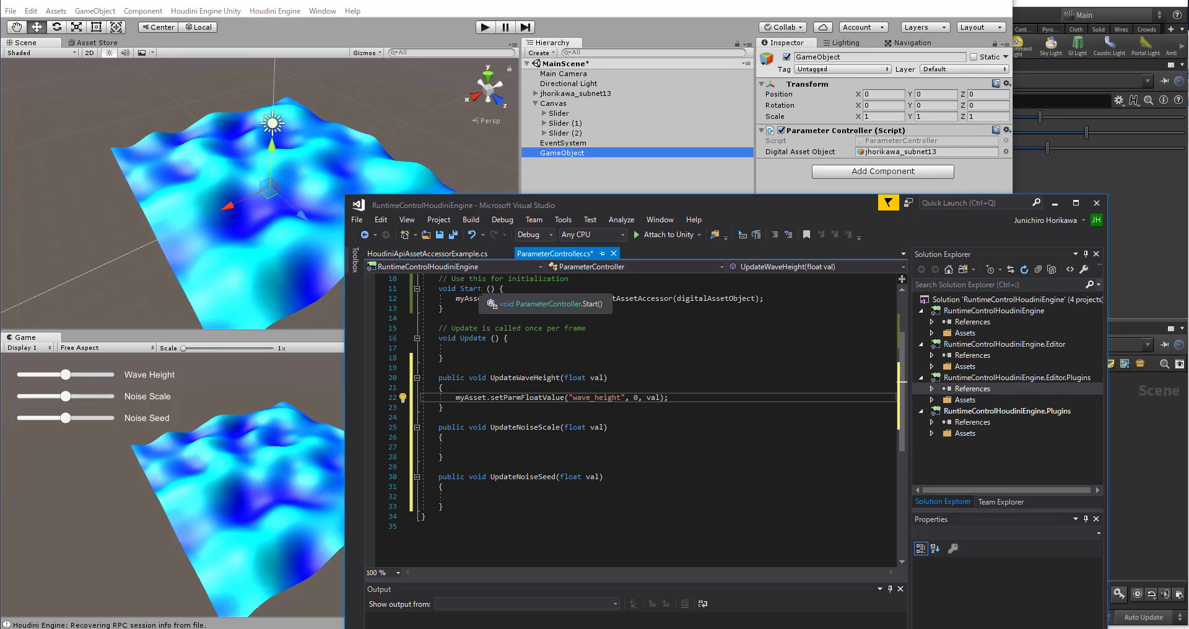
Step: Copy the setParmFloatValue line from UpdateWaveHeight into the bodies of UpdateNoiseScale and UpdateNoiseSeed
left_click(626, 435)
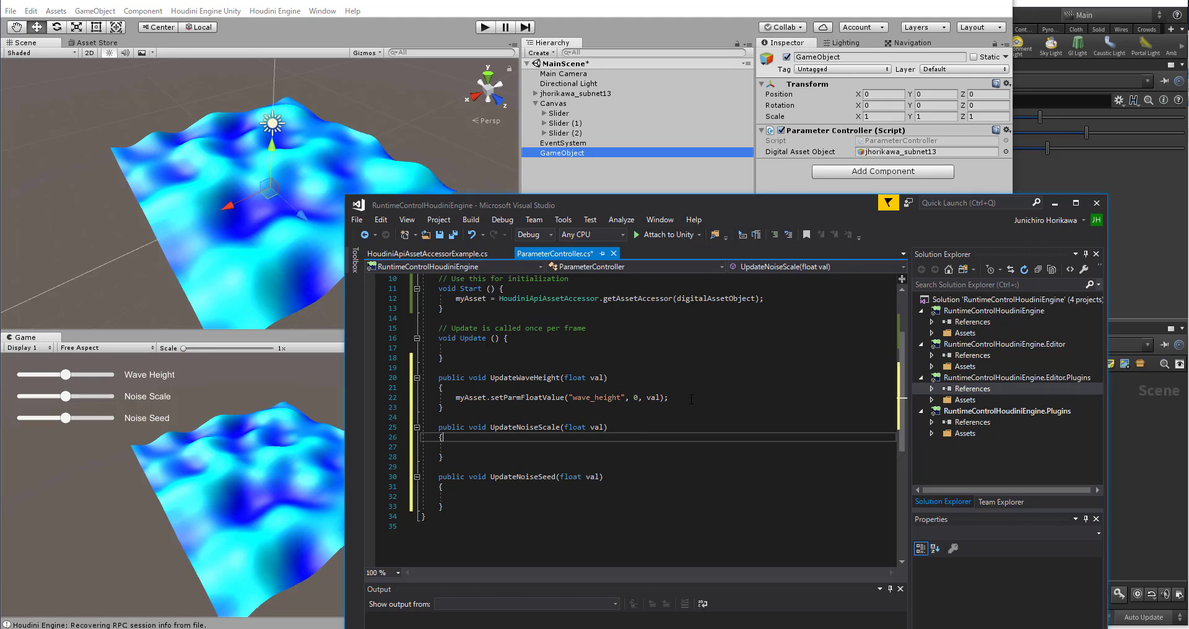
left_click_drag(669, 398, 452, 398)
key("ctrl+c")
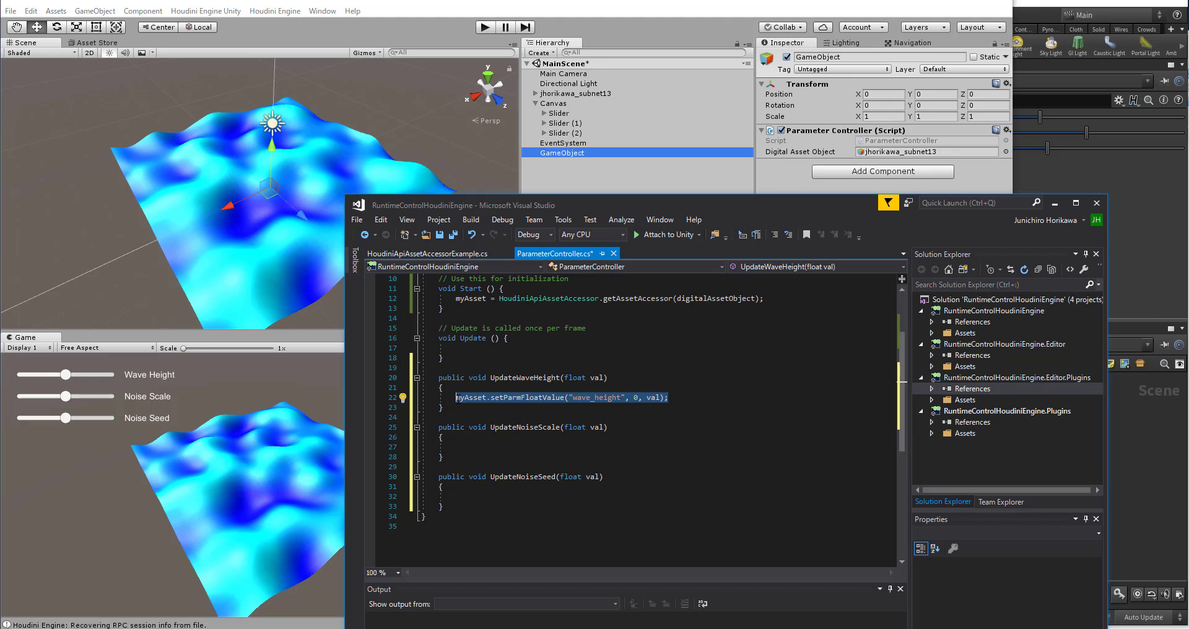
left_click(492, 456)
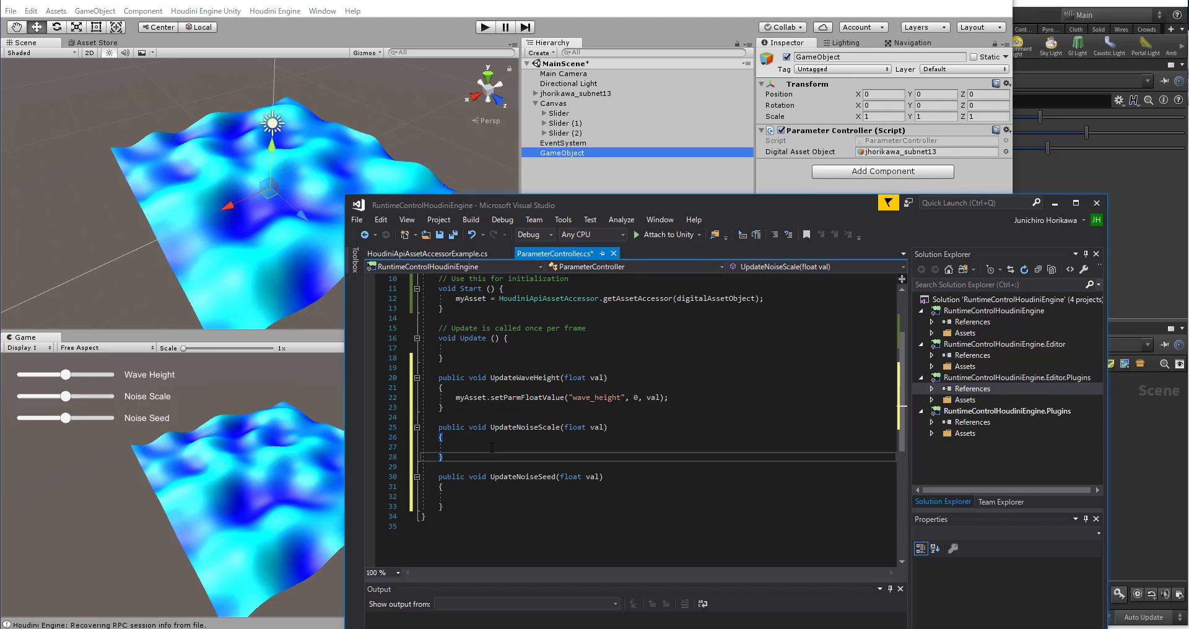
left_click(492, 447)
key("ctrl+v")
left_click(492, 497)
key("ctrl+v")
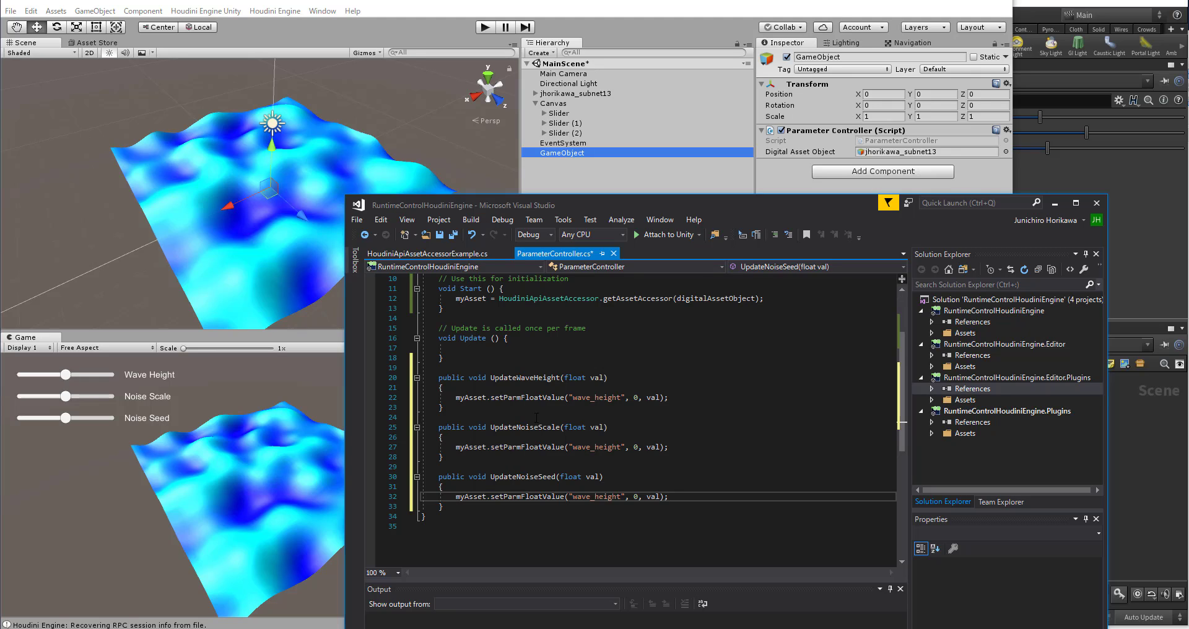
Step: Set the parameter names to "noise_scale" in UpdateNoiseScale and "noise_seed" in UpdateNoiseSeed, save ParameterController.cs, and review the script
double_click(593, 447)
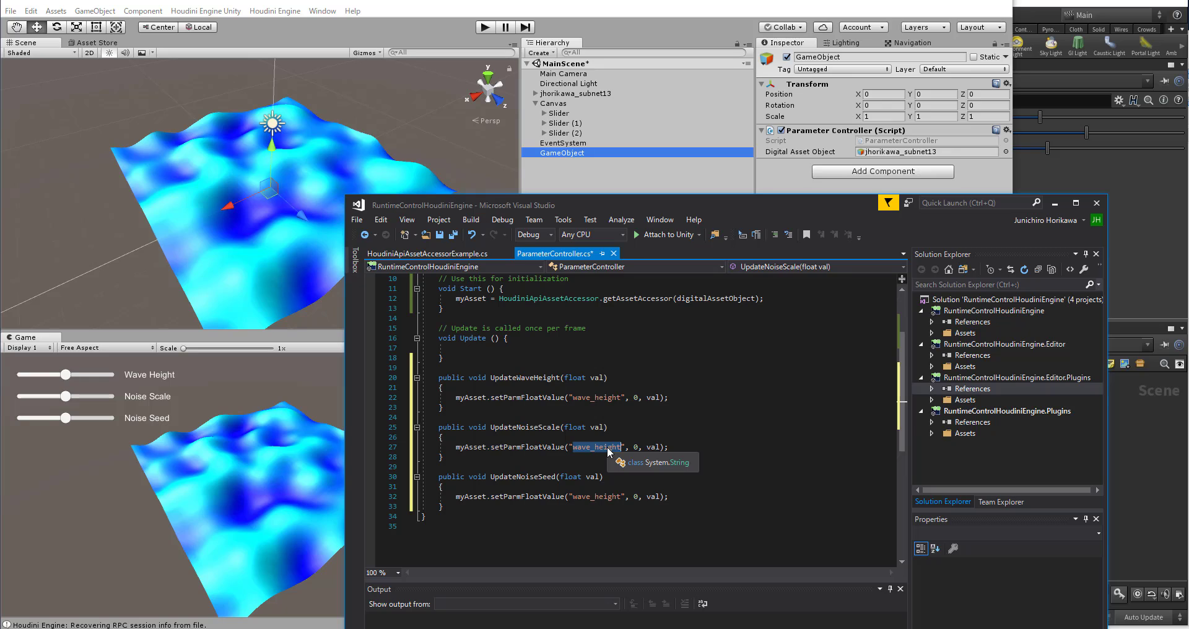
type("noise_")
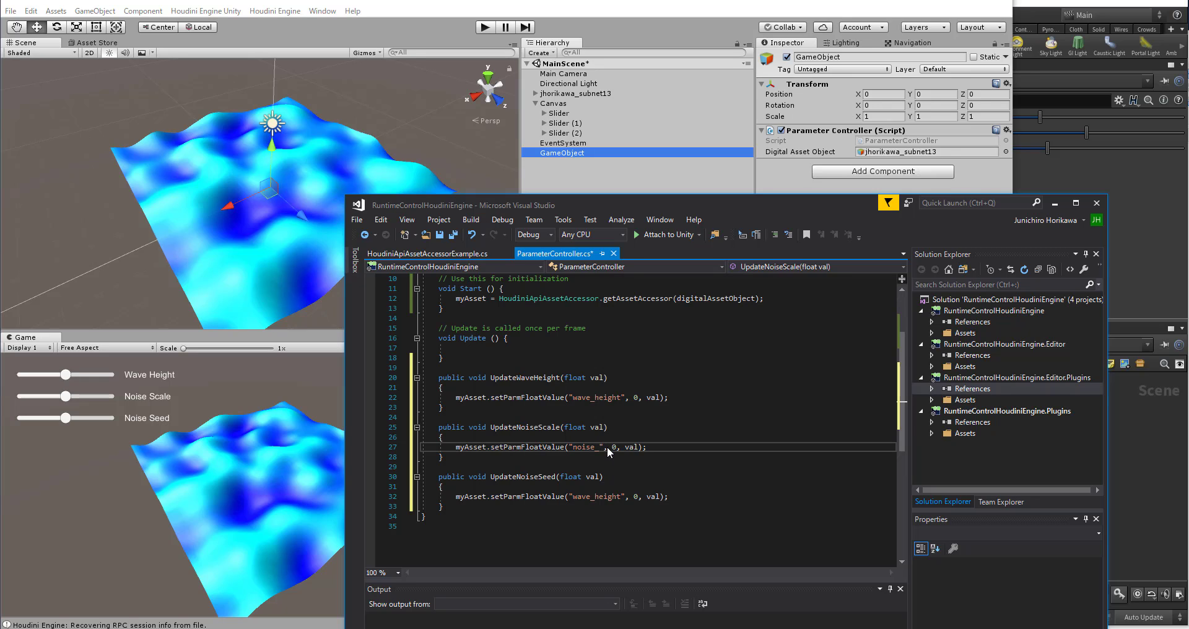
type("scale")
double_click(581, 499)
type("noise_seed")
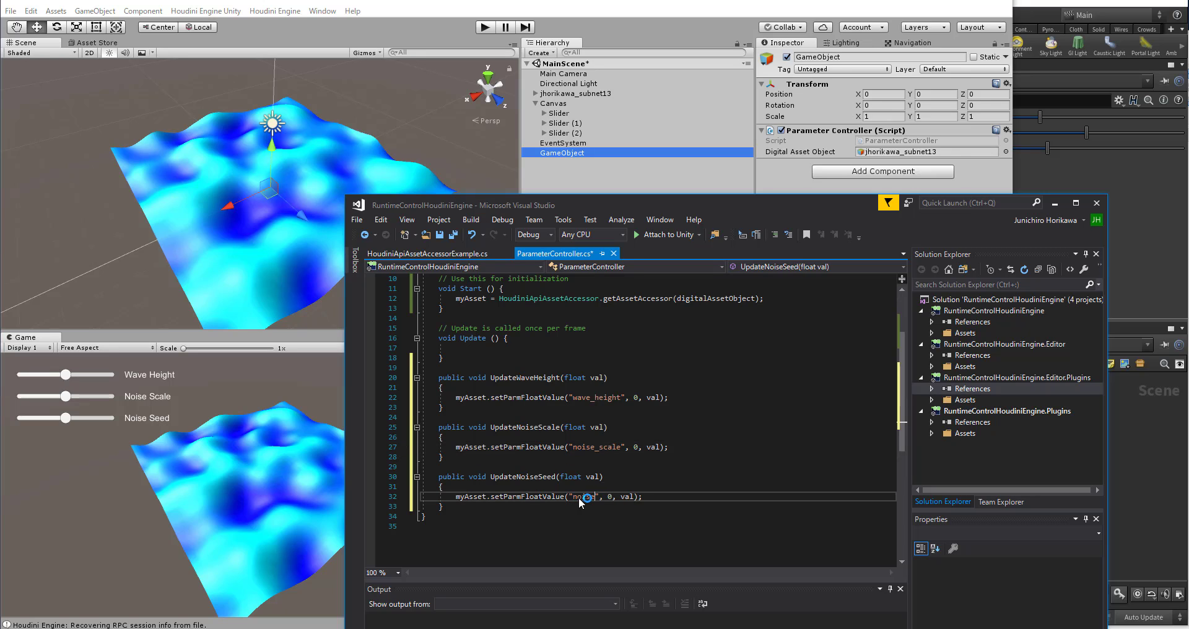
key("ctrl+s")
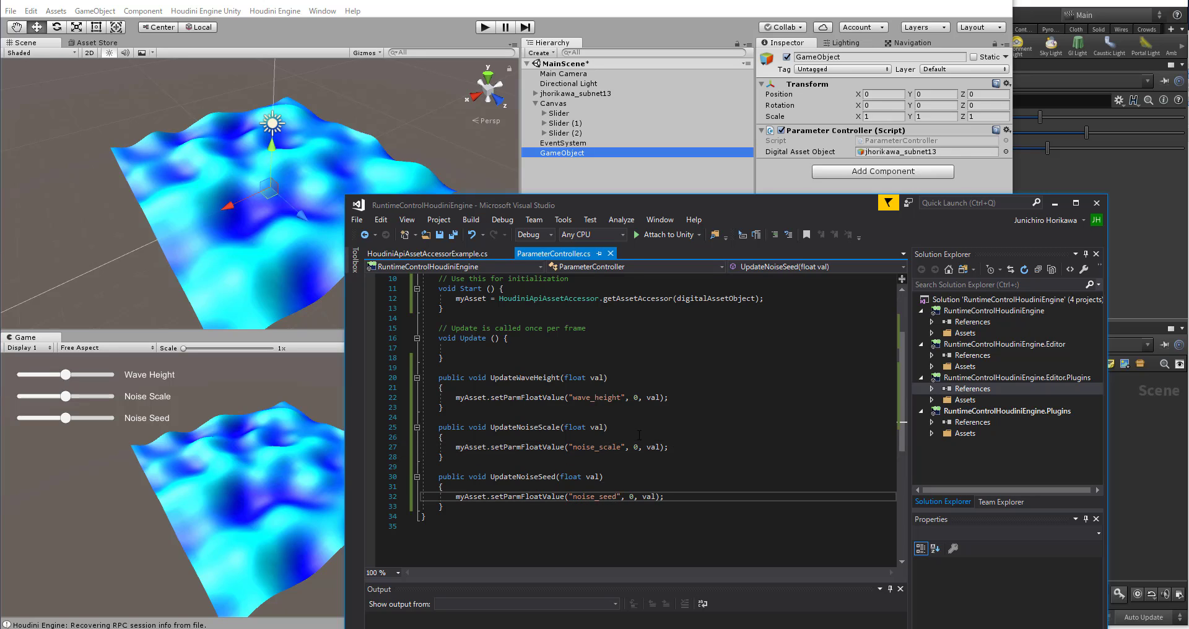
scroll(648, 418, "up", 3)
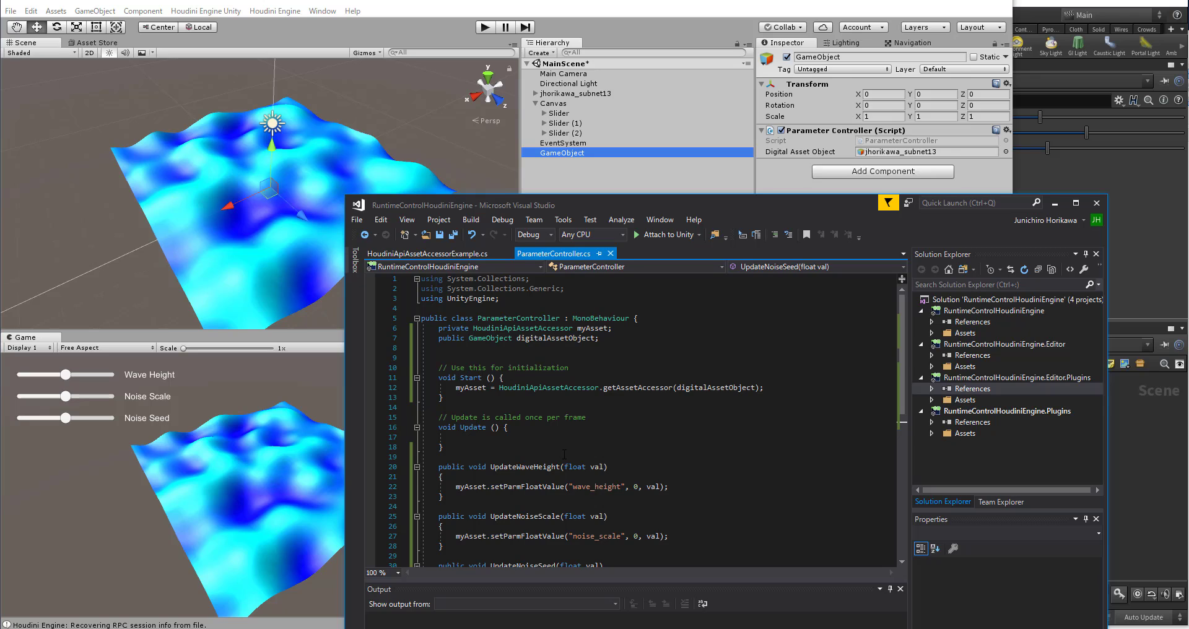
scroll(564, 454, "down", 2)
scroll(461, 375, "up", 2)
Step: Switch to Unity and add an On Value Changed event to the first Slider with GameObject as its target object
left_click(565, 4)
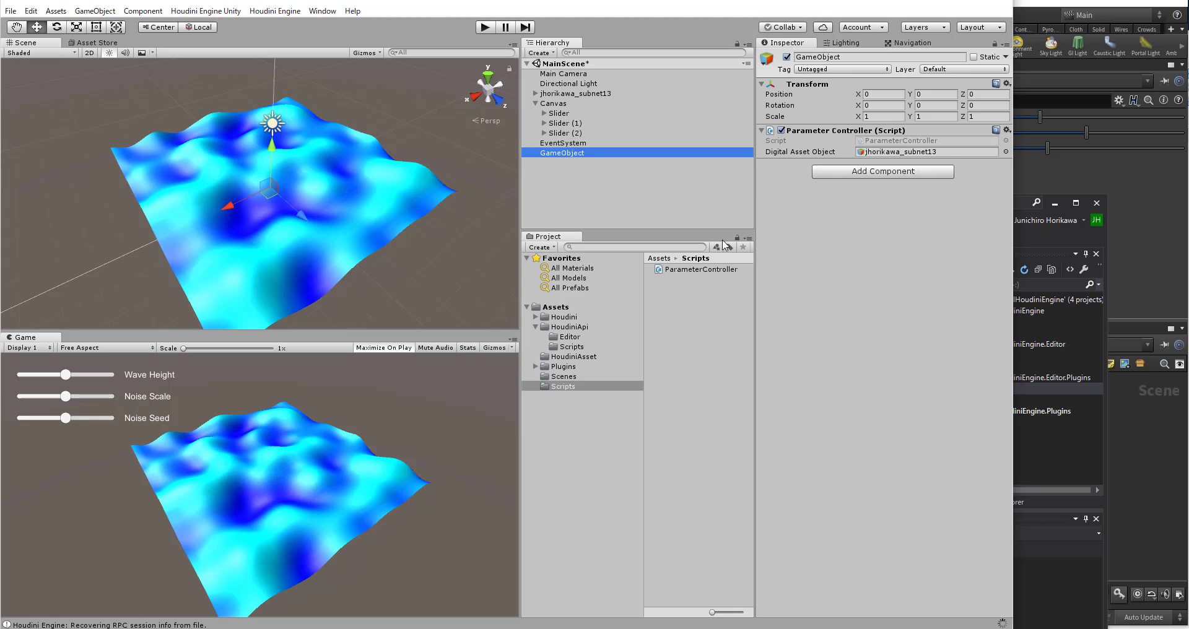
left_click(565, 114)
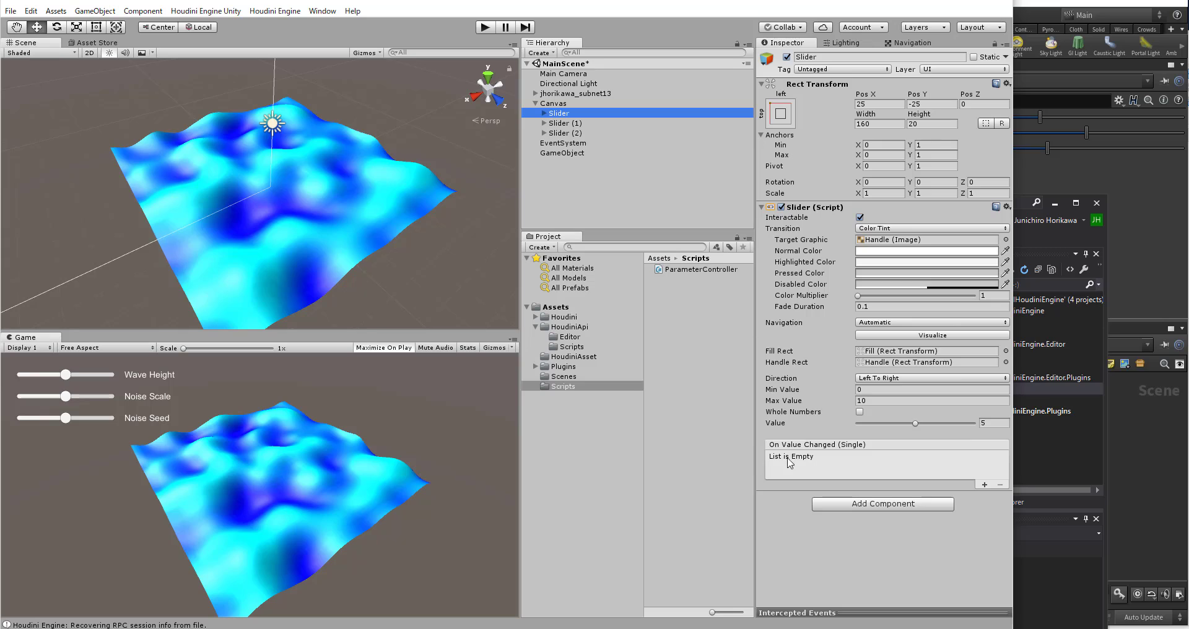
left_click(983, 485)
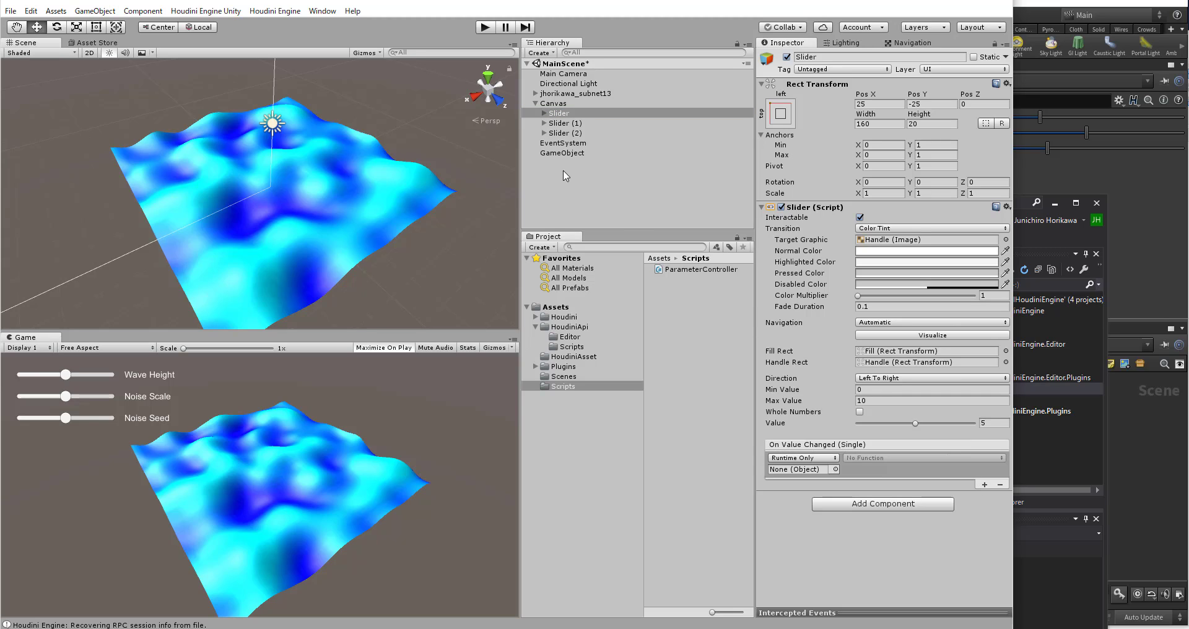
left_click_drag(562, 153, 799, 469)
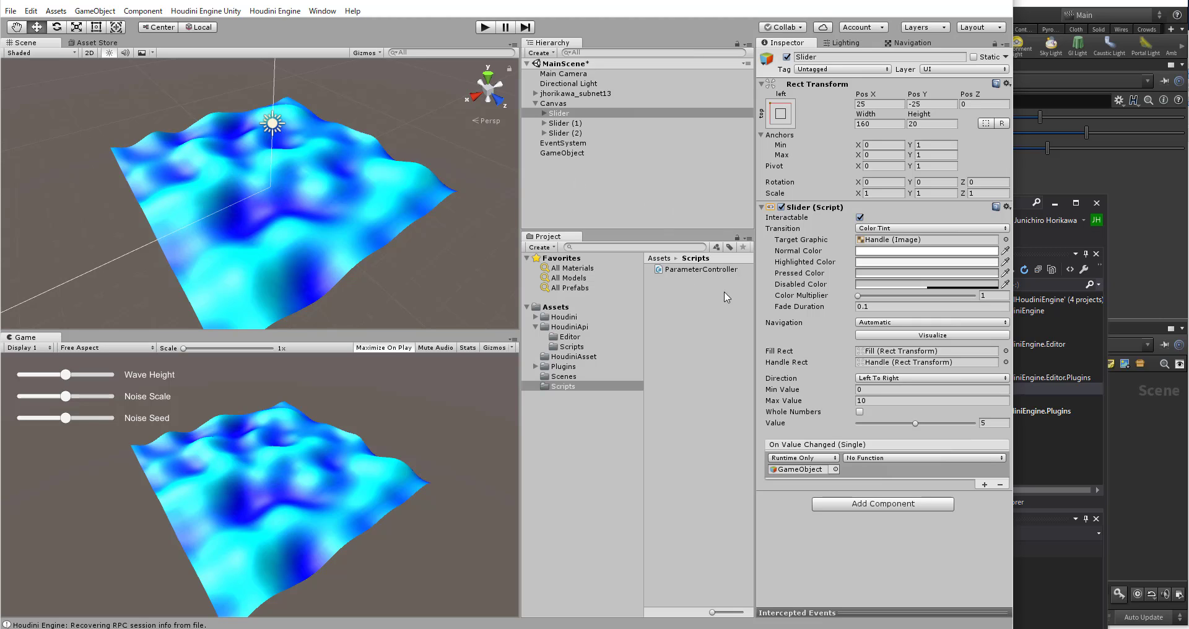
Step: Check GameObject's Parameter Controller component, and set the first Slider's On Value Changed function to the dynamic float ParameterController.UpdateWaveHeight
left_click(565, 153)
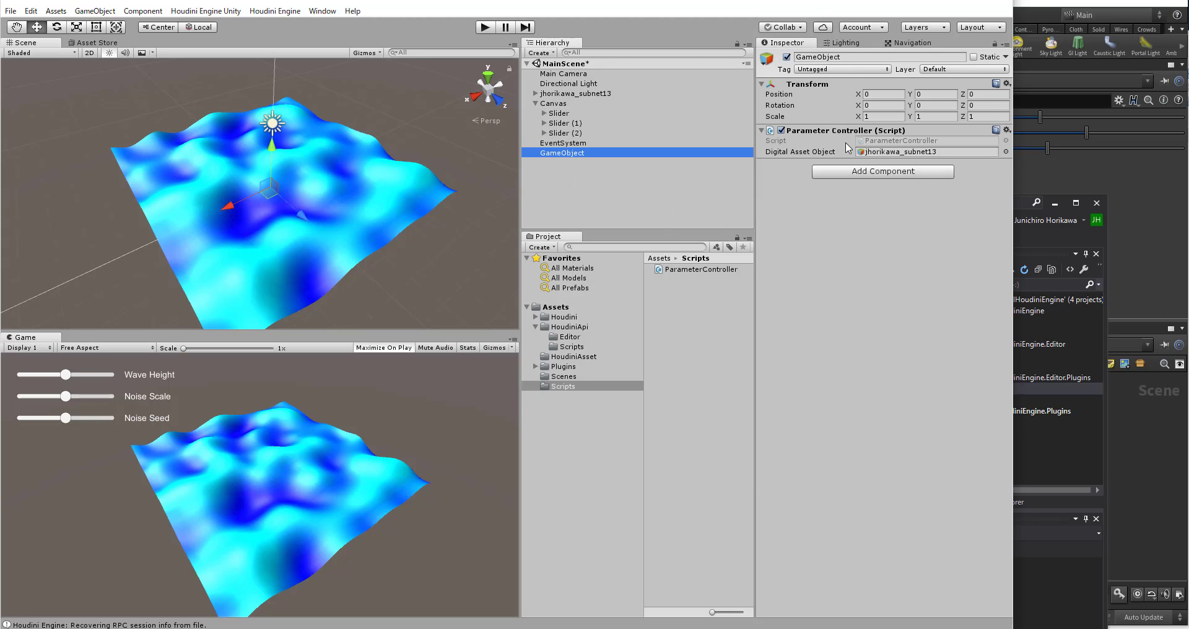
left_click(558, 114)
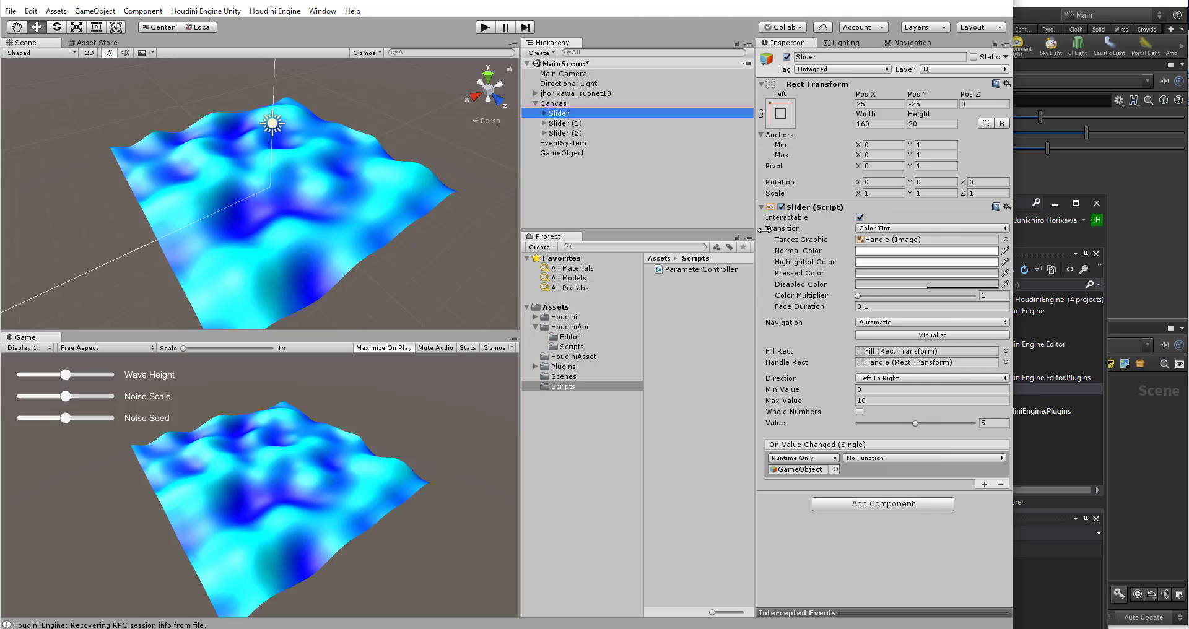
left_click(874, 460)
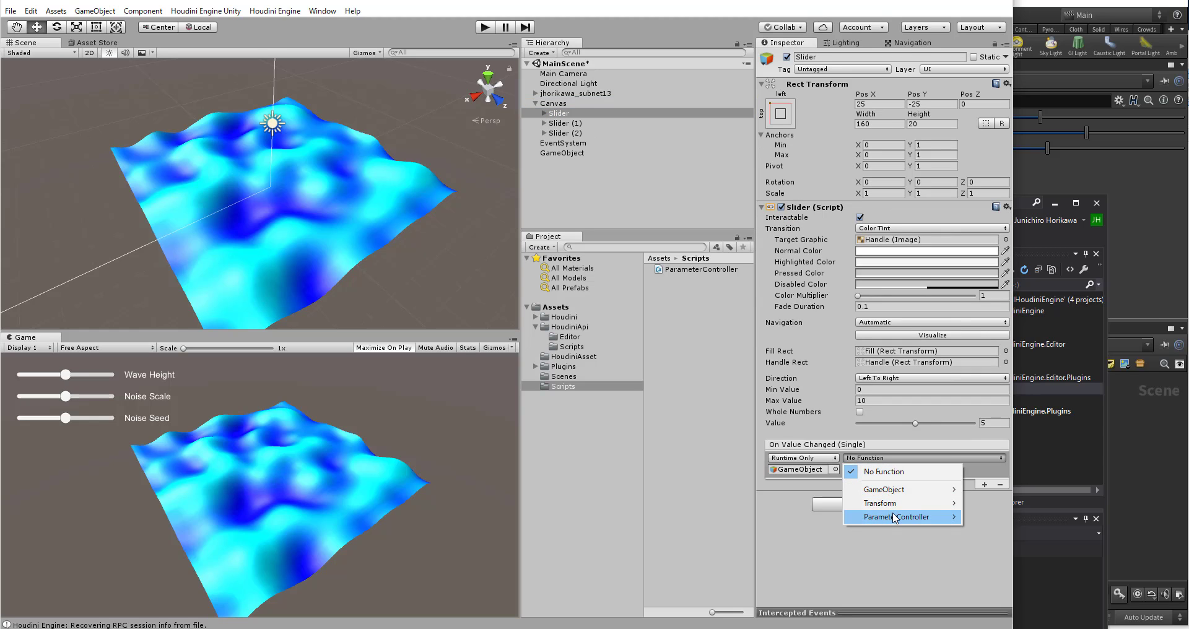
mouse_move(895, 517)
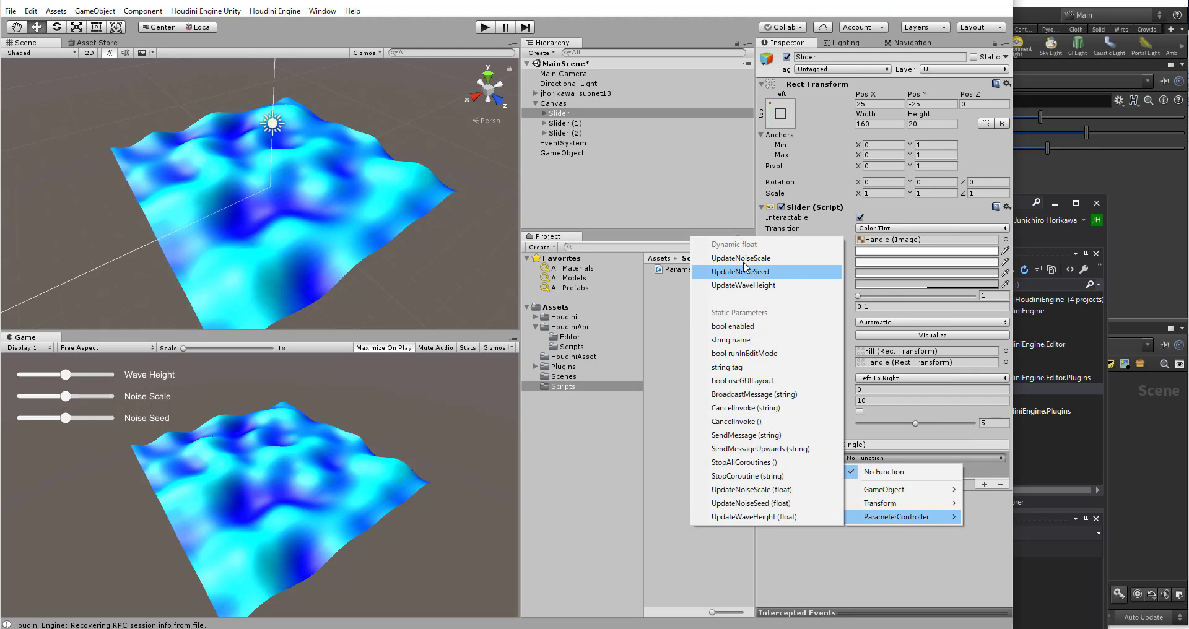
left_click(745, 286)
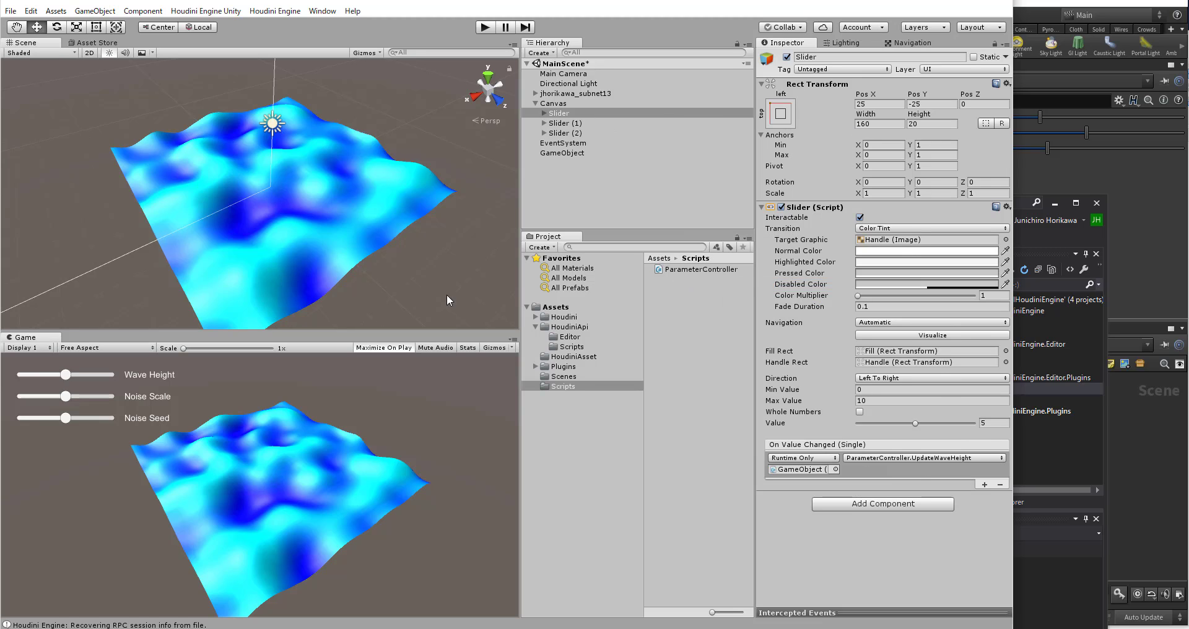
Step: Add an On Value Changed event to Slider (1) targeting GameObject, with the dynamic float function ParameterController.UpdateNoiseScale
left_click(583, 123)
left_click(984, 485)
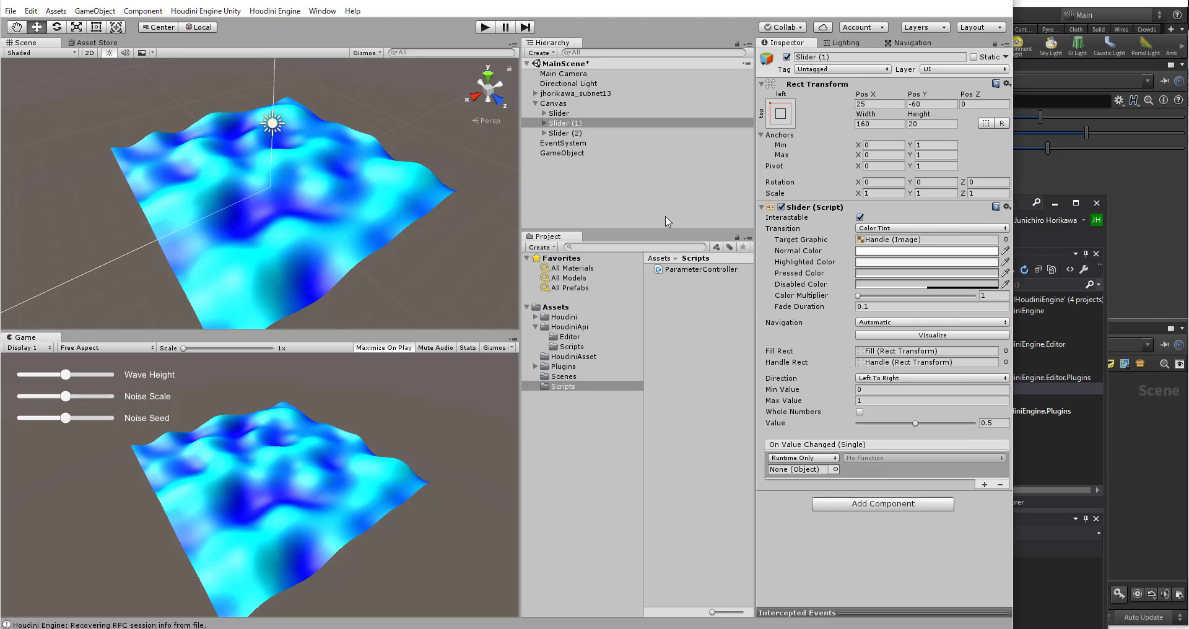
left_click_drag(583, 155, 798, 470)
left_click(867, 459)
mouse_move(880, 516)
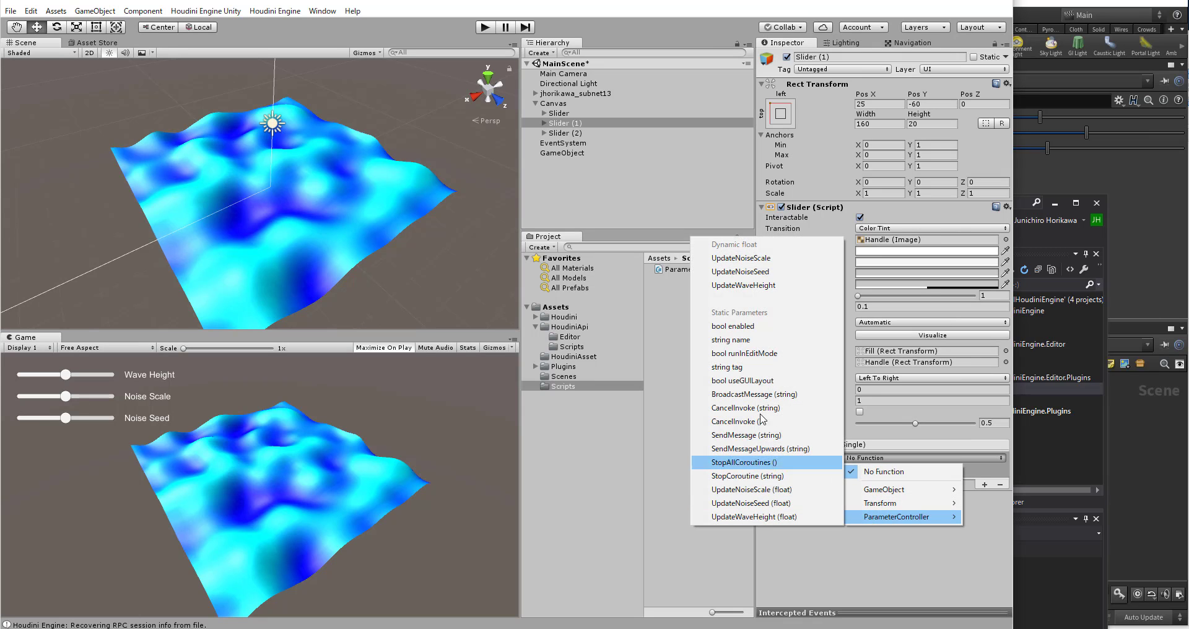
left_click(764, 272)
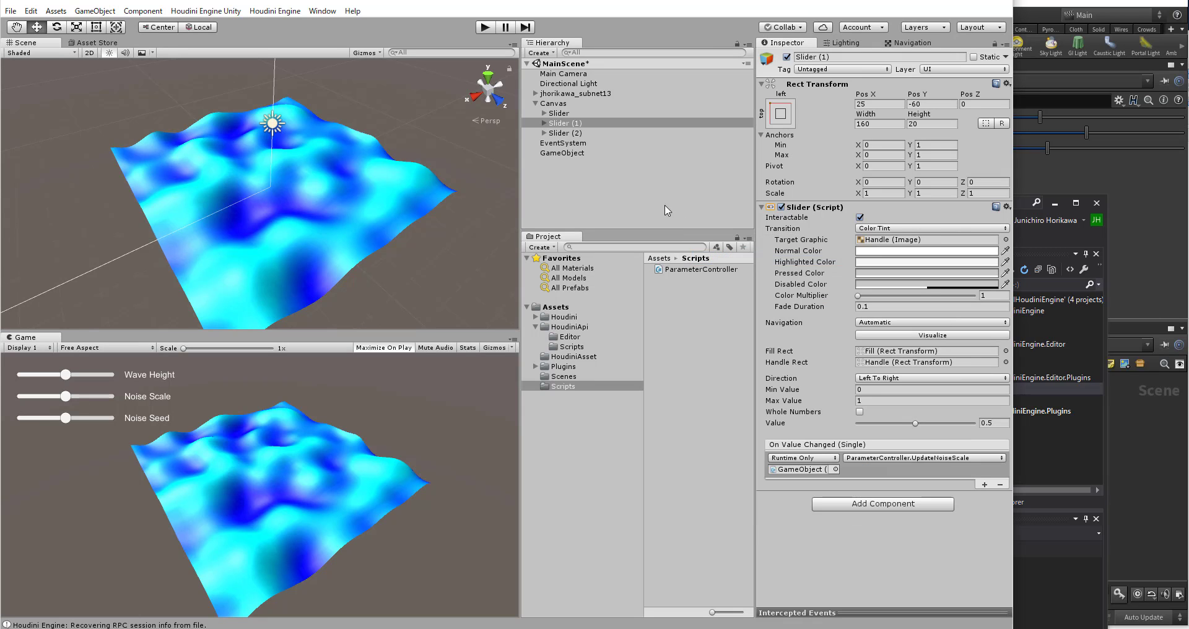
Step: Add an On Value Changed event to Slider (2) targeting GameObject with the dynamic float ParameterController.UpdateNoiseSeed, and save the scene
left_click(576, 133)
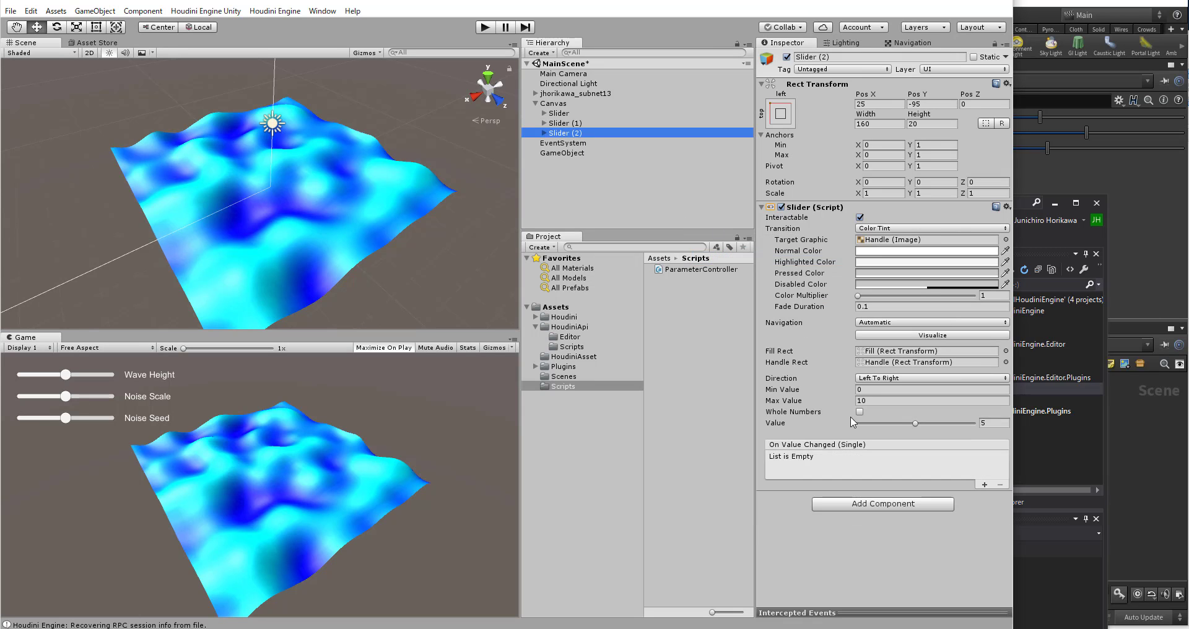
left_click(985, 485)
left_click_drag(560, 155, 801, 468)
left_click(923, 458)
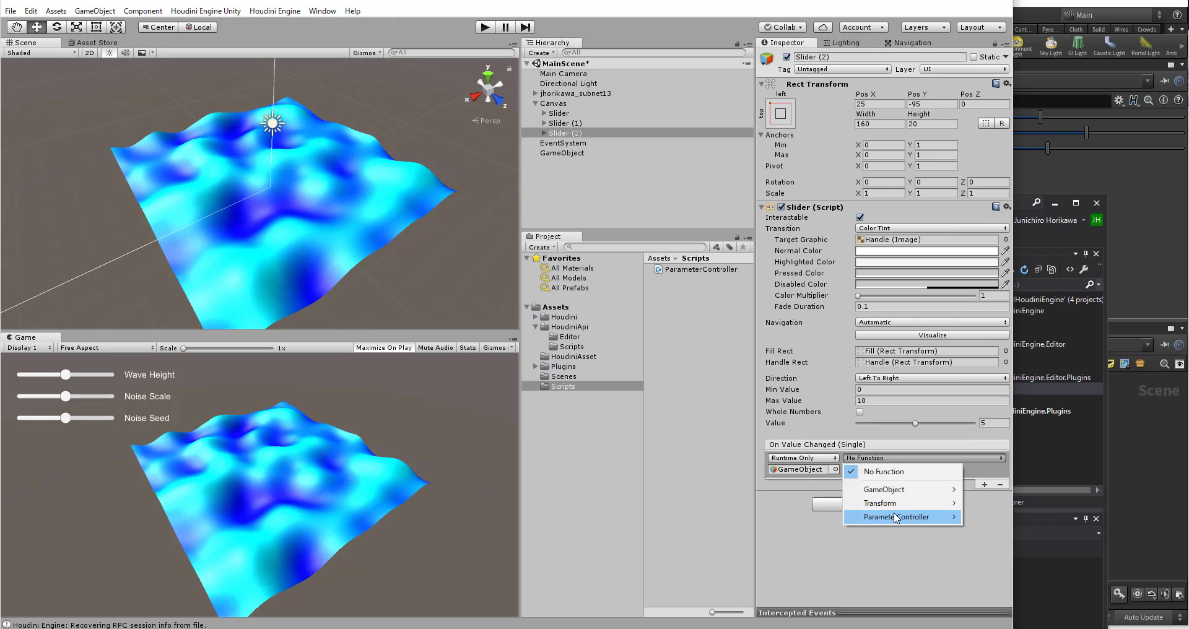
mouse_move(893, 518)
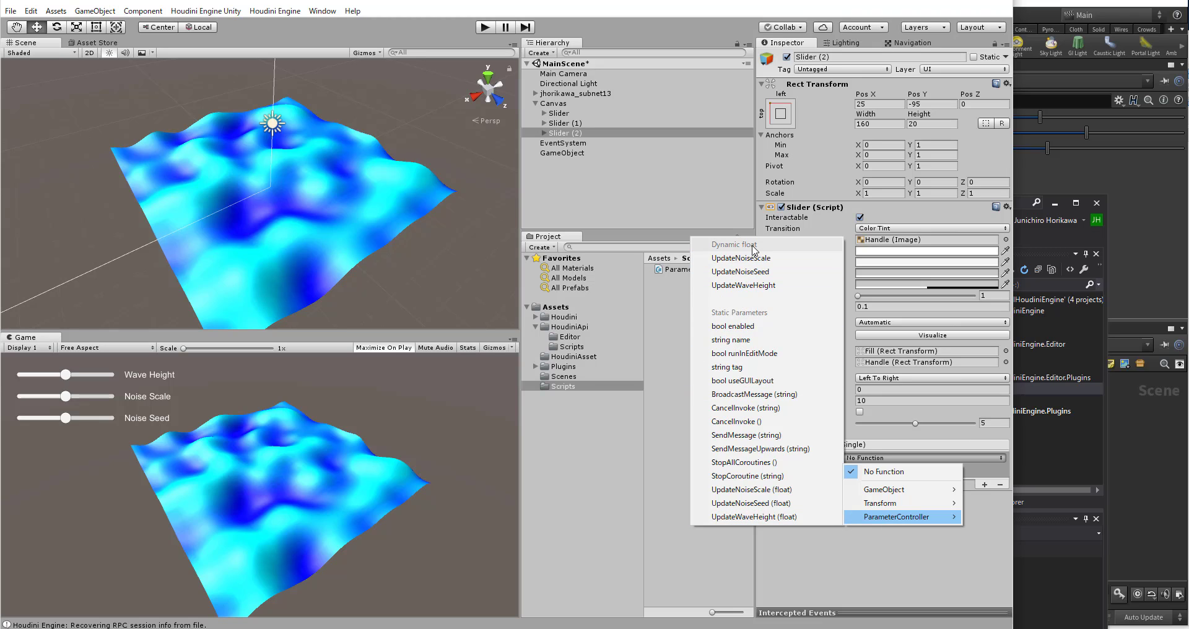
left_click(753, 272)
left_click(629, 207)
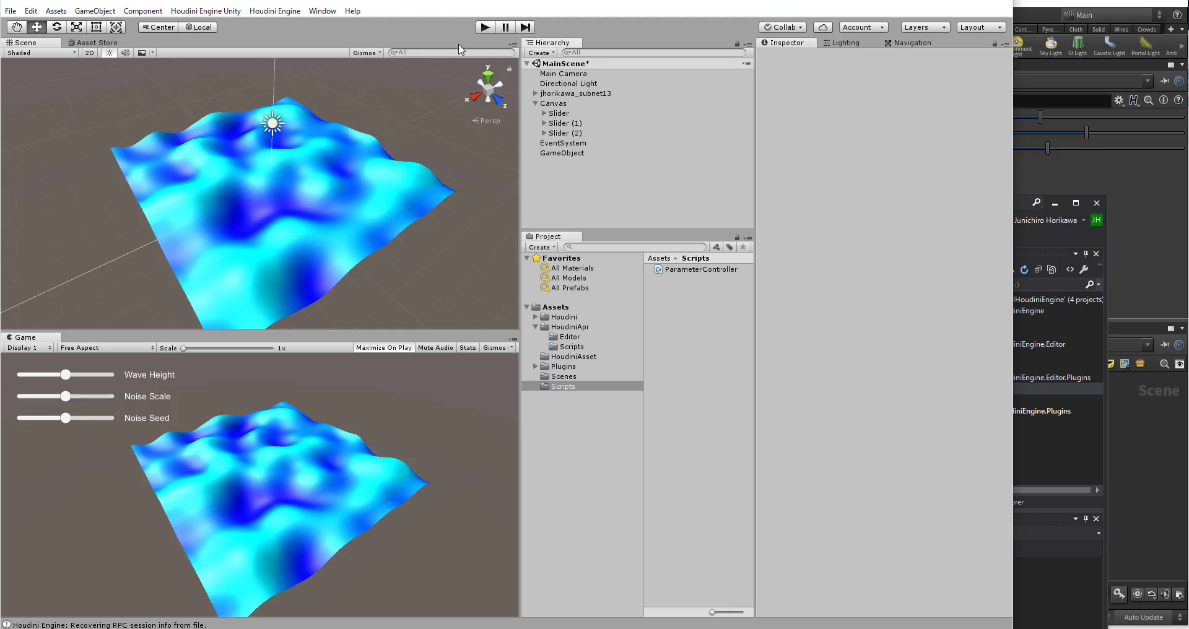
key("ctrl+s")
Step: Run the scene in play mode and vary the Wave Height, Noise Scale and Noise Seed sliders to test the wave surface
left_click(484, 26)
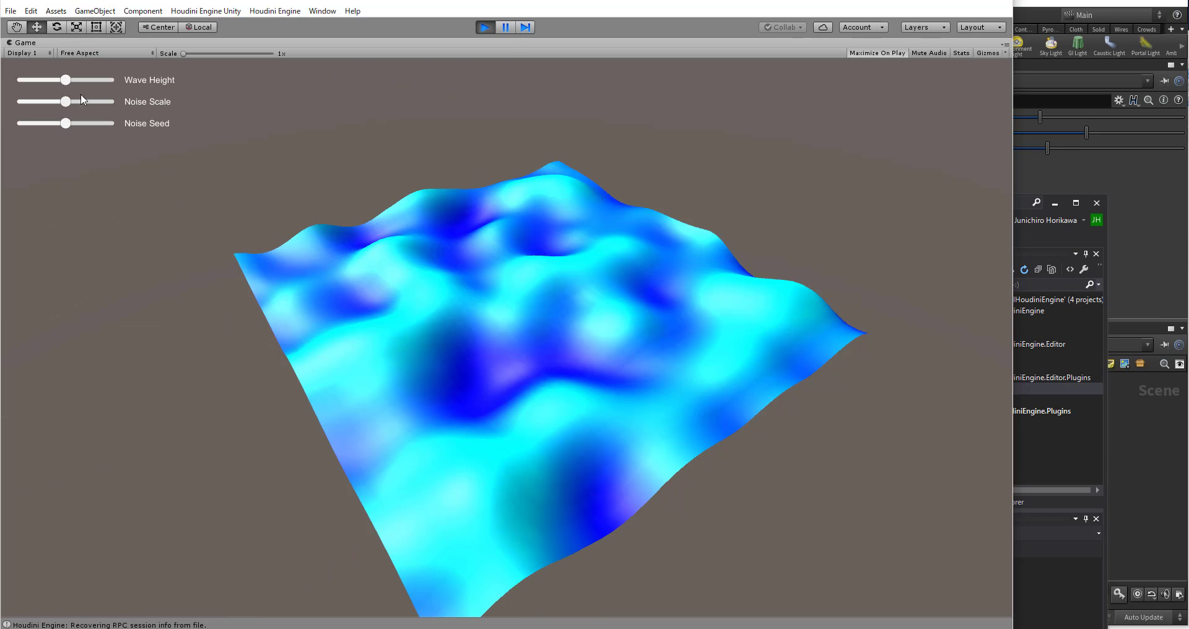
left_click_drag(65, 80, 36, 130)
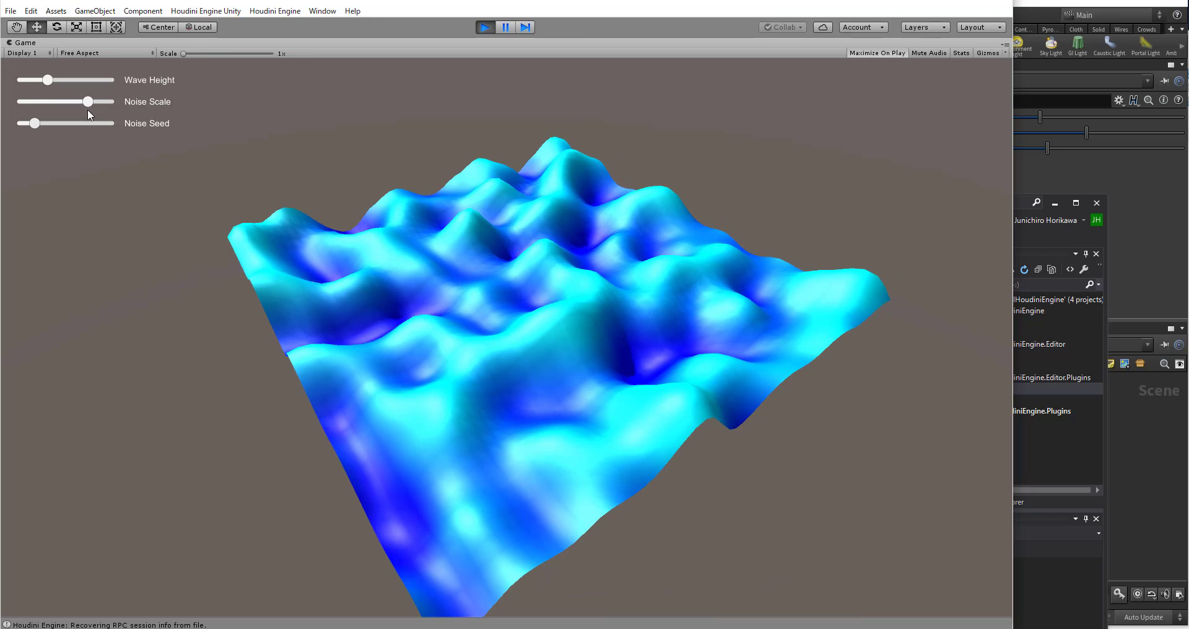
mouse_move(90, 105)
left_mouse_down()
mouse_move(57, 104)
mouse_move(91, 81)
mouse_move(49, 99)
mouse_move(92, 104)
mouse_move(57, 103)
mouse_move(77, 102)
mouse_move(90, 123)
left_mouse_up()
left_click_drag(70, 101, 65, 125)
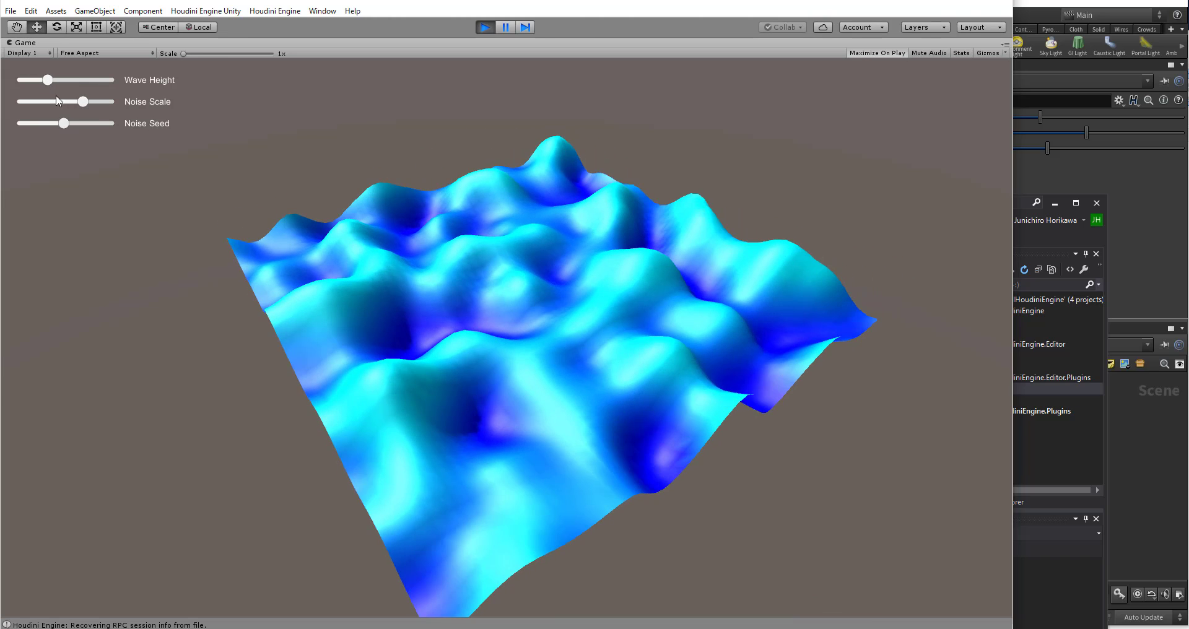
left_click_drag(51, 80, 98, 103)
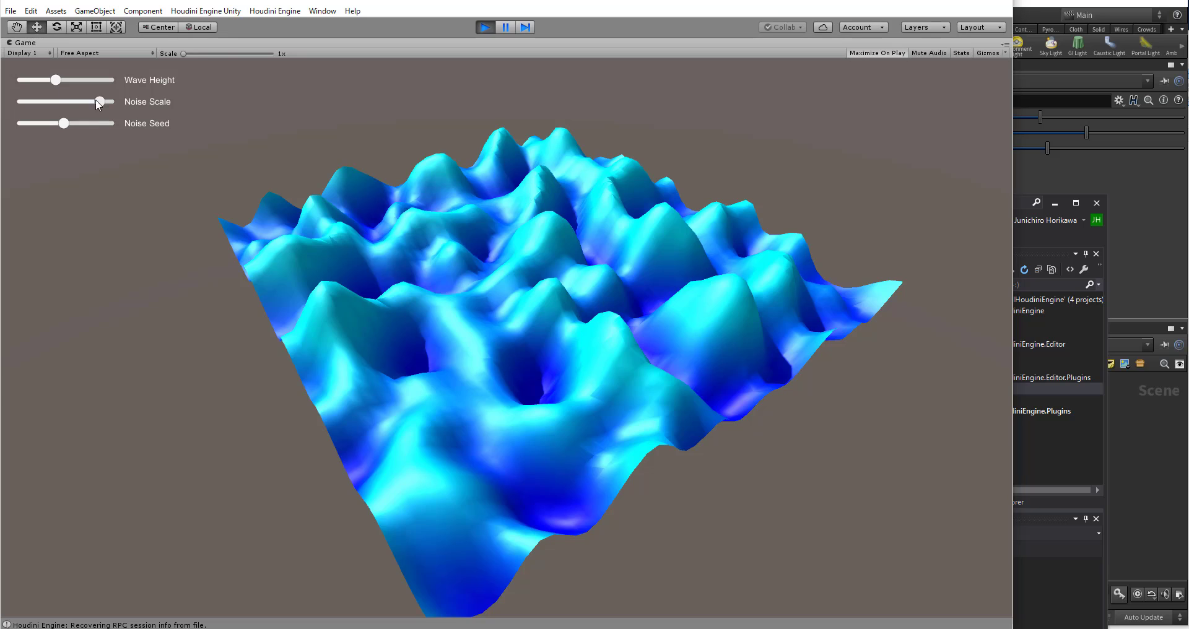
left_click_drag(99, 101, 90, 103)
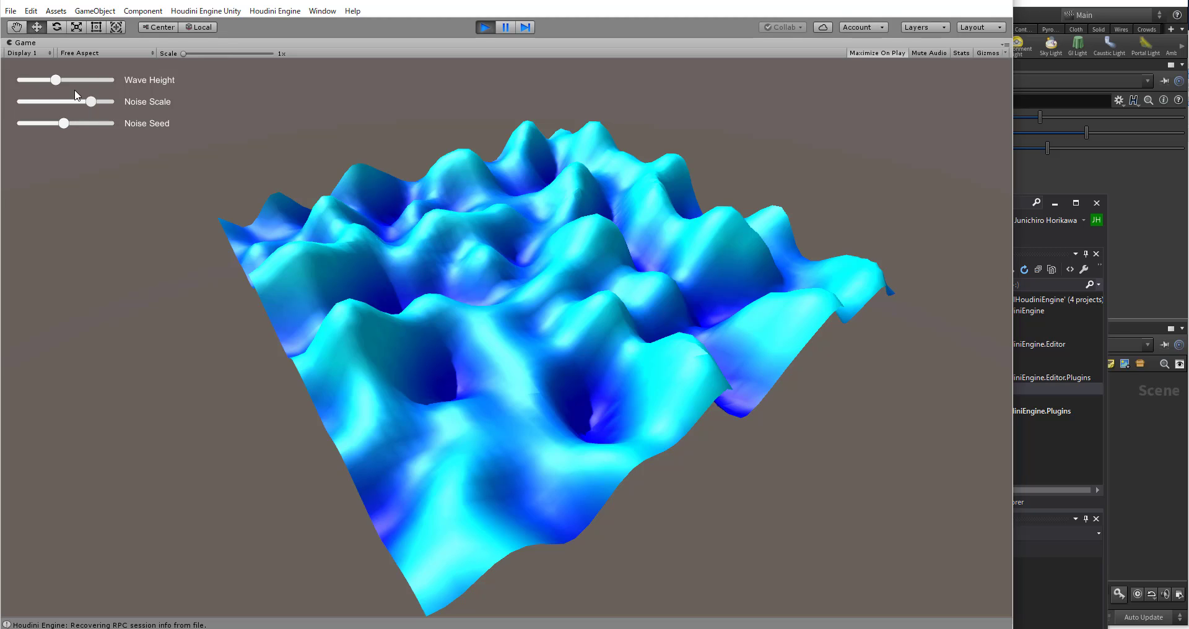
left_click_drag(55, 80, 92, 102)
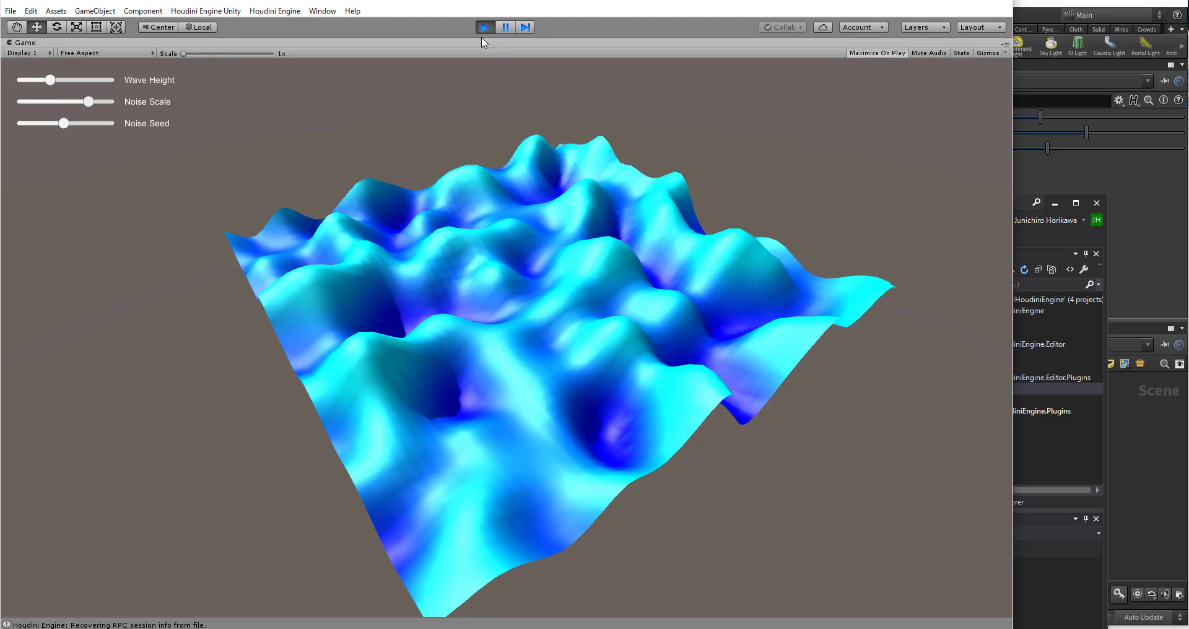
left_click_drag(51, 80, 78, 104)
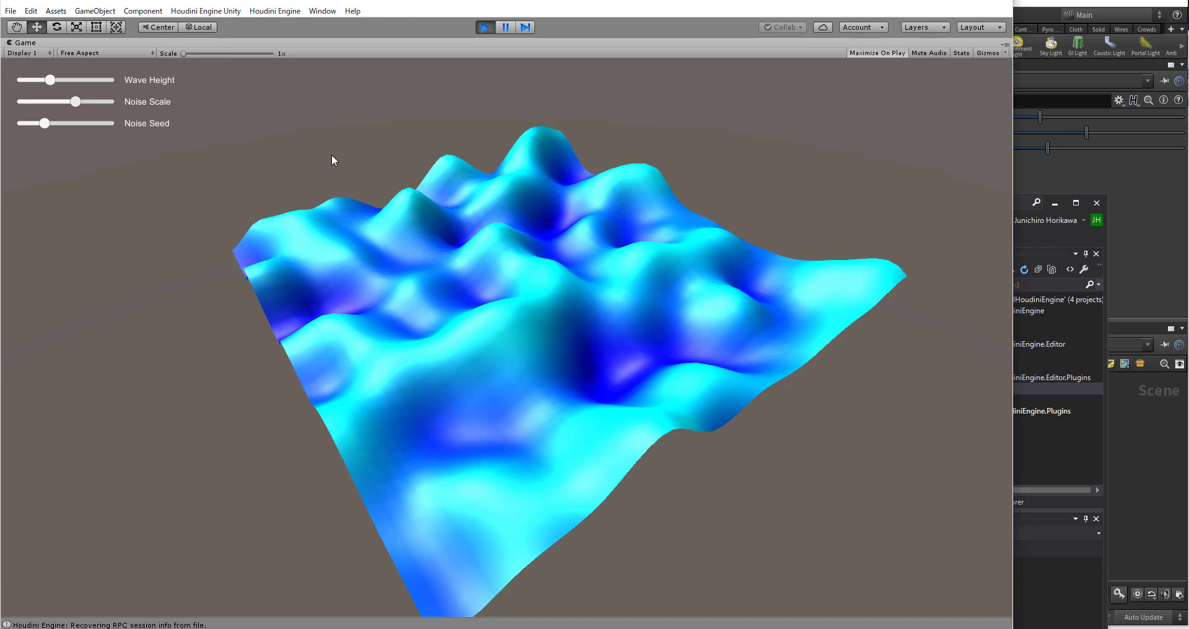
left_click_drag(51, 80, 70, 125)
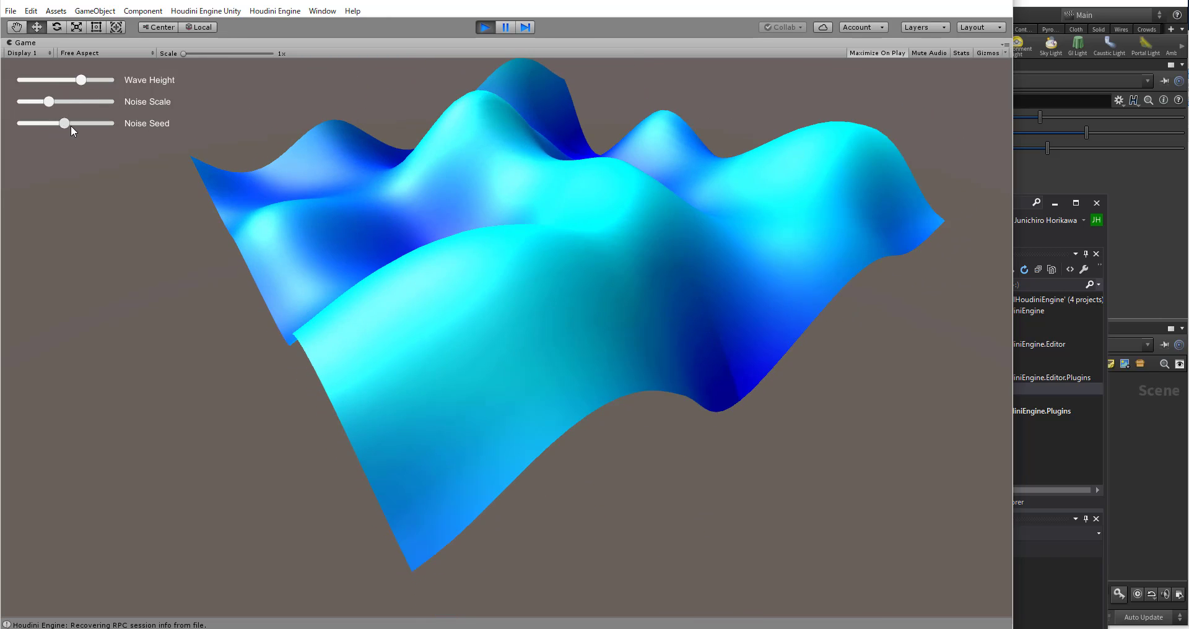
left_click_drag(81, 81, 63, 79)
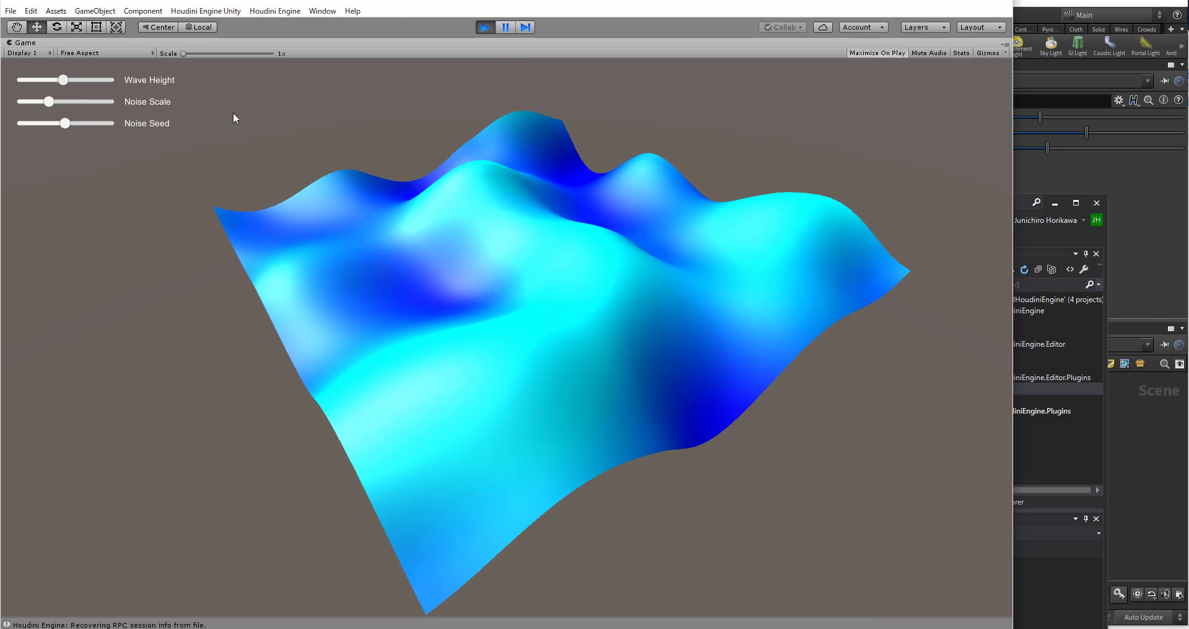